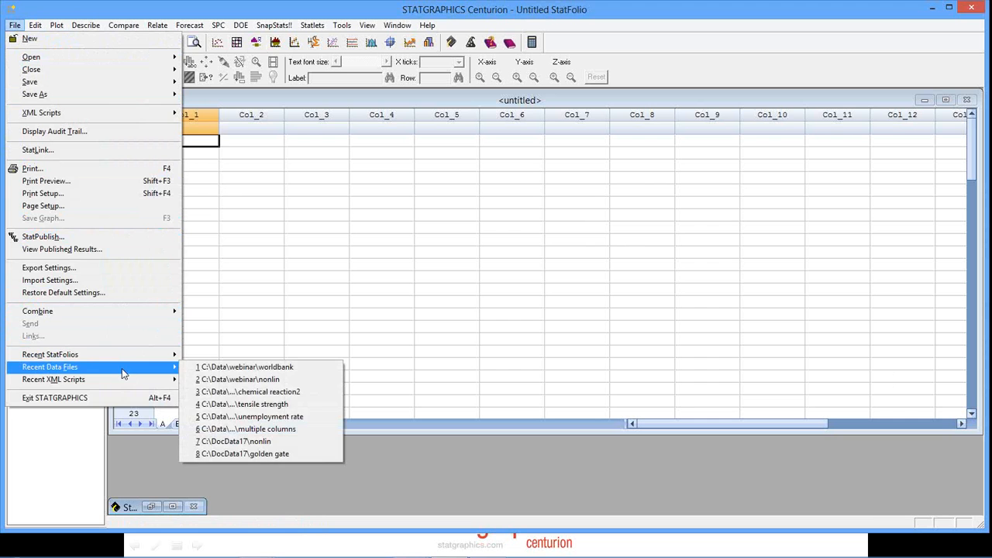
Step: Open the unemployment rate data file and run Exponential Smoothing on Unemployment rate (adj.), with Month as the time index
{"action": "left_click", "coordinate": [276, 419]}
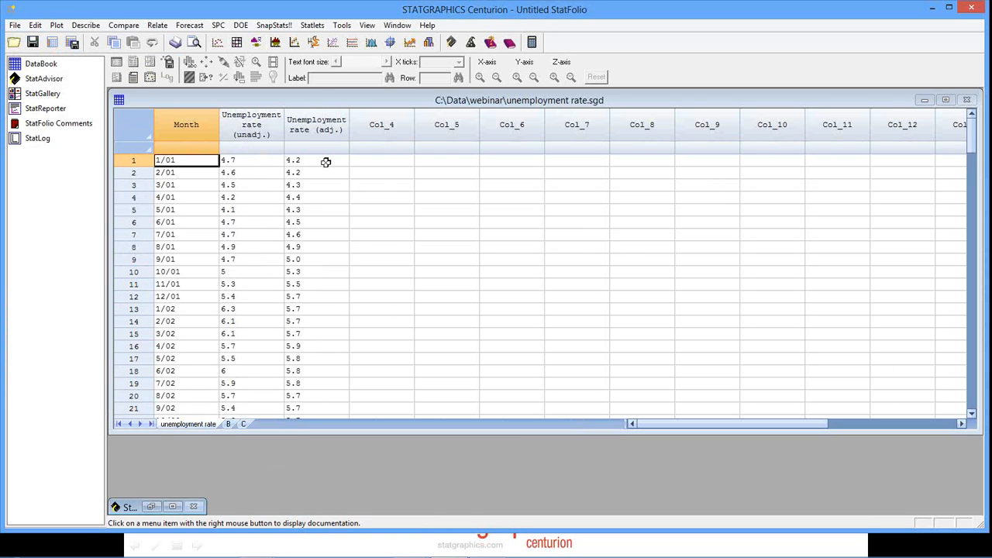
{"action": "left_click", "coordinate": [313, 25]}
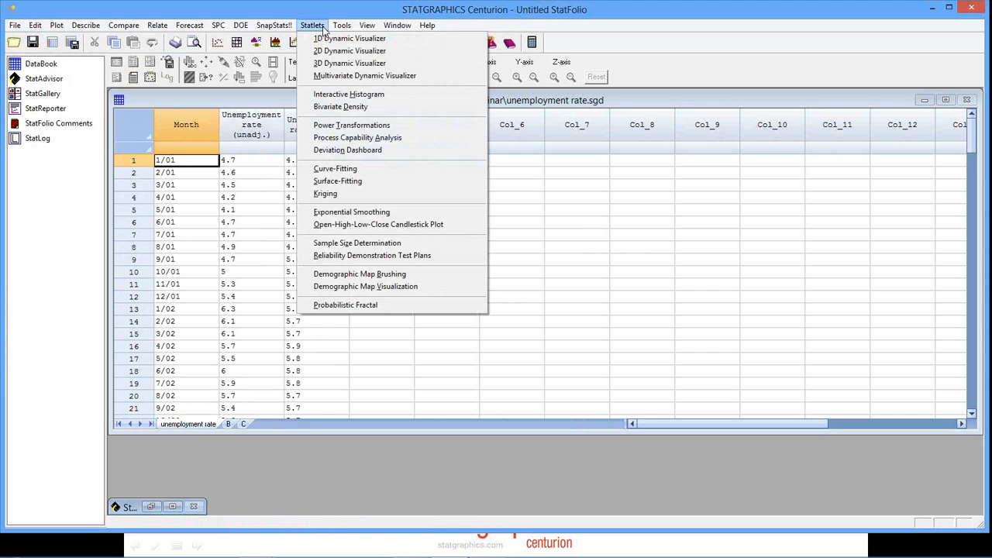
{"action": "left_click", "coordinate": [404, 221]}
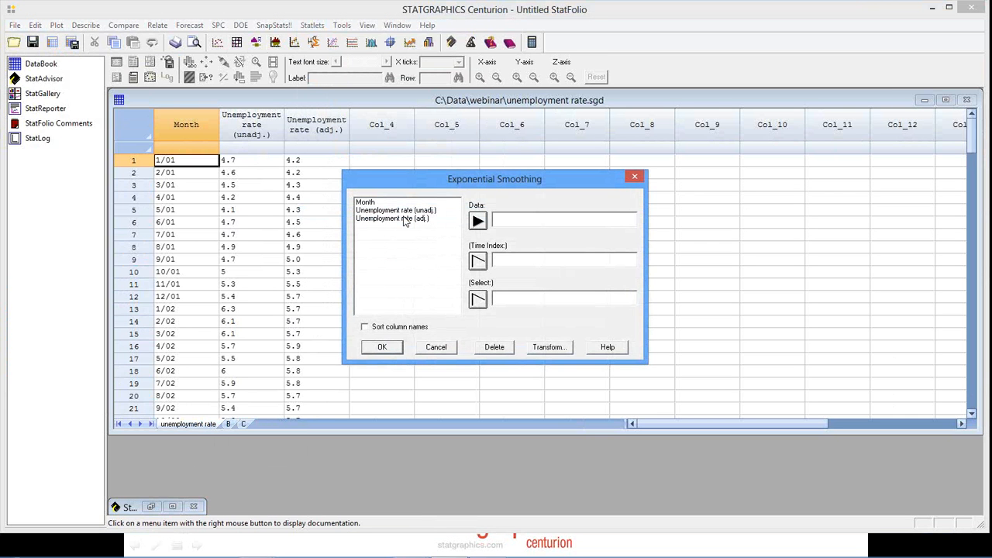
{"action": "left_click", "coordinate": [404, 220]}
{"action": "left_click", "coordinate": [477, 221]}
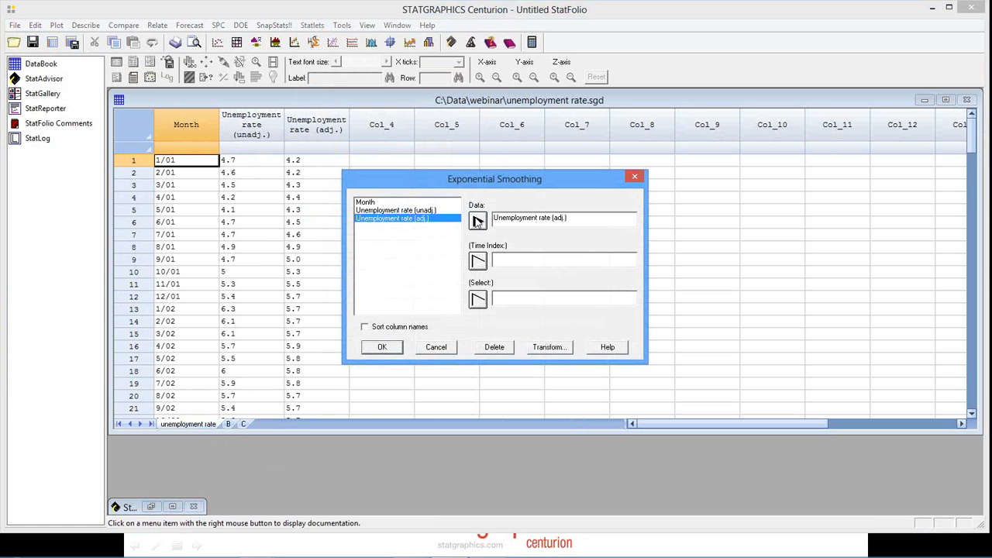
{"action": "left_click", "coordinate": [405, 202]}
{"action": "left_click", "coordinate": [479, 263]}
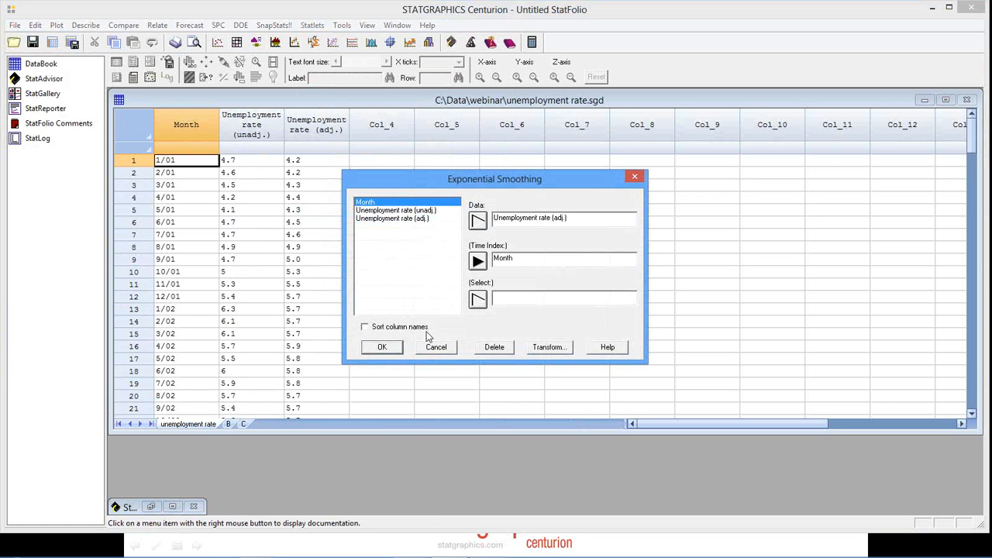
{"action": "left_click", "coordinate": [383, 347]}
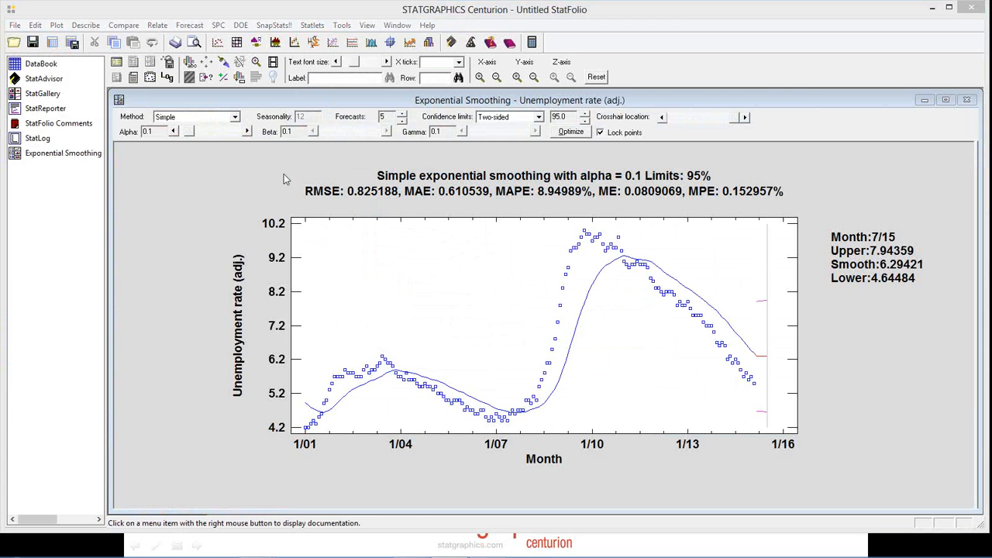
Step: Switch the smoothing method to Holt's linear and optimize its smoothing parameters
{"action": "left_click", "coordinate": [235, 117]}
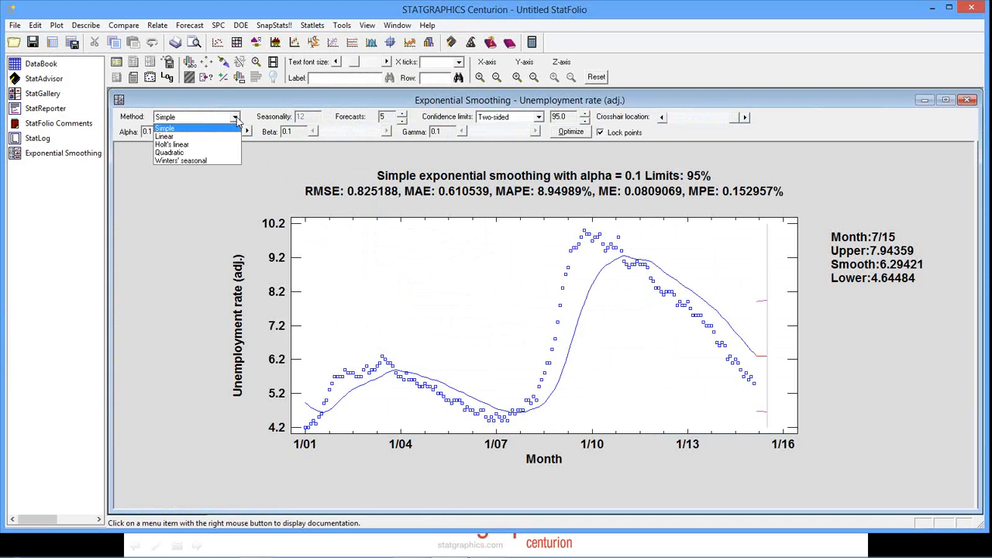
{"action": "left_click", "coordinate": [186, 144]}
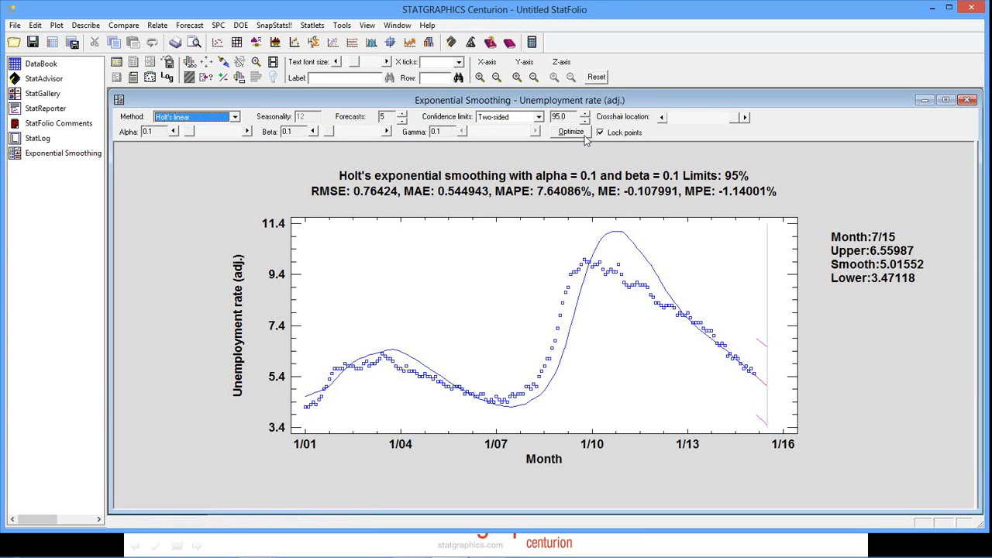
{"action": "left_click", "coordinate": [572, 133]}
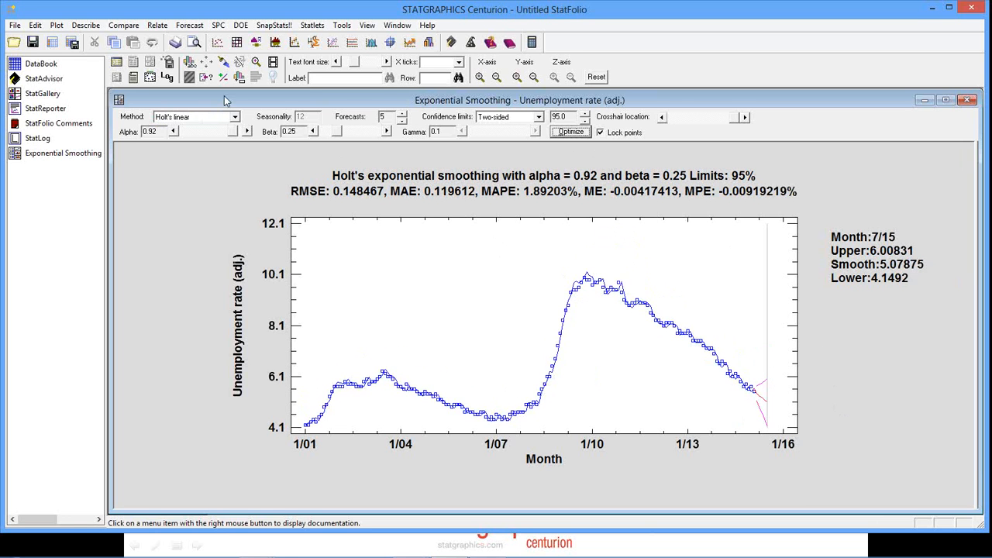
Step: Review the system preferences for general settings, summary statistics, distribution fitting and capability indices
{"action": "left_click", "coordinate": [34, 25]}
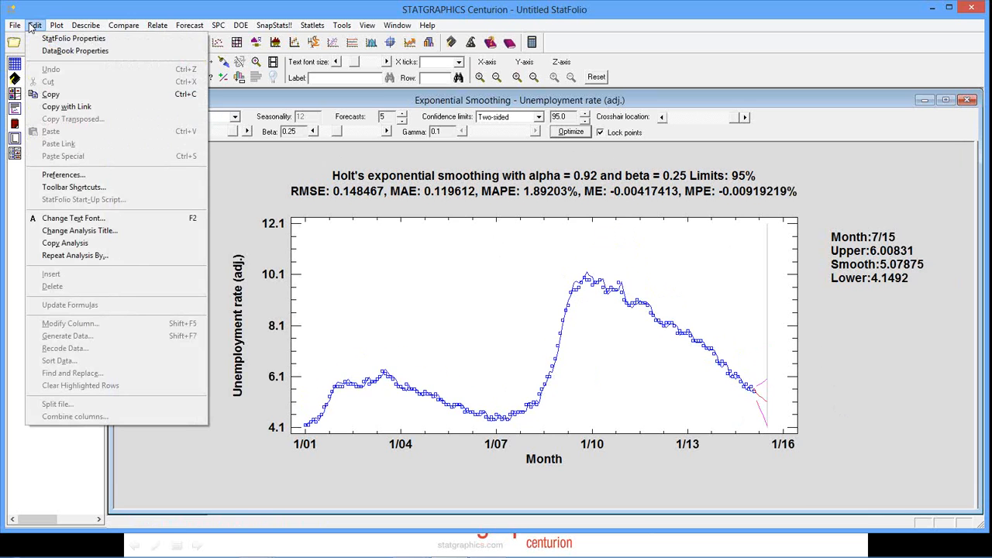
{"action": "left_click", "coordinate": [81, 177]}
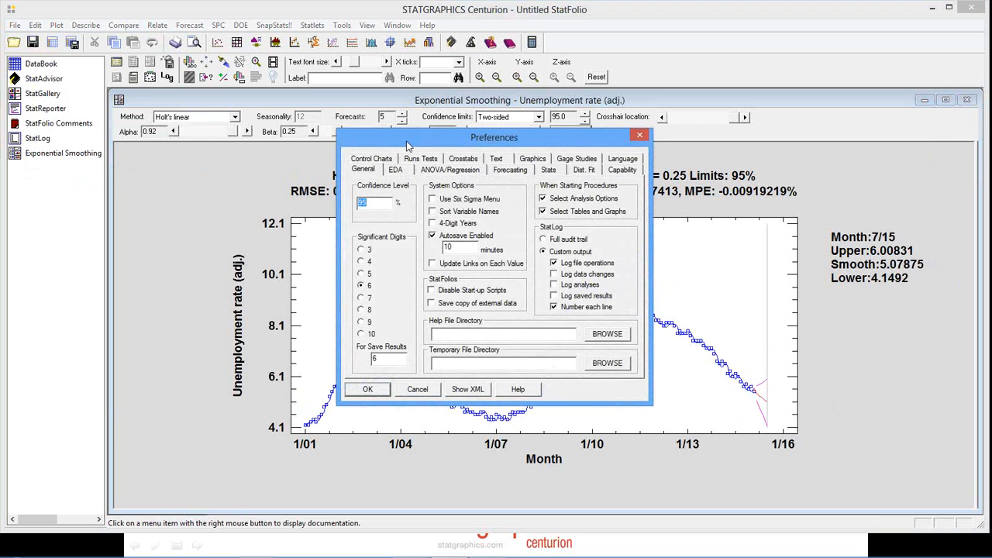
{"action": "left_click_drag", "start_coordinate": [379, 137], "coordinate": [195, 45]}
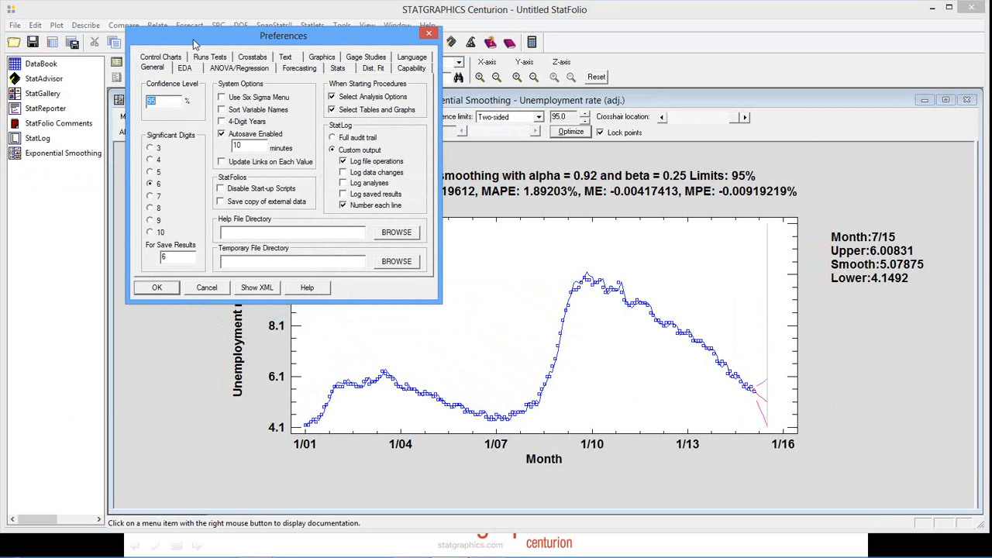
{"action": "left_click", "coordinate": [170, 101]}
{"action": "left_click", "coordinate": [339, 69]}
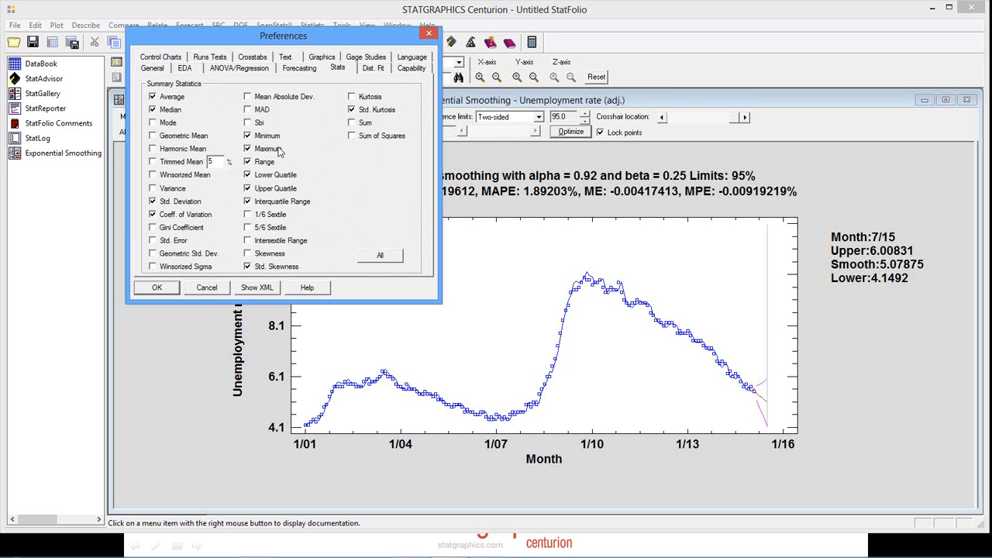
{"action": "left_click", "coordinate": [373, 70]}
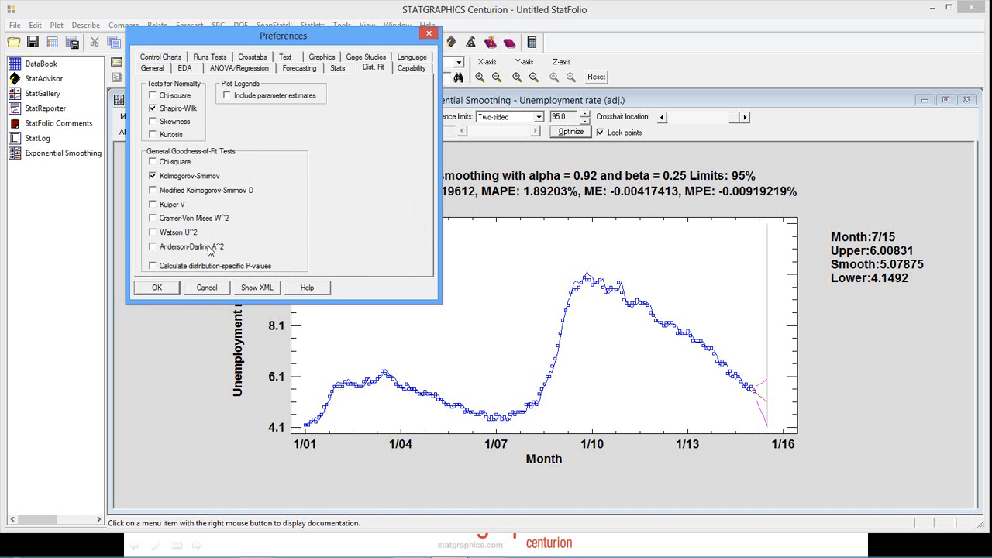
{"action": "left_click", "coordinate": [410, 68]}
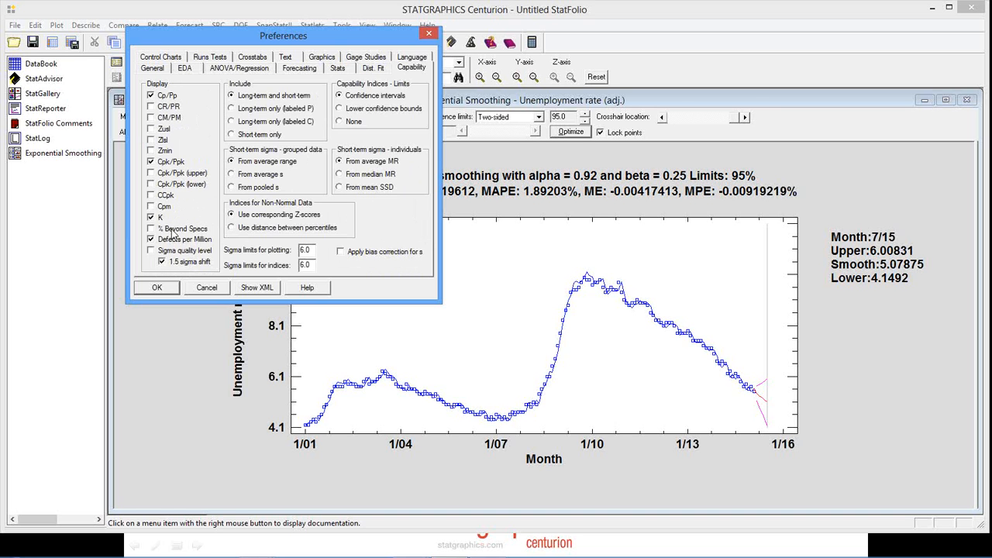
Step: Try highlighting StatAdvisor references in red in the text preferences, and discard the preference changes
{"action": "left_click", "coordinate": [285, 59]}
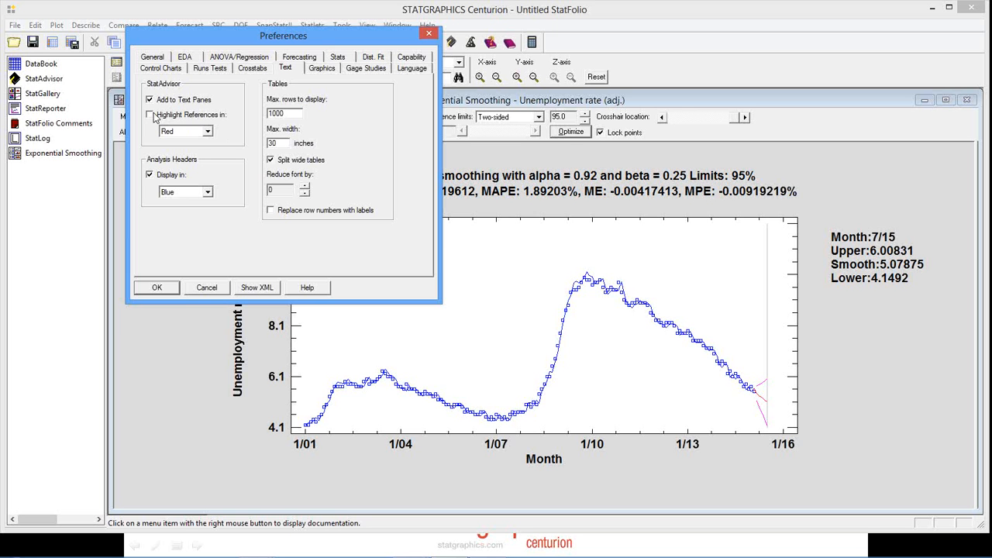
{"action": "left_click", "coordinate": [152, 115]}
{"action": "left_click", "coordinate": [207, 132]}
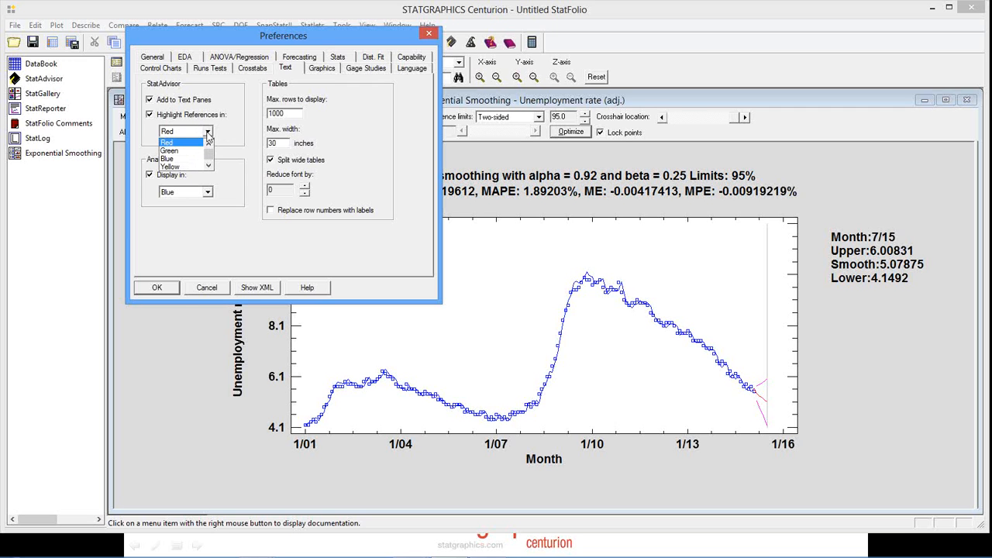
{"action": "left_click", "coordinate": [200, 144]}
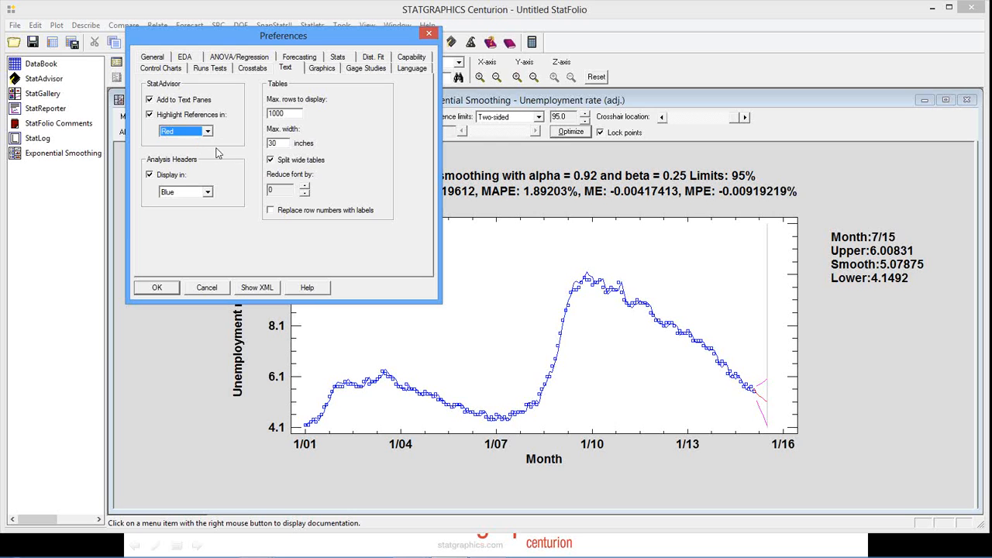
{"action": "left_click", "coordinate": [207, 287]}
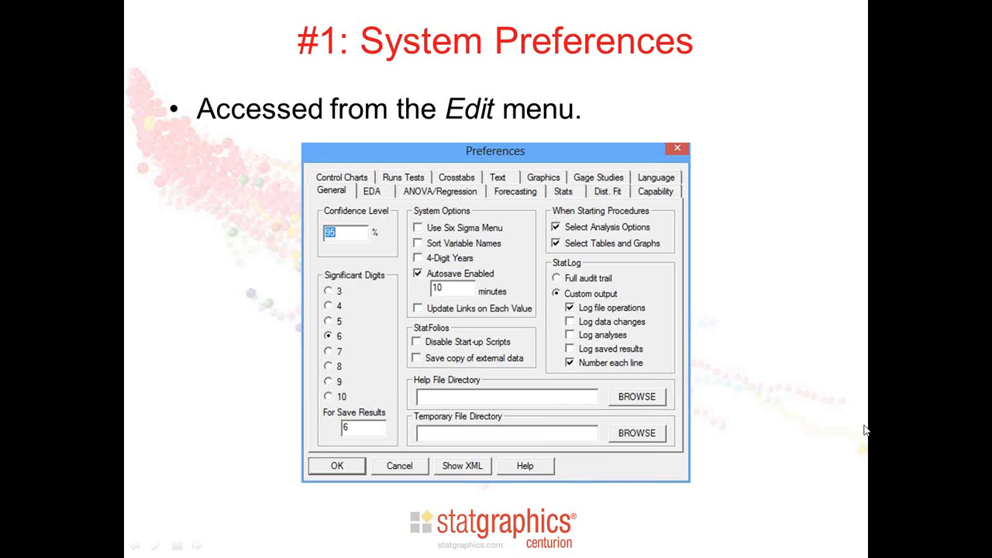
{"action": "left_click", "coordinate": [866, 430]}
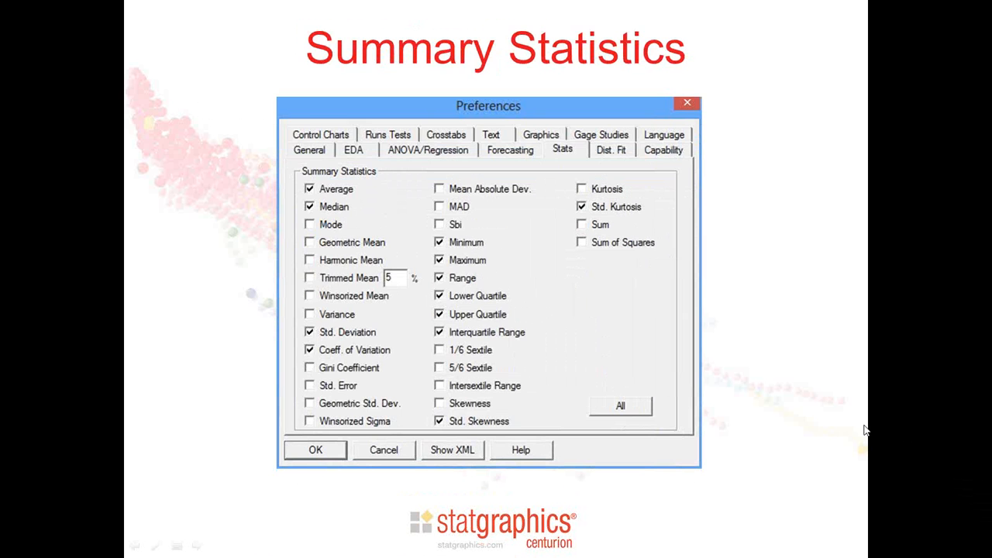
{"action": "left_click", "coordinate": [866, 430]}
{"action": "left_click", "coordinate": [866, 431]}
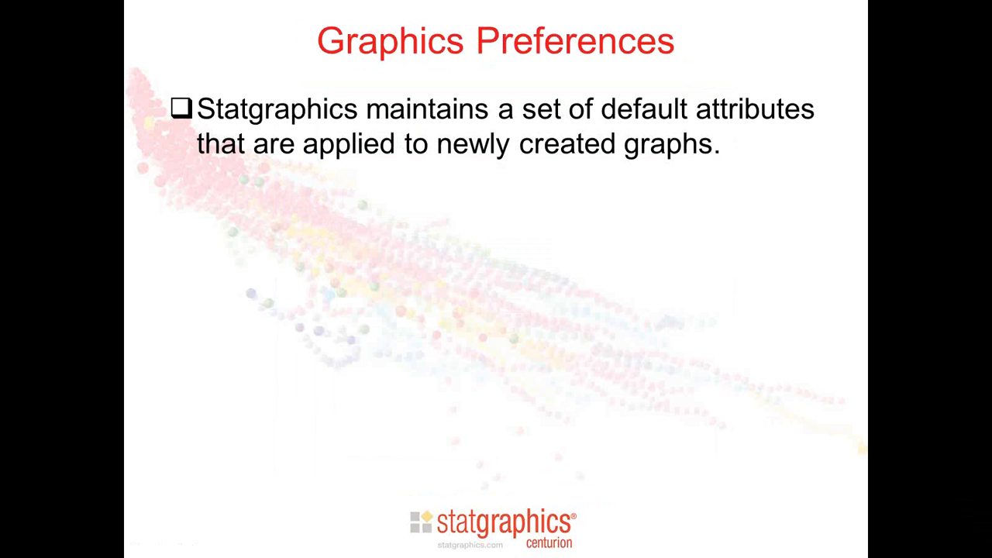
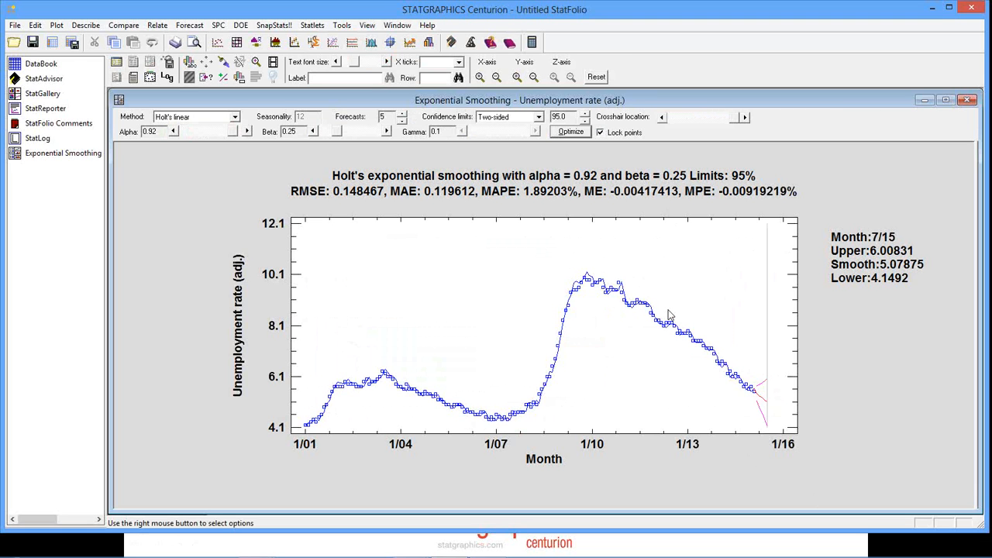
Step: Set the exponential smoothing graph's background to light green through its graphics options and apply it
{"action": "right_click", "coordinate": [739, 166]}
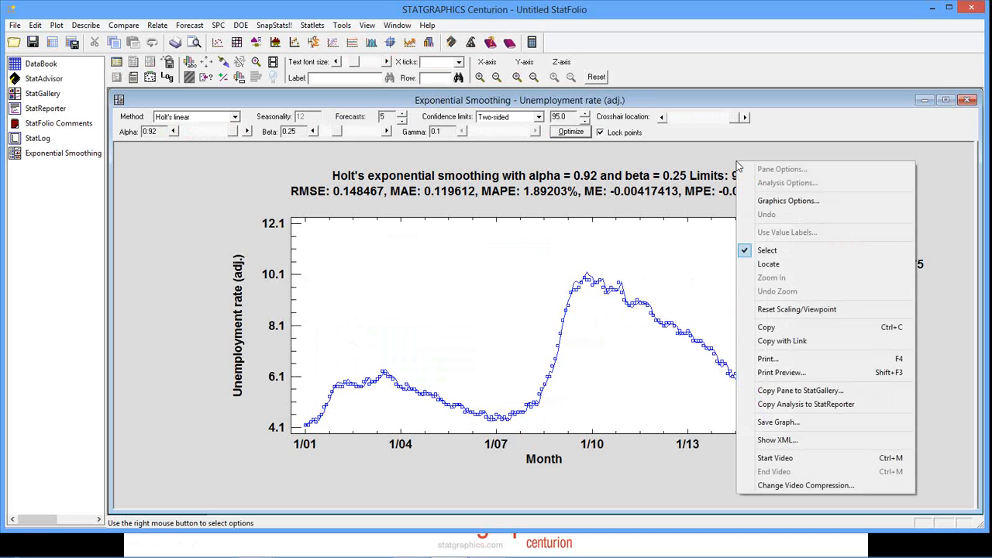
{"action": "left_click", "coordinate": [783, 202]}
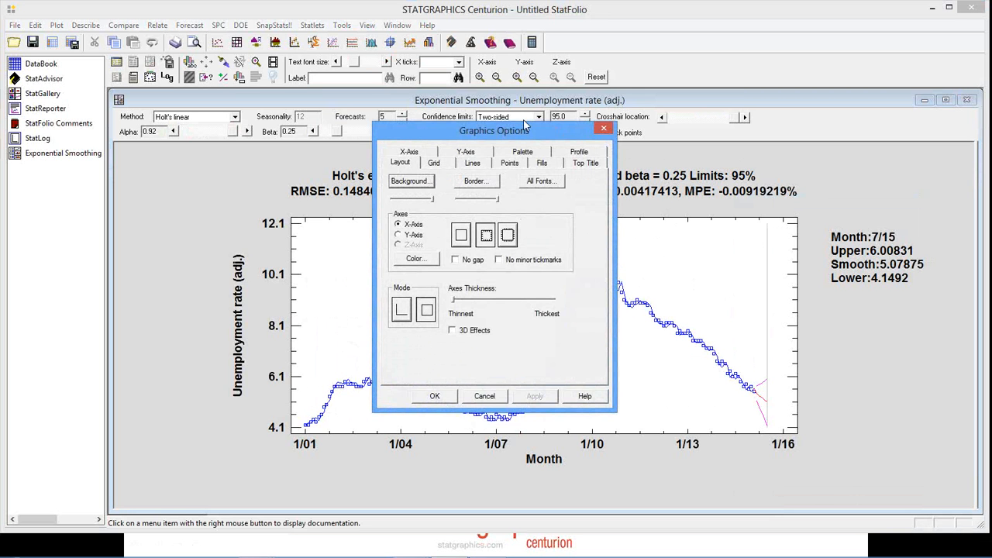
{"action": "left_click_drag", "start_coordinate": [524, 132], "coordinate": [499, 118]}
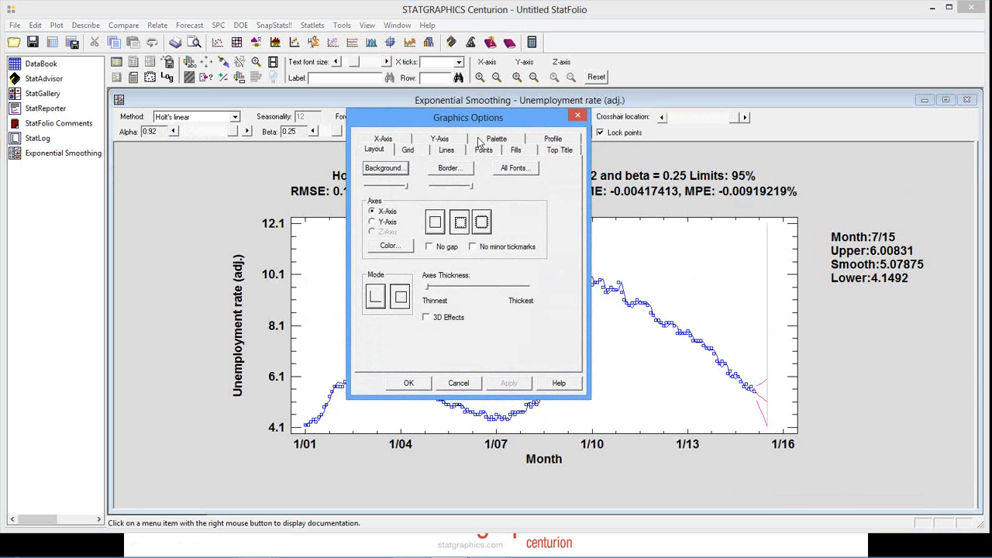
{"action": "left_click", "coordinate": [385, 169]}
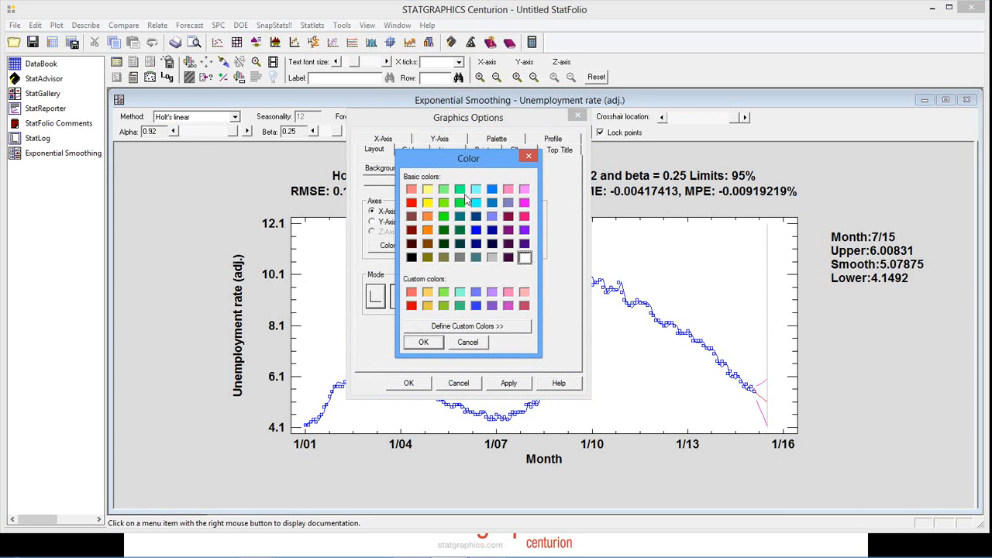
{"action": "left_click", "coordinate": [445, 191]}
{"action": "left_click", "coordinate": [434, 346]}
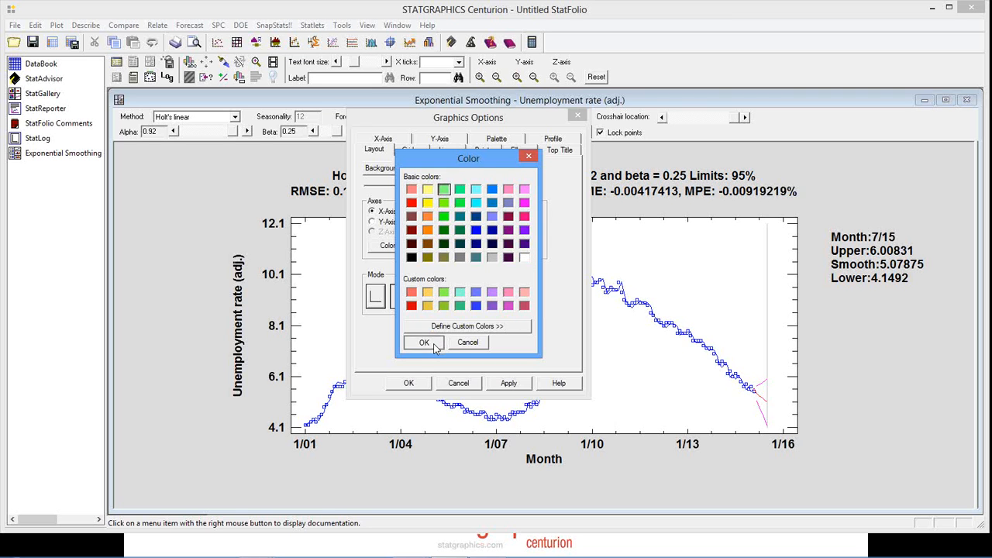
{"action": "left_click", "coordinate": [515, 385]}
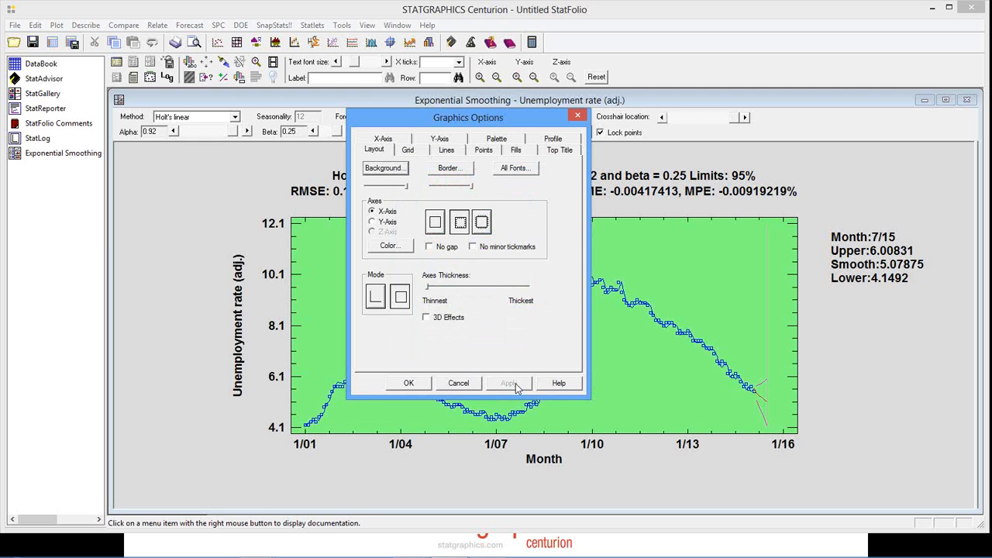
Step: Add a grid in both directions to the graph, using the dotted line type, and apply it
{"action": "left_click_drag", "start_coordinate": [509, 120], "coordinate": [315, 78]}
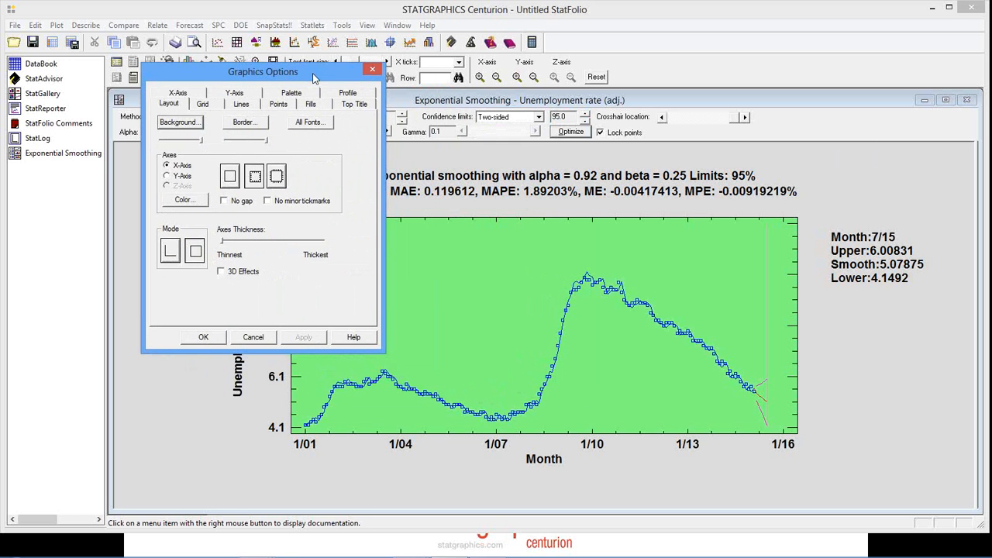
{"action": "left_click", "coordinate": [208, 105]}
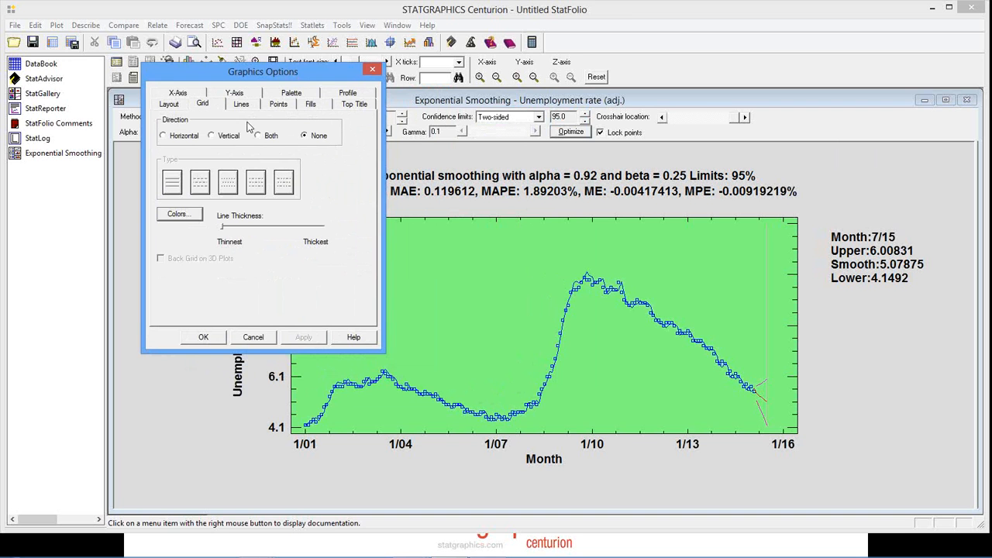
{"action": "left_click", "coordinate": [259, 137]}
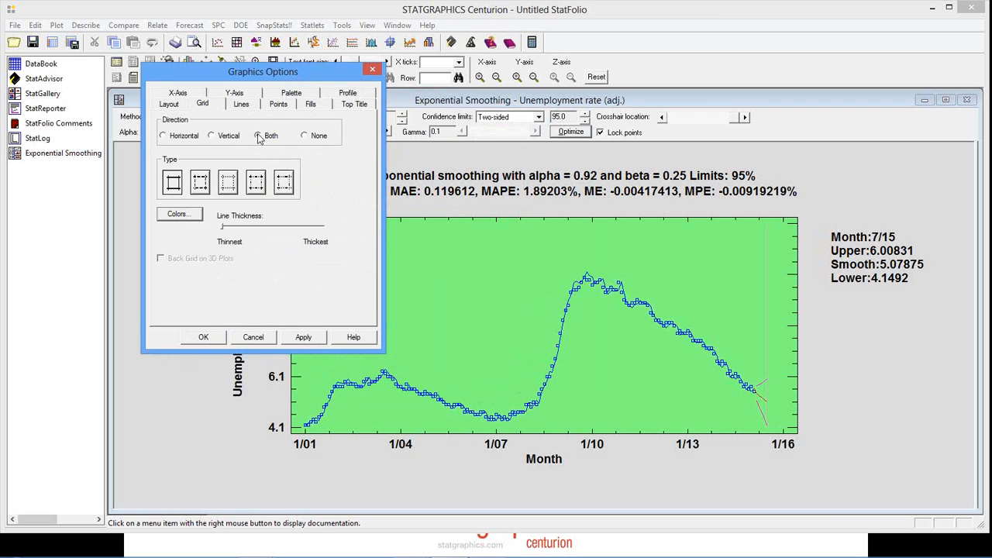
{"action": "left_click", "coordinate": [229, 185]}
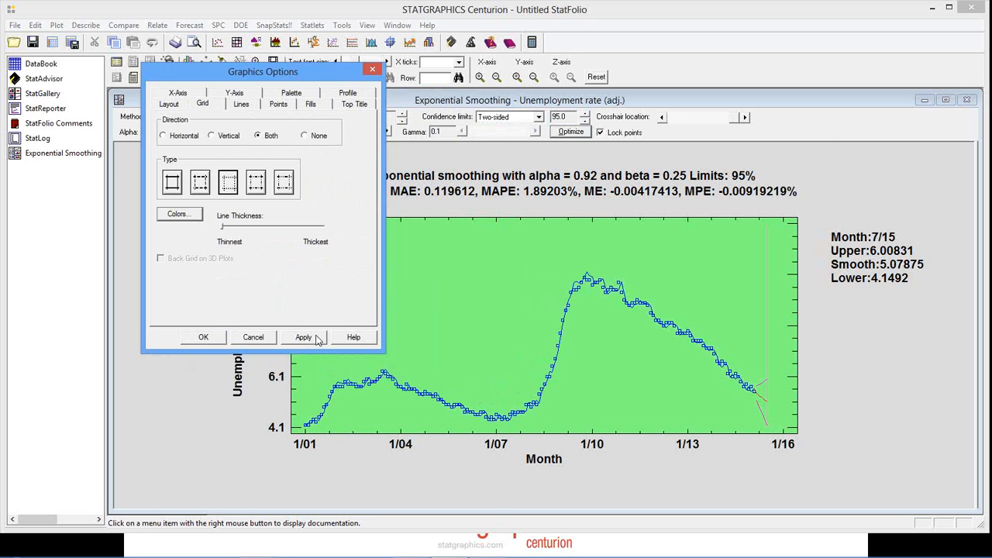
{"action": "left_click", "coordinate": [315, 338]}
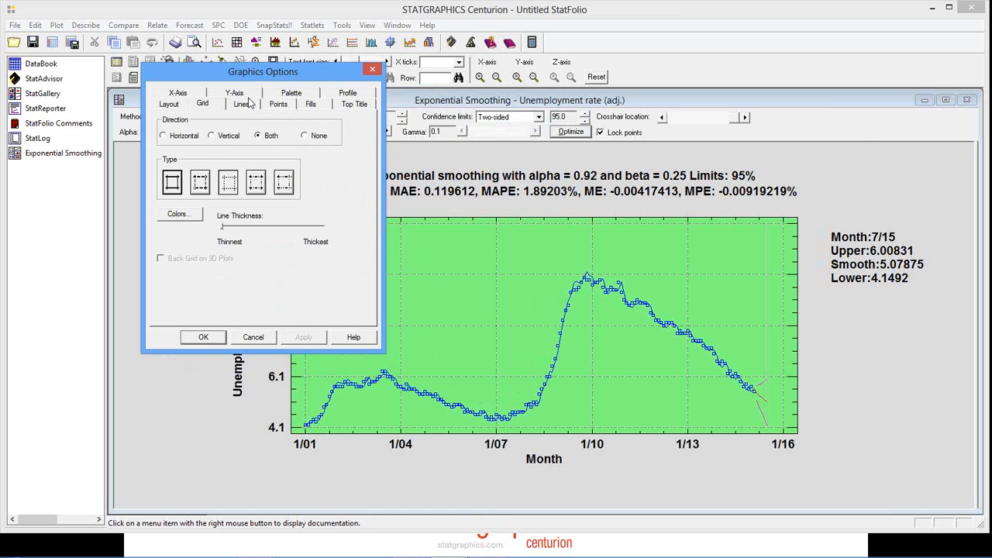
Step: Fill the graph's square point markers of point set 1 and apply the change
{"action": "left_click", "coordinate": [271, 107]}
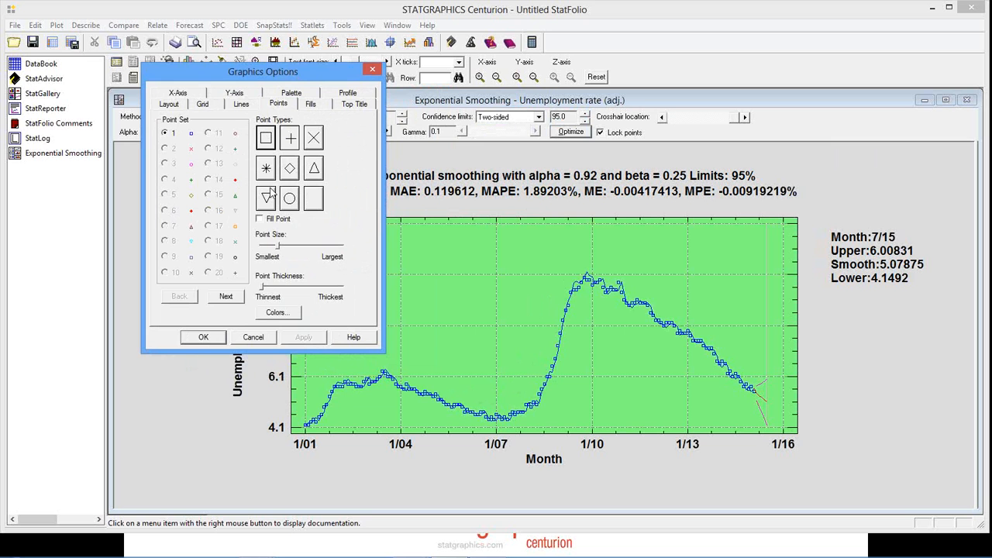
{"action": "left_click", "coordinate": [270, 224]}
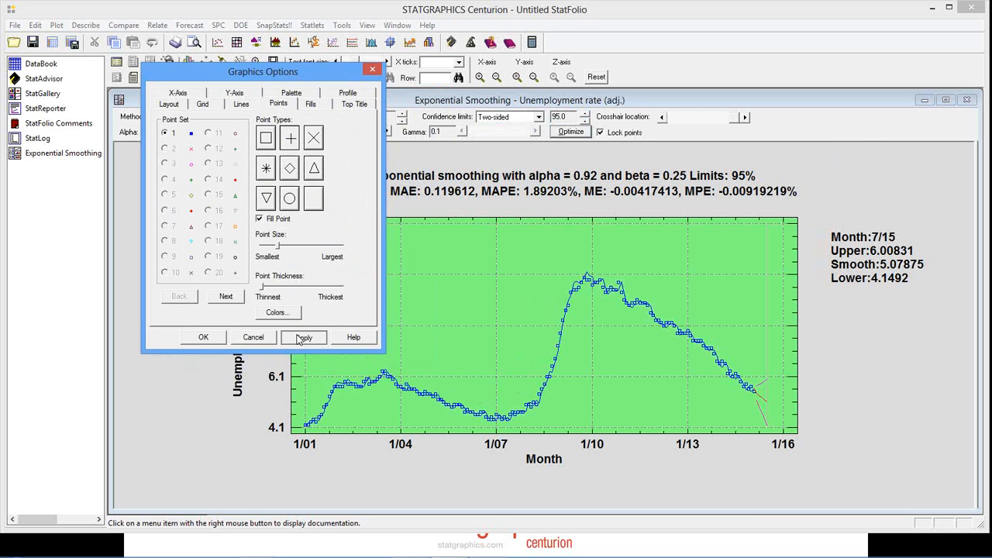
{"action": "left_click", "coordinate": [300, 338]}
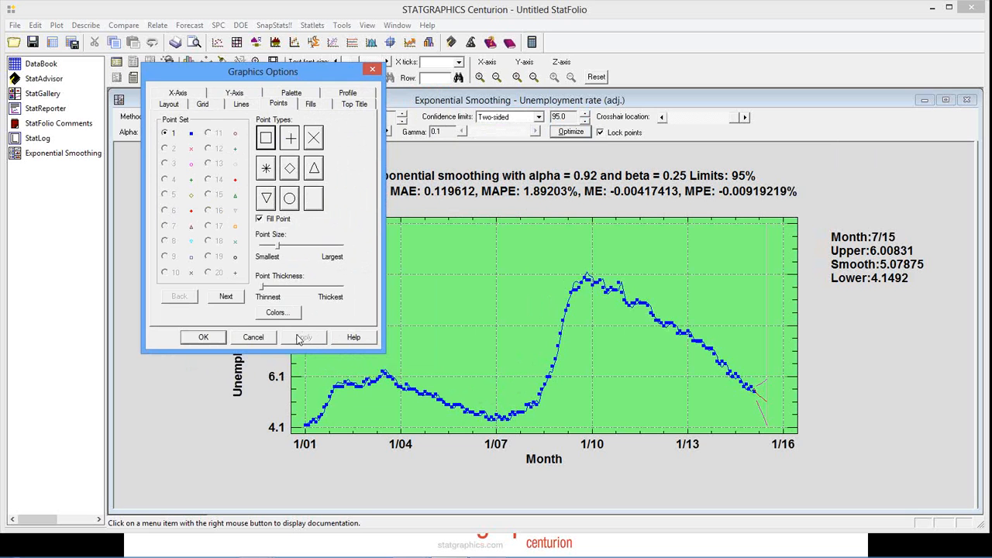
Step: Increase the line thickness of line set 1 to roughly a quarter of the range and apply it
{"action": "left_click", "coordinate": [235, 108]}
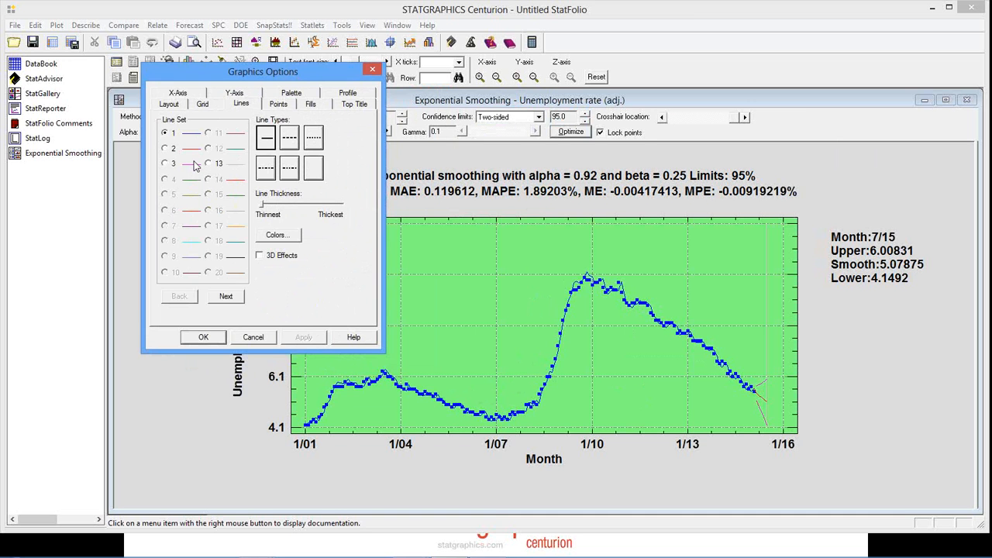
{"action": "left_click", "coordinate": [266, 206]}
{"action": "left_click_drag", "start_coordinate": [289, 206], "coordinate": [280, 205]}
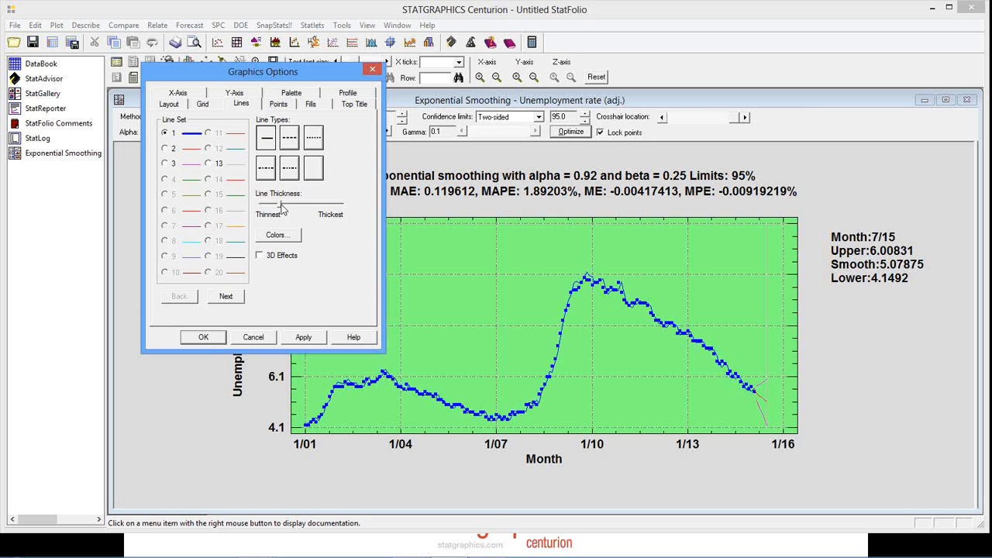
{"action": "left_click", "coordinate": [301, 337]}
Step: Slightly thicken line sets 2 and 3, the forecast and its limits, and apply each change
{"action": "left_click", "coordinate": [166, 148]}
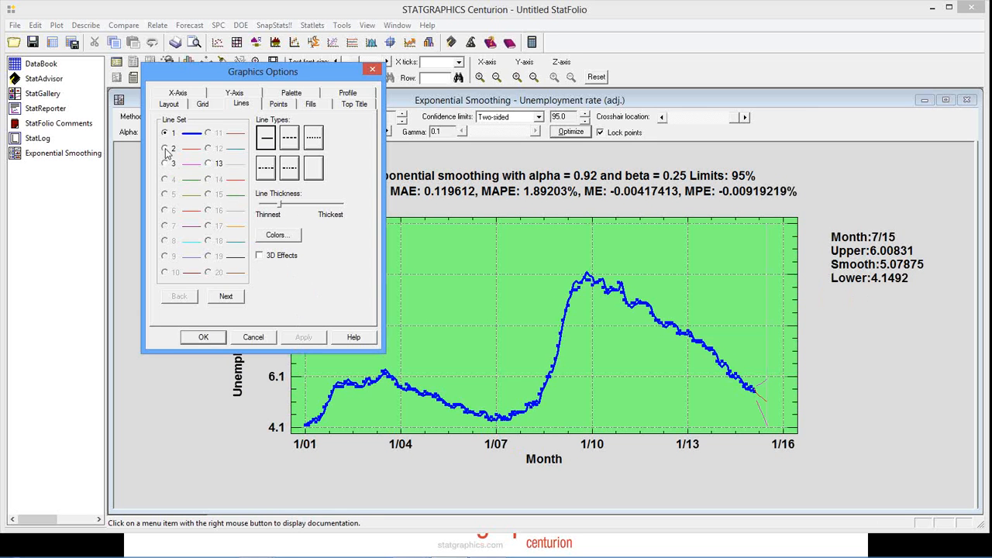
{"action": "left_click_drag", "start_coordinate": [262, 206], "coordinate": [271, 206]}
{"action": "left_click", "coordinate": [293, 339]}
{"action": "left_click", "coordinate": [166, 164]}
{"action": "left_click_drag", "start_coordinate": [261, 206], "coordinate": [270, 206]}
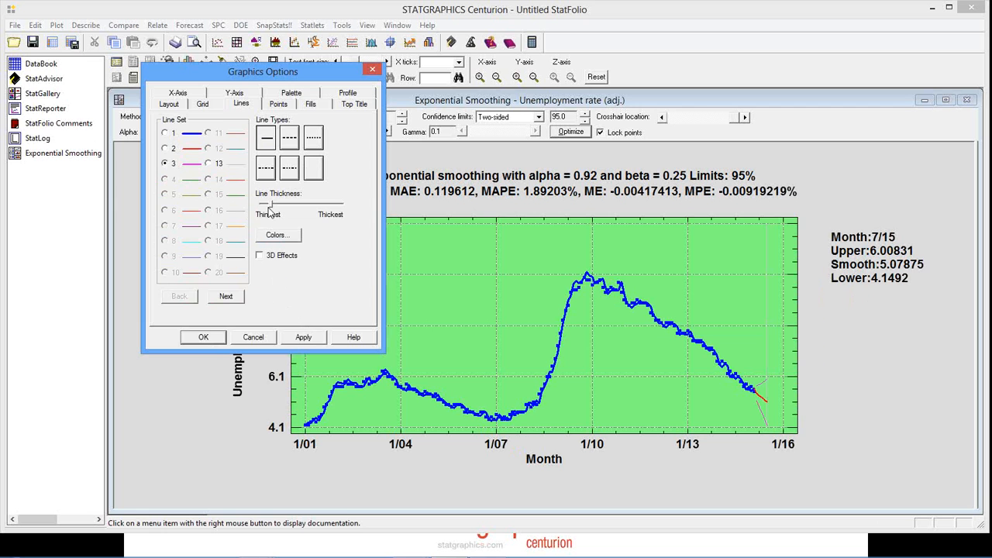
{"action": "left_click", "coordinate": [300, 343]}
Step: Save the current graphics settings as a profile named smoothing in the User #3 slot, and close the graphics options
{"action": "left_click", "coordinate": [349, 94]}
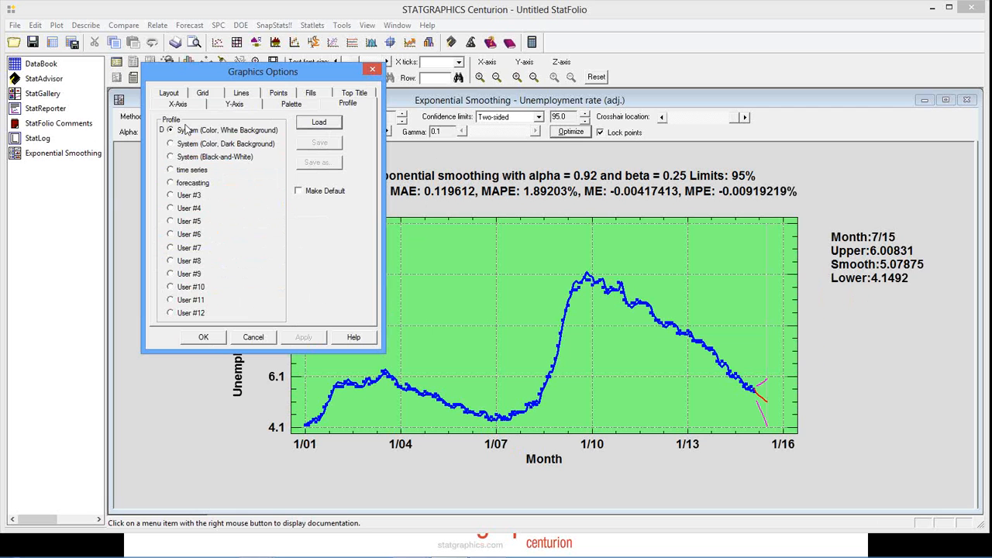
{"action": "left_click", "coordinate": [170, 195]}
{"action": "left_click", "coordinate": [324, 166]}
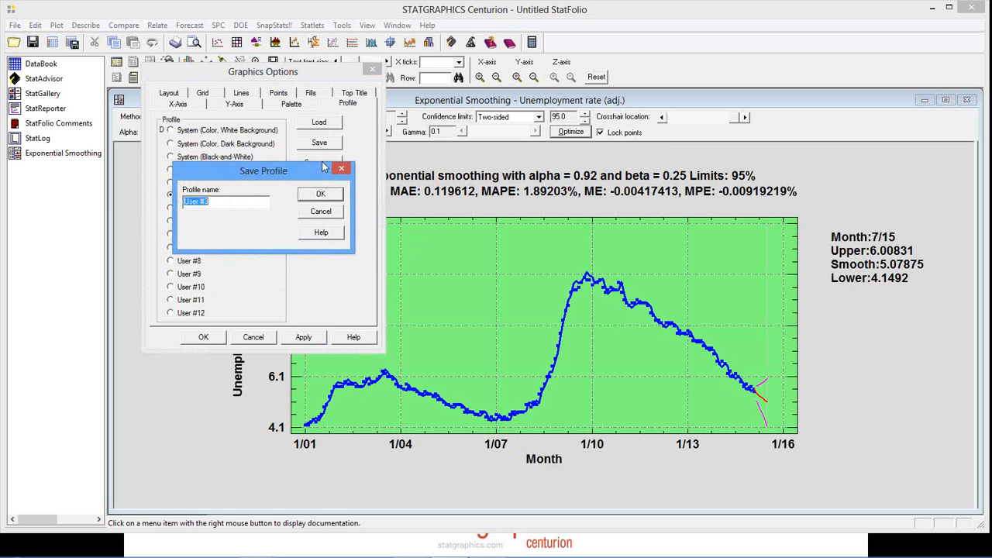
{"action": "type", "text": "smoothing"}
{"action": "left_click", "coordinate": [330, 195]}
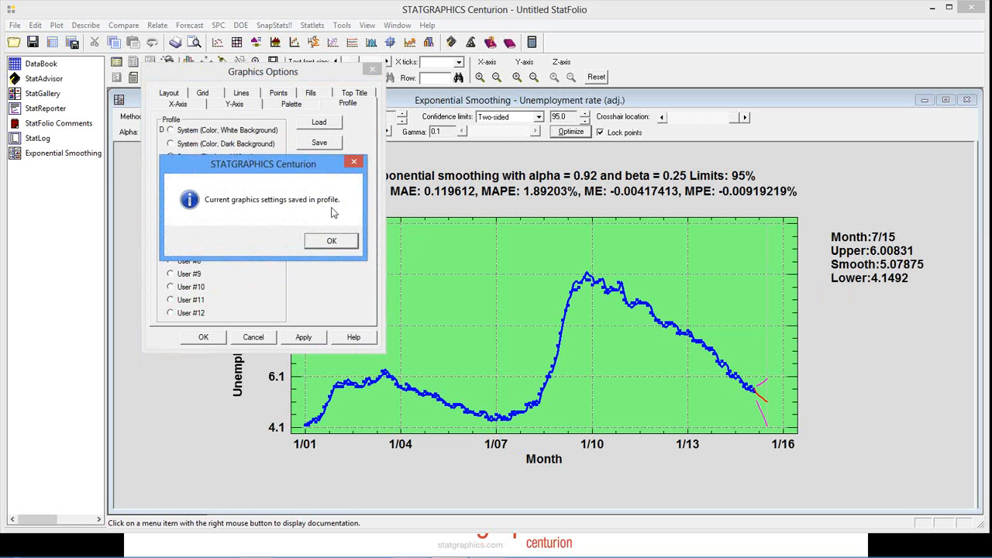
{"action": "left_click", "coordinate": [332, 241]}
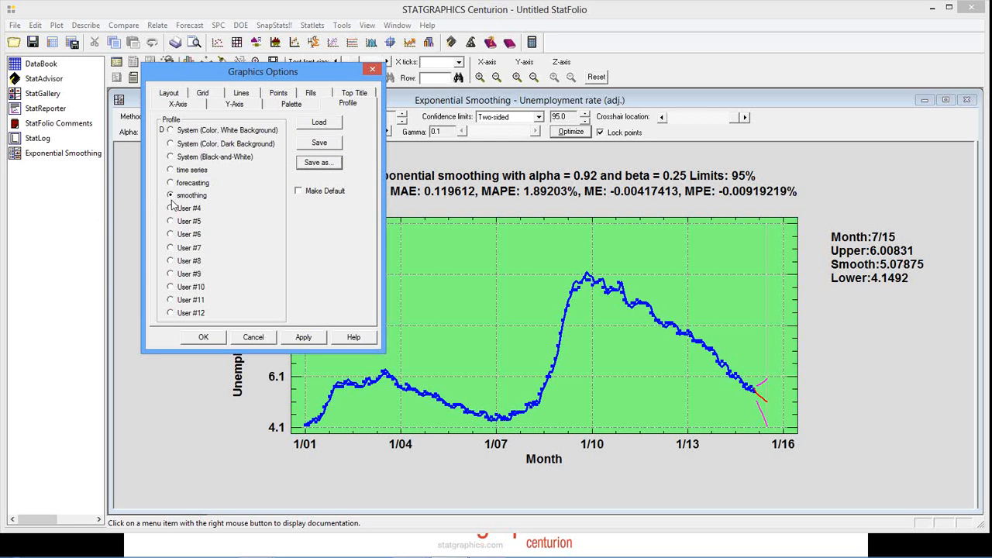
{"action": "left_click", "coordinate": [254, 339]}
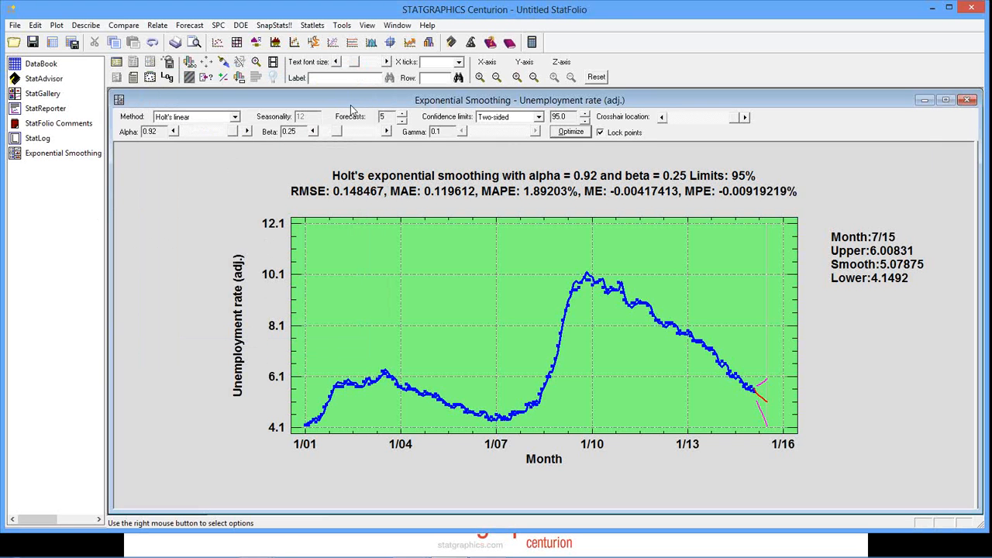
Step: Create a new Exponential Smoothing Statlet with Unemployment rate (adj.) as data and Month as time index
{"action": "left_click", "coordinate": [316, 26]}
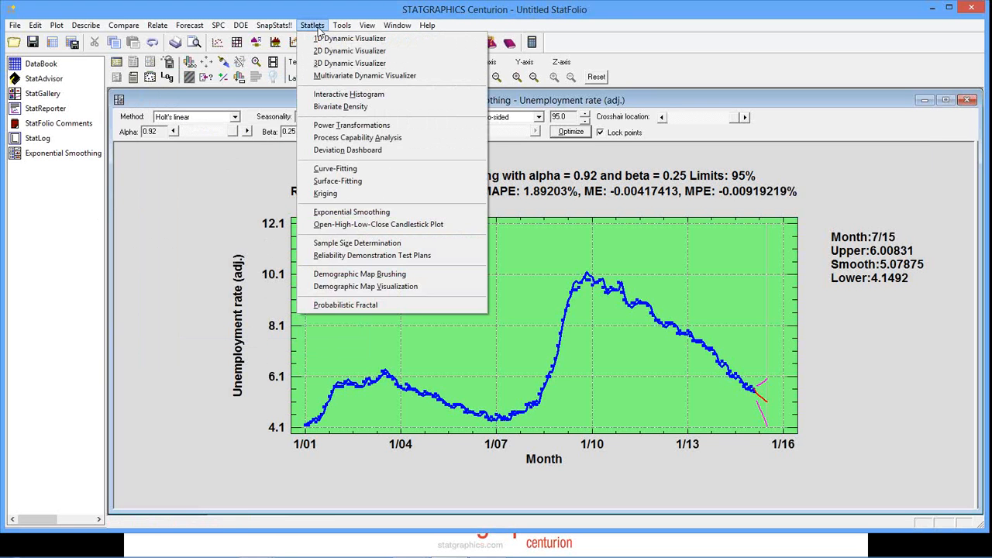
{"action": "left_click", "coordinate": [394, 213]}
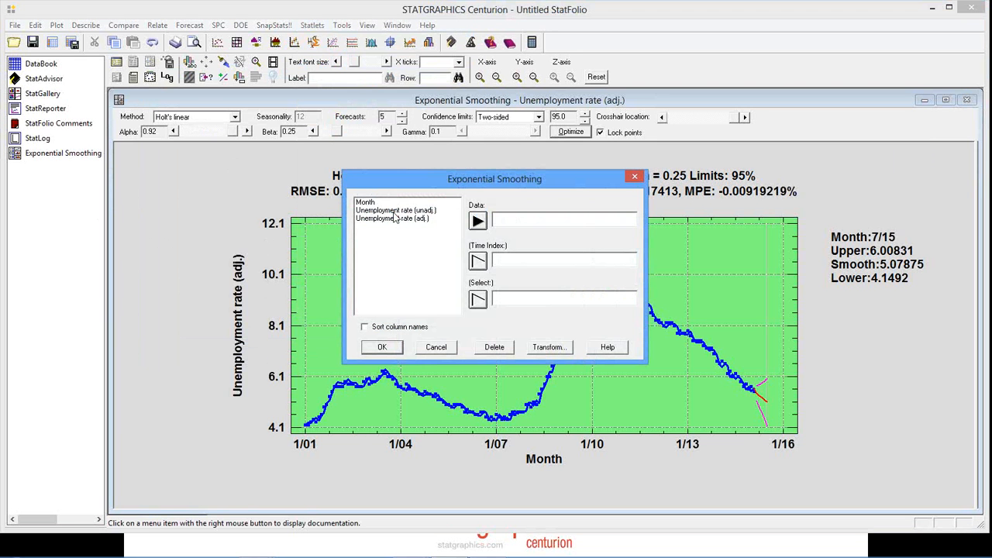
{"action": "left_click", "coordinate": [397, 219]}
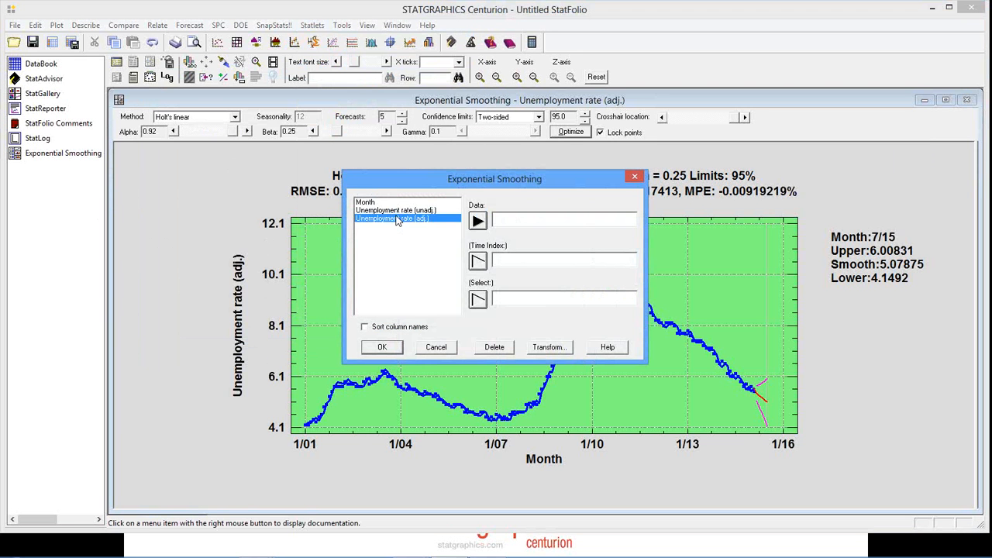
{"action": "left_click", "coordinate": [476, 222]}
{"action": "left_click", "coordinate": [426, 202]}
{"action": "left_click", "coordinate": [484, 258]}
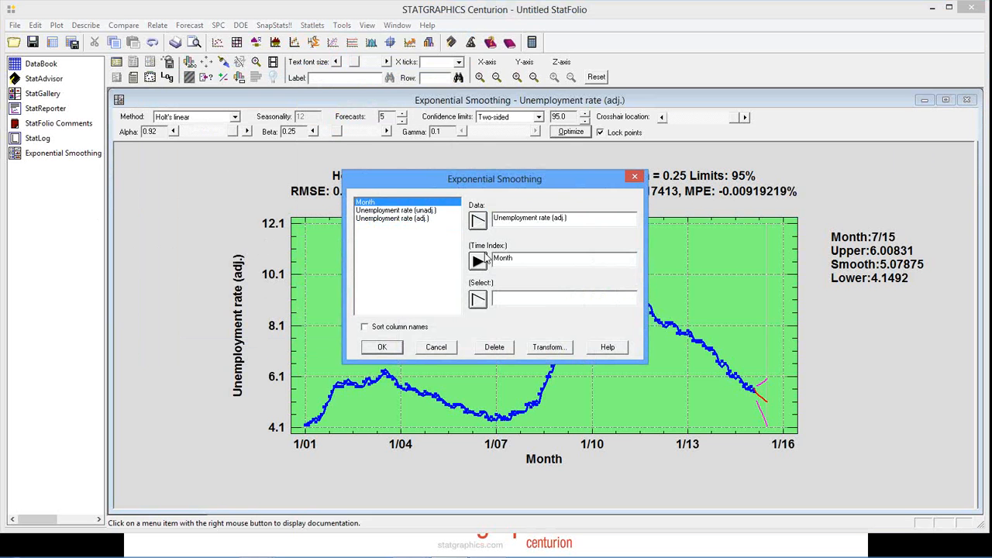
{"action": "left_click", "coordinate": [382, 346]}
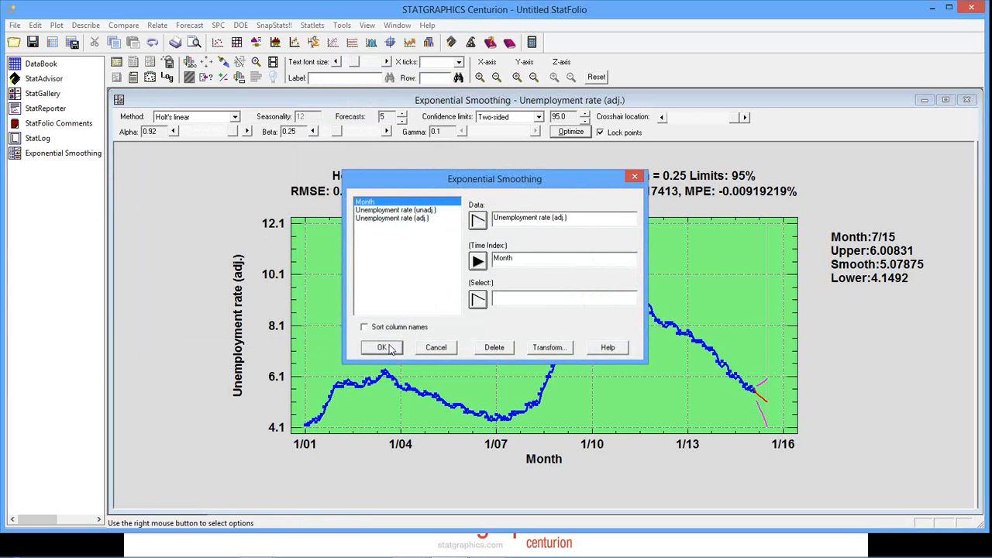
Step: Set the new analysis's smoothing method to Holt's linear and optimize its parameters
{"action": "left_click", "coordinate": [235, 117]}
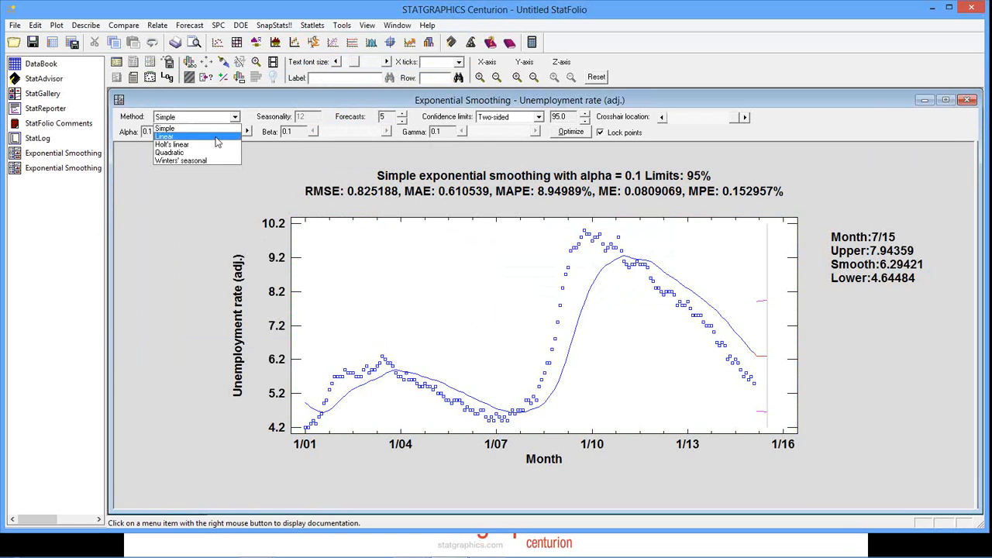
{"action": "left_click", "coordinate": [215, 145]}
{"action": "left_click", "coordinate": [571, 132]}
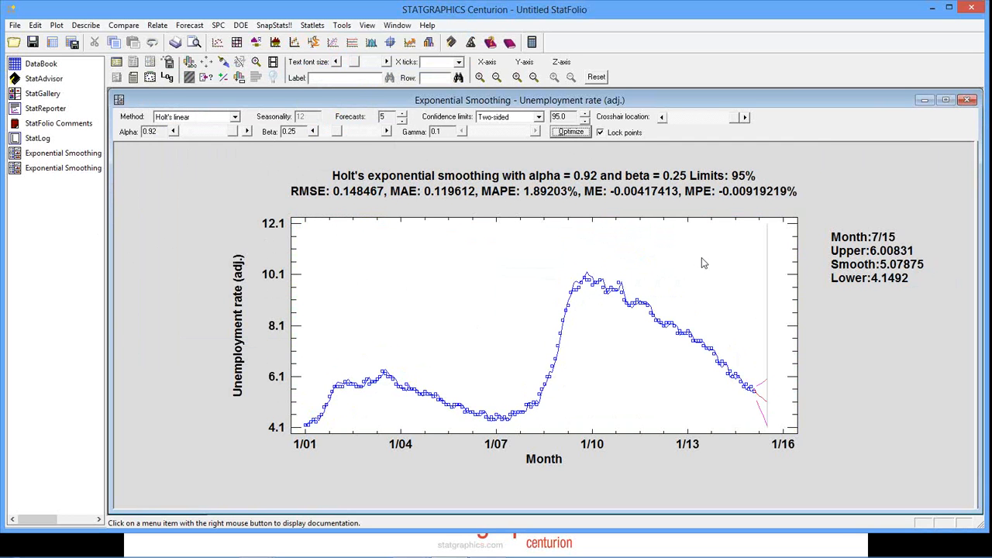
Step: Load the smoothing profile onto the new graph, and move the graphics options dialog clear of the plot
{"action": "right_click", "coordinate": [705, 226]}
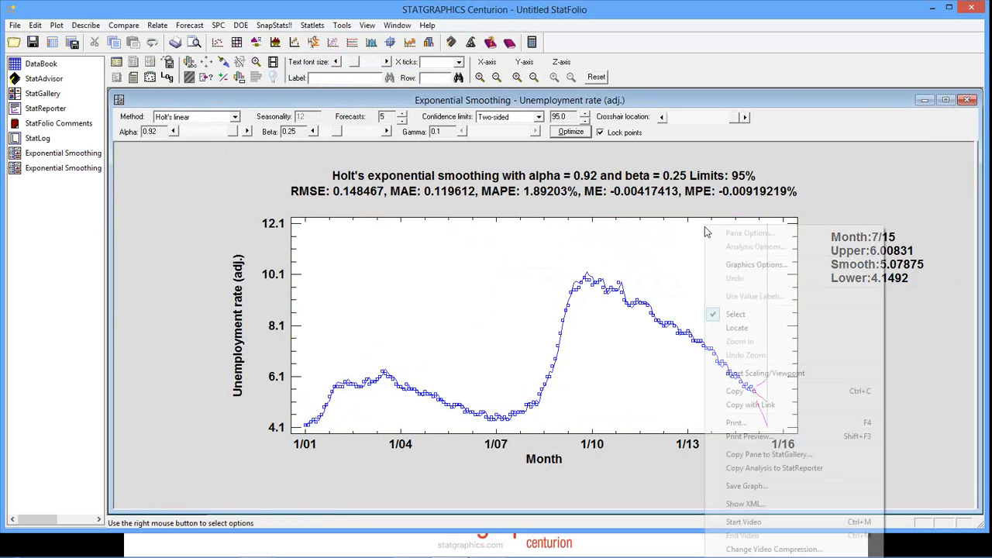
{"action": "left_click", "coordinate": [756, 264]}
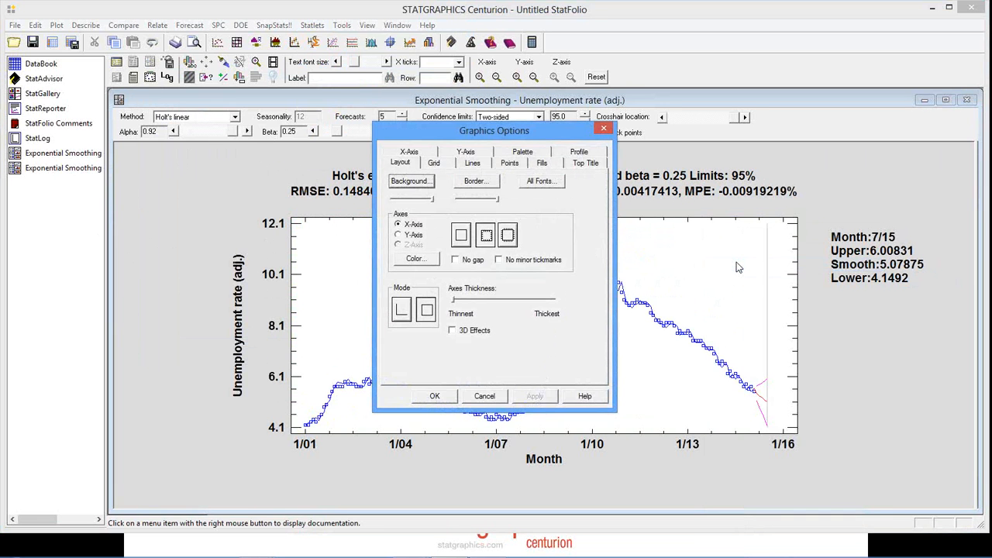
{"action": "left_click", "coordinate": [580, 152]}
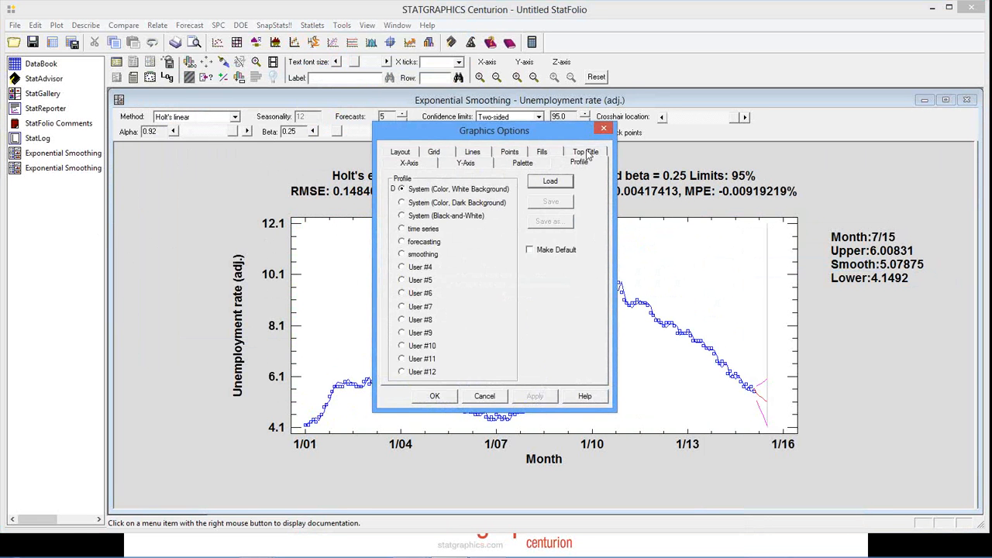
{"action": "left_click", "coordinate": [417, 260]}
{"action": "left_click", "coordinate": [549, 182]}
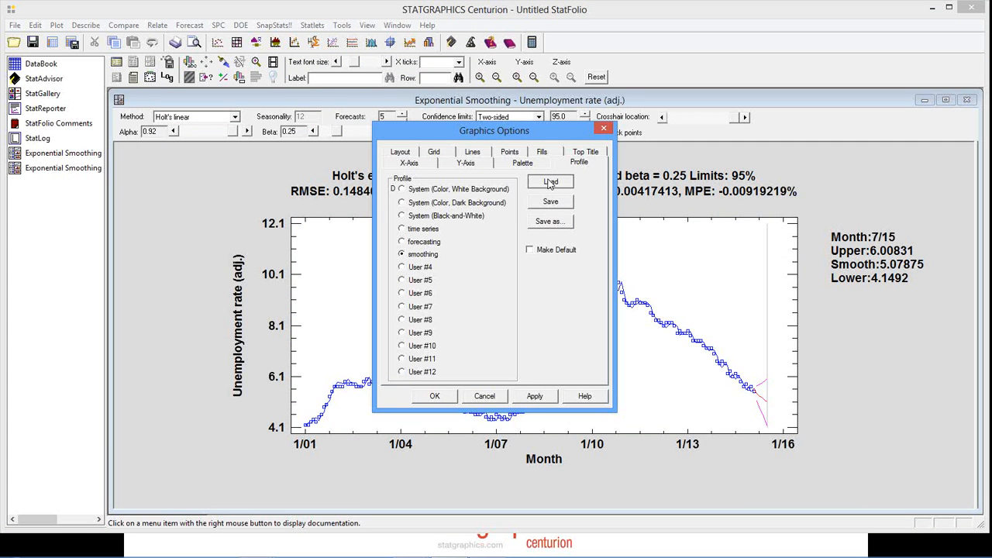
{"action": "left_click_drag", "start_coordinate": [547, 138], "coordinate": [255, 40]}
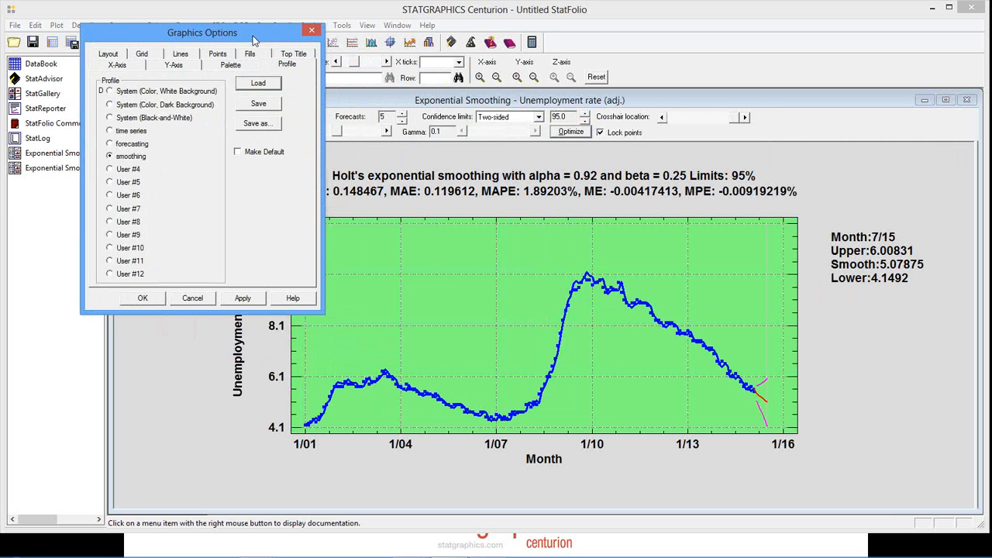
Step: Try loading the three system profiles in turn: Color with White Background, Color with Dark Background, and Black-and-White
{"action": "left_click", "coordinate": [128, 92]}
{"action": "left_click", "coordinate": [260, 84]}
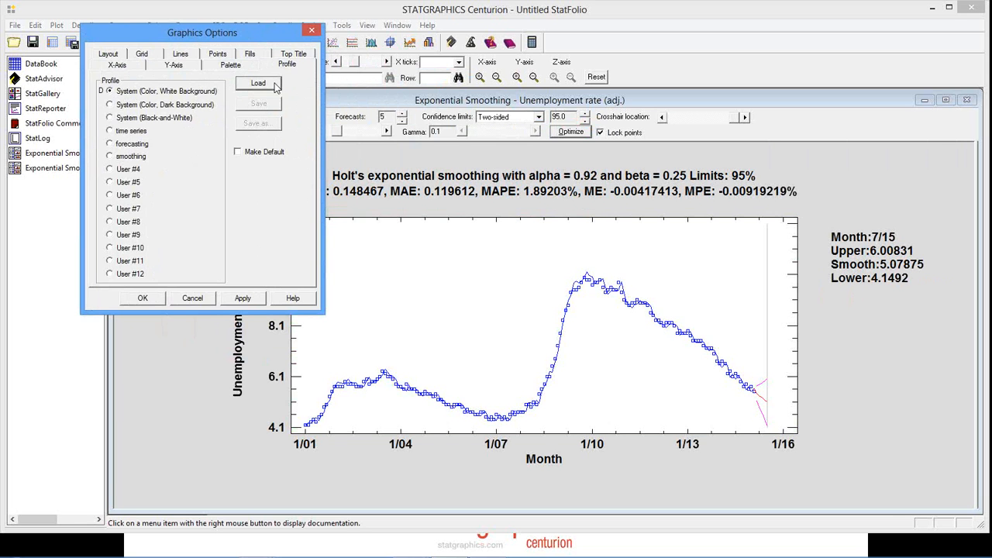
{"action": "left_click", "coordinate": [155, 105]}
{"action": "left_click", "coordinate": [272, 86]}
{"action": "left_click", "coordinate": [145, 118]}
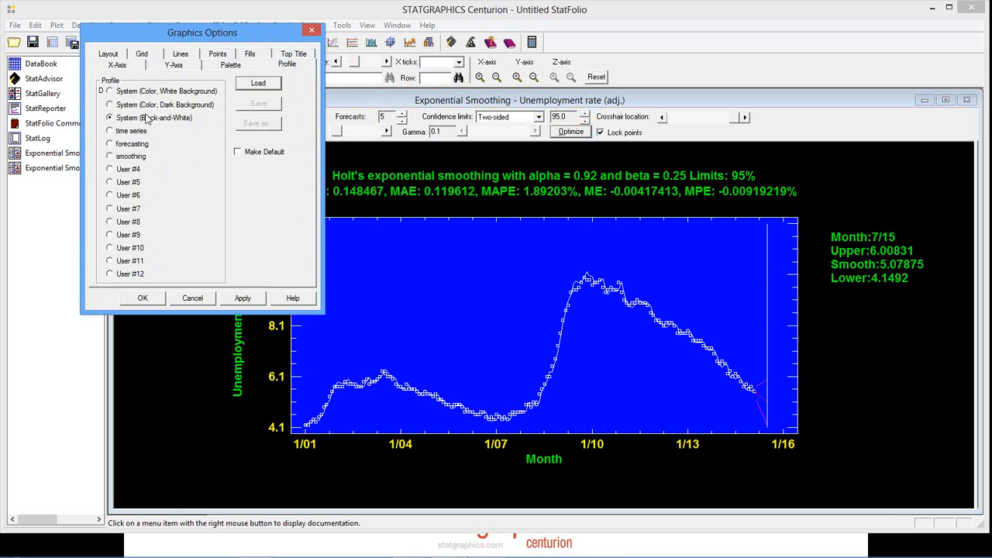
{"action": "left_click", "coordinate": [273, 87]}
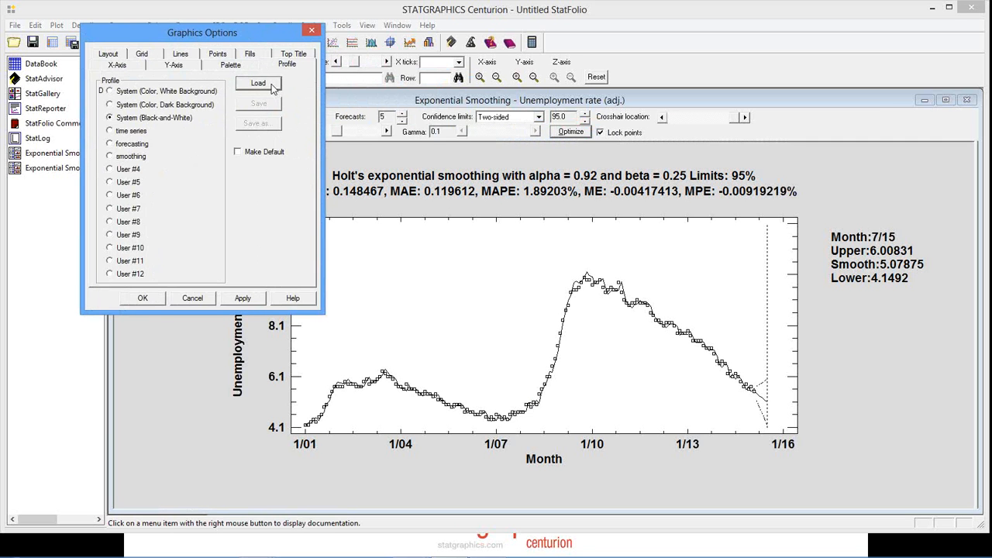
Step: Load the smoothing profile back onto the graph and close the graphics options
{"action": "left_click", "coordinate": [147, 156]}
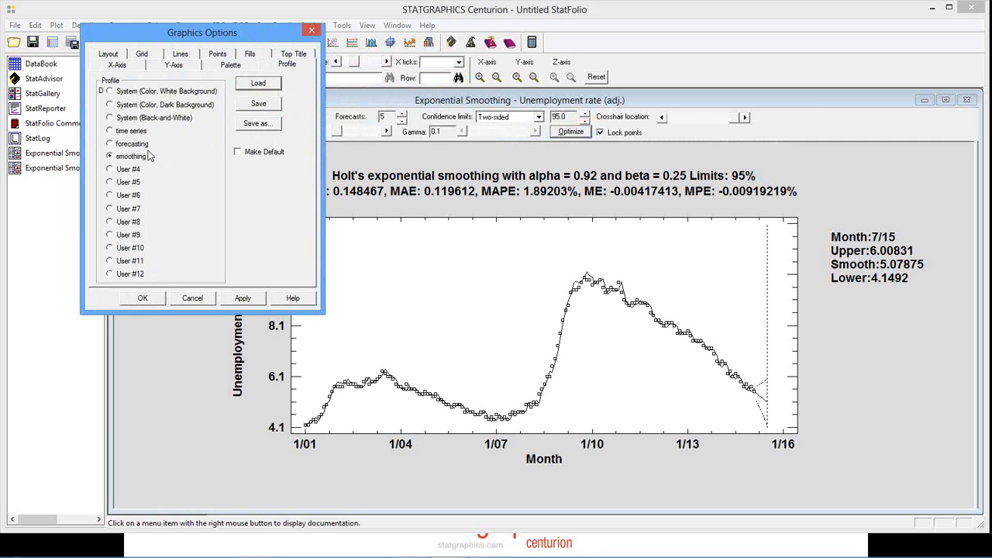
{"action": "left_click", "coordinate": [251, 85]}
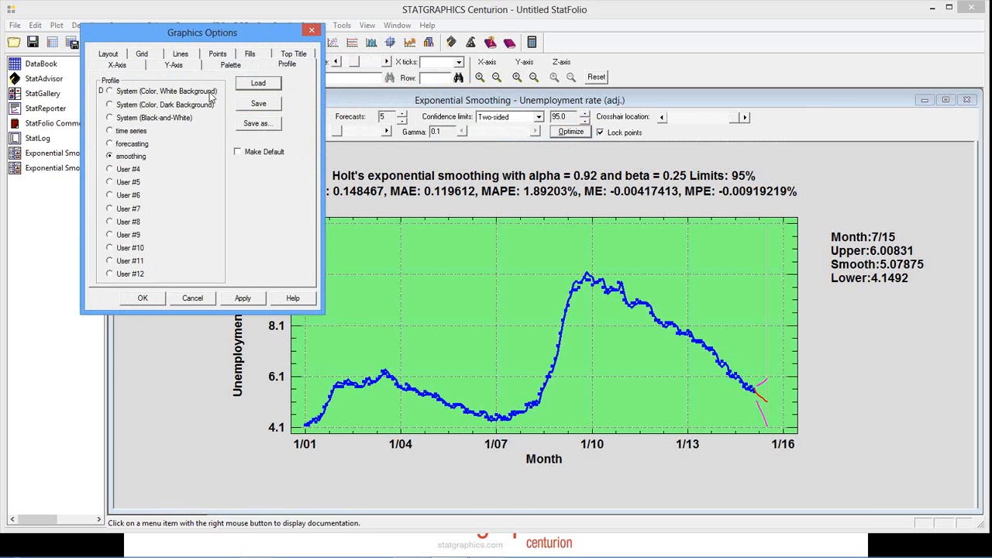
{"action": "left_click", "coordinate": [194, 300]}
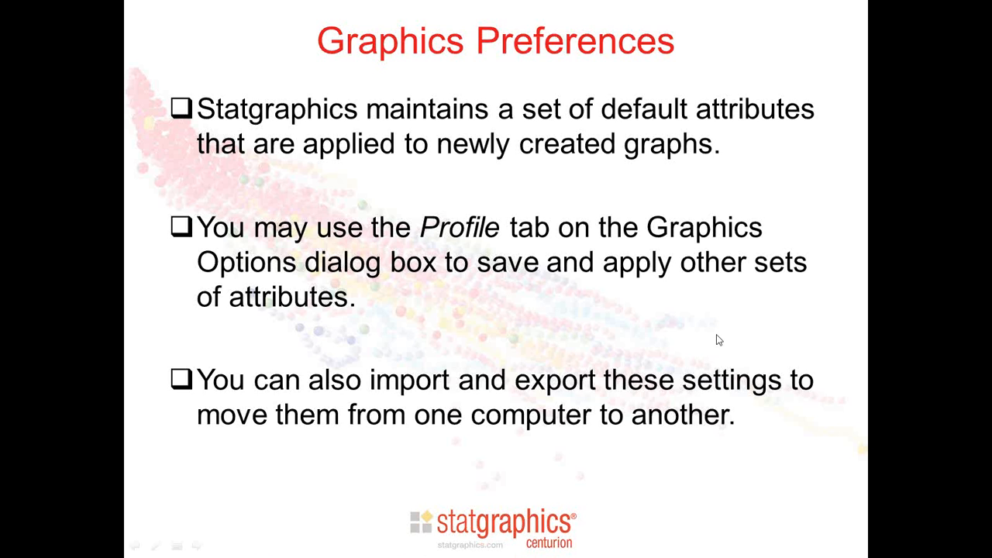
{"action": "left_click", "coordinate": [717, 335]}
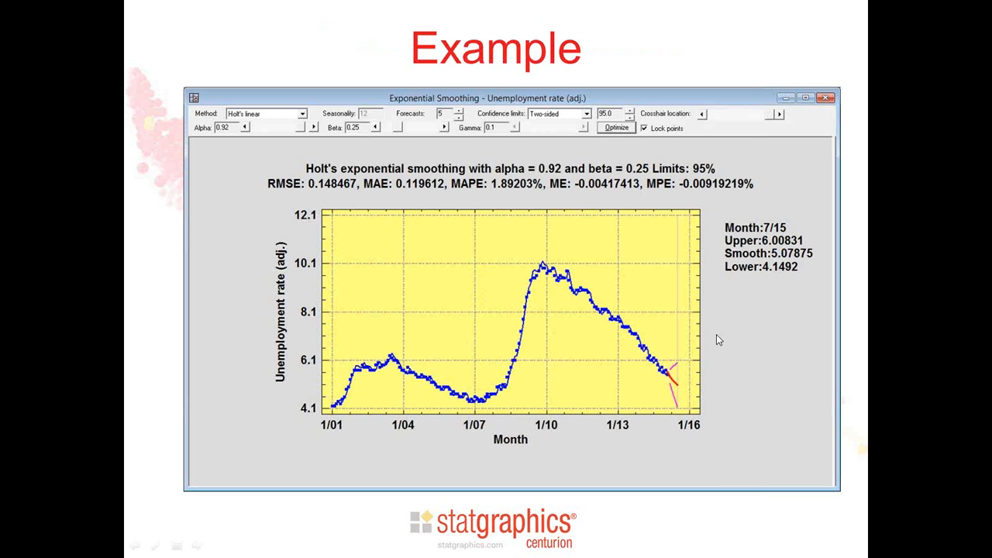
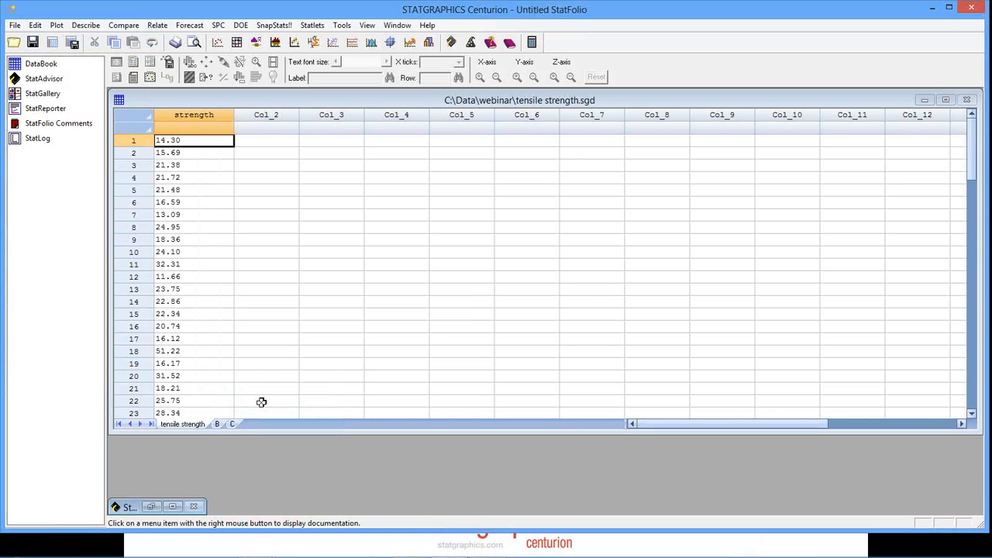
Step: Copy the strength column, including column names and comments, and paste it into the empty Col_2
{"action": "left_click", "coordinate": [210, 122]}
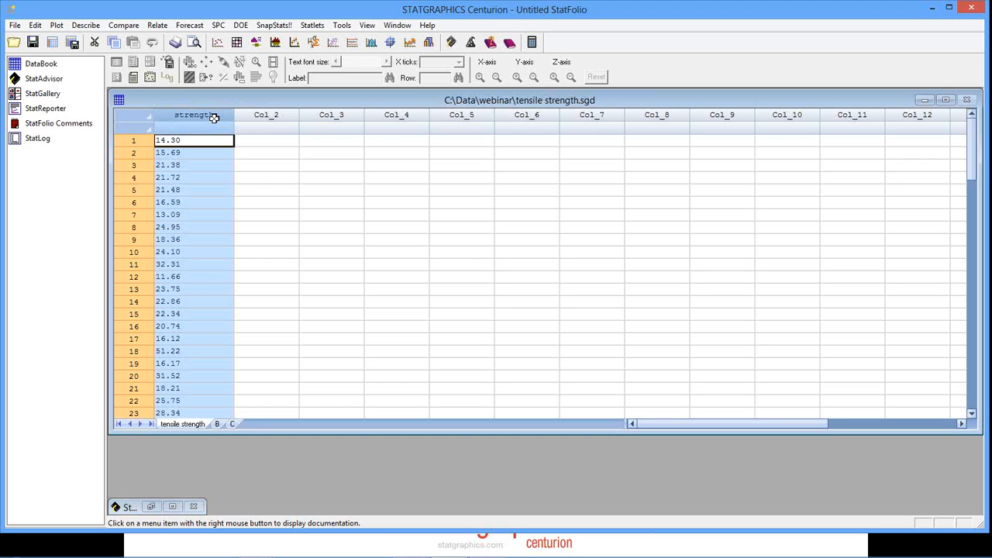
{"action": "right_click", "coordinate": [214, 118]}
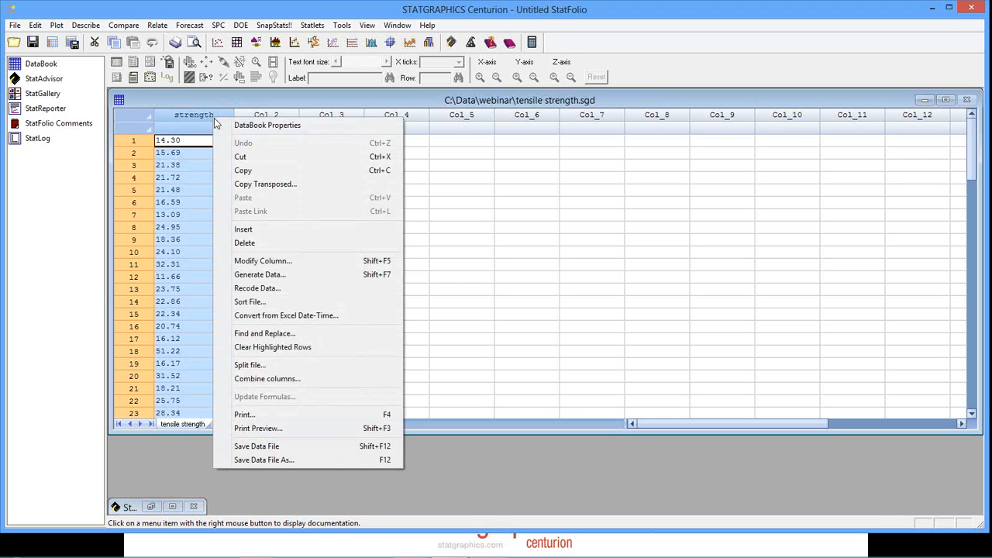
{"action": "left_click", "coordinate": [244, 170]}
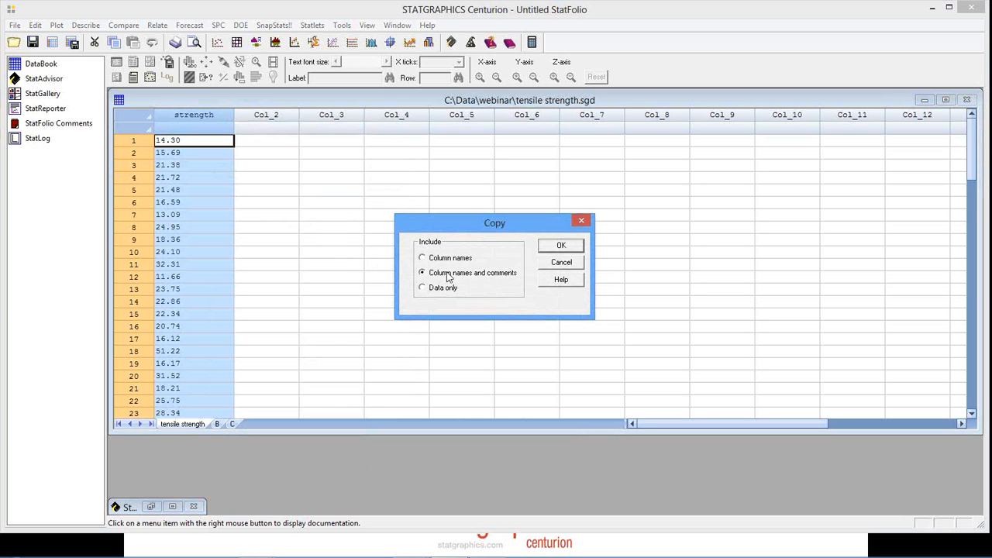
{"action": "left_click", "coordinate": [550, 249]}
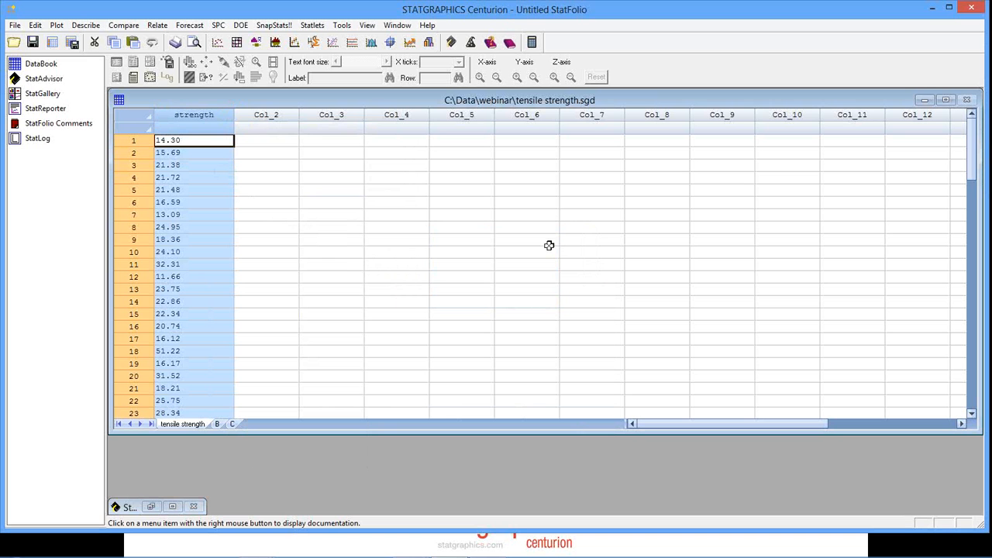
{"action": "left_click", "coordinate": [287, 117]}
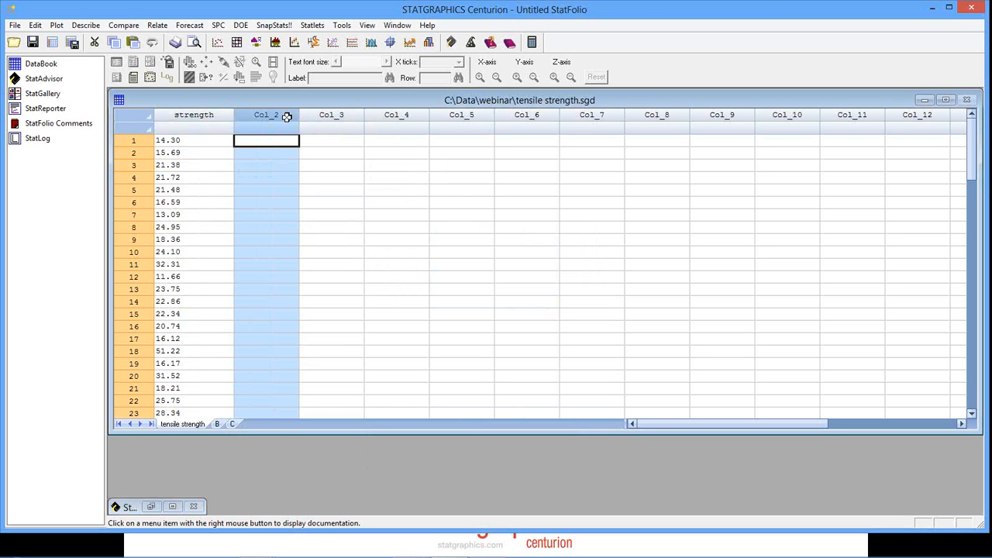
{"action": "right_click", "coordinate": [287, 116]}
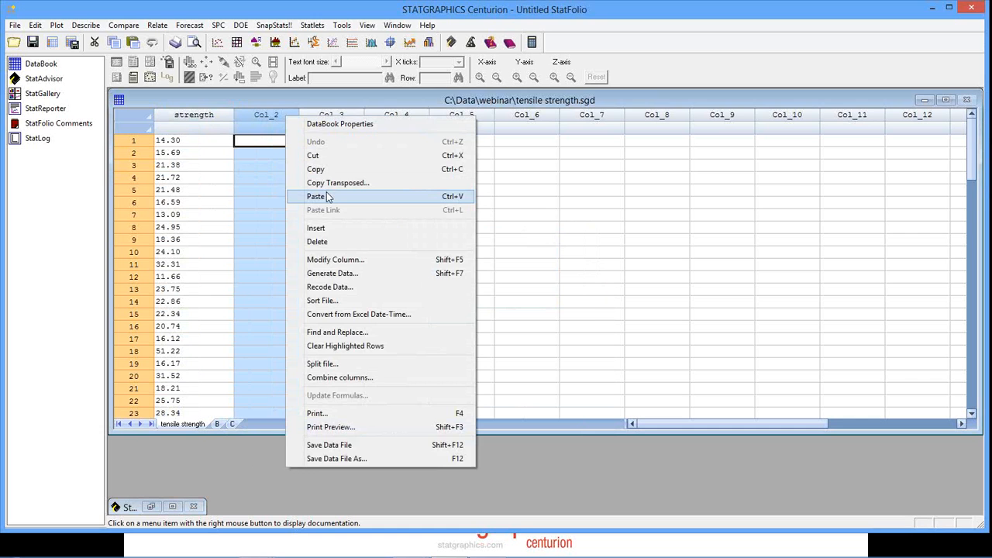
{"action": "left_click", "coordinate": [328, 197]}
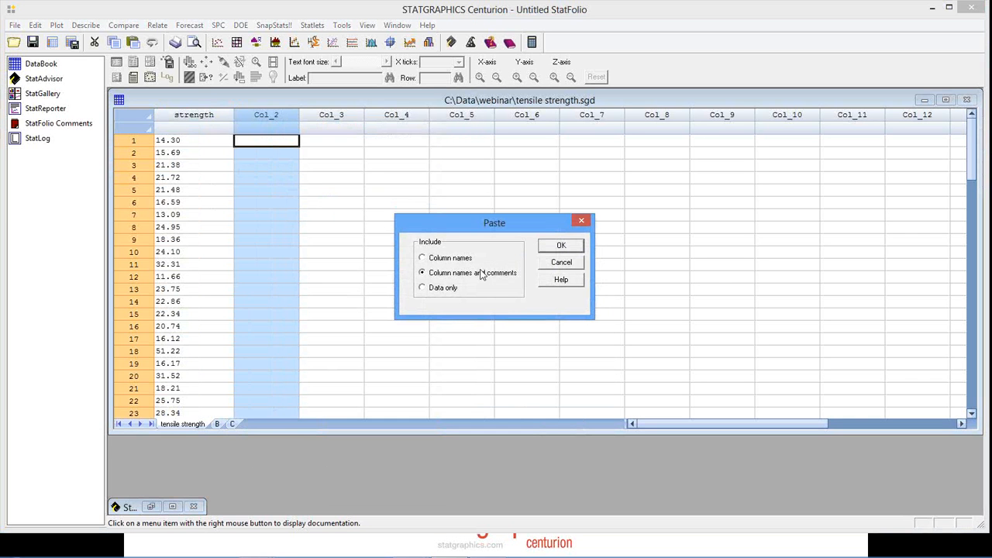
{"action": "left_click", "coordinate": [560, 246]}
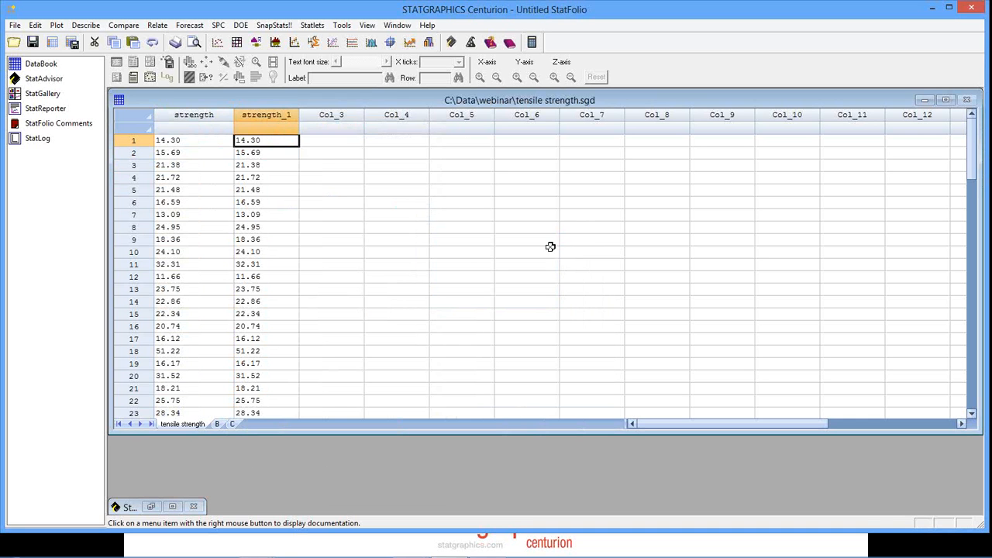
Step: Start recoding the strength_1 column with a first rule that turns values from 0 to 14.99 into "below spec"
{"action": "left_click", "coordinate": [285, 117]}
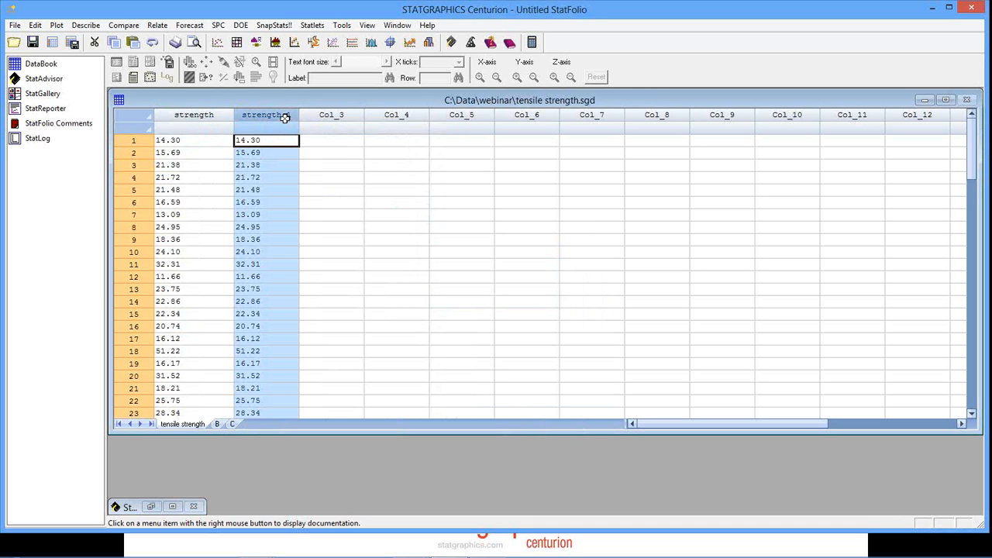
{"action": "right_click", "coordinate": [284, 117]}
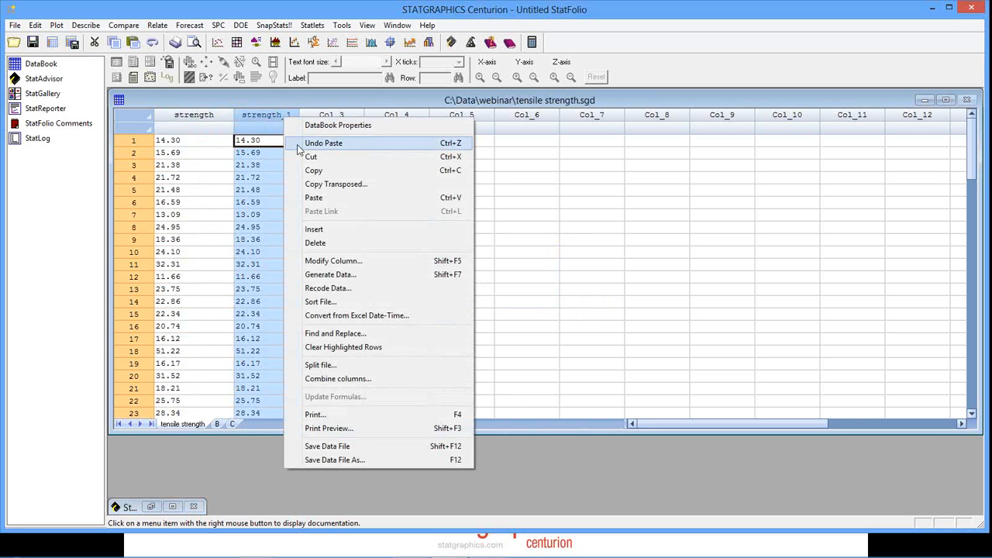
{"action": "left_click", "coordinate": [376, 292]}
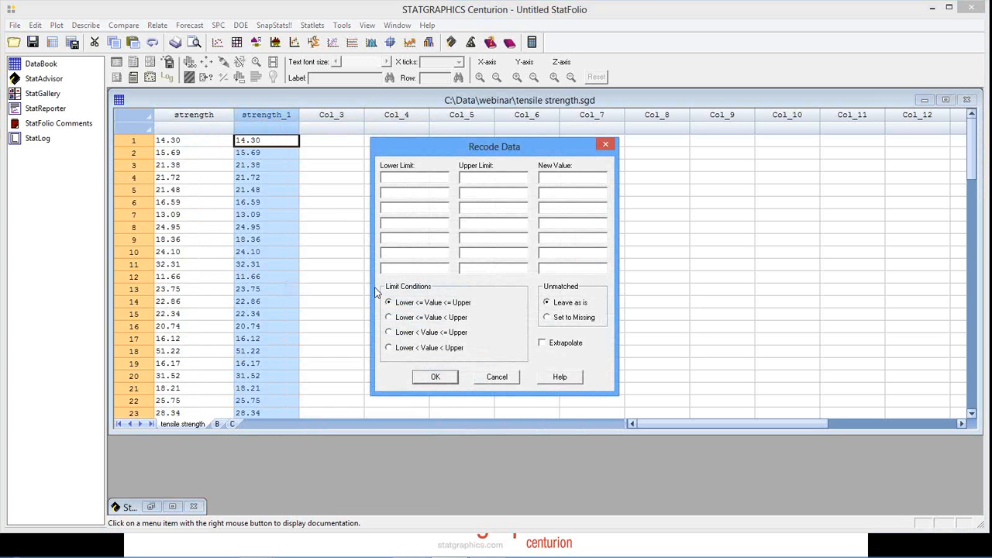
{"action": "type", "text": "0"}
{"action": "type", "text": "14.99"}
{"action": "key", "text": "Tab"}
{"action": "type", "text": "beloew spec"}
{"action": "key", "text": "BackSpace"}
{"action": "key", "text": "BackSpace"}
{"action": "key", "text": "BackSpace"}
{"action": "key", "text": "BackSpace"}
{"action": "key", "text": "BackSpace"}
{"action": "key", "text": "BackSpace"}
{"action": "type", "text": "w spec"}
Step: Add a second recode rule that turns values from 15.00 to 25.00 into "OK"
{"action": "left_click", "coordinate": [398, 192]}
{"action": "type", "text": "15.00"}
{"action": "key", "text": "Tab"}
{"action": "type", "text": "25"}
{"action": "type", "text": ".00"}
{"action": "type", "text": "OK"}
Step: Add a third recode rule turning values from 25.01 to 100 into "above spec", and apply the recoding
{"action": "left_click", "coordinate": [394, 206]}
{"action": "type", "text": "25."}
{"action": "key", "text": "Tab"}
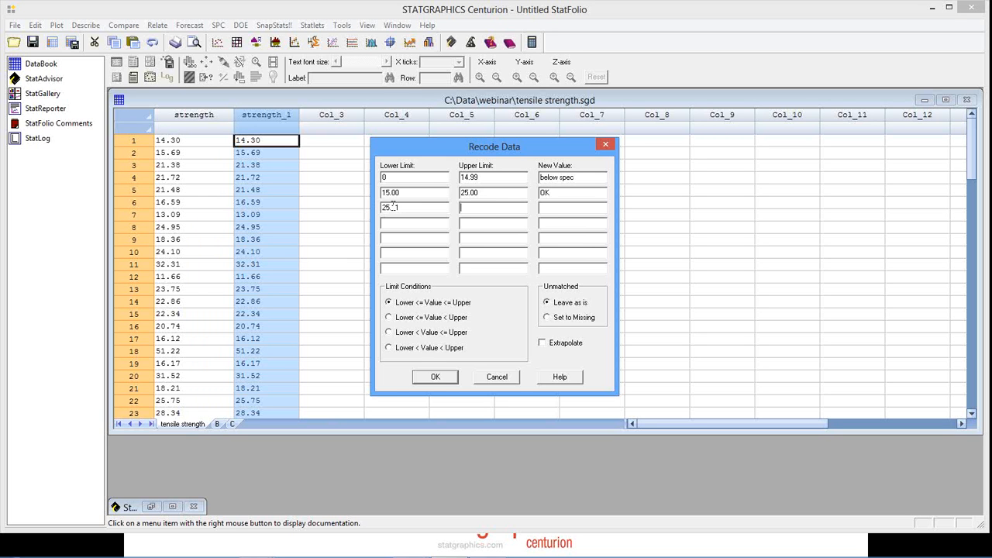
{"action": "type", "text": "100"}
{"action": "left_click", "coordinate": [543, 210]}
{"action": "type", "text": "above spec"}
{"action": "key", "text": "BackSpace"}
{"action": "key", "text": "BackSpace"}
{"action": "type", "text": "c"}
{"action": "left_click", "coordinate": [450, 377]}
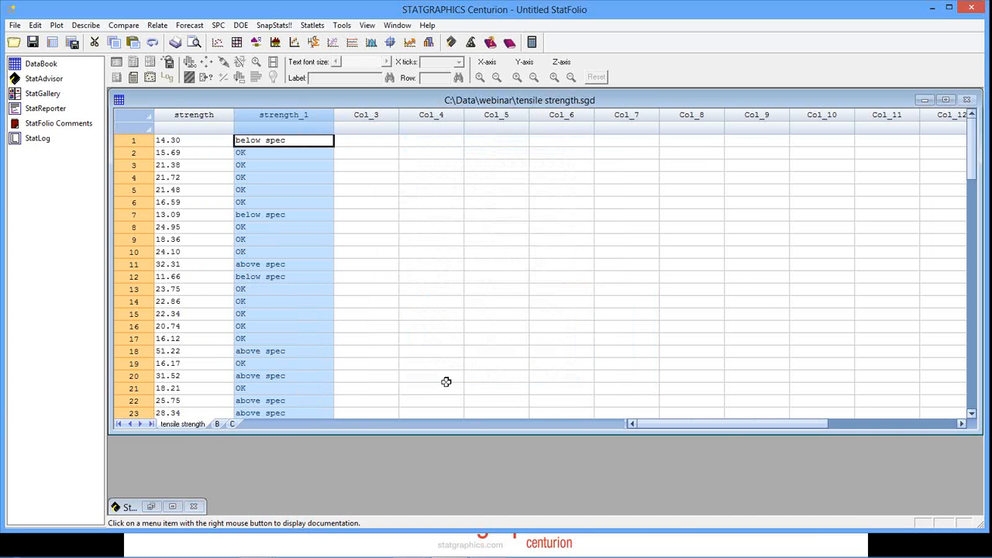
{"action": "left_click", "coordinate": [322, 288]}
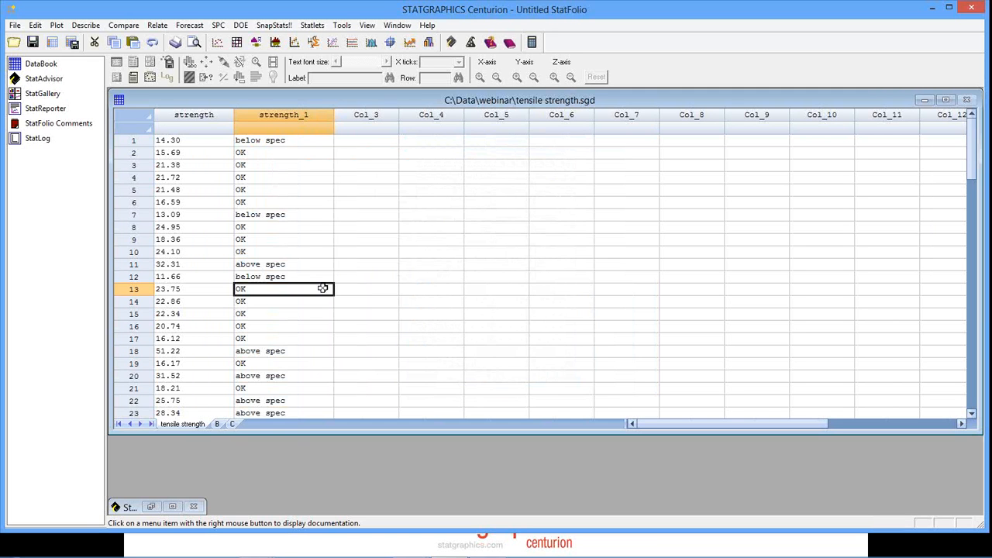
Step: Run a categorical tabulation of strength_1 with the default tables and graphs, and enlarge its bar chart
{"action": "left_click", "coordinate": [86, 26]}
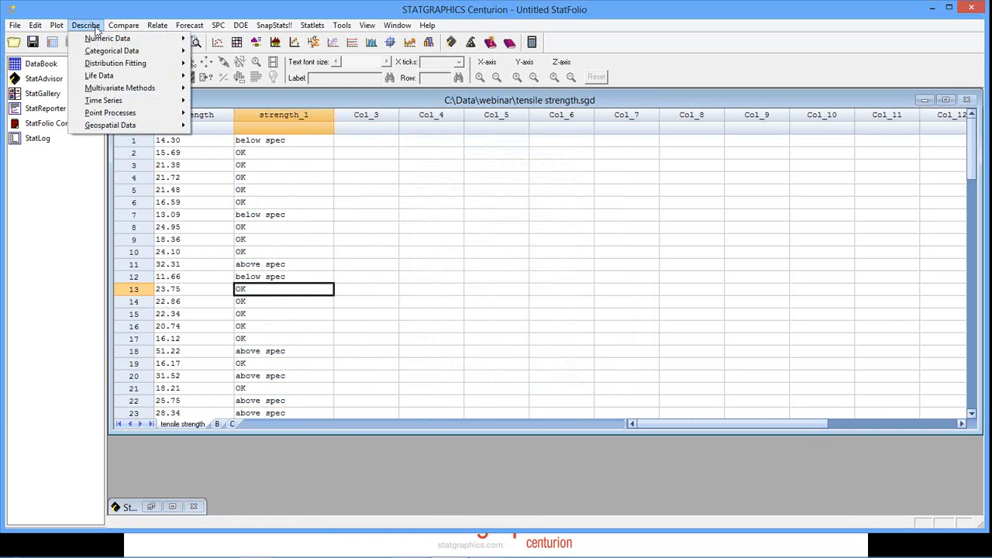
{"action": "mouse_move", "coordinate": [130, 51]}
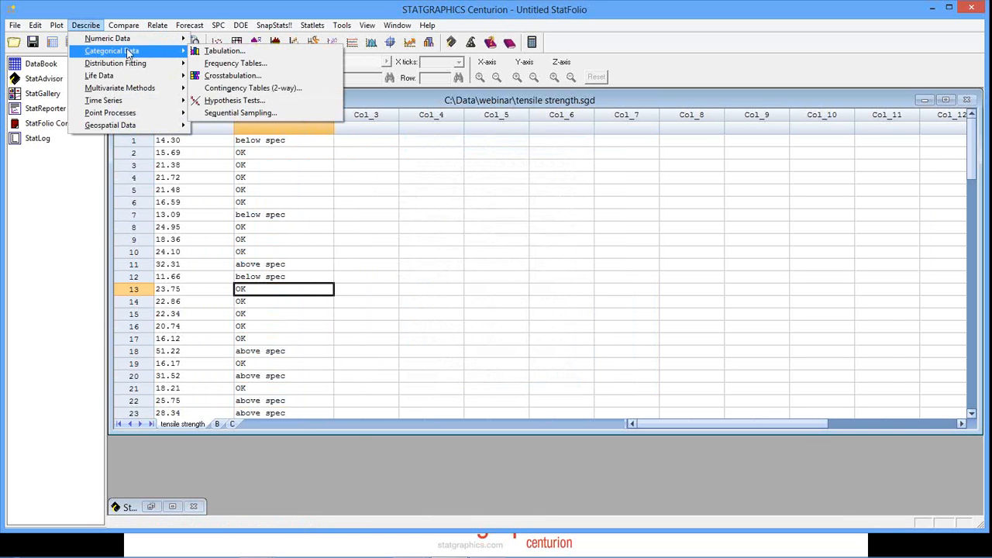
{"action": "left_click", "coordinate": [208, 51]}
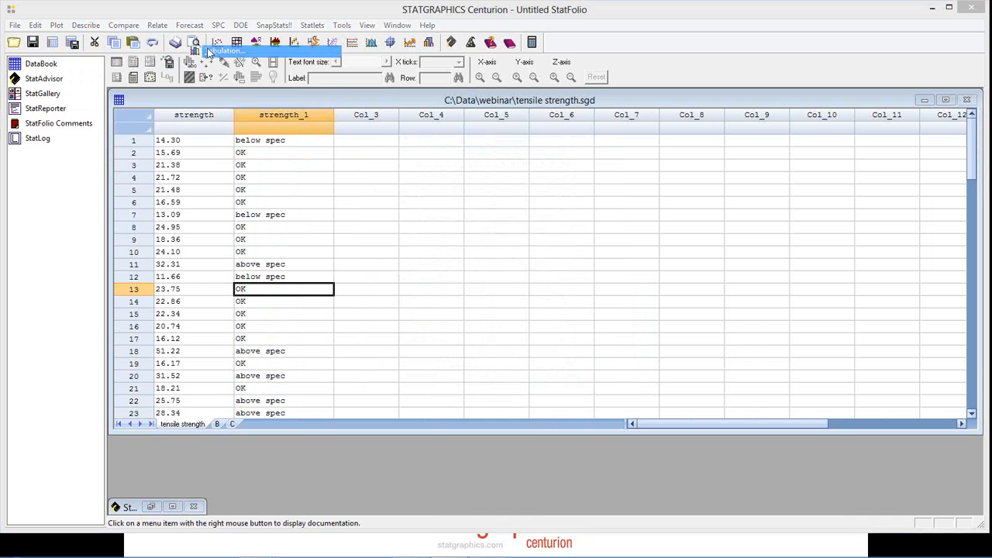
{"action": "left_click", "coordinate": [384, 208]}
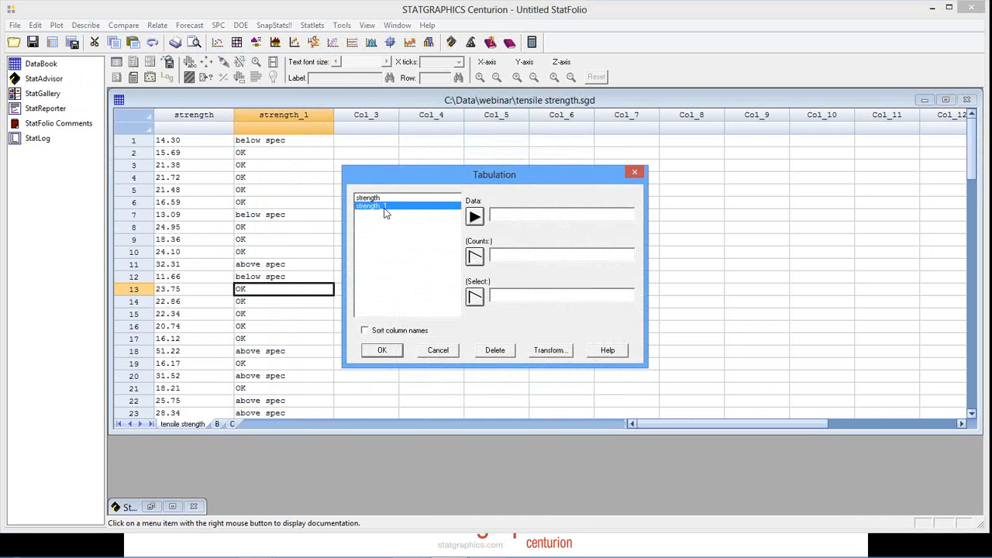
{"action": "left_click", "coordinate": [475, 218]}
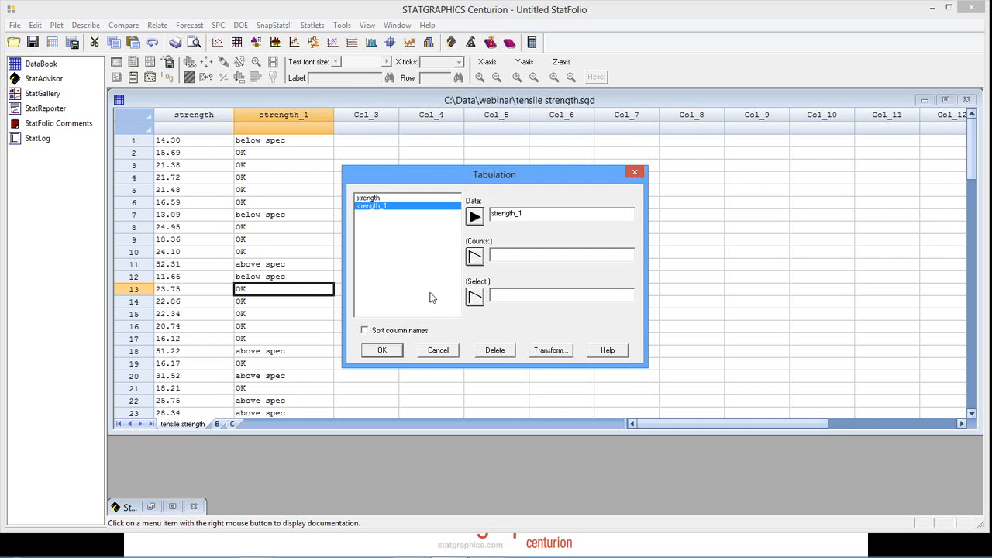
{"action": "left_click", "coordinate": [383, 351]}
{"action": "left_click", "coordinate": [655, 243]}
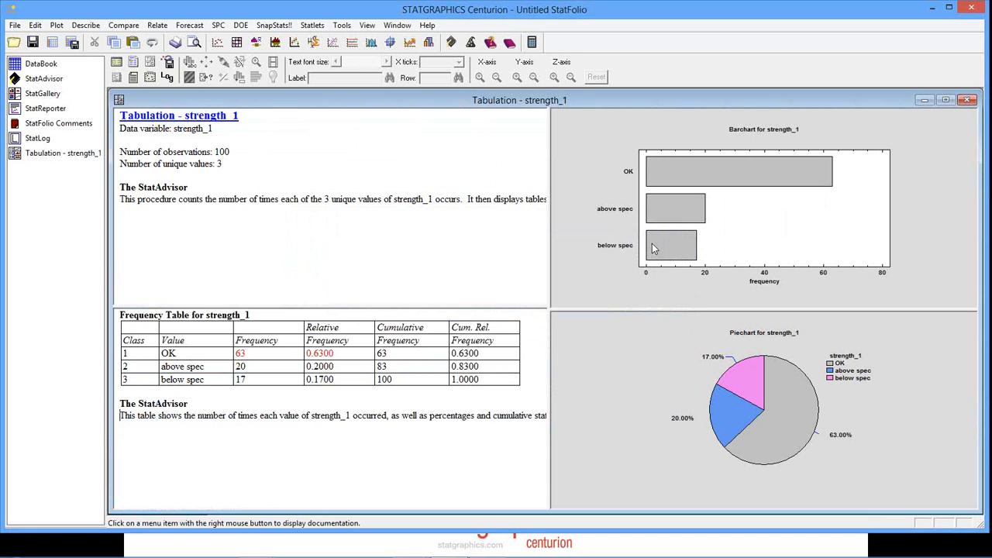
{"action": "double_click", "coordinate": [758, 237]}
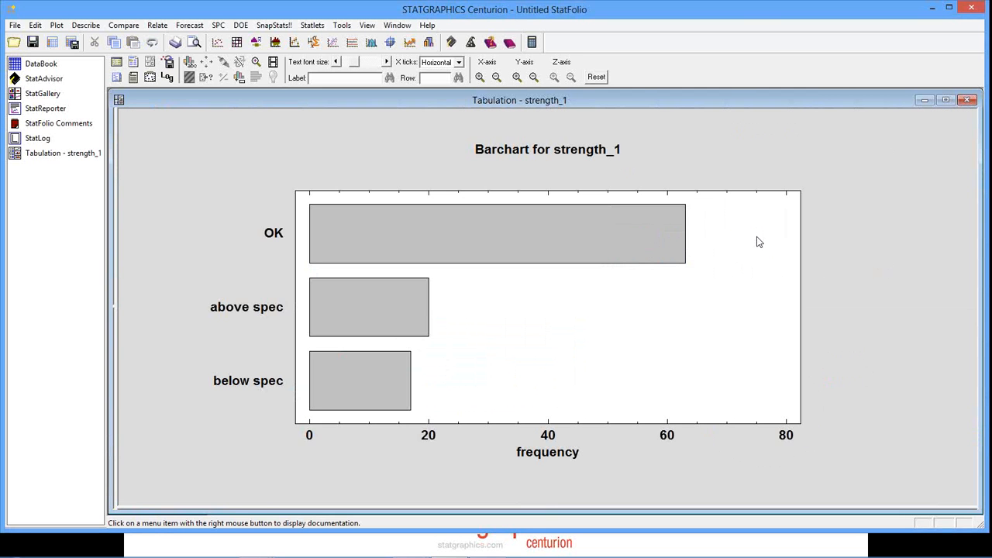
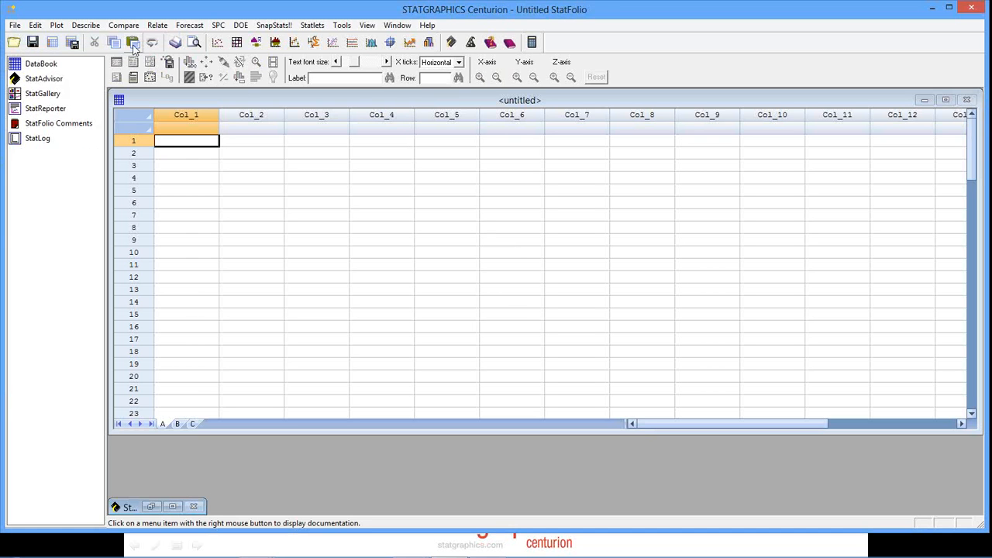
Step: Open the recent data file chemical reaction2 and bring its data sheet to the front
{"action": "left_click", "coordinate": [14, 26]}
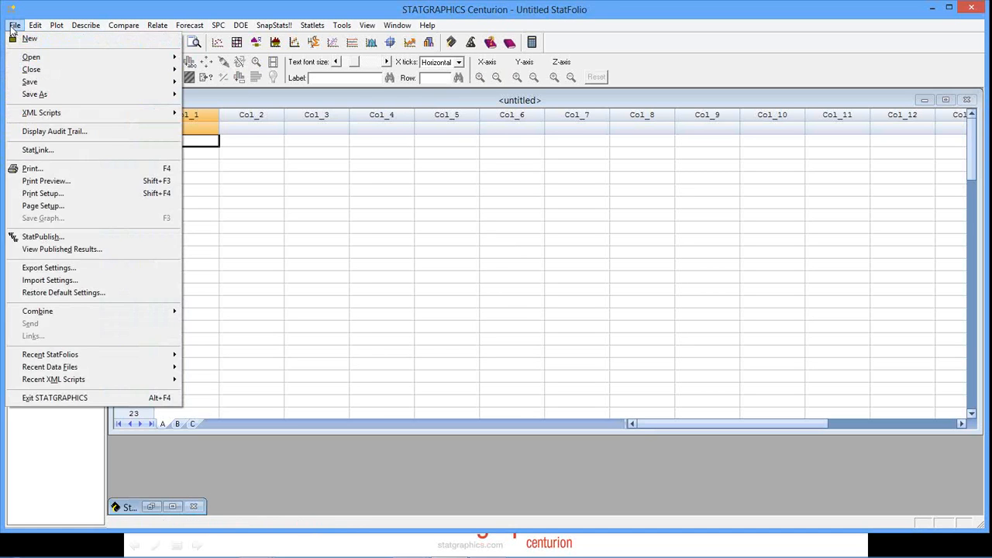
{"action": "mouse_move", "coordinate": [93, 366]}
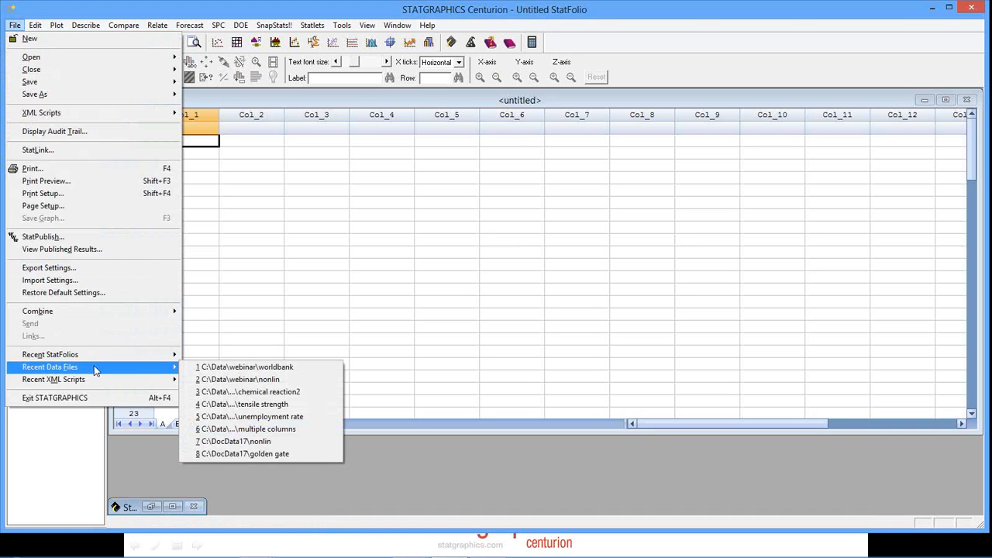
{"action": "left_click", "coordinate": [245, 393]}
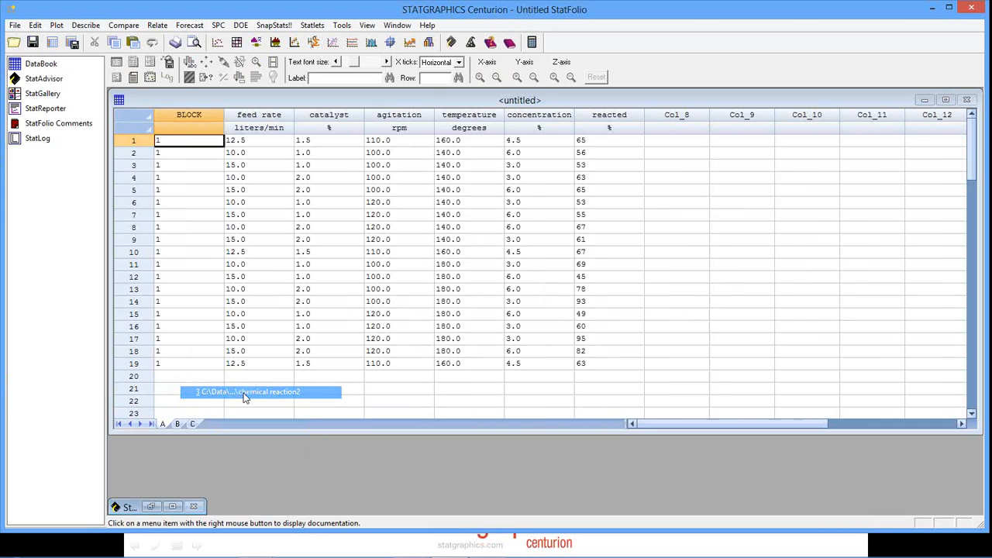
{"action": "left_click", "coordinate": [43, 64]}
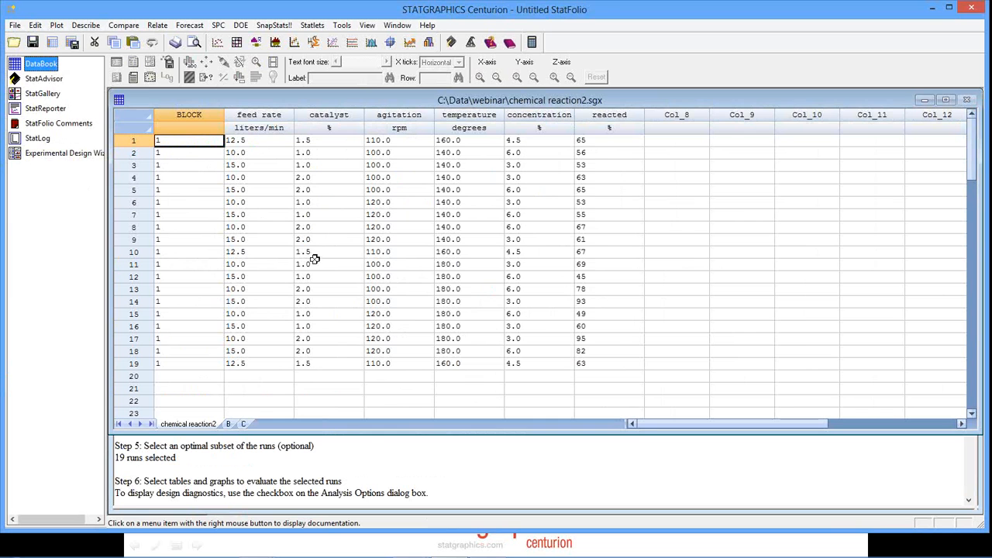
{"action": "left_click", "coordinate": [614, 362]}
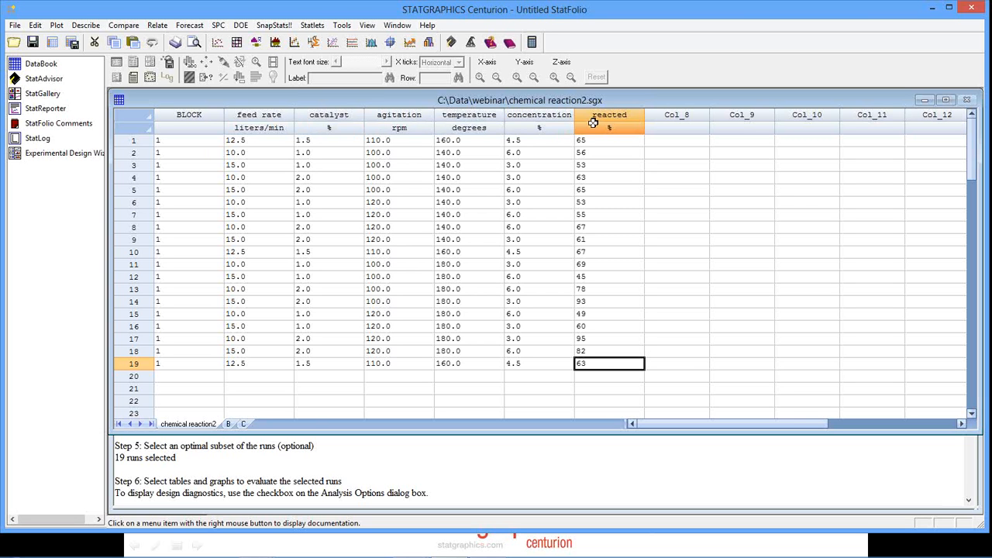
Step: Return to the Experimental Design Wizard and run its Step 8 data analysis for the reacted response
{"action": "left_click", "coordinate": [591, 468]}
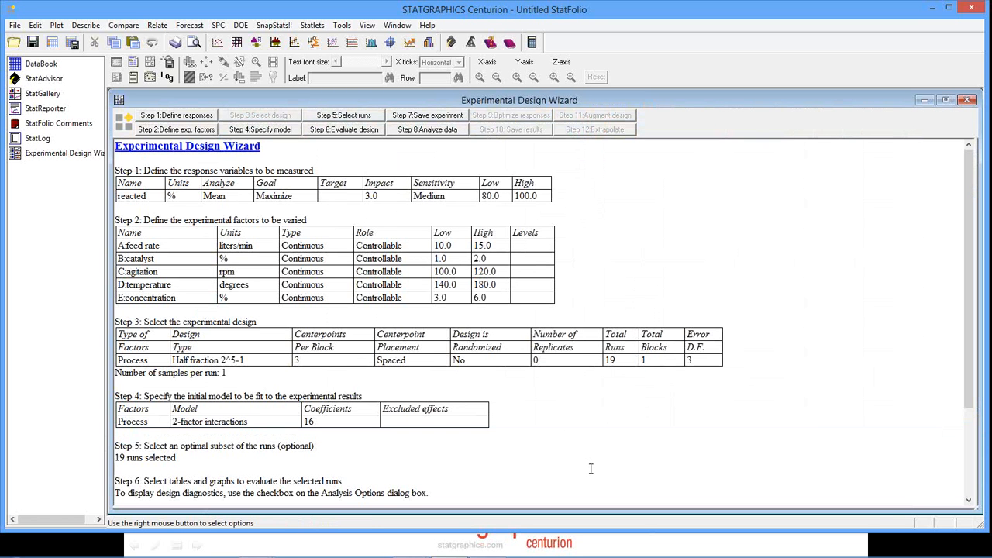
{"action": "left_click", "coordinate": [433, 130]}
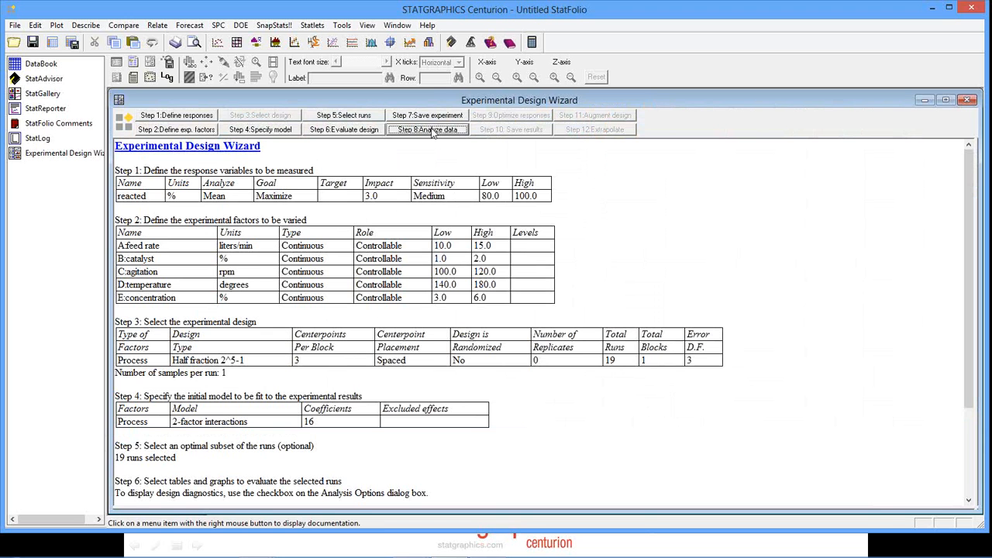
{"action": "left_click", "coordinate": [393, 406]}
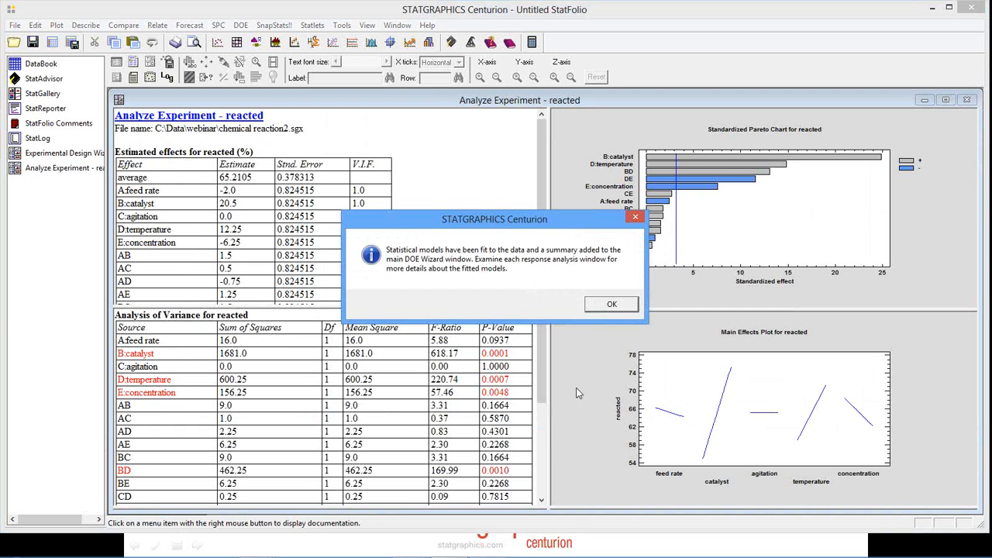
{"action": "left_click", "coordinate": [604, 306]}
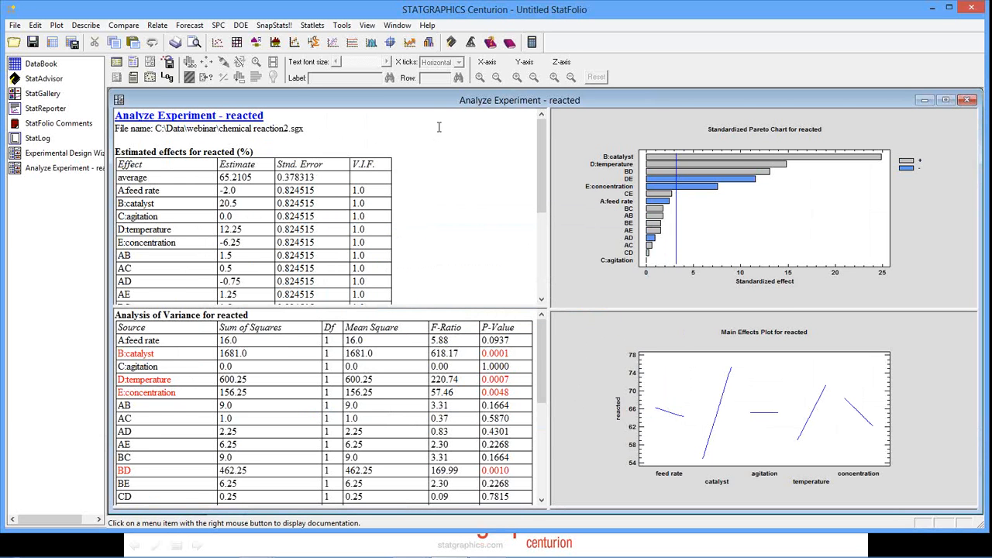
Step: Add the Predictions table to the experiment analysis of reacted
{"action": "mouse_move", "coordinate": [435, 101]}
{"action": "left_mouse_down"}
{"action": "mouse_move", "coordinate": [478, 252]}
{"action": "mouse_move", "coordinate": [422, 143]}
{"action": "mouse_move", "coordinate": [423, 100]}
{"action": "mouse_move", "coordinate": [435, 100]}
{"action": "left_mouse_up"}
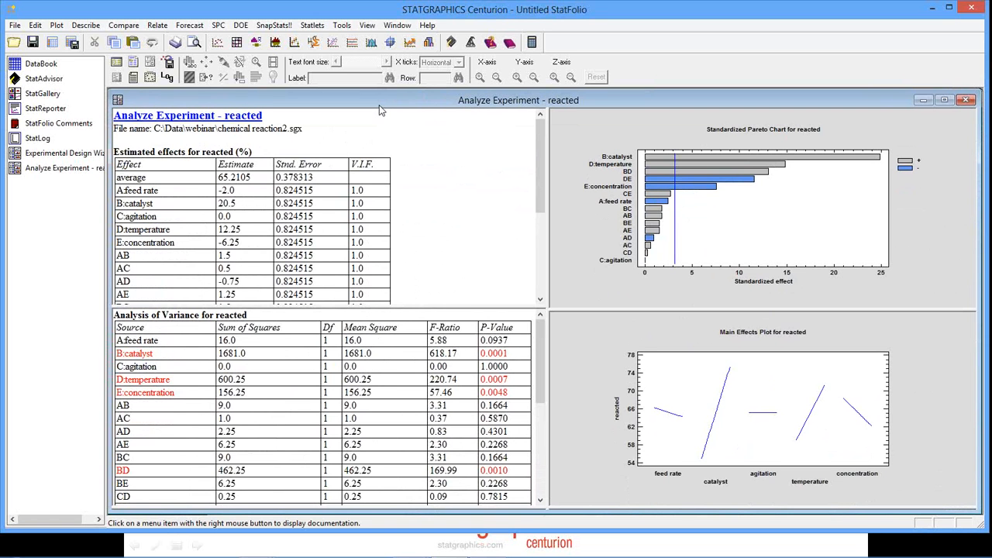
{"action": "left_click_drag", "start_coordinate": [380, 106], "coordinate": [380, 102]}
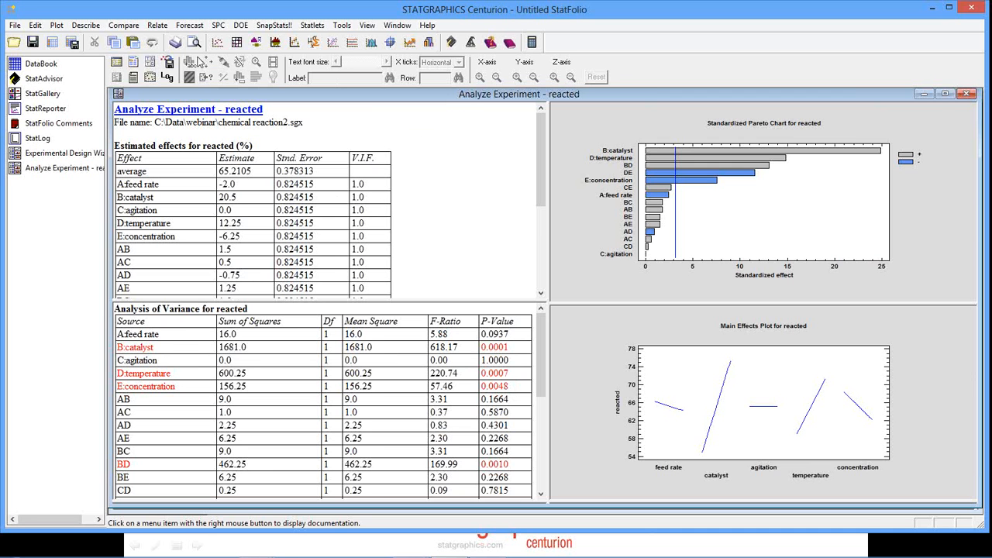
{"action": "left_click", "coordinate": [153, 65]}
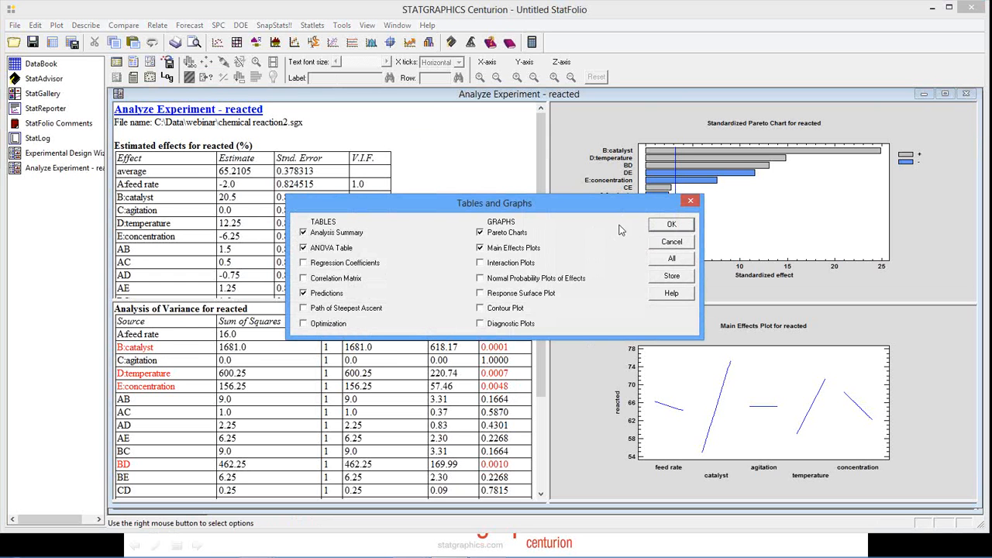
{"action": "left_click", "coordinate": [672, 225]}
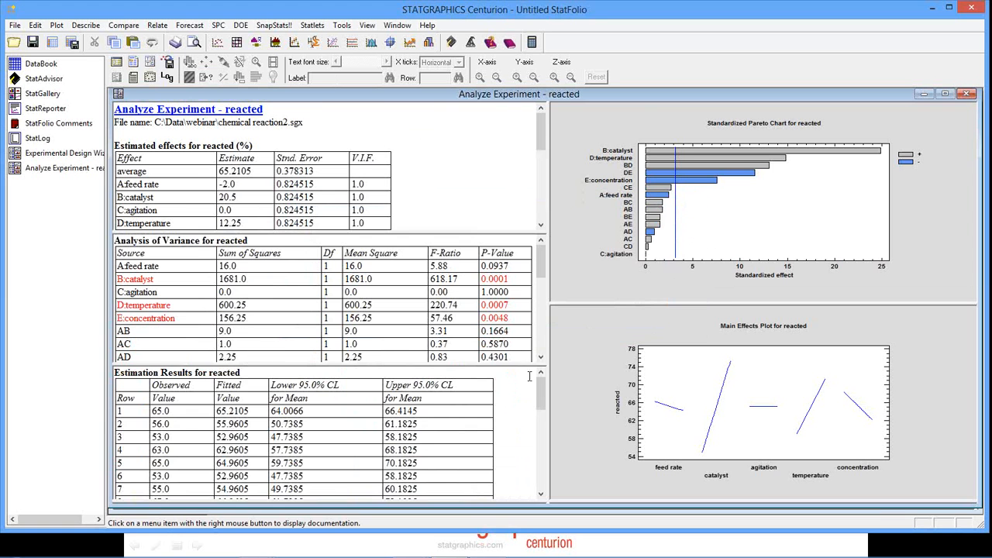
Step: Enlarge the estimation results table, and start row 20 of the data sheet with BLOCK 1, feed rate 14 and catalyst 1.8
{"action": "double_click", "coordinate": [520, 387]}
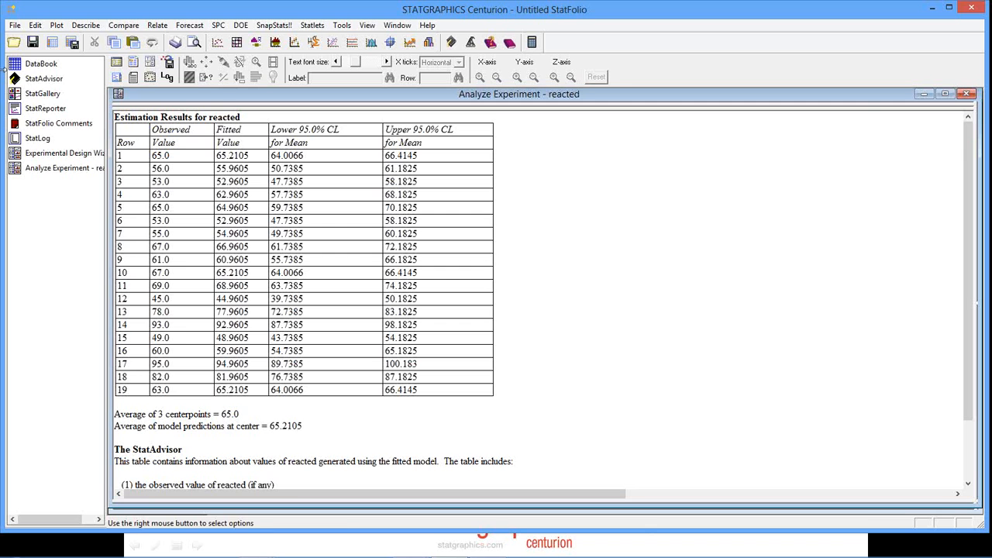
{"action": "left_click", "coordinate": [34, 65]}
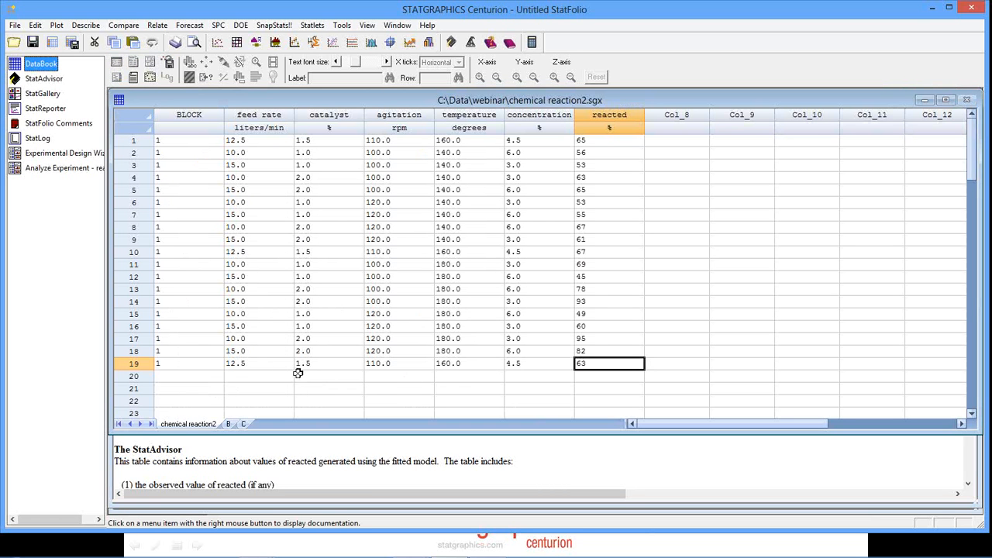
{"action": "left_click", "coordinate": [210, 376]}
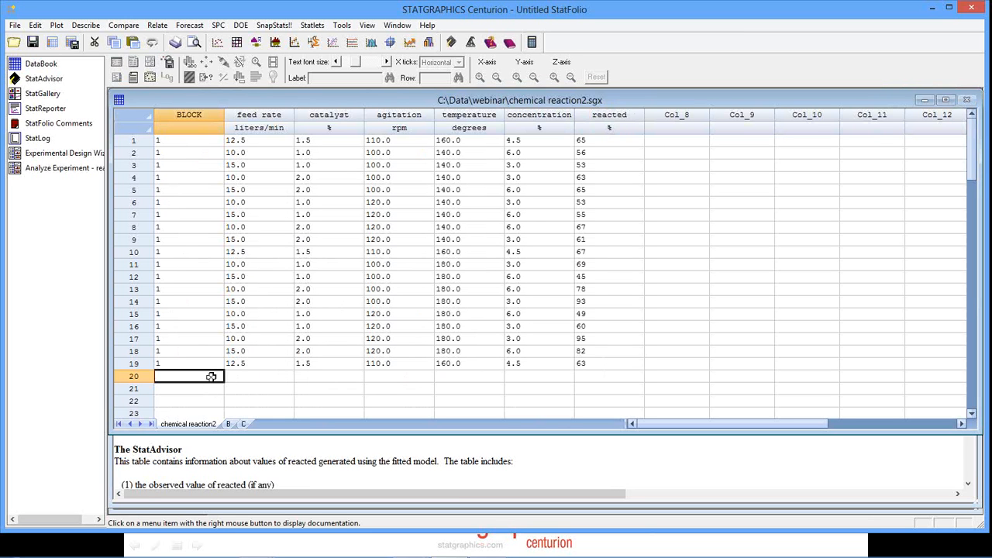
{"action": "type", "text": "1"}
{"action": "key", "text": "Tab"}
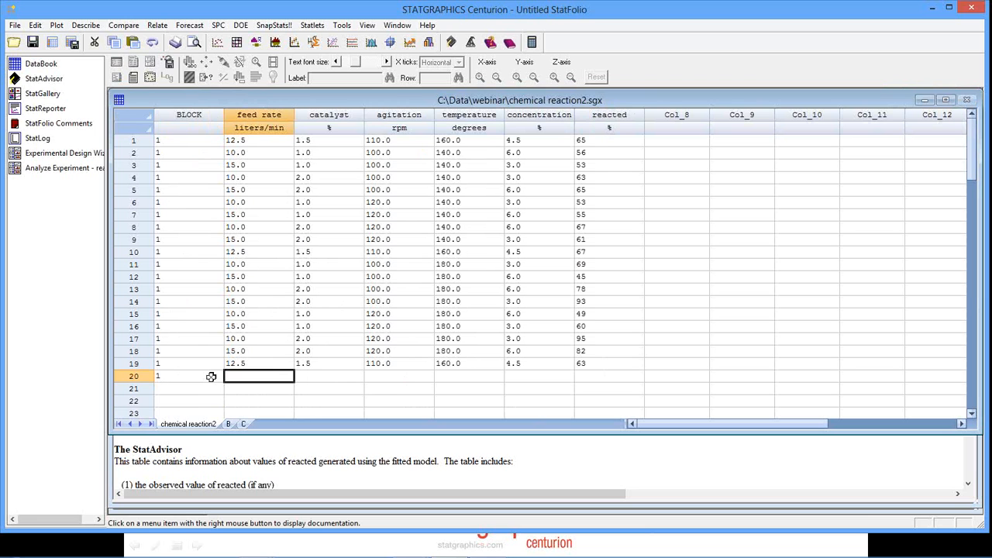
{"action": "type", "text": "14"}
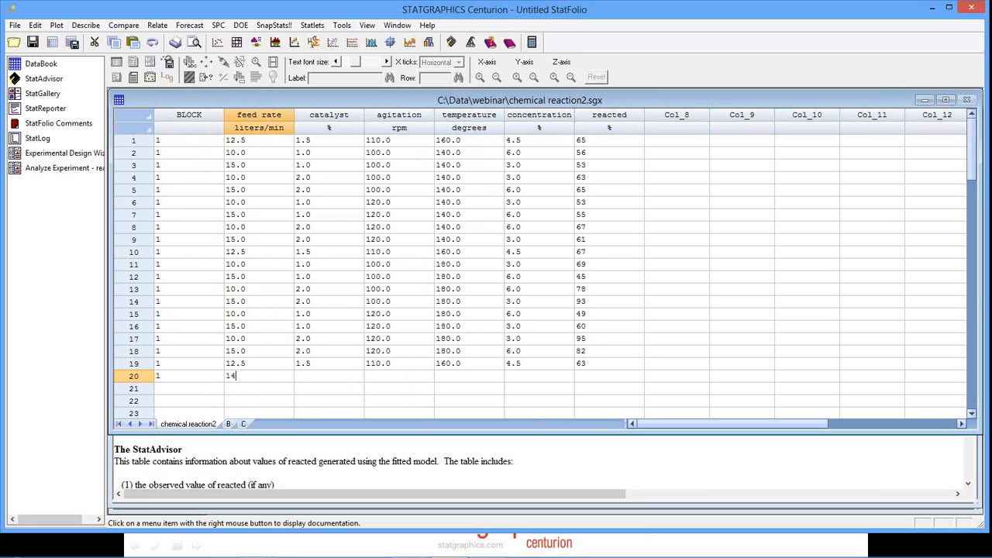
{"action": "key", "text": "Tab"}
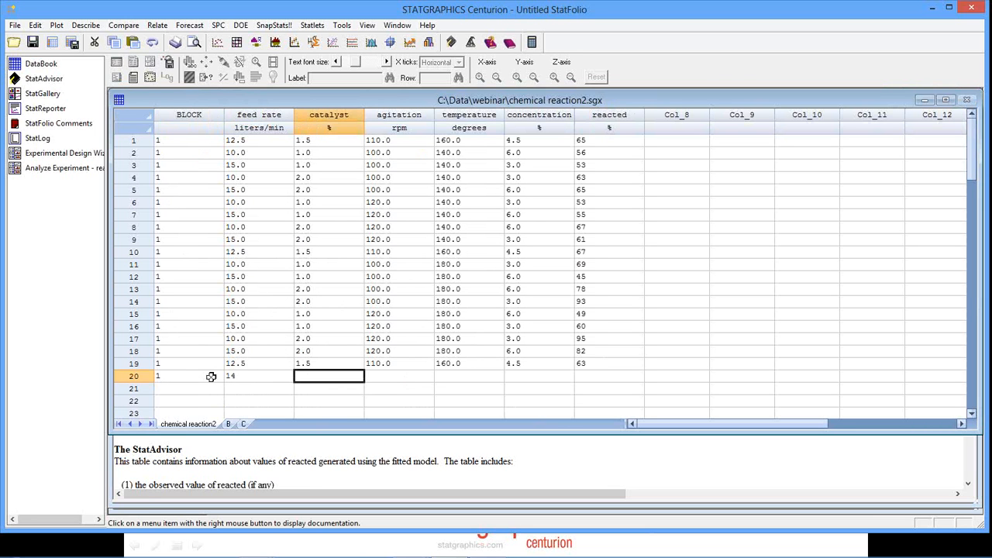
{"action": "type", "text": "1.8"}
{"action": "key", "text": "Tab"}
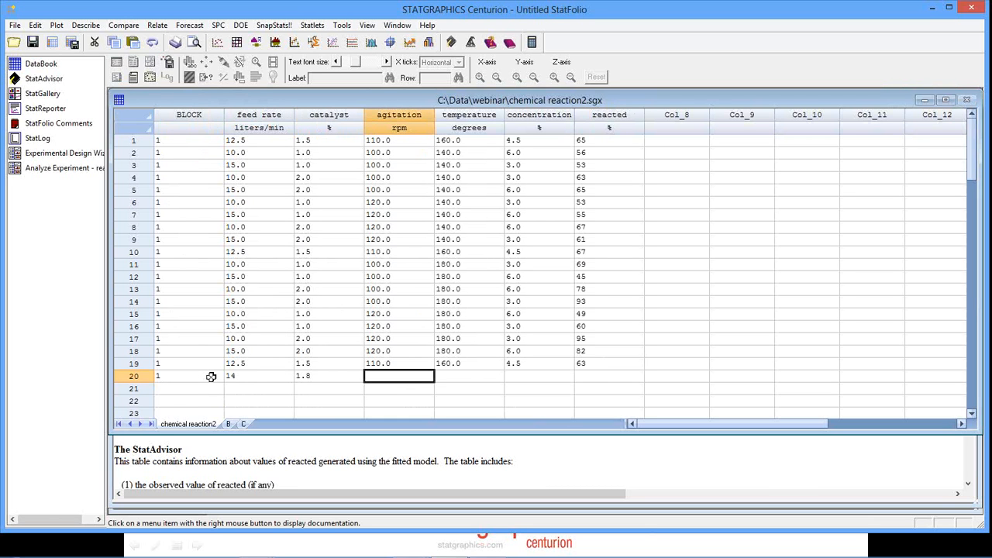
Step: Complete row 20 with agitation 115, temperature 175 and concentration 5.5, leaving the reacted cell empty
{"action": "type", "text": "115"}
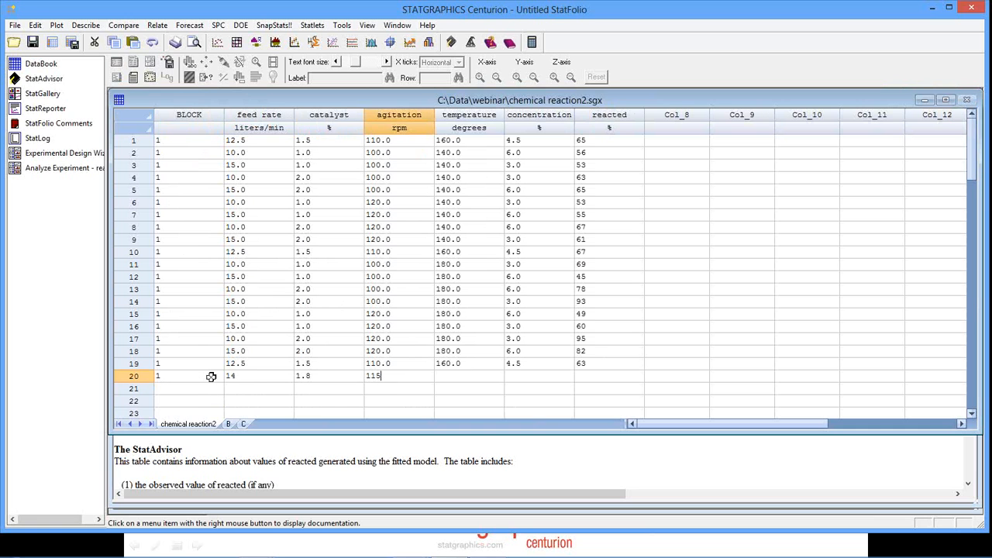
{"action": "key", "text": "Tab"}
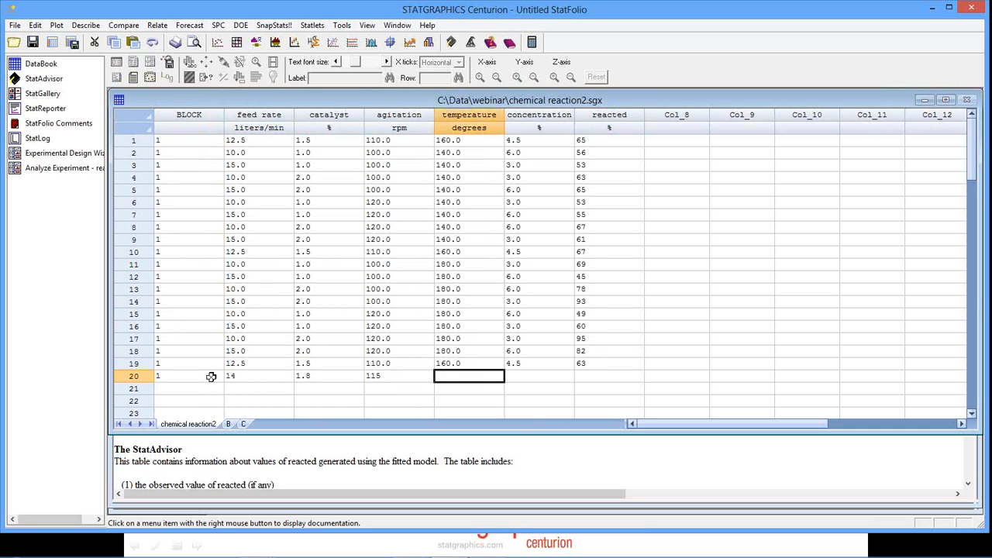
{"action": "type", "text": "175"}
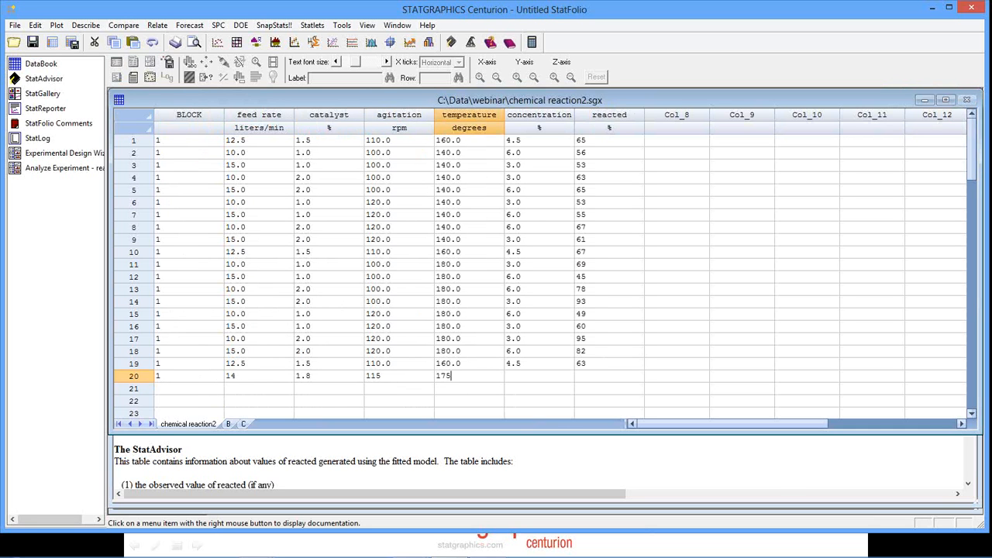
{"action": "key", "text": "Tab"}
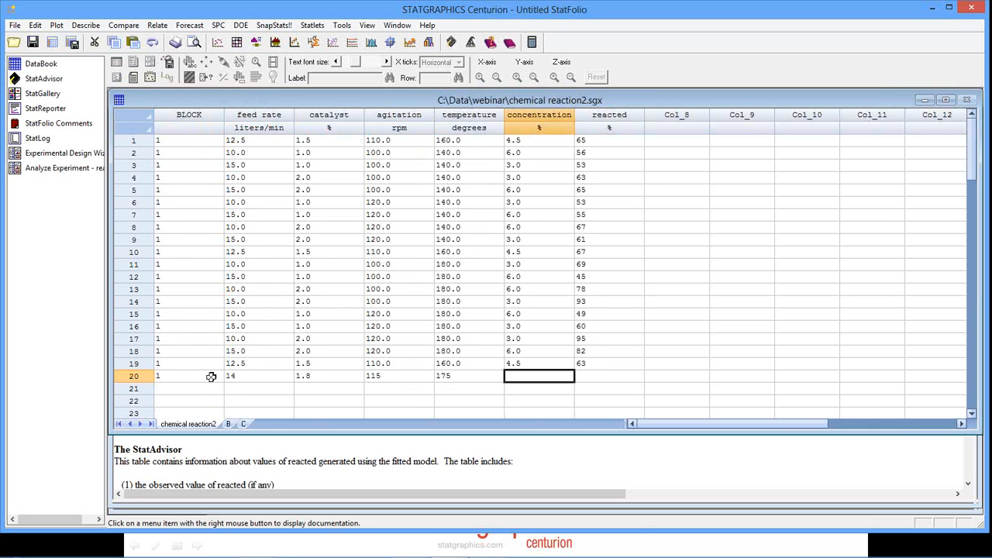
{"action": "type", "text": "5.5"}
{"action": "key", "text": "Tab"}
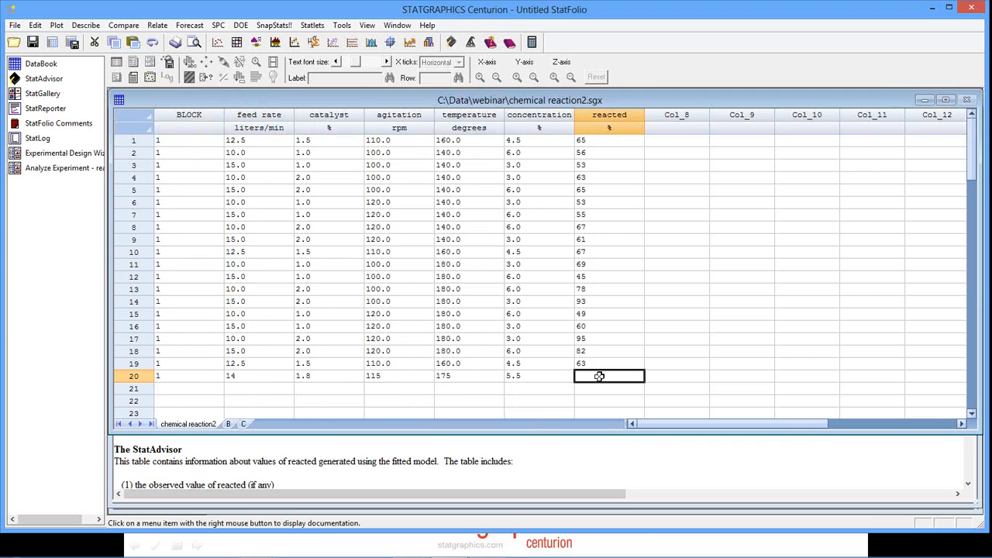
Step: Return to the estimation results of reacted and examine the fitted value and 95% confidence limits for row 20
{"action": "left_click", "coordinate": [625, 463]}
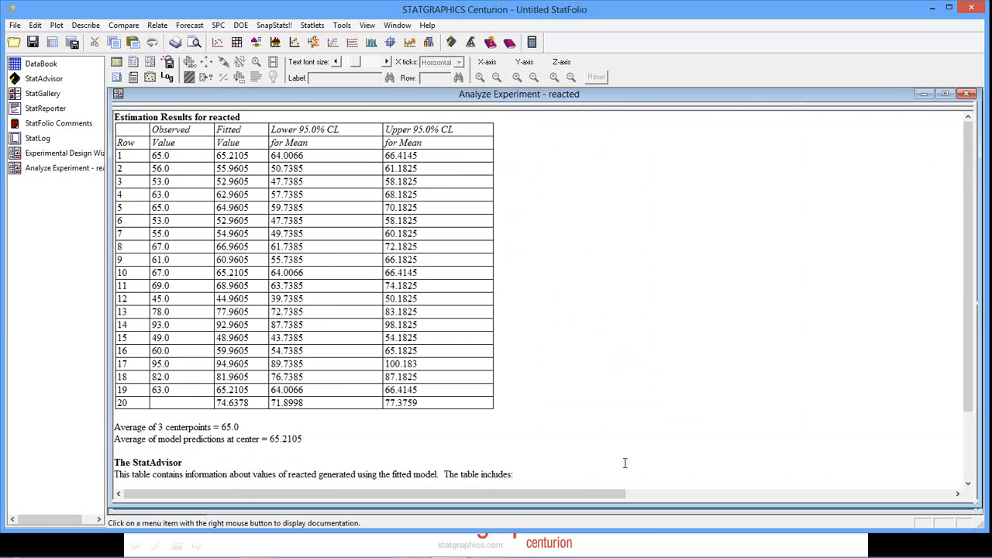
{"action": "left_click", "coordinate": [111, 409]}
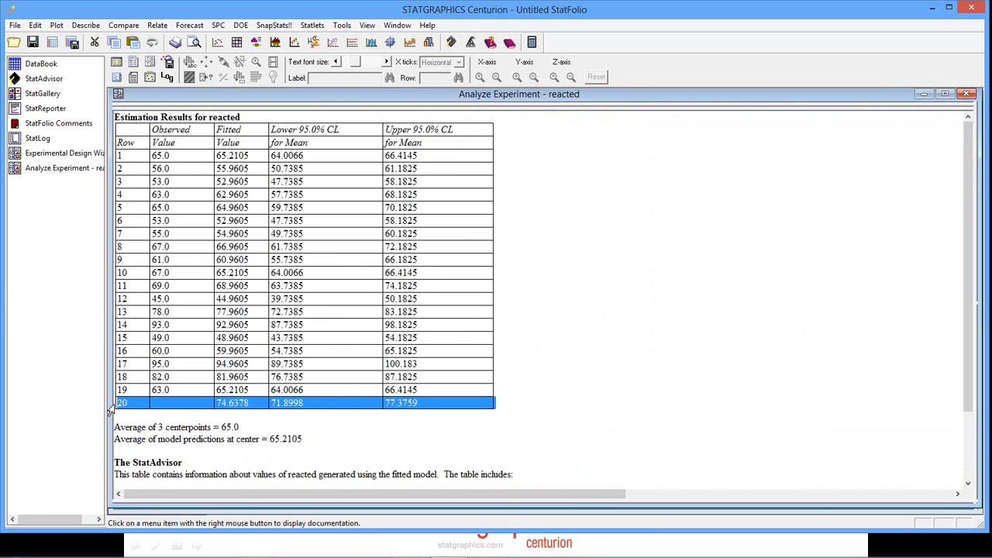
{"action": "left_click", "coordinate": [433, 404]}
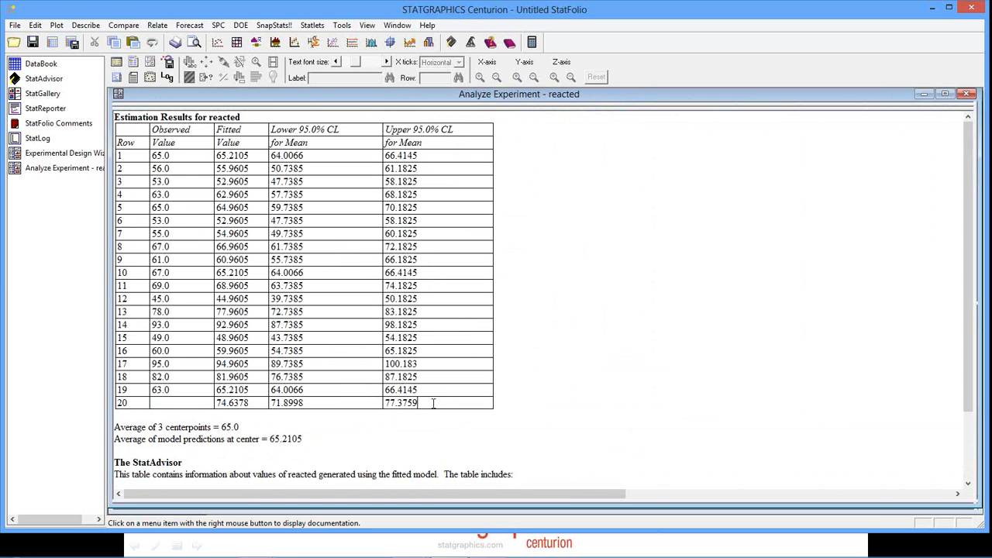
{"action": "left_click", "coordinate": [193, 404]}
{"action": "left_click", "coordinate": [266, 402]}
Step: Review the factor settings of row 20 from feed rate to concentration in the data sheet, and return to the experiment analysis
{"action": "left_click", "coordinate": [41, 65]}
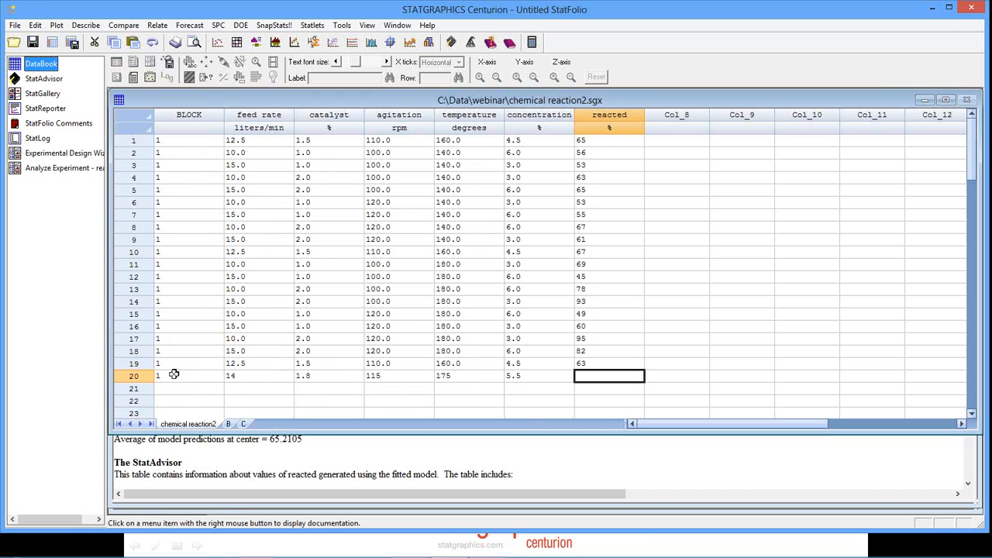
{"action": "left_click", "coordinate": [140, 375]}
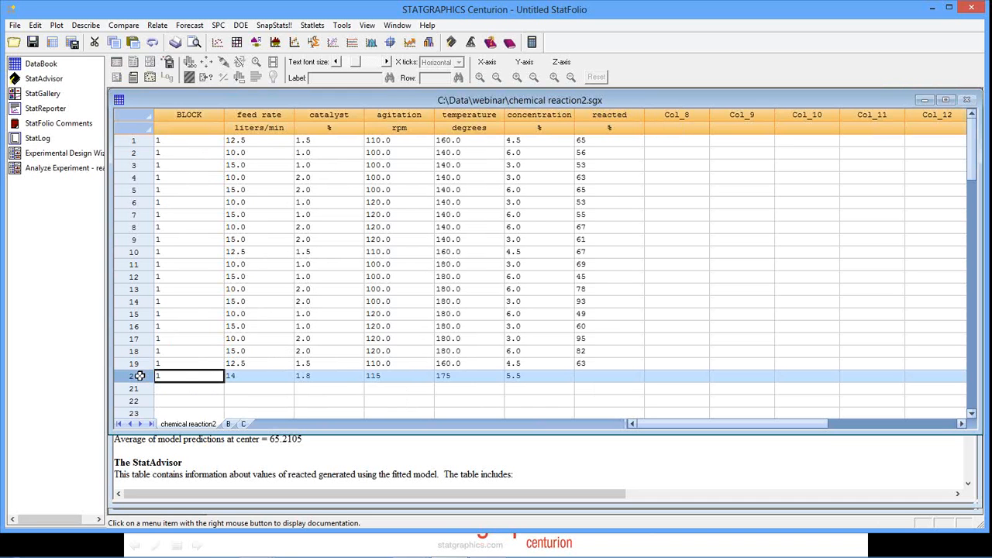
{"action": "left_click_drag", "start_coordinate": [230, 377], "coordinate": [508, 376]}
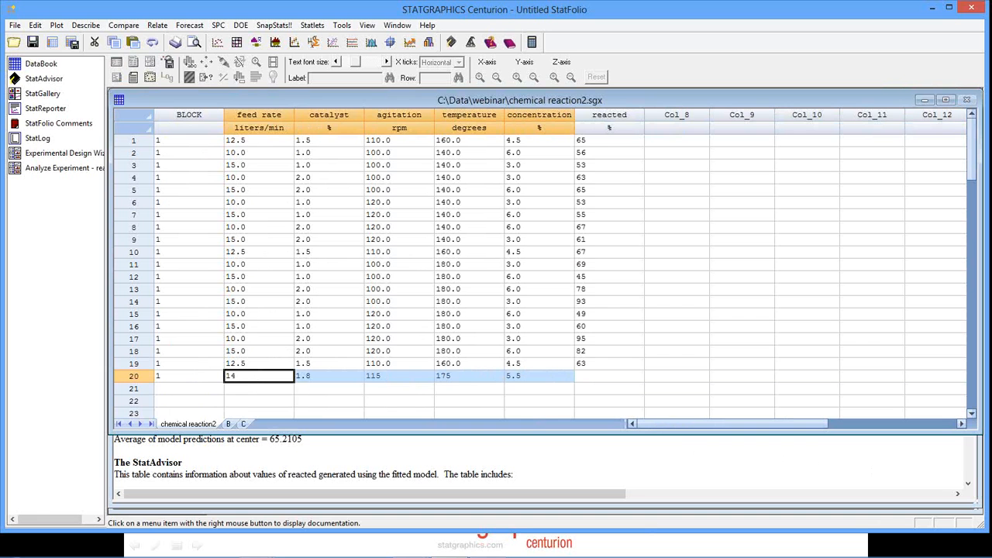
{"action": "left_click", "coordinate": [821, 470]}
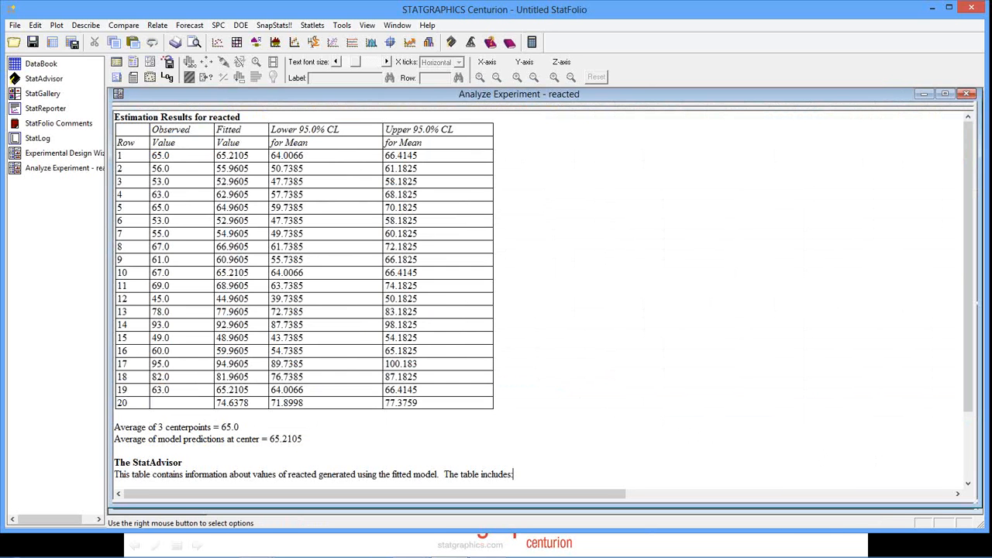
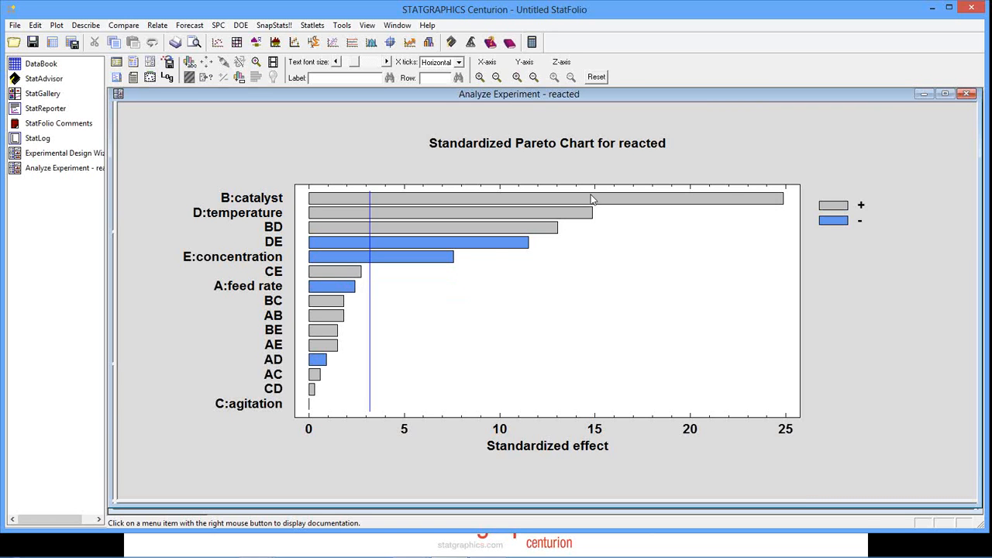
Step: Copy the enlarged Standardized Pareto Chart for reacted and minimize Statgraphics
{"action": "right_click", "coordinate": [726, 134]}
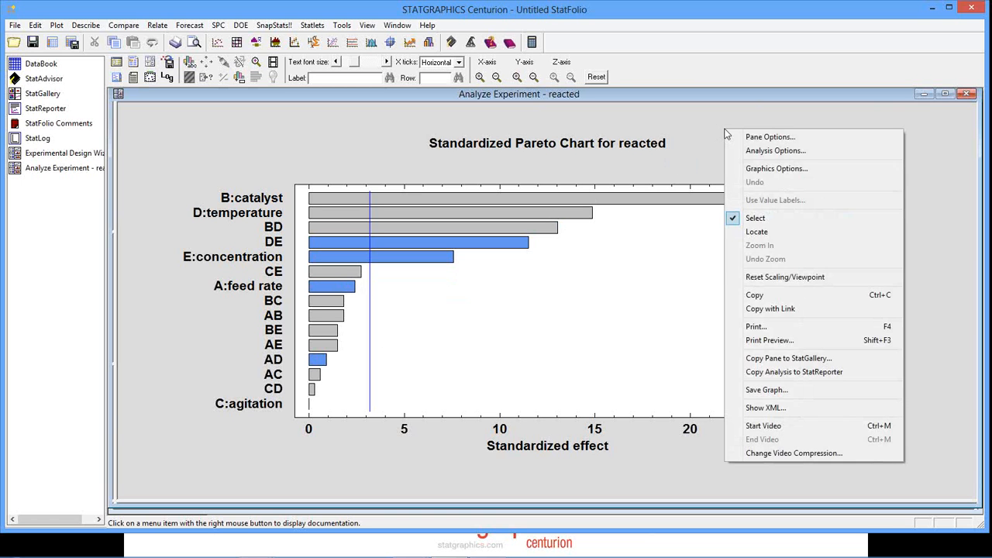
{"action": "left_click", "coordinate": [764, 294]}
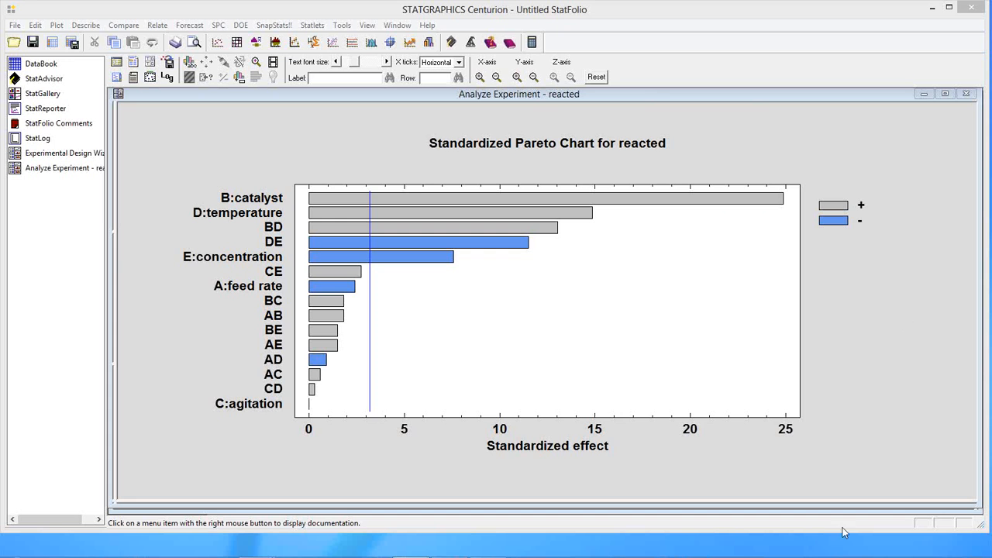
{"action": "left_click", "coordinate": [933, 9]}
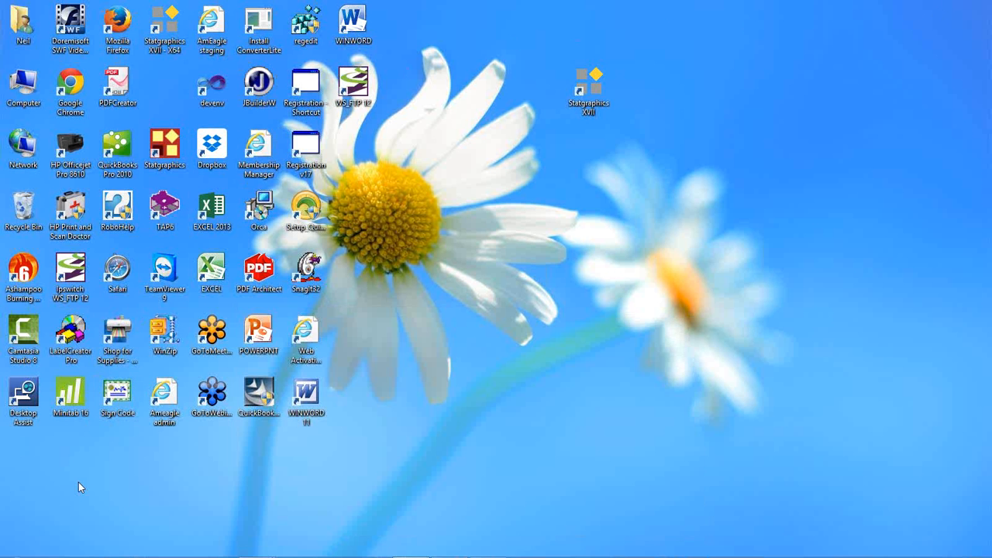
Step: Start Microsoft Word, create a new blank document and maximize its window
{"action": "left_click", "coordinate": [14, 549]}
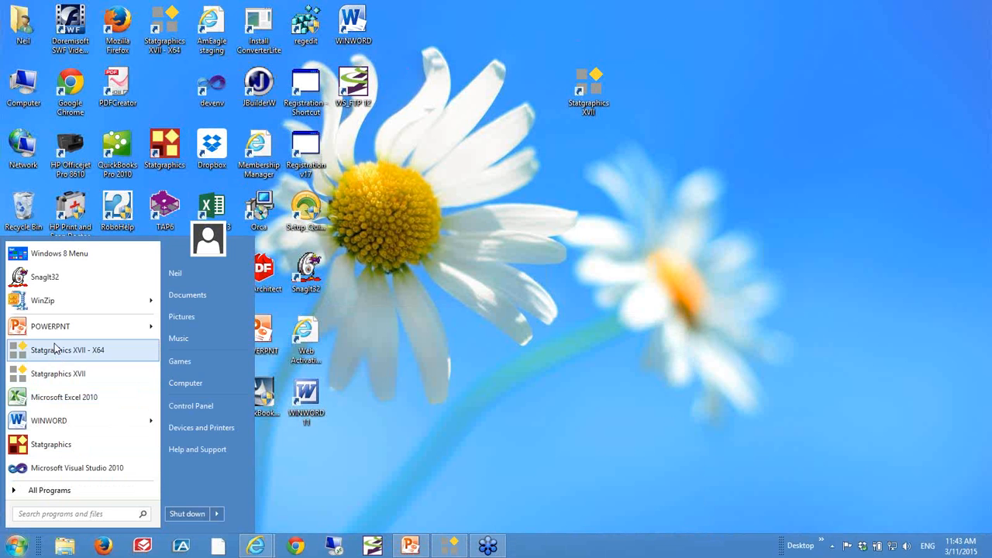
{"action": "left_click", "coordinate": [48, 420]}
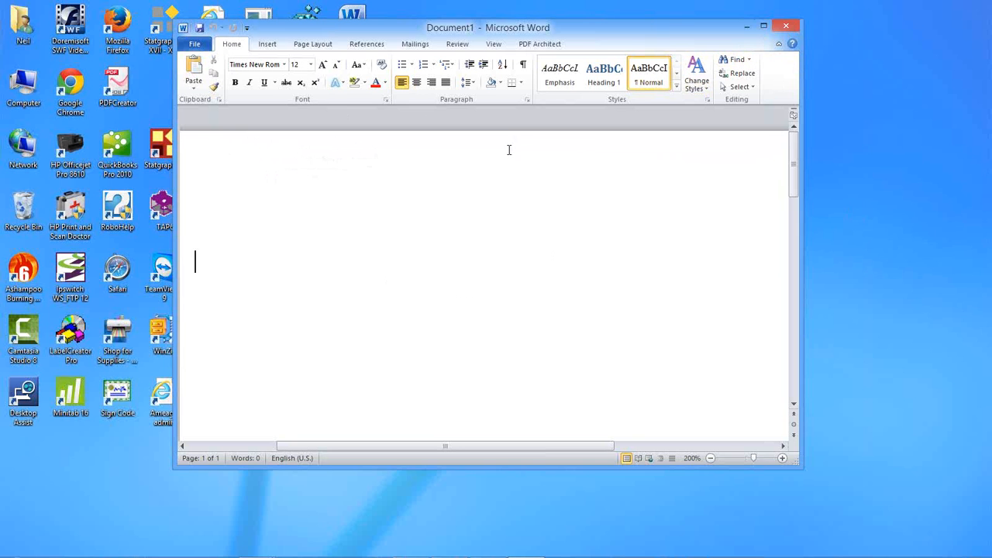
{"action": "left_click", "coordinate": [204, 48]}
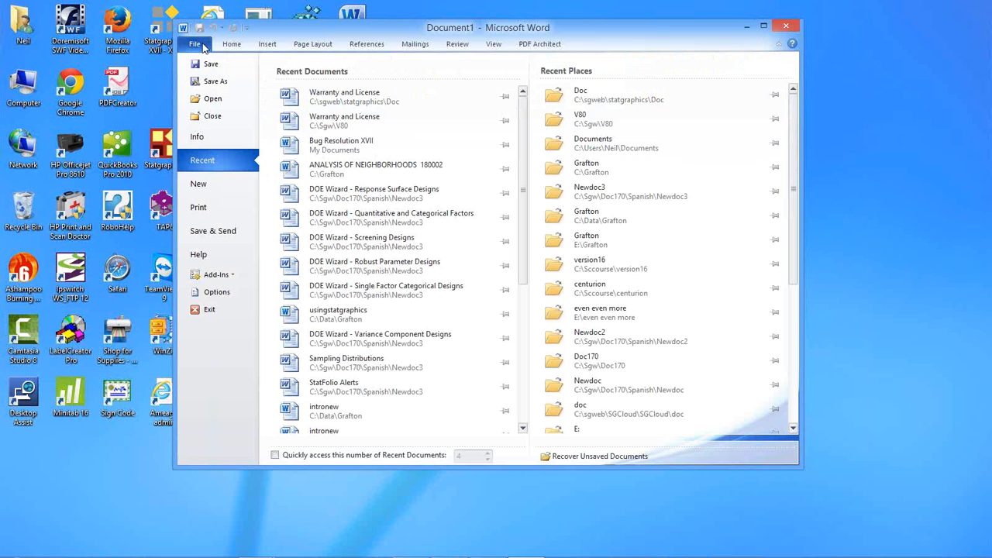
{"action": "left_click", "coordinate": [228, 188]}
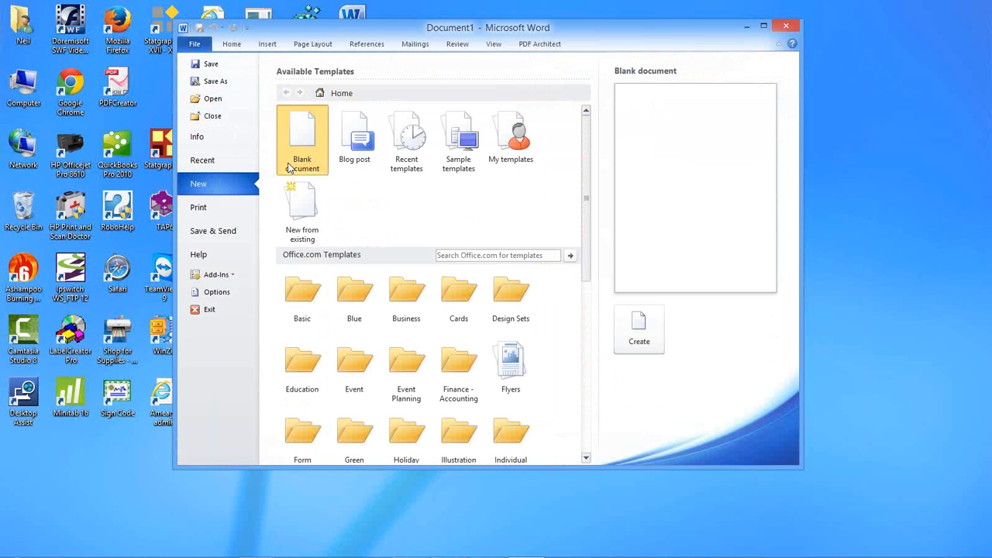
{"action": "left_click", "coordinate": [627, 318]}
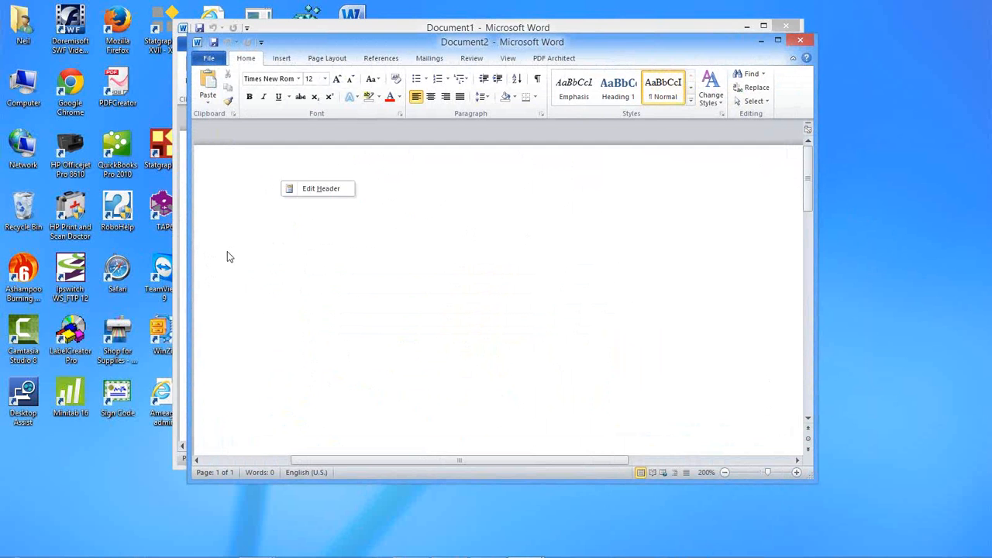
{"action": "left_click", "coordinate": [777, 41]}
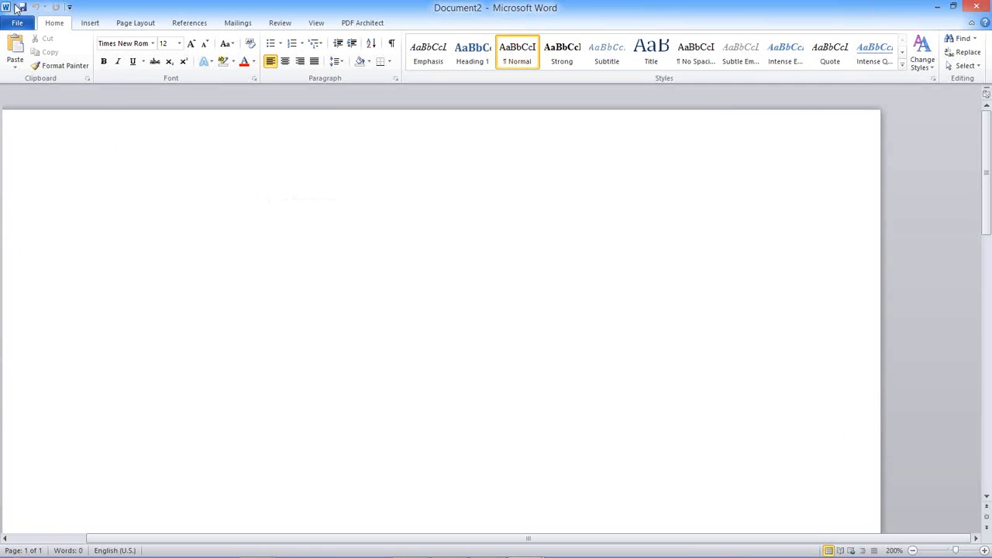
Step: Paste the copied Pareto chart into the blank document and shrink the picture proportionally
{"action": "left_click", "coordinate": [16, 60]}
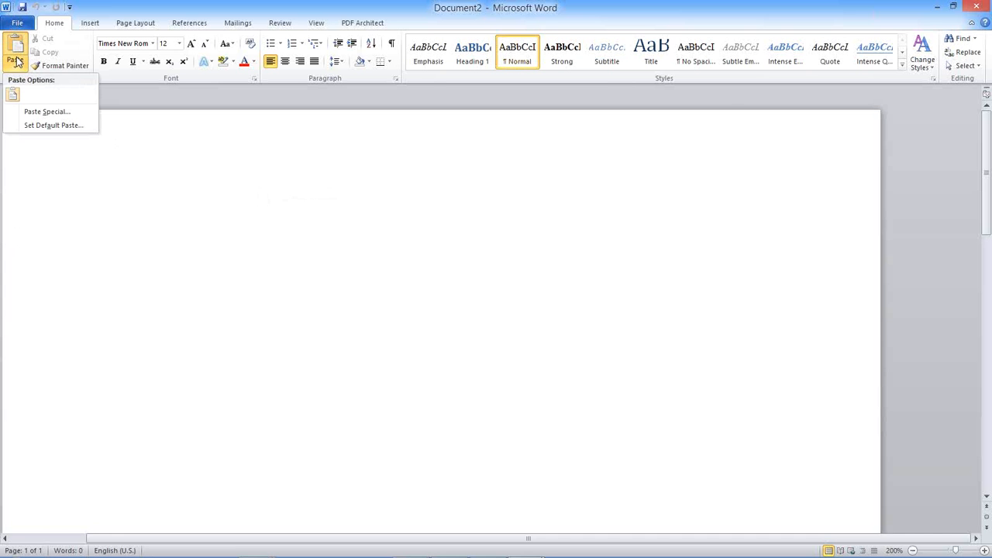
{"action": "left_click", "coordinate": [13, 94]}
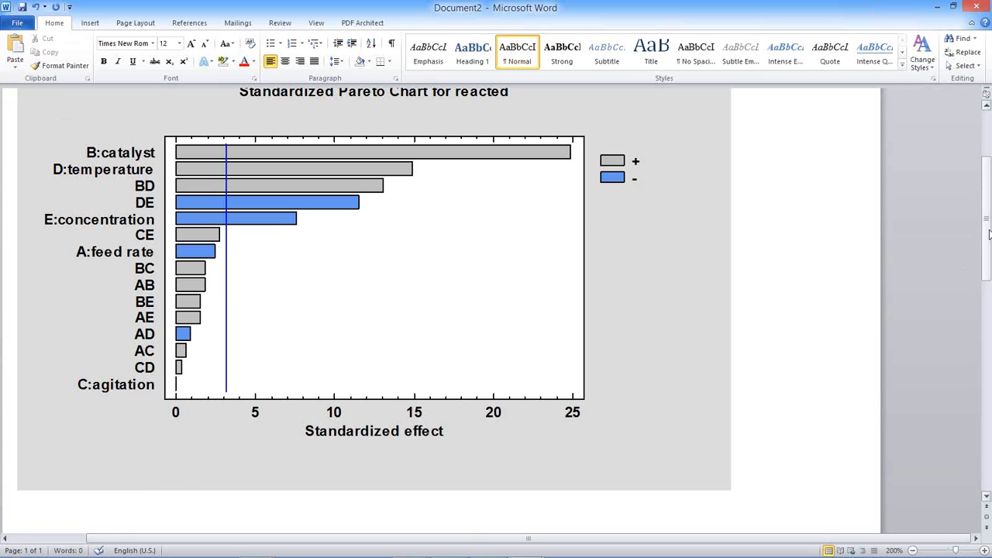
{"action": "scroll", "coordinate": [375, 310], "scroll_direction": "up", "scroll_amount": 3}
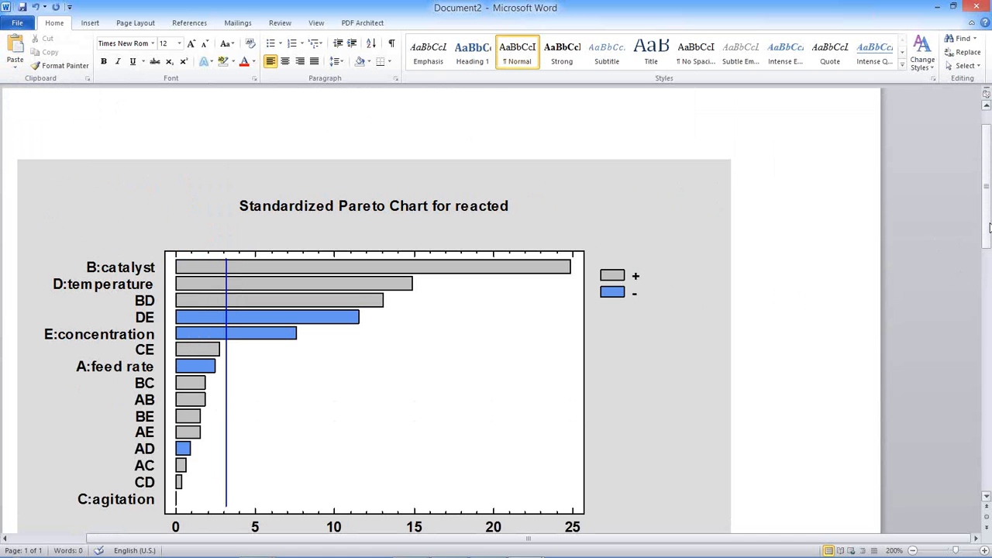
{"action": "left_click_drag", "start_coordinate": [989, 226], "coordinate": [989, 264]}
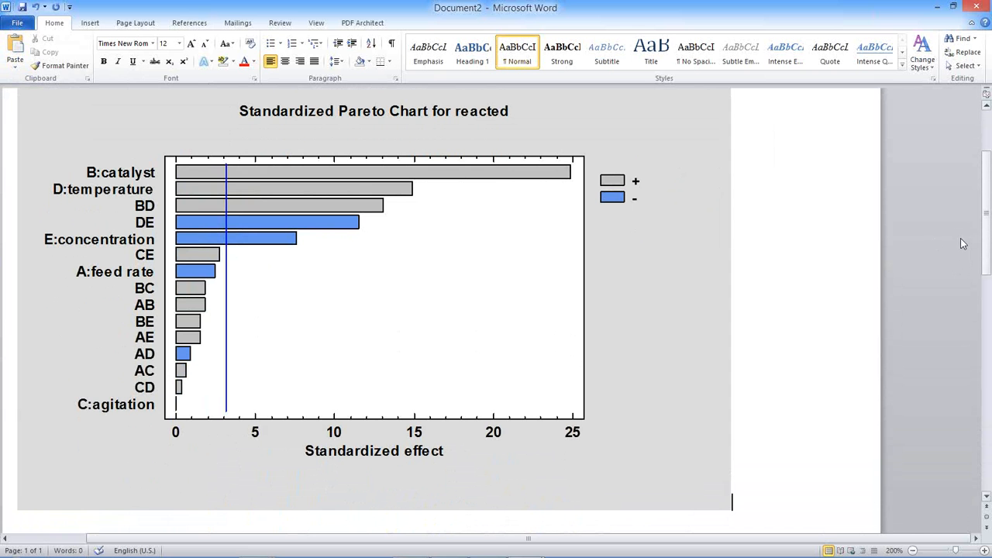
{"action": "left_click", "coordinate": [708, 457]}
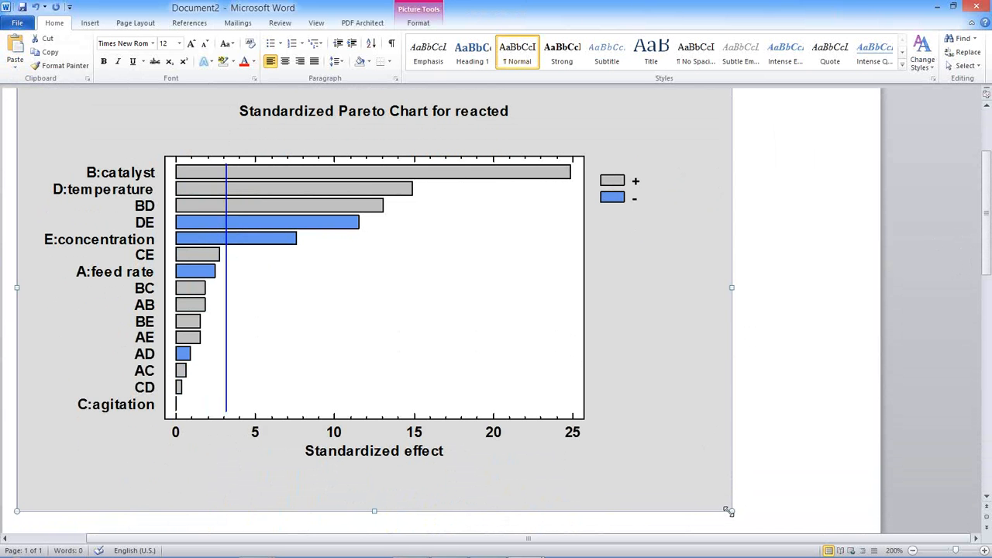
{"action": "left_click_drag", "start_coordinate": [729, 511], "coordinate": [605, 432]}
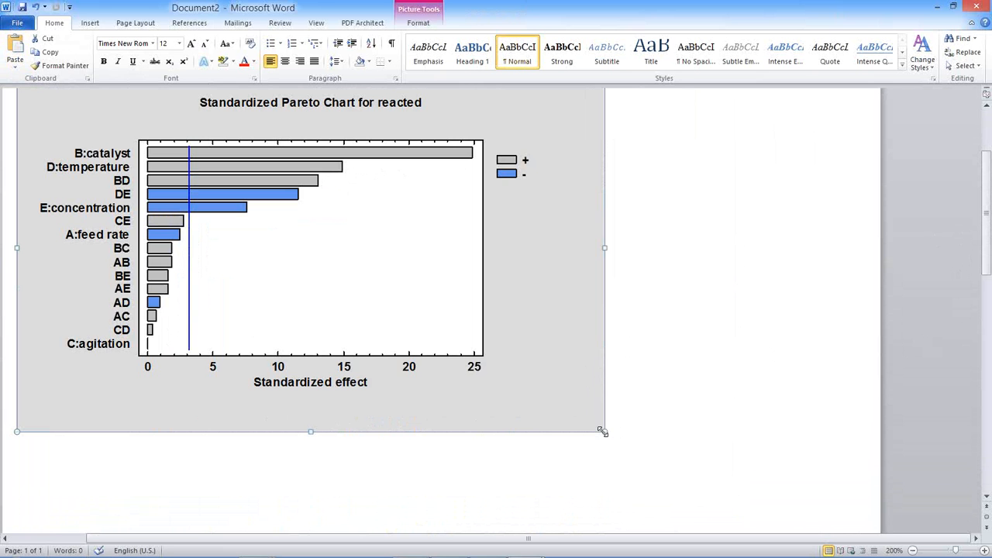
Step: Shrink the pasted Pareto chart picture further while keeping its proportions
{"action": "left_click_drag", "start_coordinate": [603, 431], "coordinate": [531, 344]}
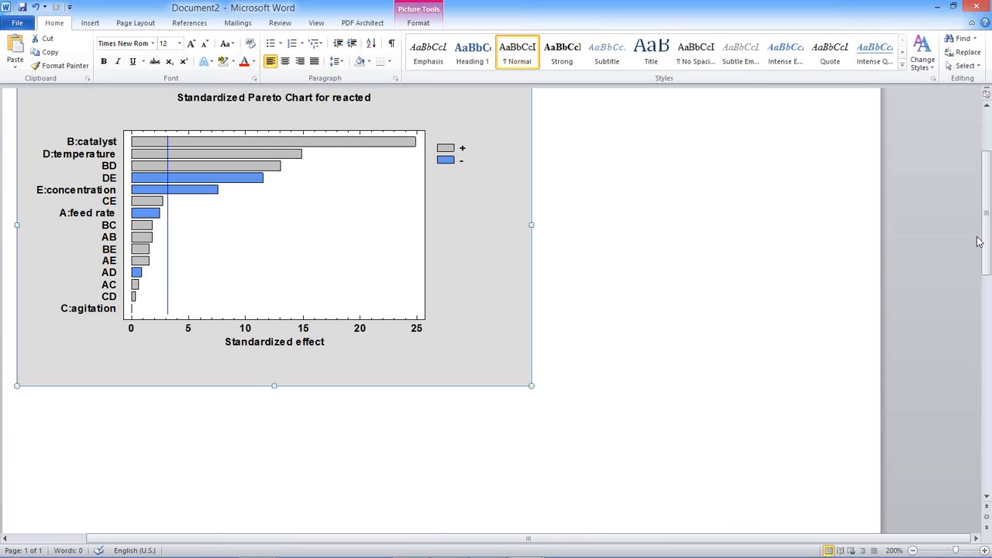
{"action": "left_click_drag", "start_coordinate": [984, 242], "coordinate": [989, 214]}
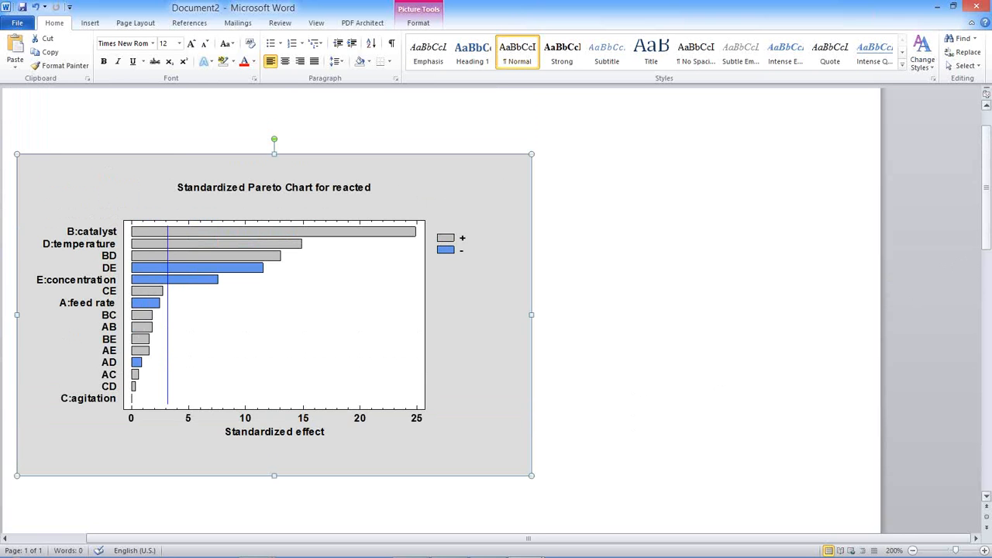
Step: Close both Word documents without saving and switch back to Statgraphics
{"action": "left_click", "coordinate": [979, 8]}
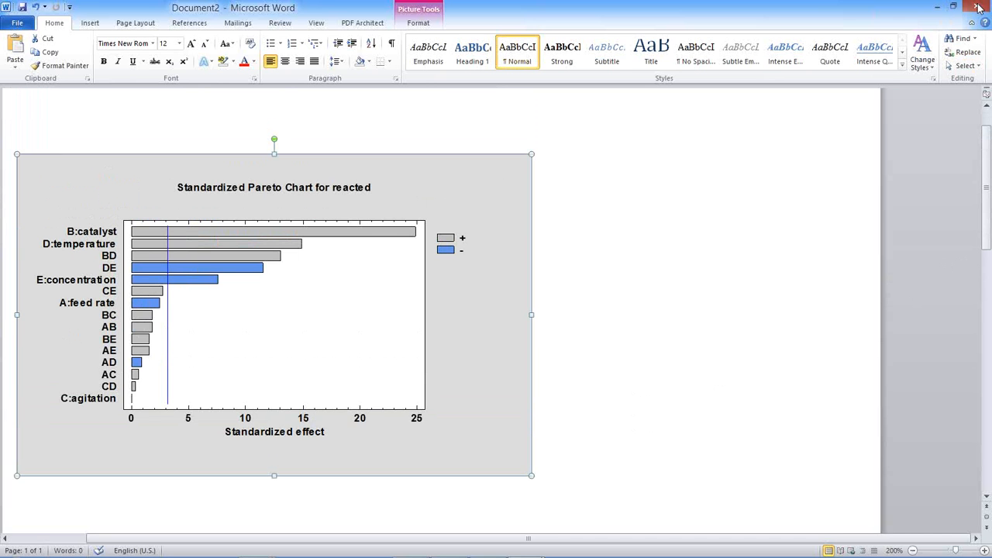
{"action": "left_click", "coordinate": [507, 301]}
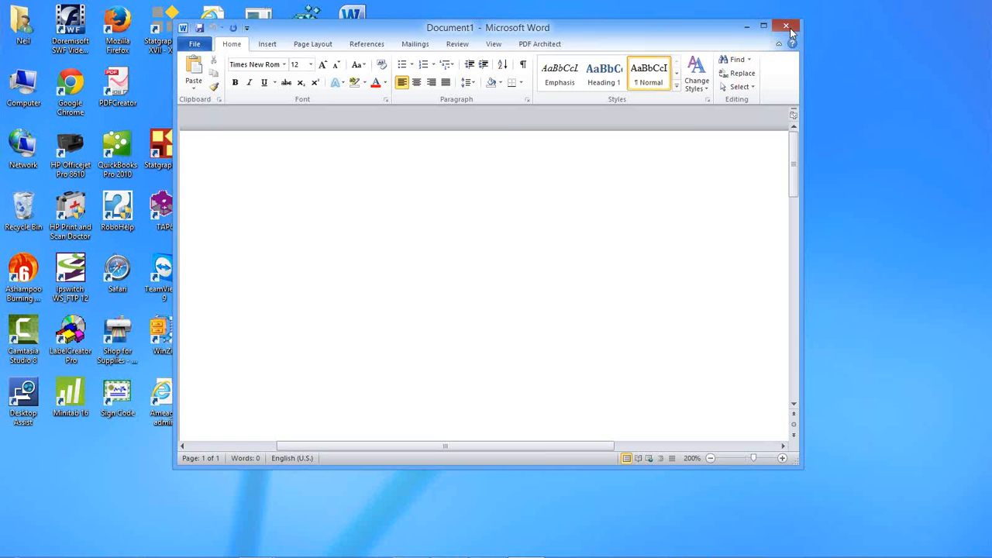
{"action": "left_click", "coordinate": [787, 27]}
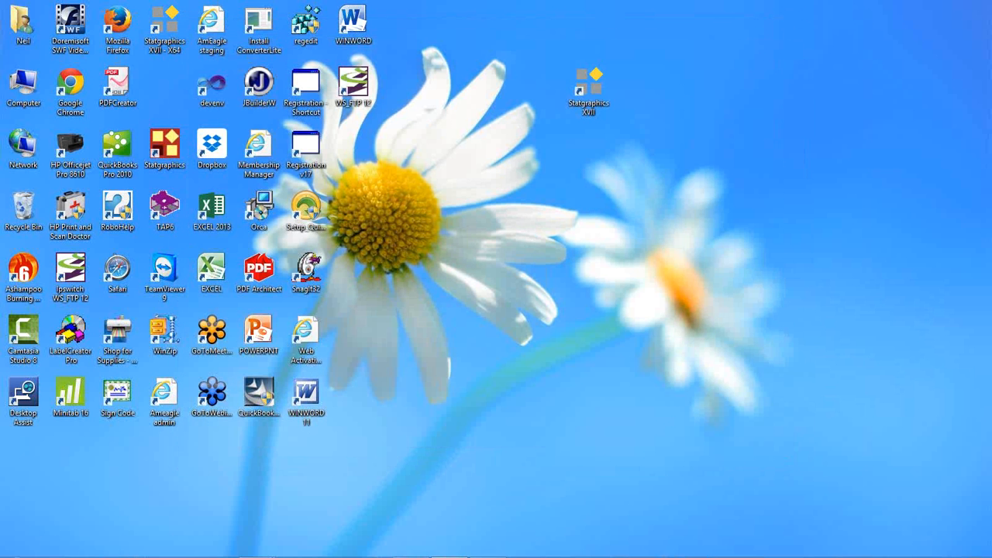
{"action": "left_click", "coordinate": [450, 556]}
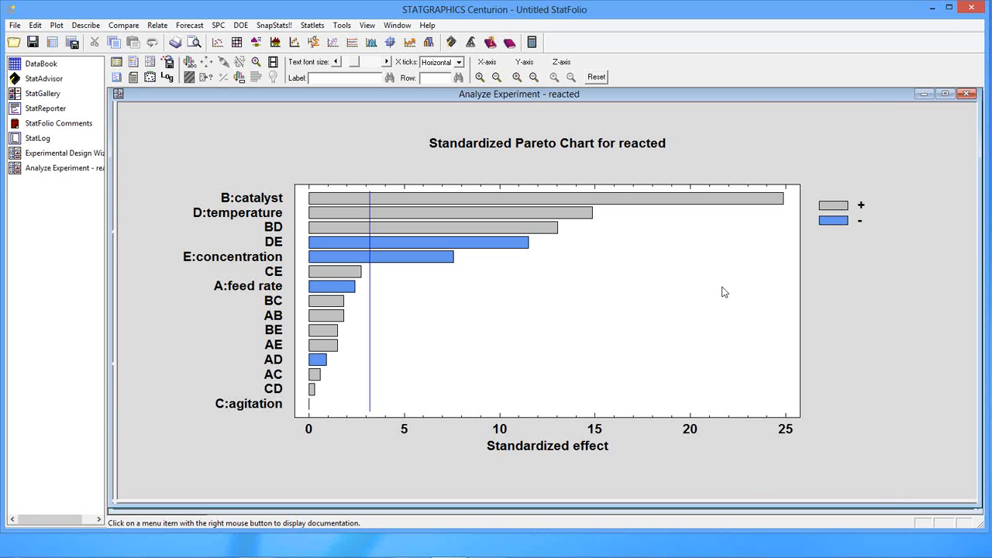
Step: Start saving the Standardized Pareto Chart as an image file with a target size of 6.0 by 6.0 inches
{"action": "right_click", "coordinate": [708, 137]}
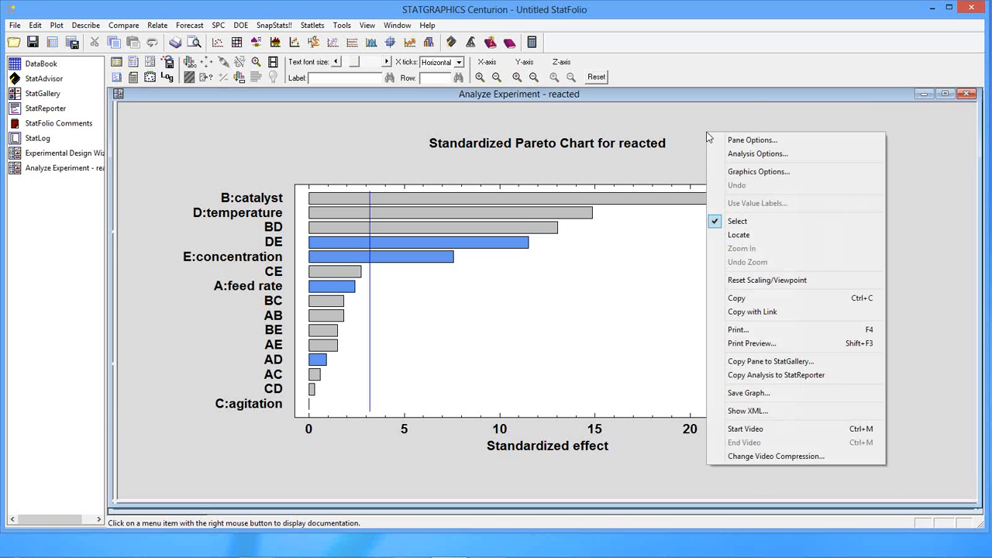
{"action": "left_click", "coordinate": [749, 393]}
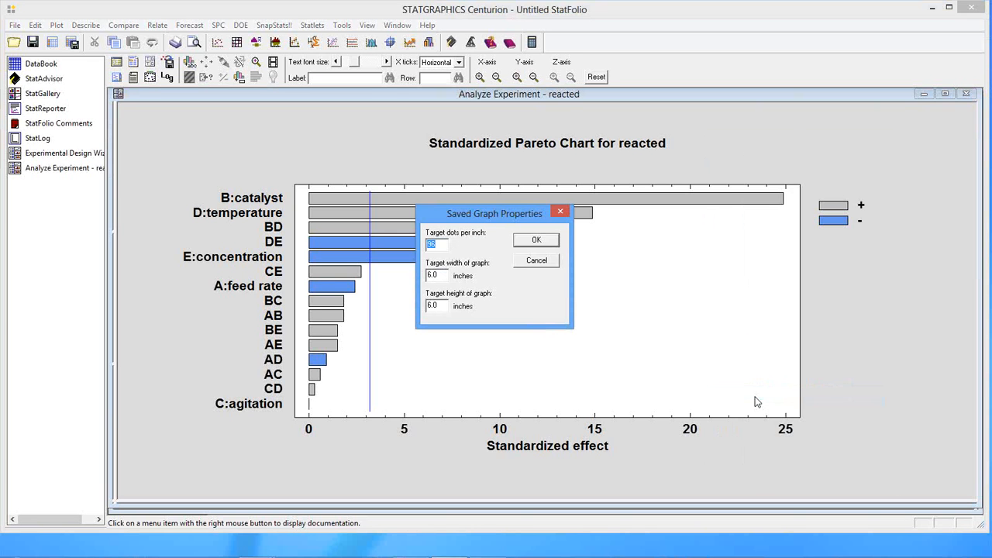
{"action": "left_click", "coordinate": [446, 245]}
{"action": "double_click", "coordinate": [448, 242]}
{"action": "left_click", "coordinate": [537, 242]}
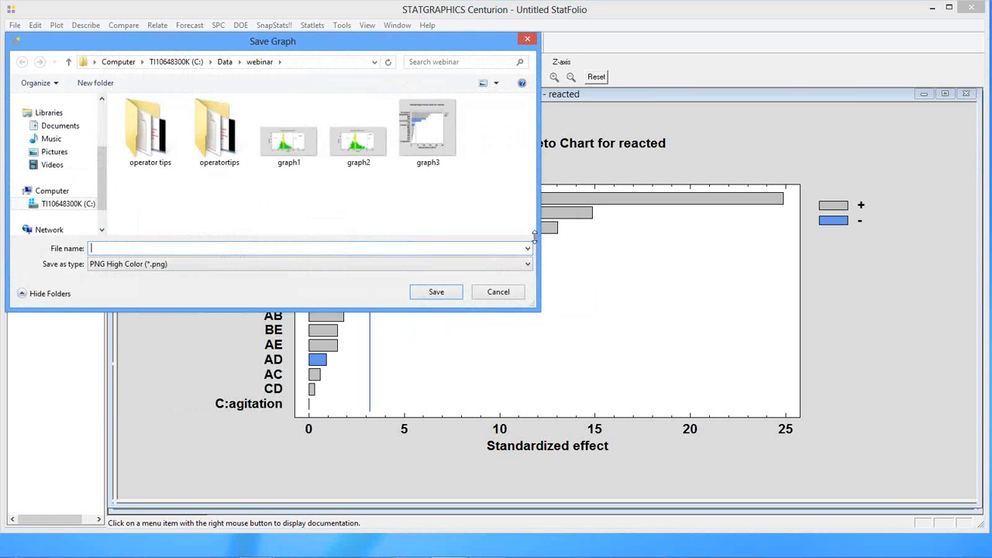
Step: Save the graph in the webinar folder as graph4 in PNG High Color format
{"action": "left_click", "coordinate": [524, 264]}
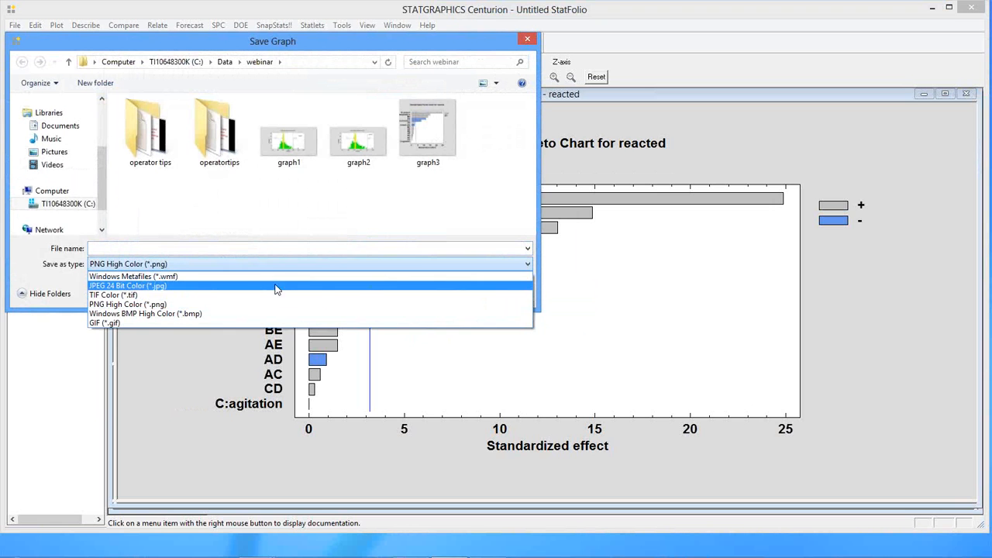
{"action": "left_click", "coordinate": [162, 305]}
{"action": "left_click", "coordinate": [157, 247]}
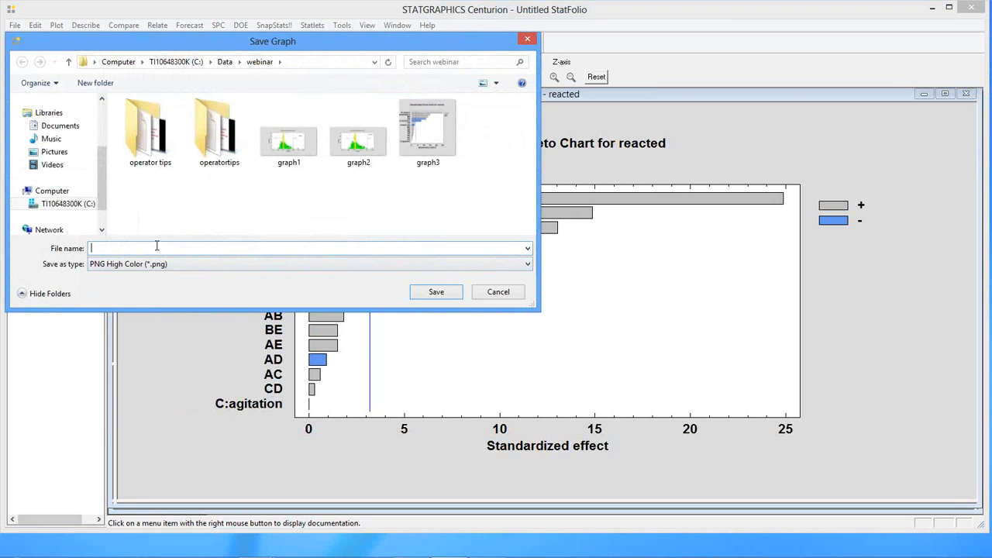
{"action": "type", "text": "graph4"}
{"action": "left_click", "coordinate": [433, 294]}
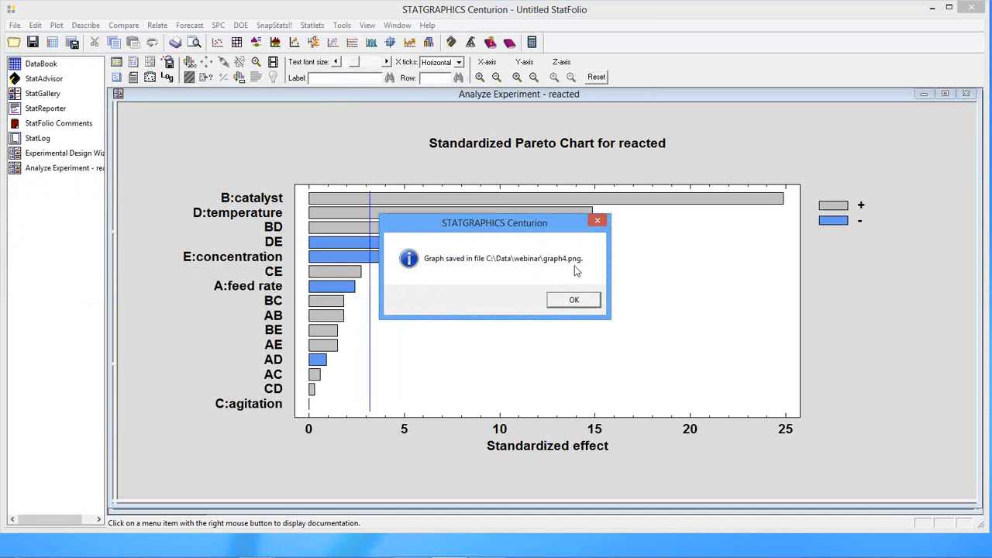
{"action": "left_click", "coordinate": [574, 299]}
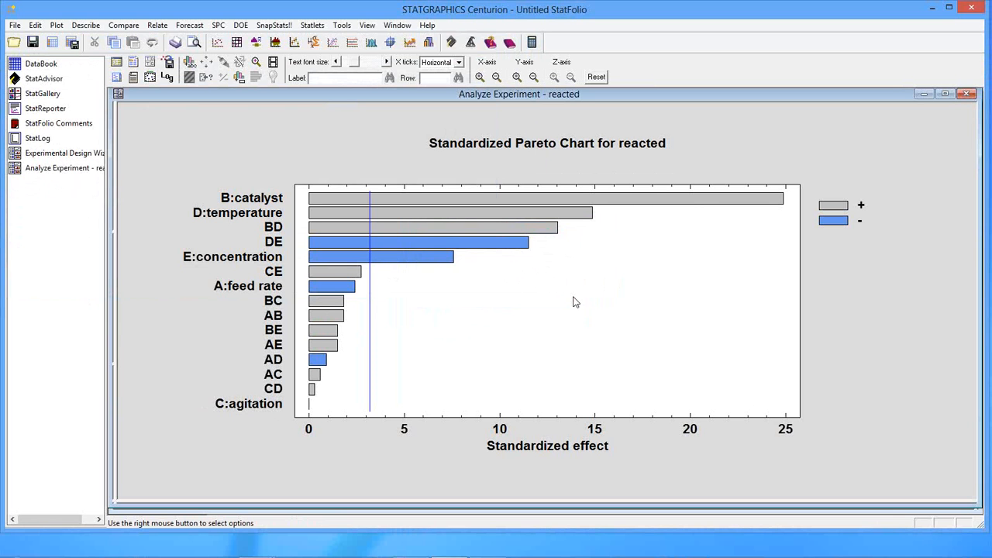
Step: Restore the multi-pane analysis view, copy the whole analysis to the StatReporter and display the report's contents
{"action": "double_click", "coordinate": [711, 179]}
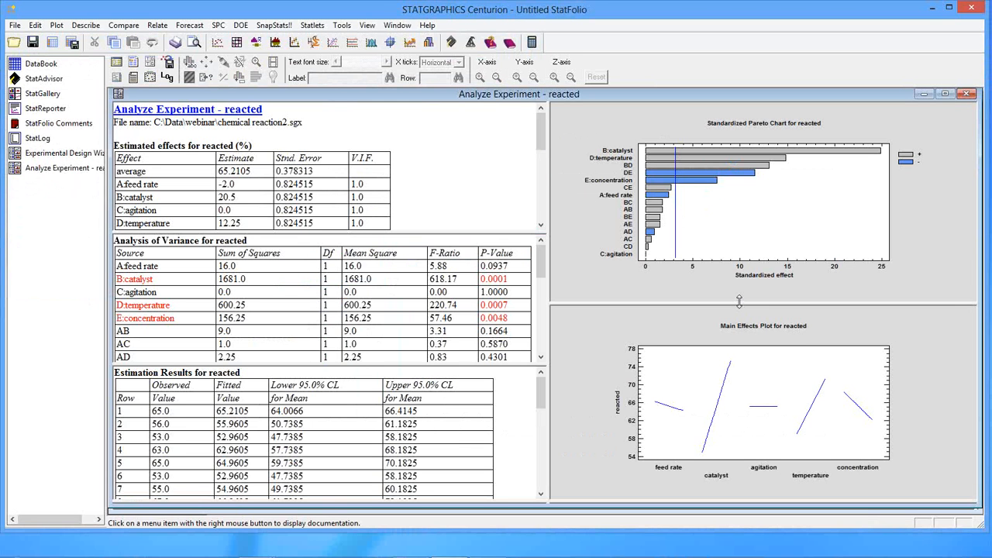
{"action": "right_click", "coordinate": [481, 134]}
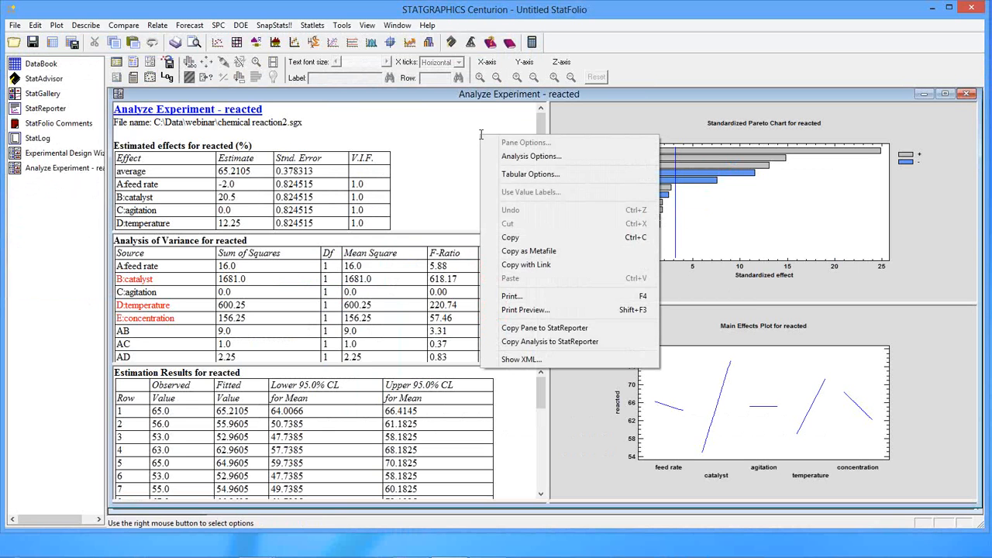
{"action": "left_click", "coordinate": [581, 342]}
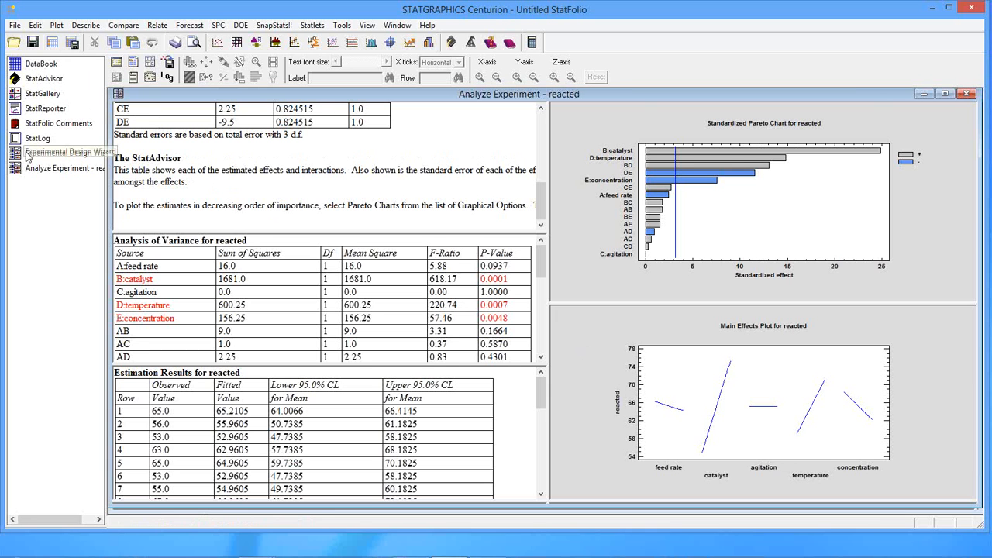
{"action": "left_click", "coordinate": [39, 110]}
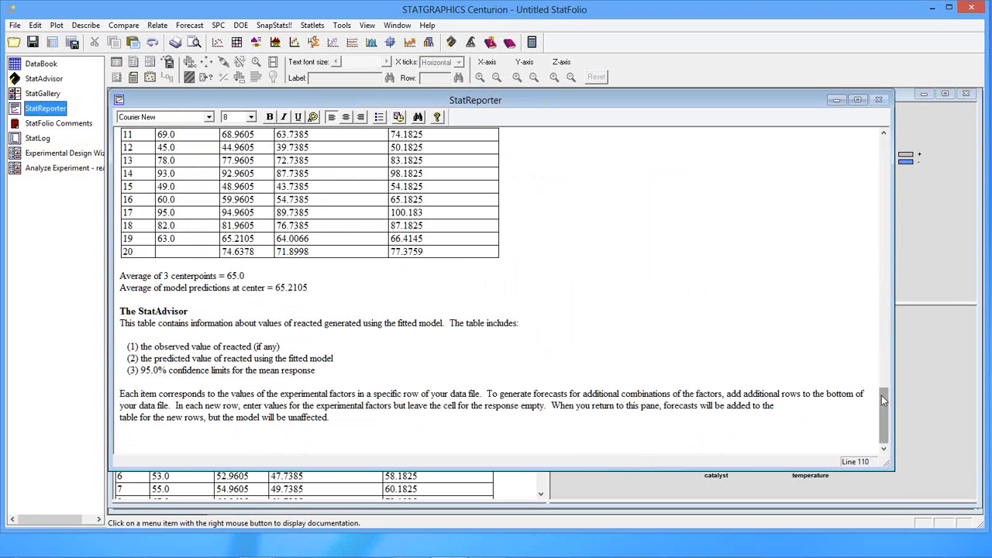
{"action": "left_click_drag", "start_coordinate": [881, 396], "coordinate": [912, 398]}
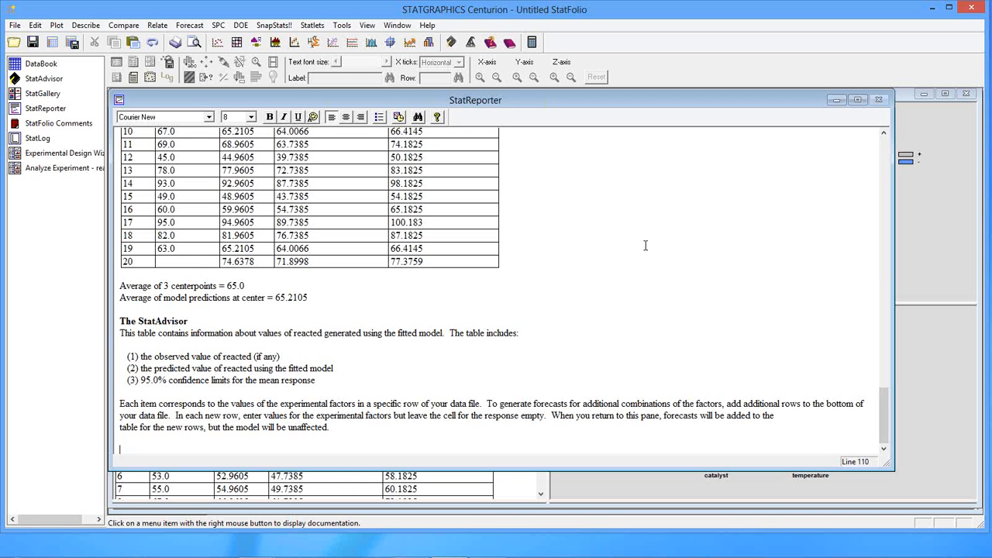
{"action": "right_click", "coordinate": [590, 183]}
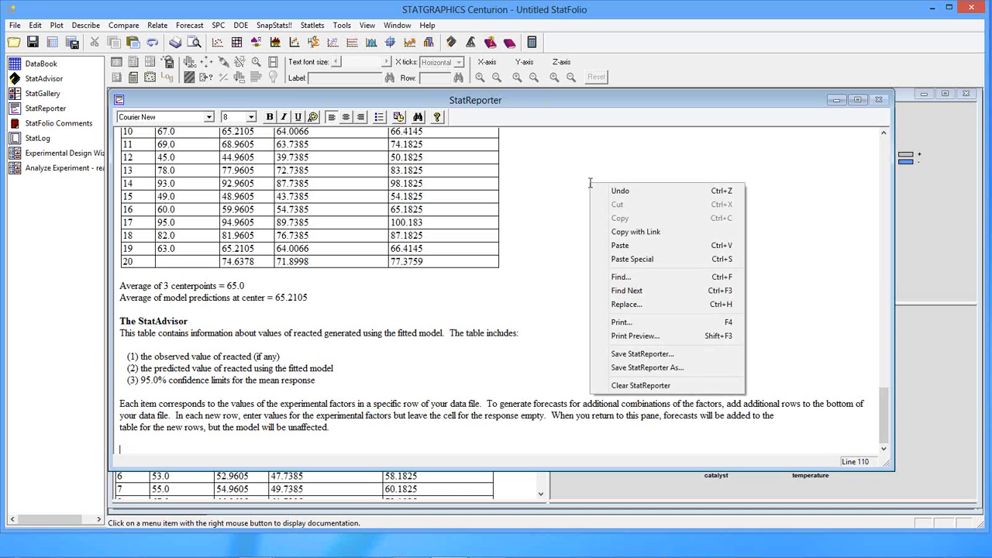
{"action": "left_click", "coordinate": [657, 367]}
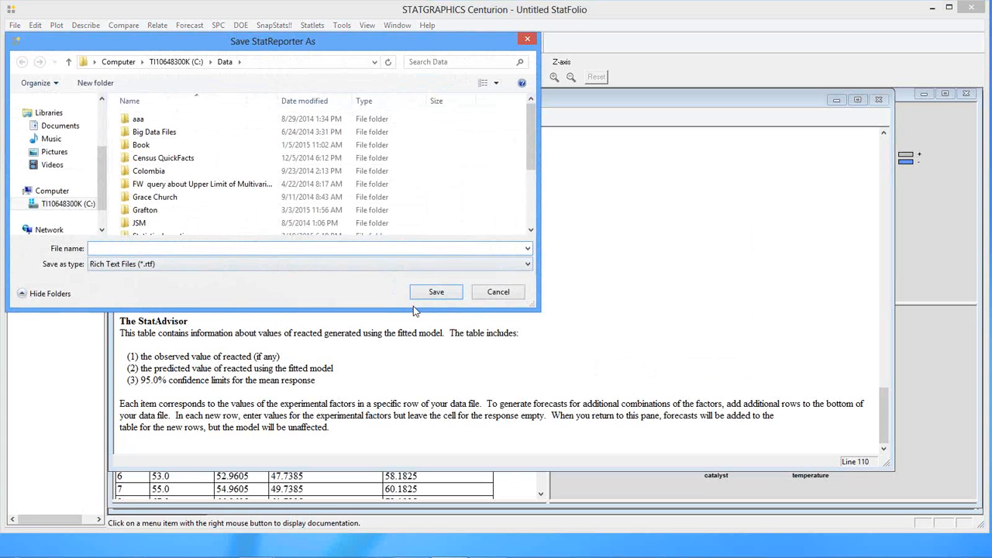
{"action": "left_click", "coordinate": [489, 297]}
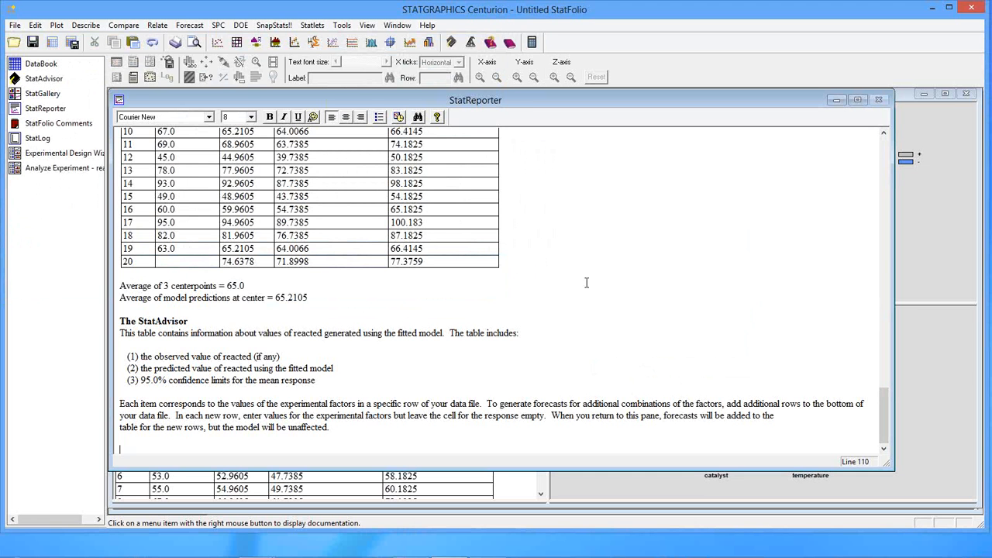
{"action": "left_click_drag", "start_coordinate": [334, 429], "coordinate": [45, 5]}
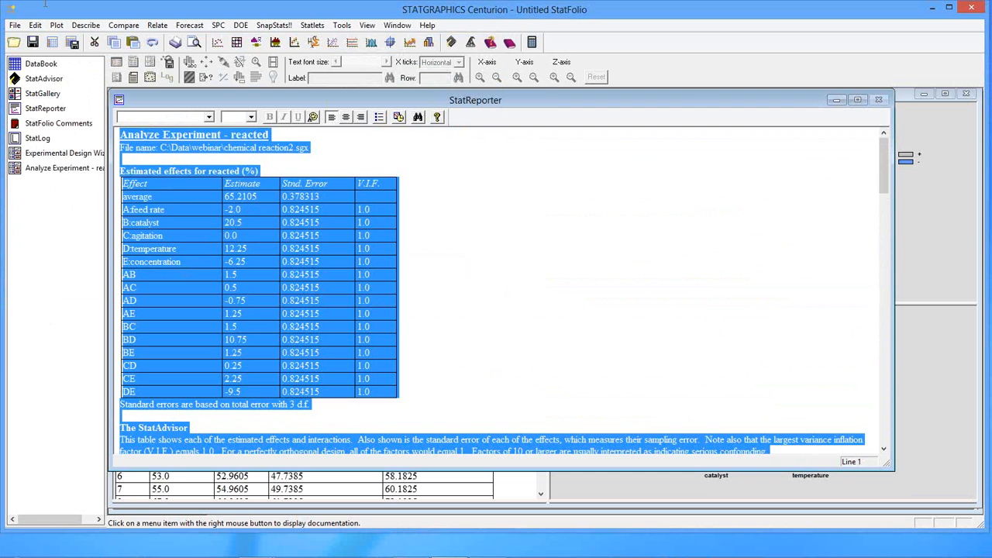
{"action": "right_click", "coordinate": [482, 171]}
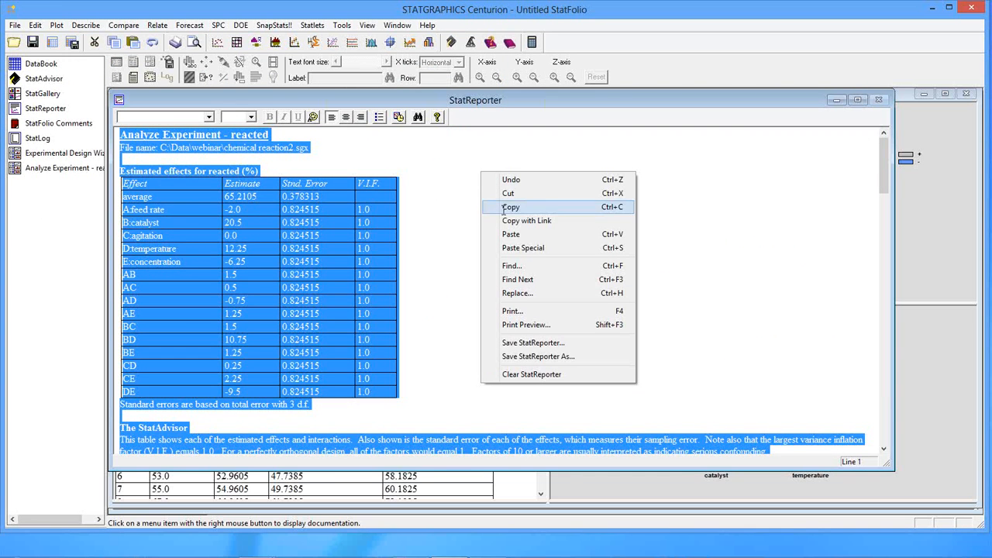
{"action": "left_click", "coordinate": [456, 198]}
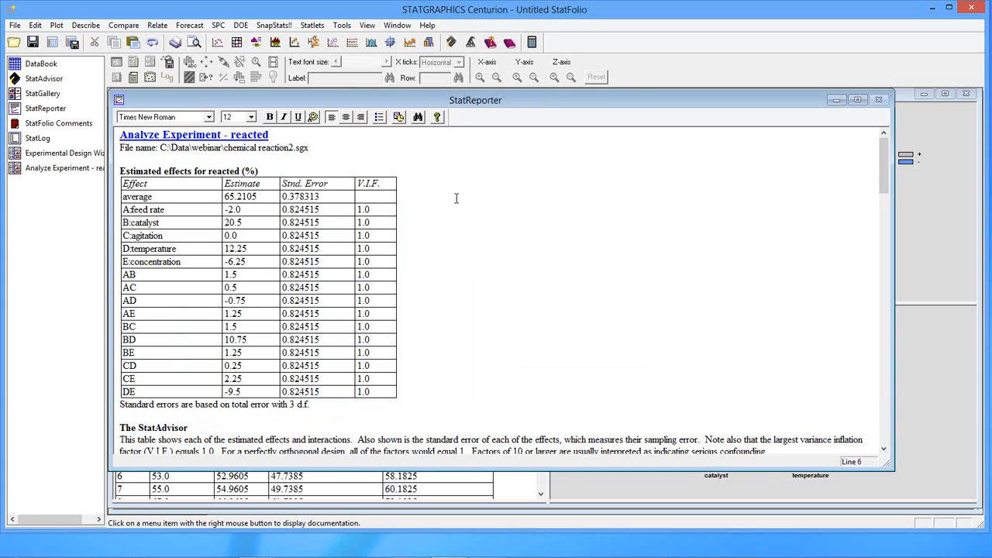
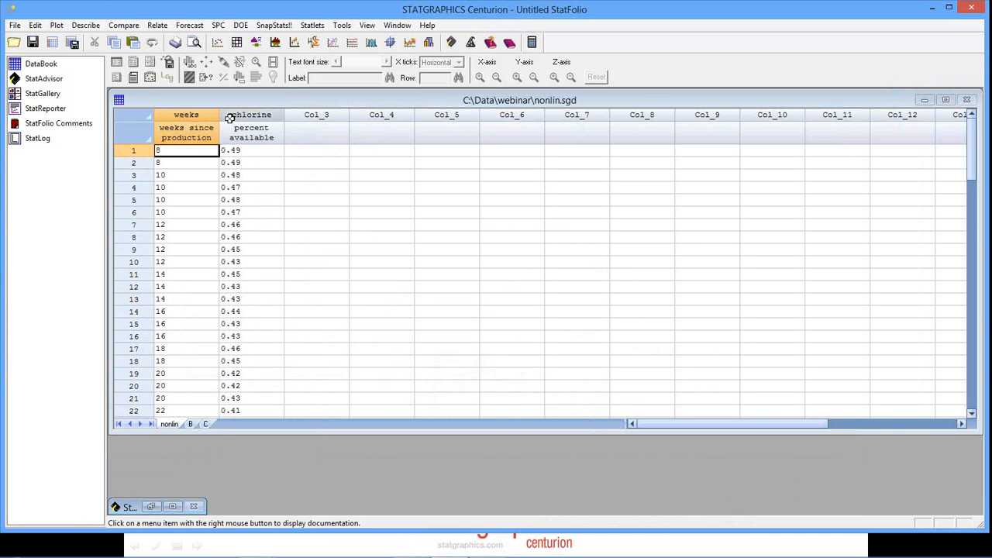
Step: Examine the weeks and chlorine columns in the nonlin.sgd data sheet
{"action": "left_click", "coordinate": [209, 115]}
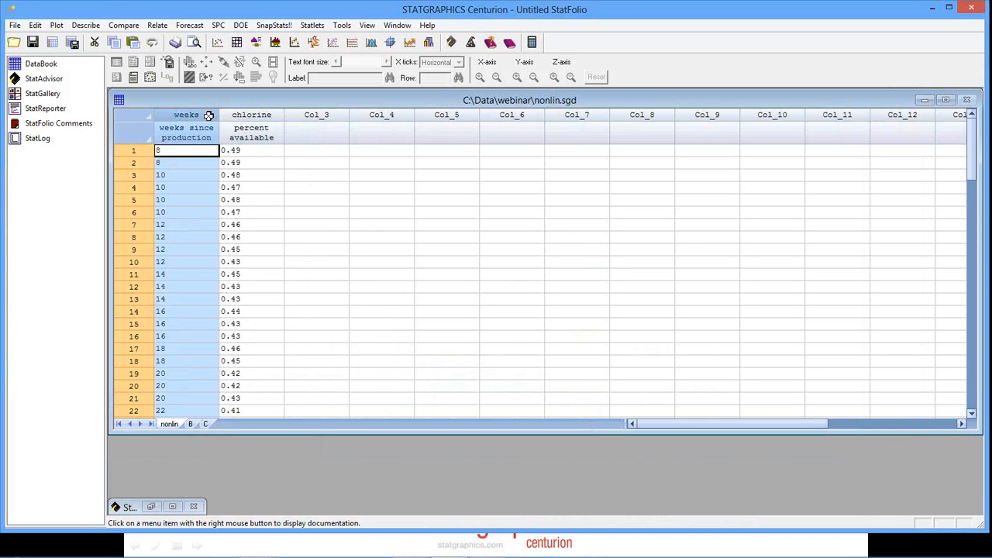
{"action": "left_click", "coordinate": [252, 116]}
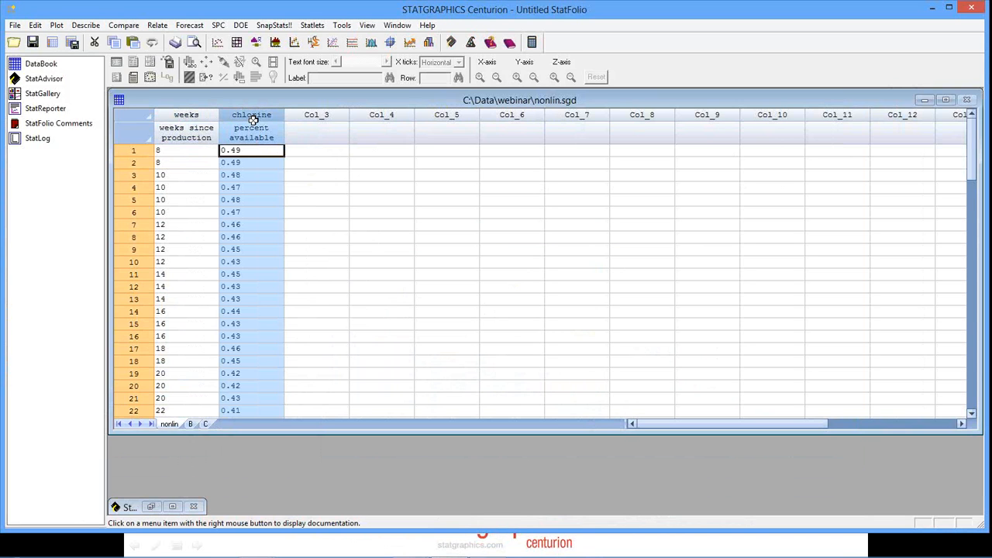
{"action": "left_click", "coordinate": [258, 162]}
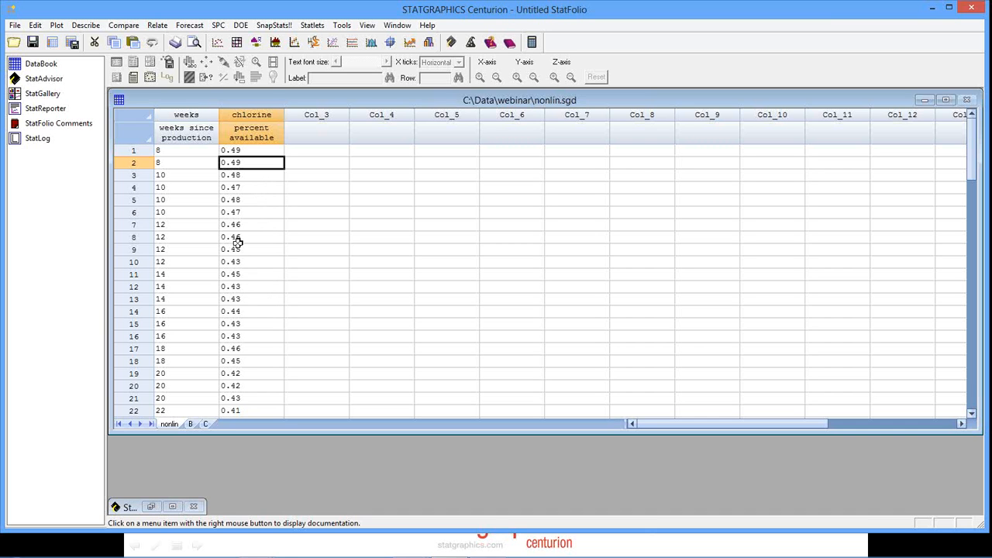
Step: Start a Nonlinear Regression analysis with chlorine as the dependent variable
{"action": "left_click", "coordinate": [159, 28]}
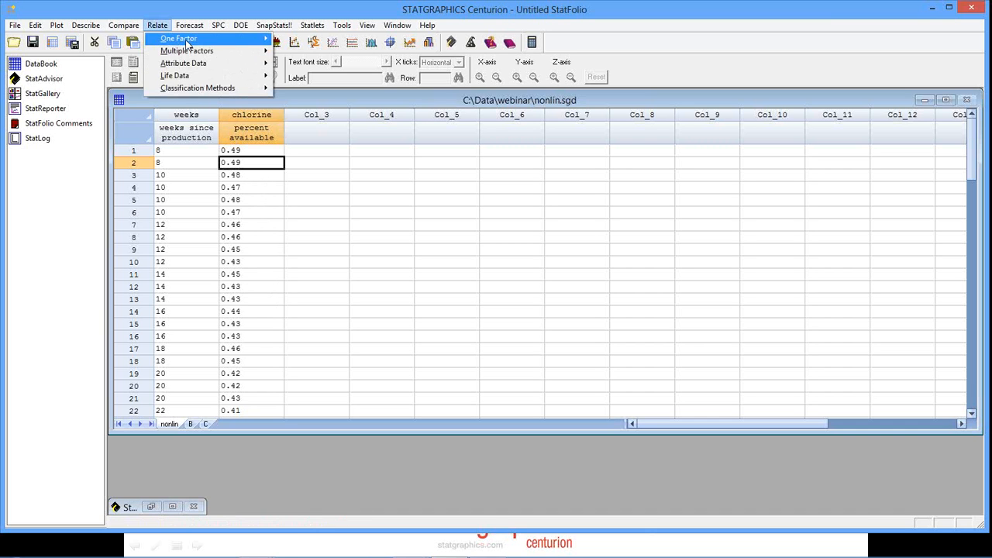
{"action": "mouse_move", "coordinate": [203, 51]}
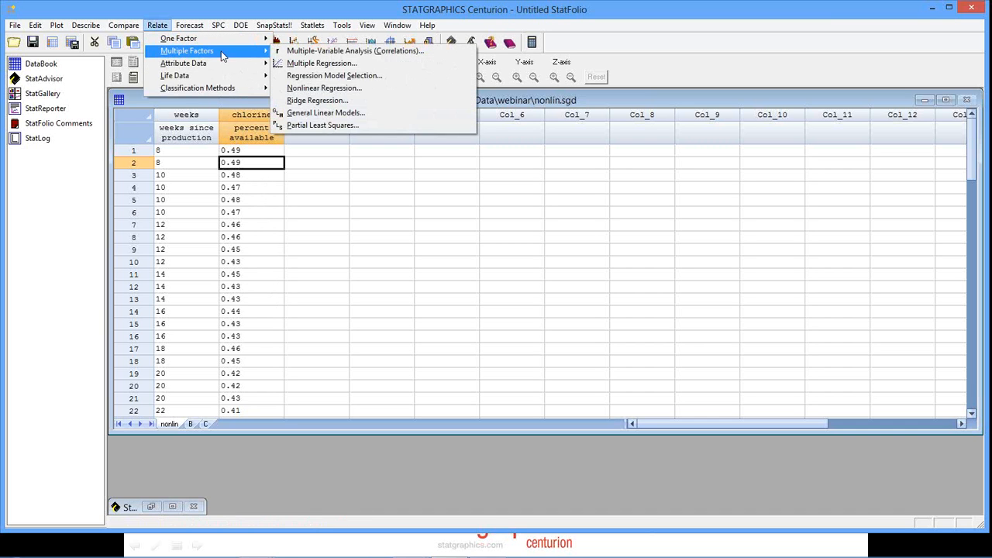
{"action": "left_click", "coordinate": [323, 88]}
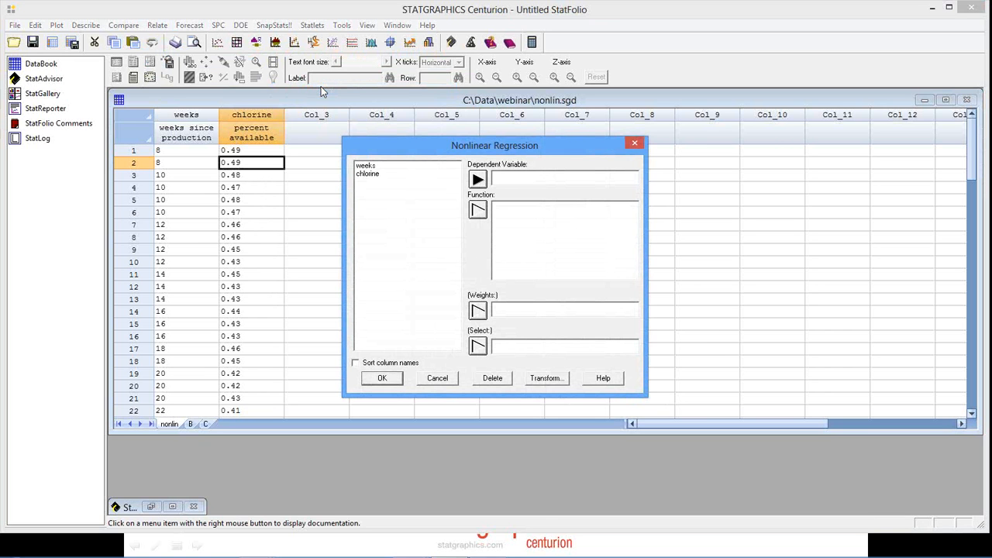
{"action": "left_click", "coordinate": [376, 174]}
{"action": "left_click", "coordinate": [478, 180]}
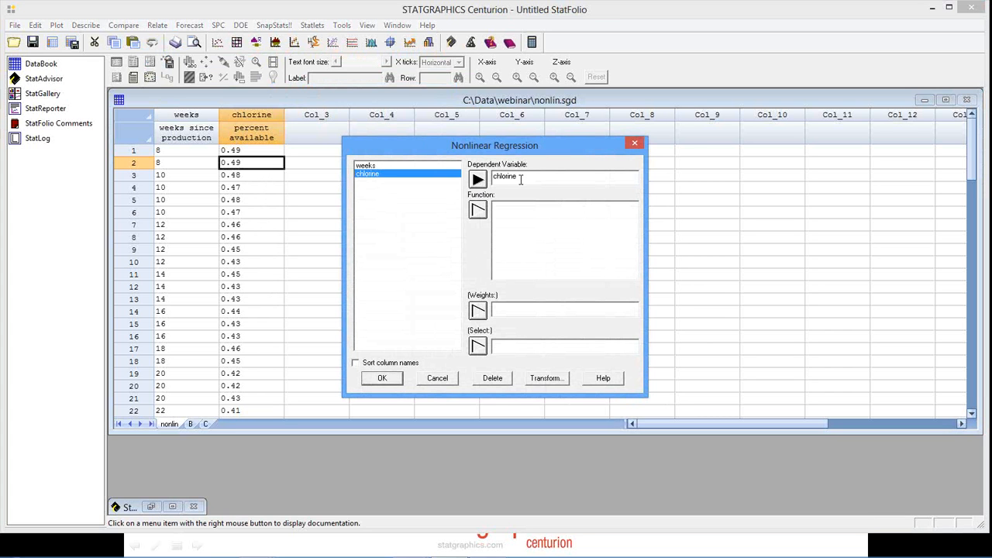
Step: Enter the regression function a+(0.49-a)*exp(-b*(weeks-8))
{"action": "left_click", "coordinate": [518, 207]}
{"action": "type", "text": "a+"}
{"action": "type", "text": "("}
{"action": "type", "text": "0.49"}
{"action": "type", "text": "-a"}
{"action": "type", "text": ")^"}
{"action": "type", "text": "exp"}
{"action": "type", "text": "(-b*"}
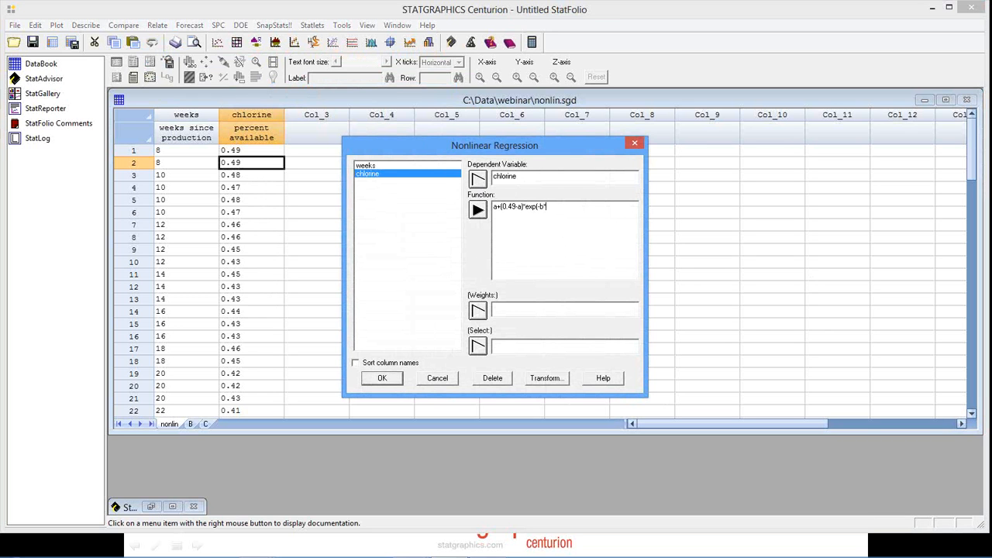
{"action": "type", "text": "(weeks-8)"}
Step: Submit the regression model with initial parameter estimates of 0.1 for both a and b and the default analysis options
{"action": "left_click", "coordinate": [382, 378]}
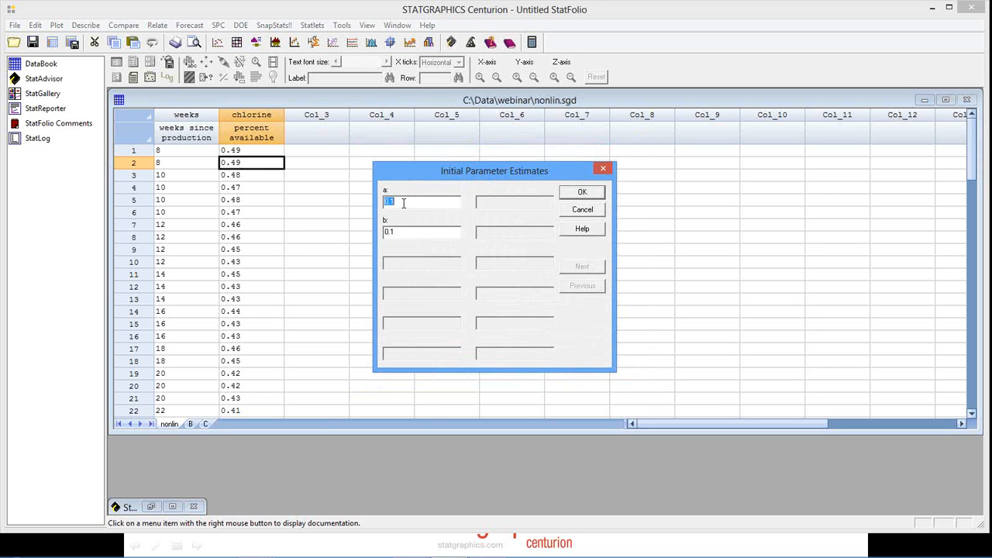
{"action": "left_click", "coordinate": [596, 193]}
{"action": "left_click", "coordinate": [599, 198]}
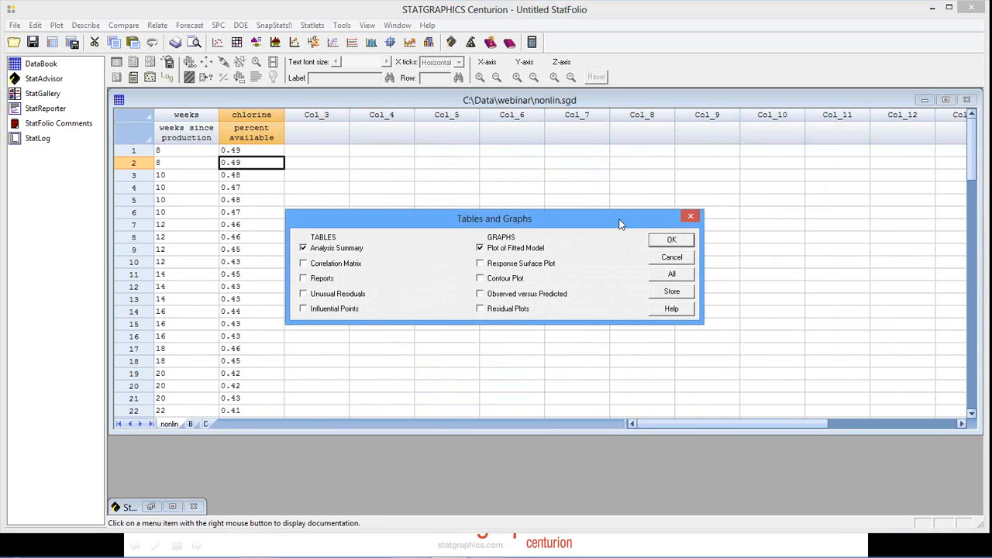
Step: Generate the Analysis Summary and Plot of Fitted Model, and enlarge the plot to fill the analysis window
{"action": "left_click", "coordinate": [661, 239]}
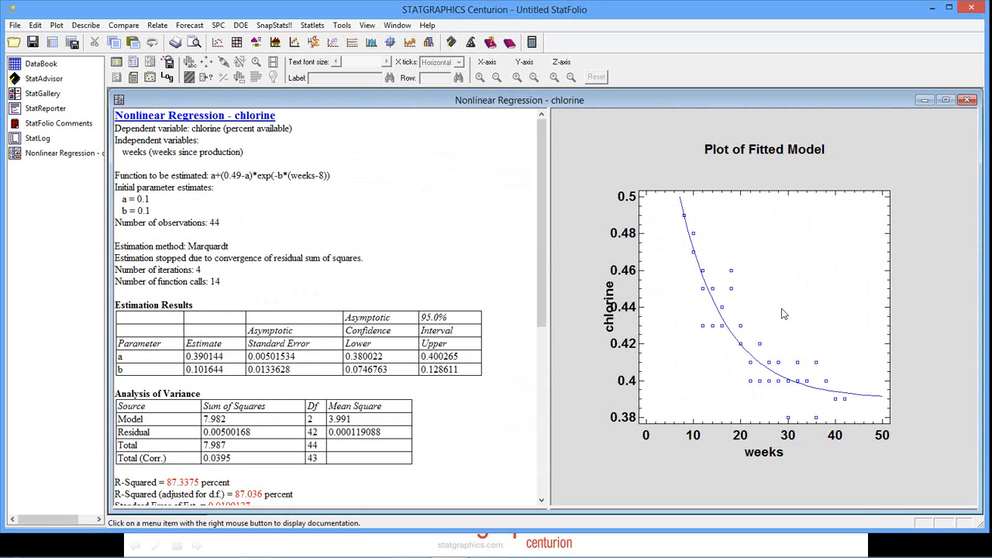
{"action": "double_click", "coordinate": [783, 312]}
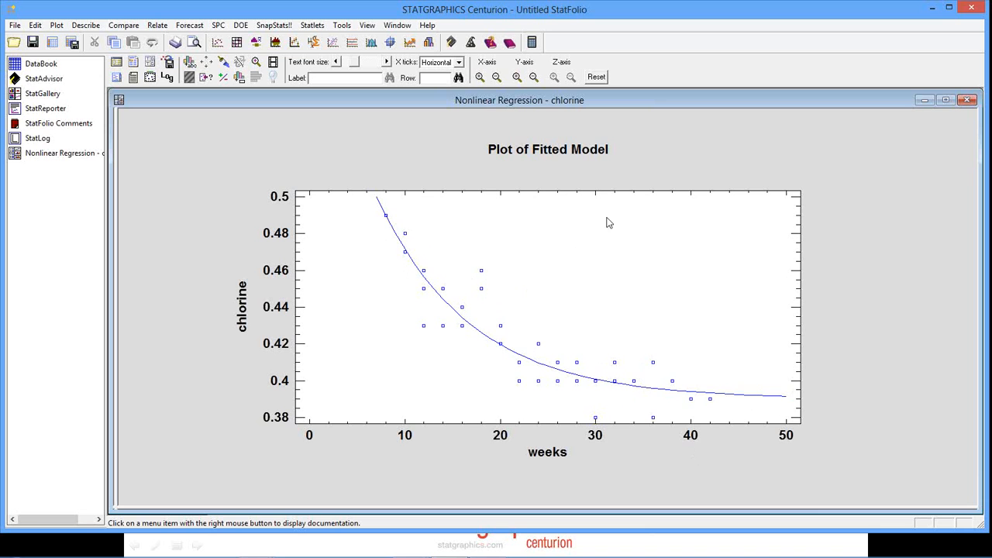
Step: Copy the fitted-model plot to StatGallery and paste it on page 1 using the One Position Only arrangement
{"action": "right_click", "coordinate": [642, 220]}
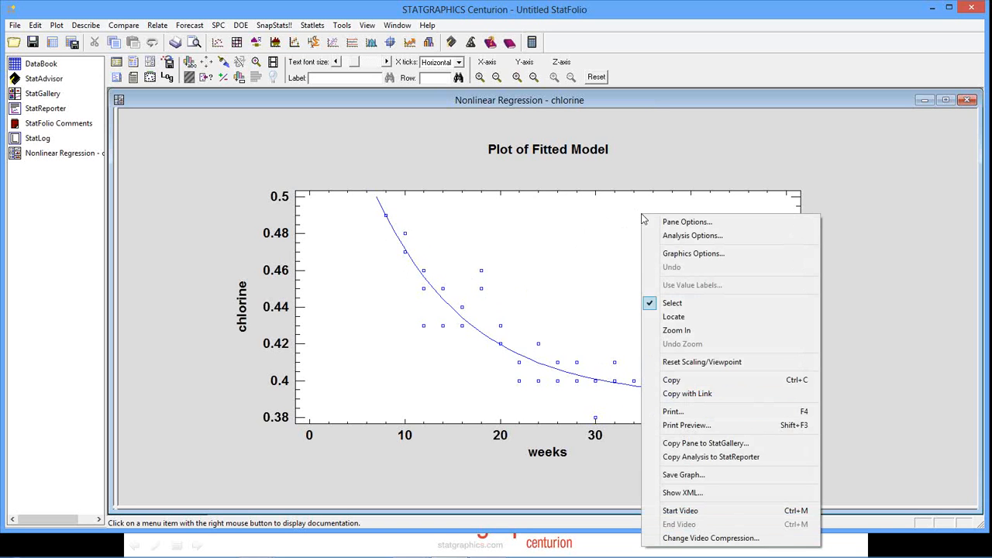
{"action": "left_click", "coordinate": [745, 444]}
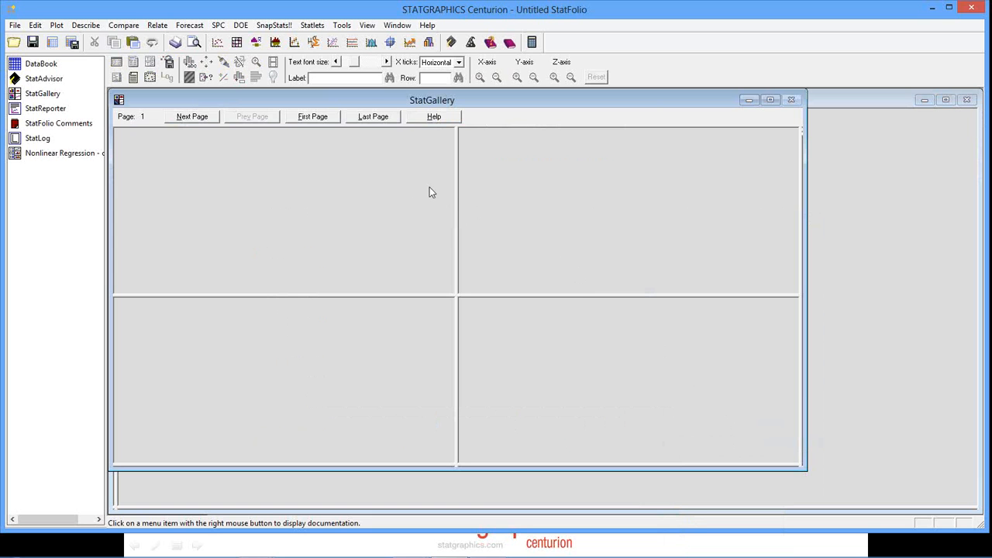
{"action": "right_click", "coordinate": [361, 176]}
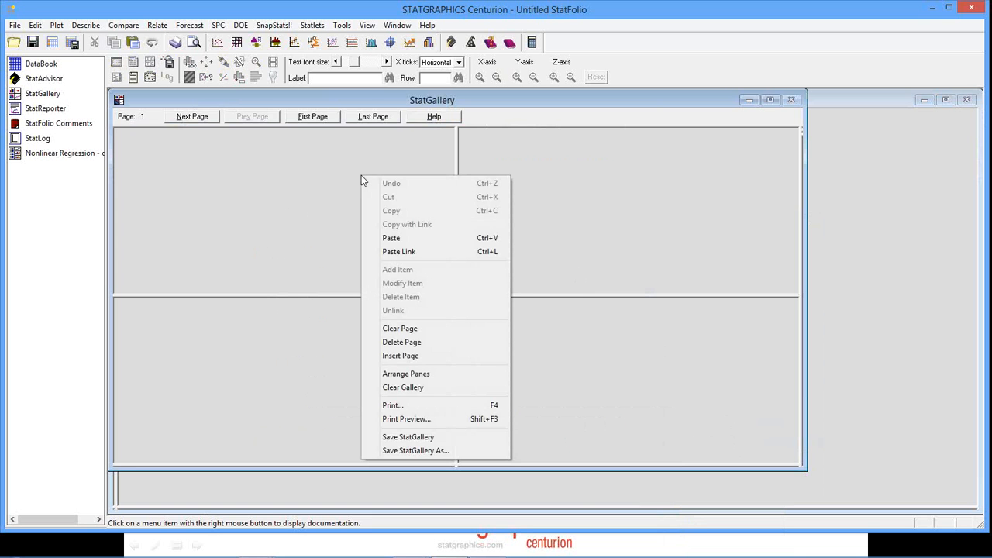
{"action": "left_click", "coordinate": [423, 375]}
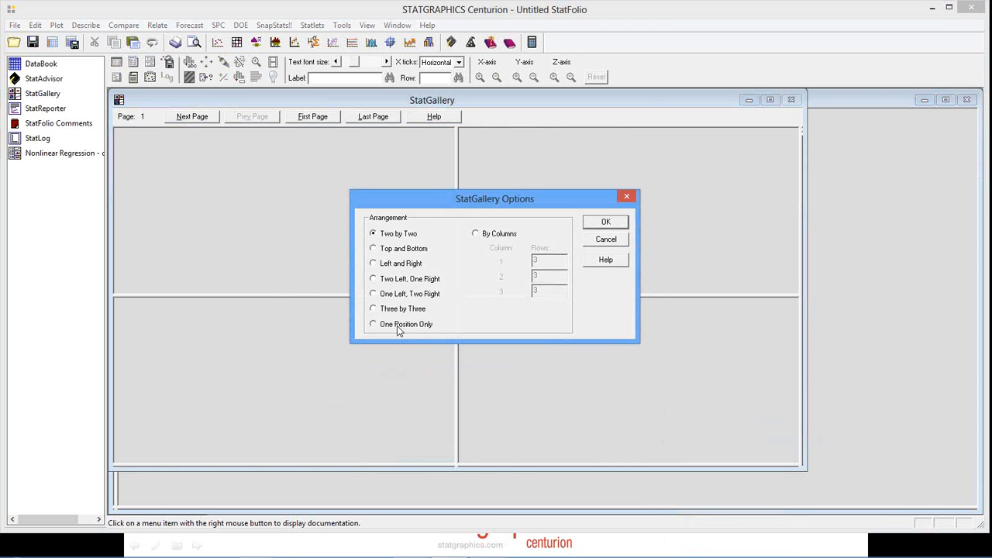
{"action": "left_click", "coordinate": [604, 222]}
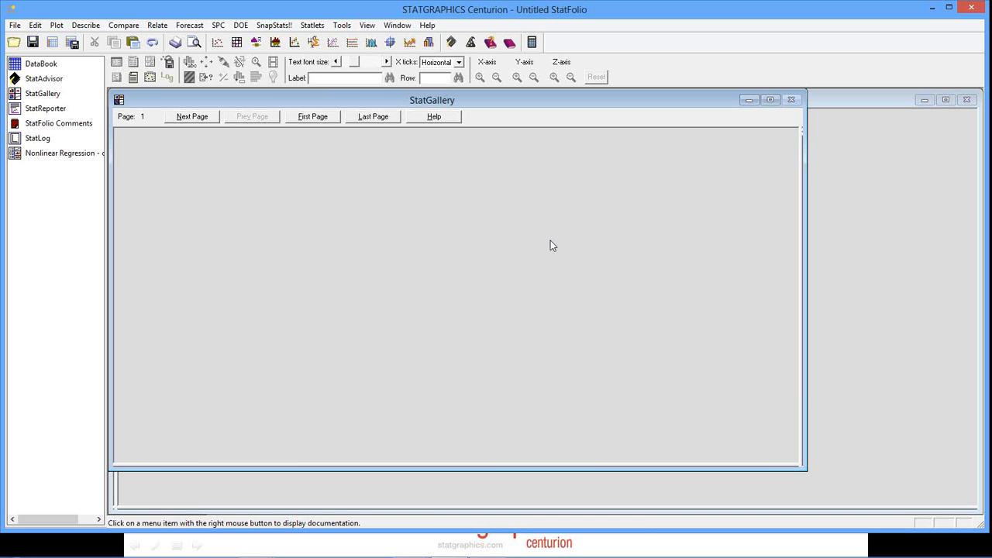
{"action": "right_click", "coordinate": [394, 187]}
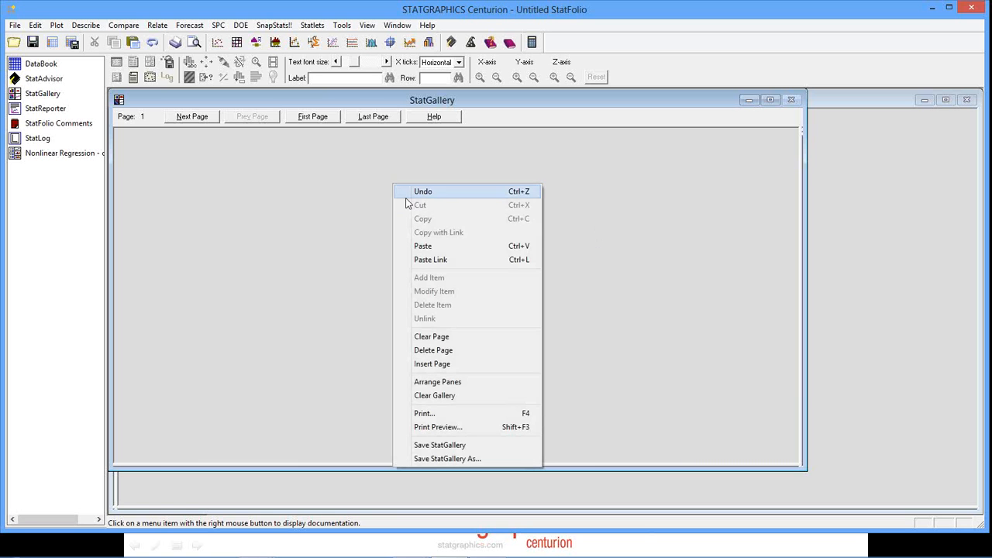
{"action": "left_click", "coordinate": [427, 248]}
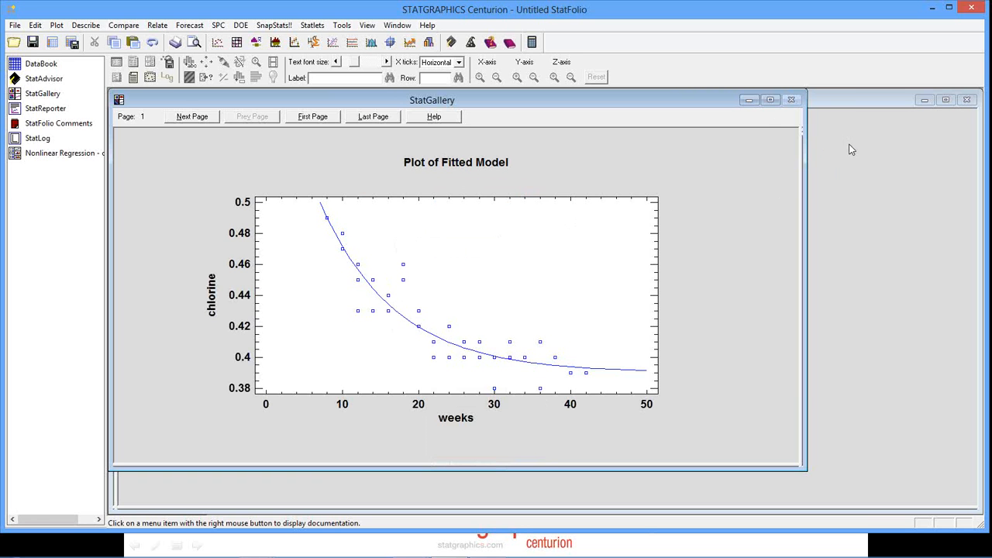
Step: Return to the regression plot and exclude the two points at 18 weeks, with chlorine 0.46 and 0.45, from the fit
{"action": "left_click", "coordinate": [846, 195]}
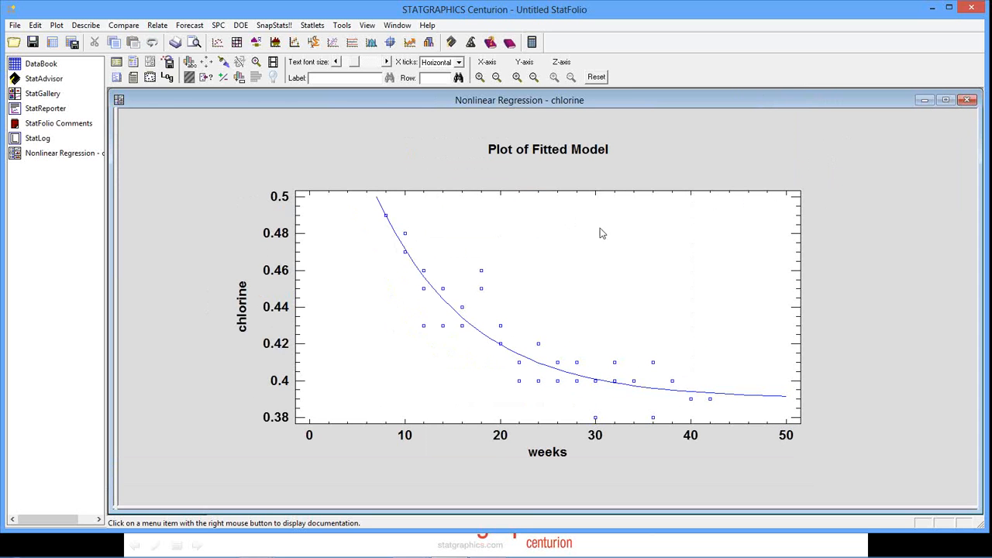
{"action": "left_click", "coordinate": [481, 272]}
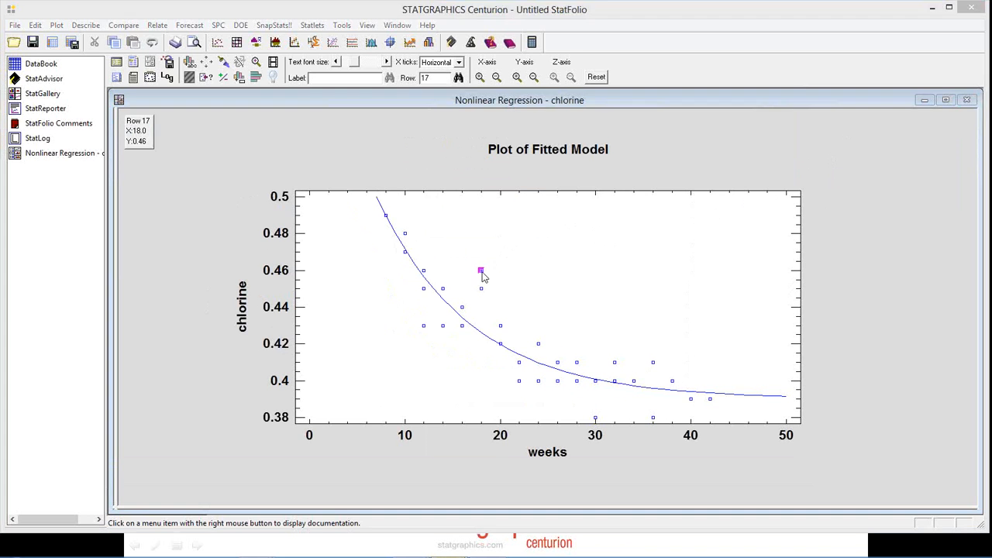
{"action": "left_click", "coordinate": [222, 79]}
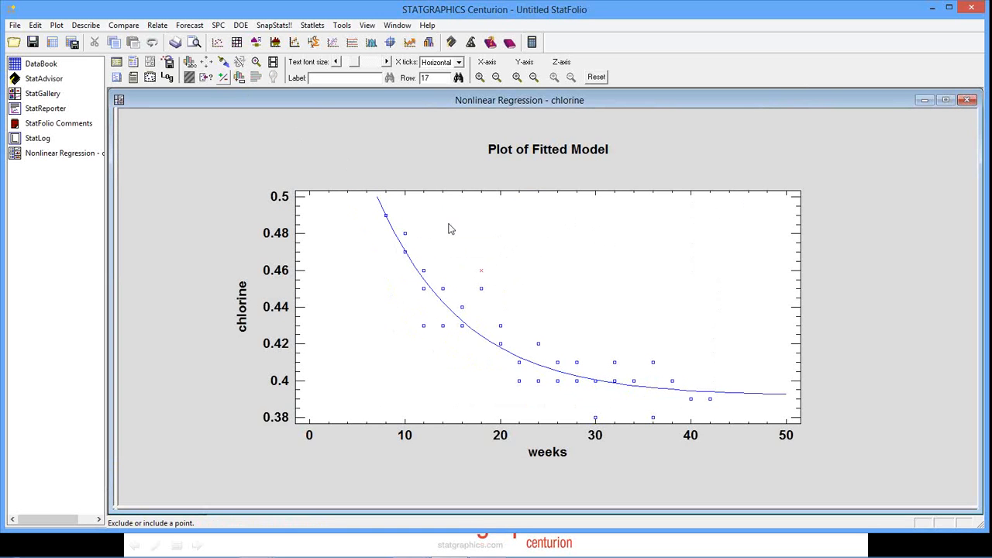
{"action": "left_click", "coordinate": [481, 290]}
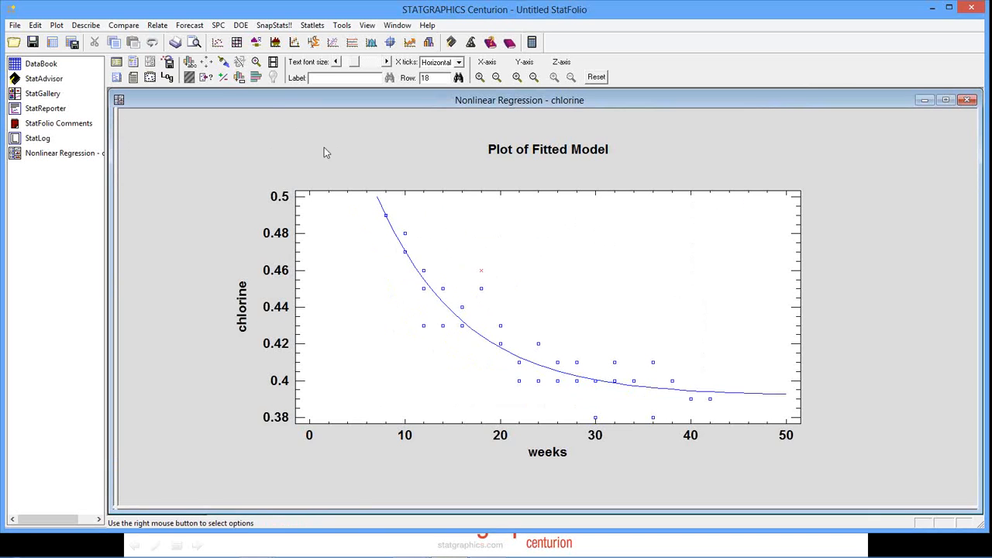
{"action": "left_click", "coordinate": [223, 79]}
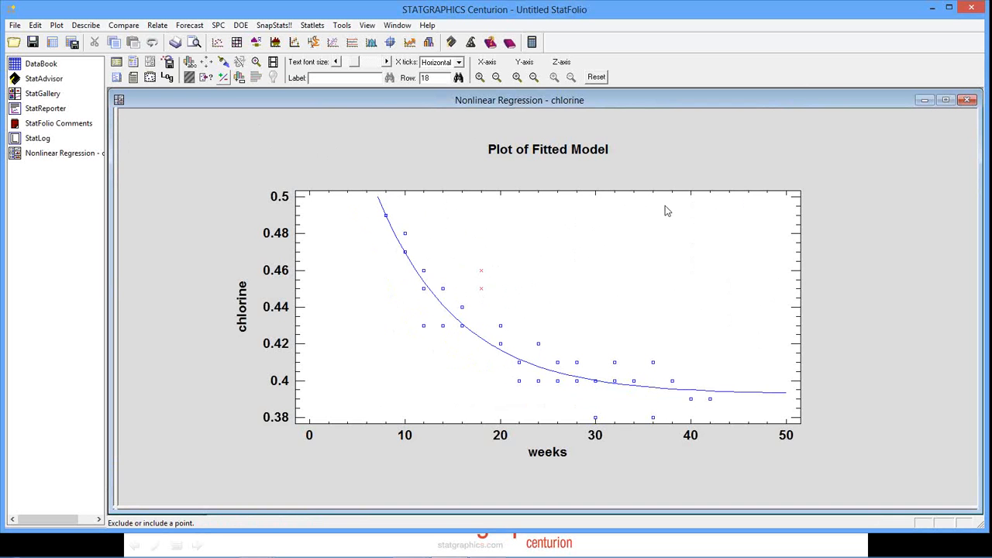
Step: Change the fitted curve's line color to red in the graphics options
{"action": "right_click", "coordinate": [701, 147]}
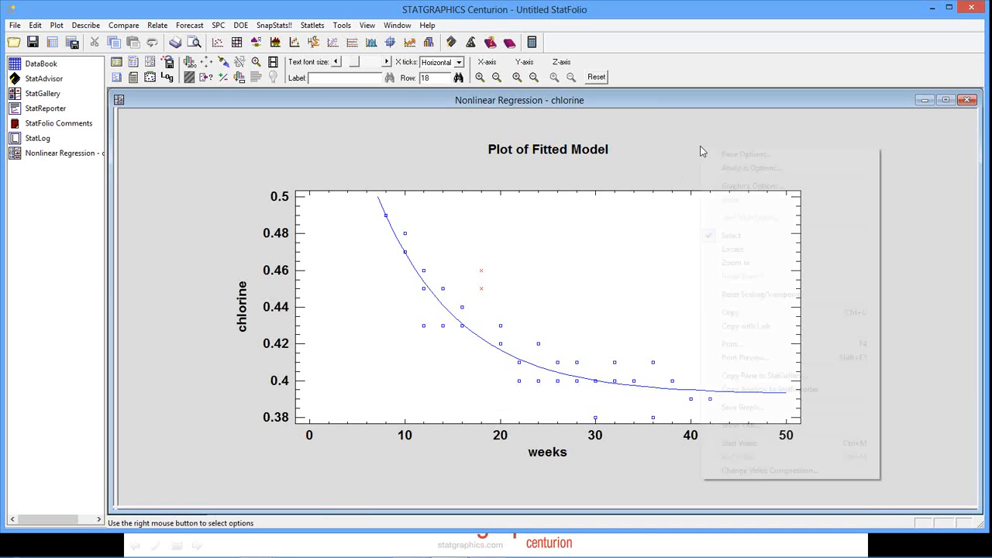
{"action": "left_click", "coordinate": [739, 189]}
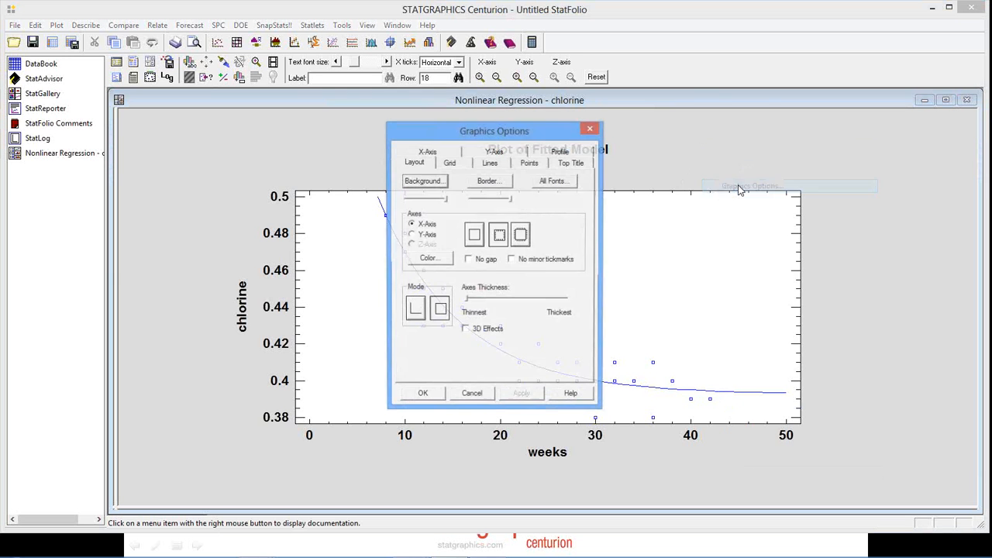
{"action": "left_click", "coordinate": [501, 168]}
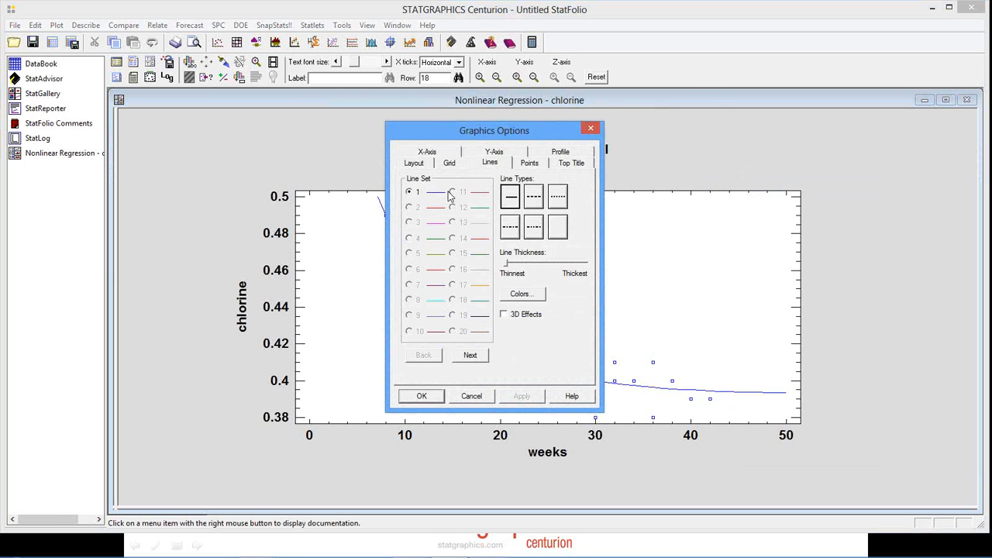
{"action": "left_click", "coordinate": [522, 296]}
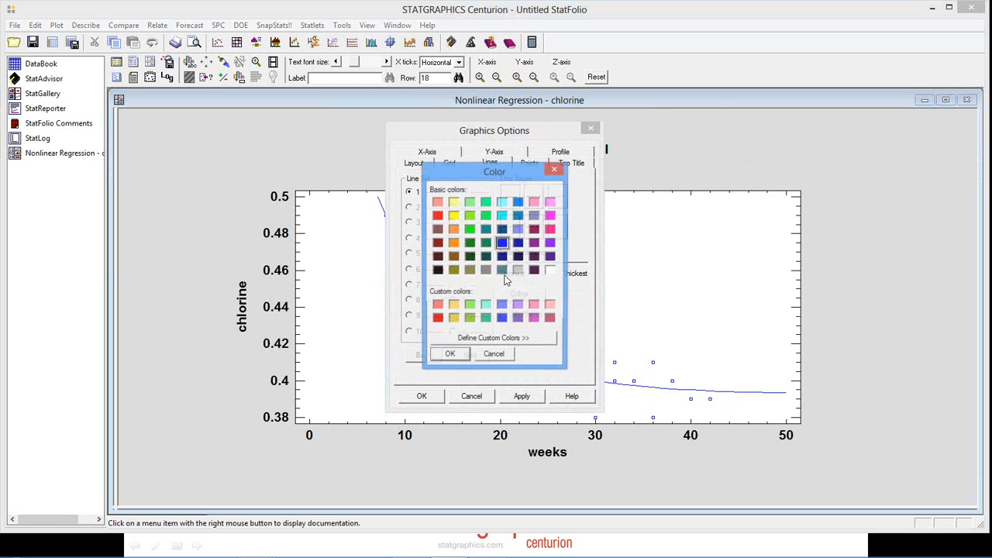
{"action": "left_click", "coordinate": [437, 215]}
{"action": "left_click", "coordinate": [452, 355]}
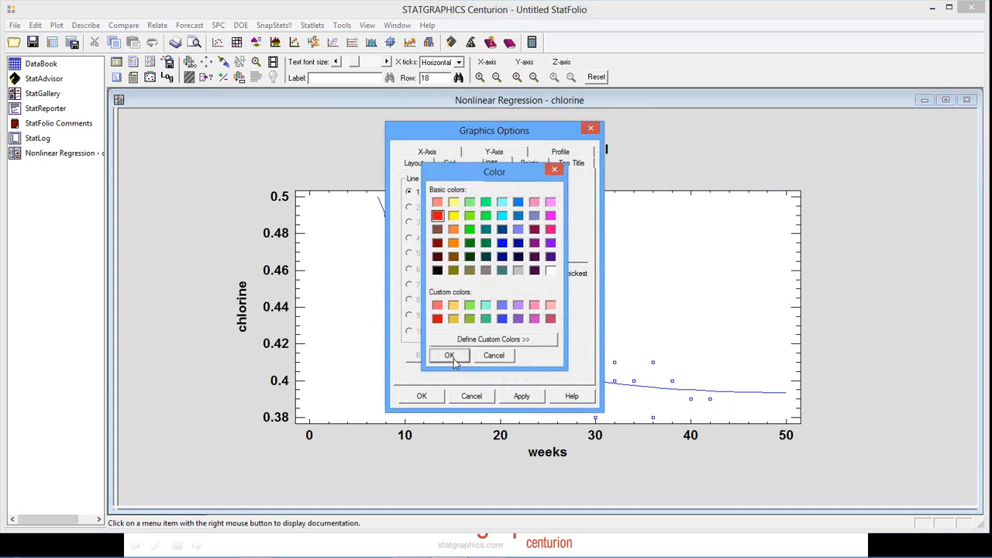
{"action": "left_click", "coordinate": [524, 398]}
{"action": "left_click", "coordinate": [419, 397]}
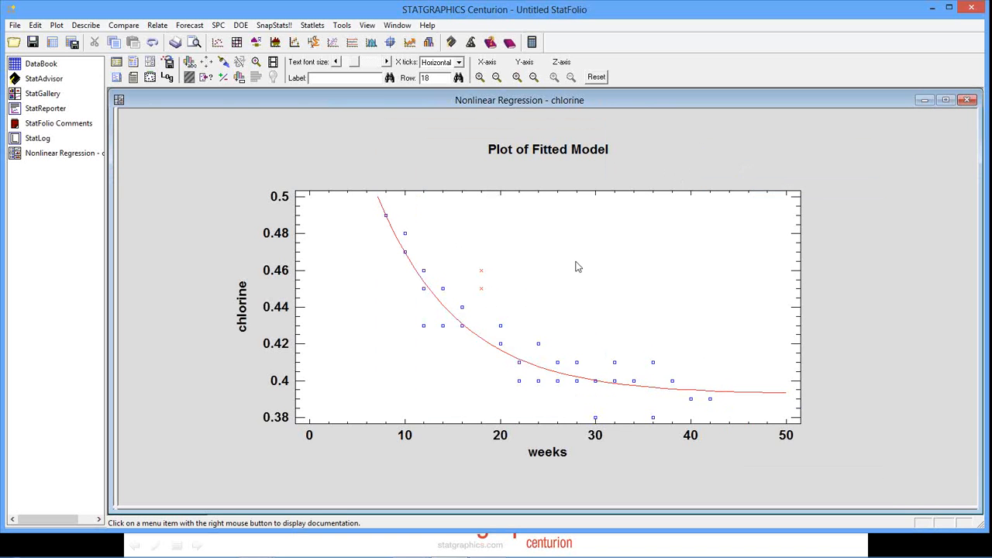
Step: Copy the refitted plot to StatGallery and paste it over the existing plot with the Overlay action
{"action": "right_click", "coordinate": [693, 147]}
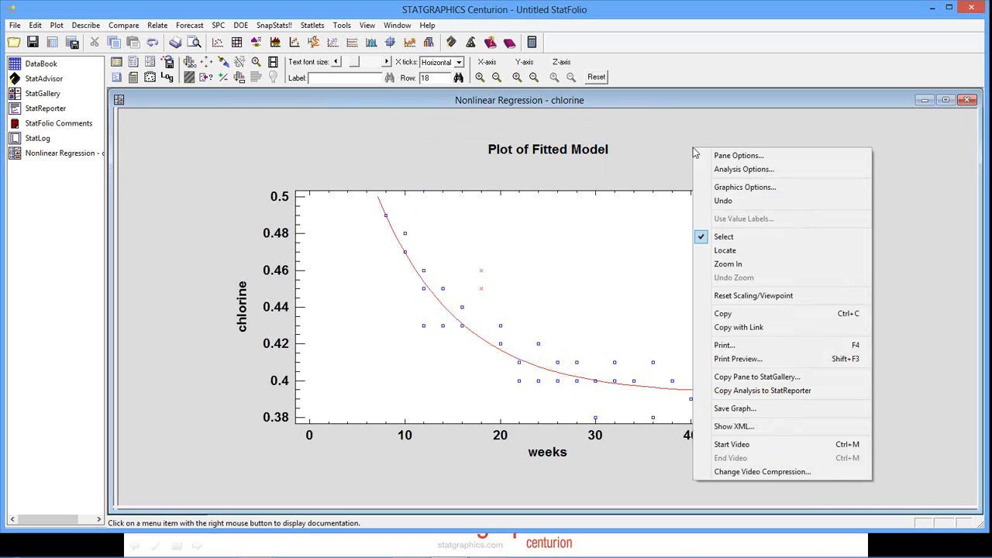
{"action": "left_click", "coordinate": [789, 377]}
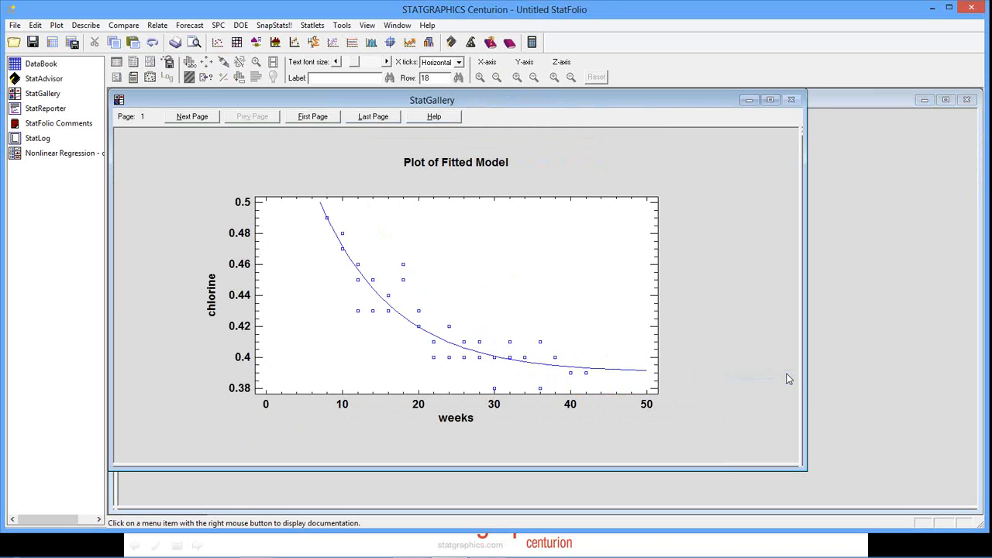
{"action": "right_click", "coordinate": [579, 152]}
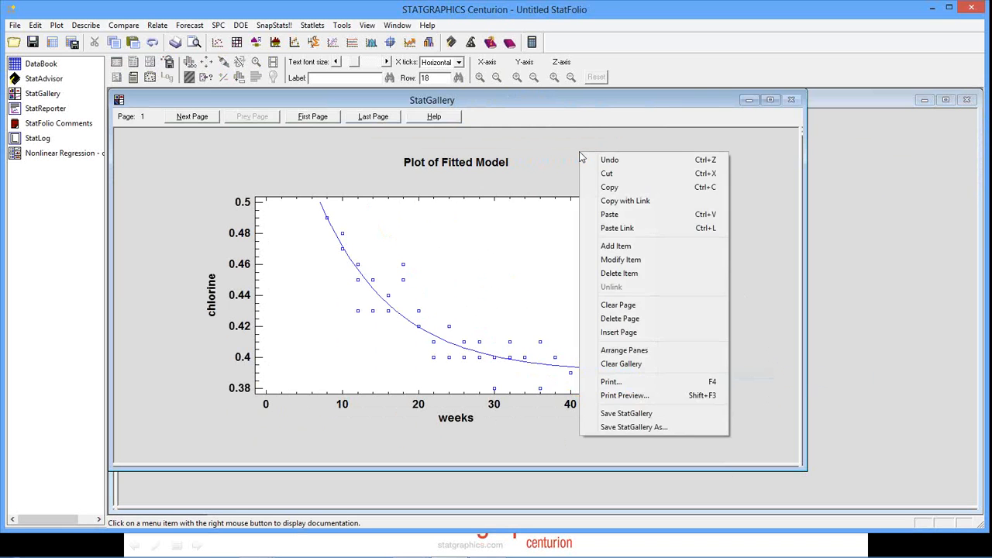
{"action": "left_click", "coordinate": [617, 215]}
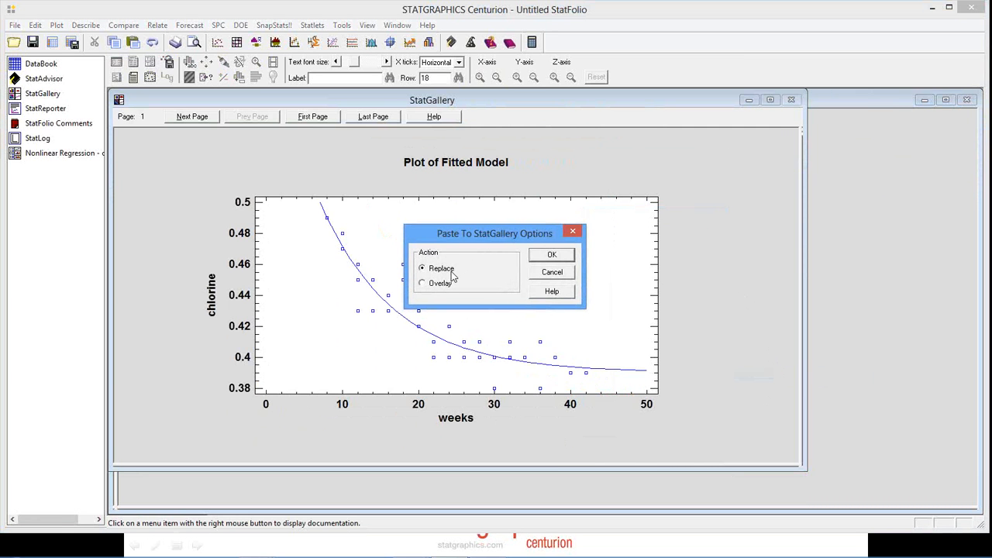
{"action": "left_click", "coordinate": [454, 288]}
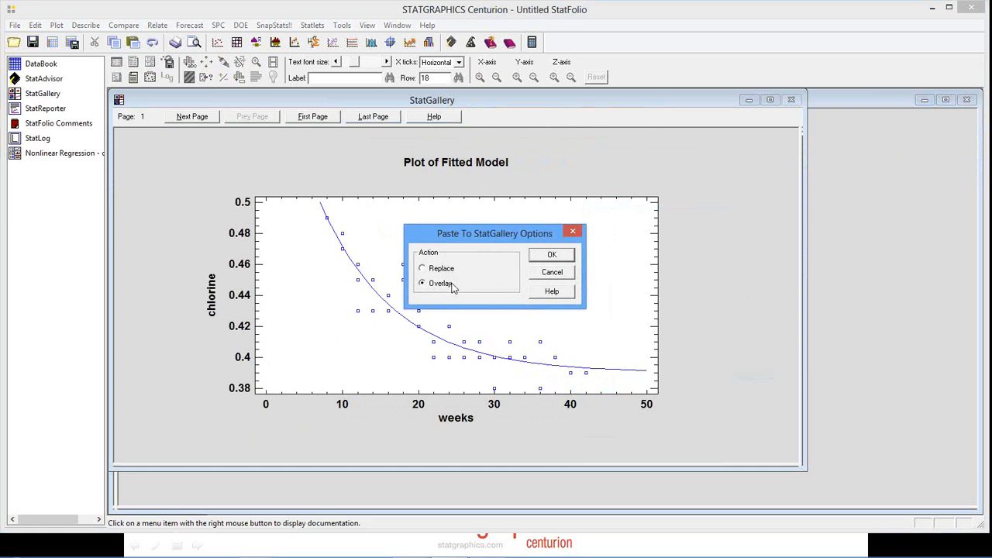
{"action": "left_click", "coordinate": [552, 256]}
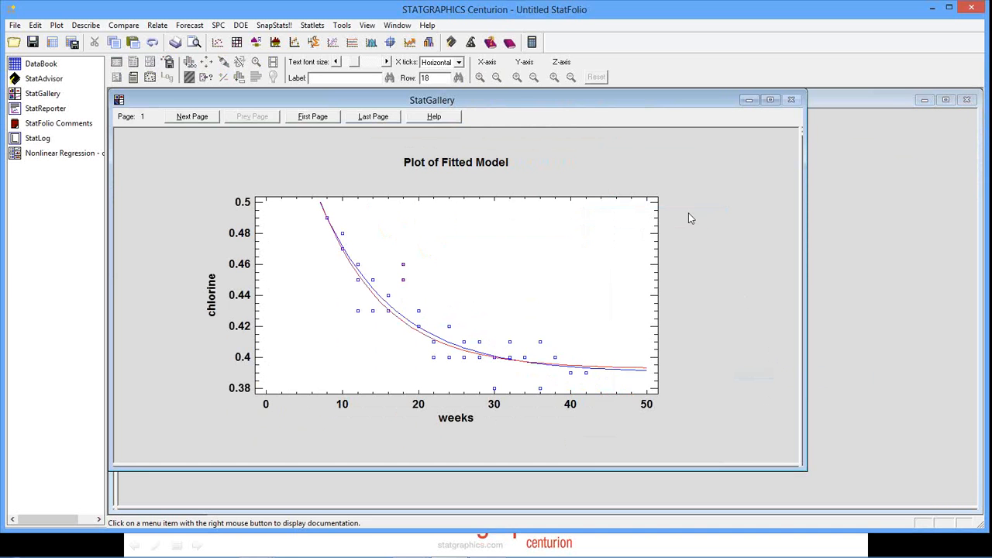
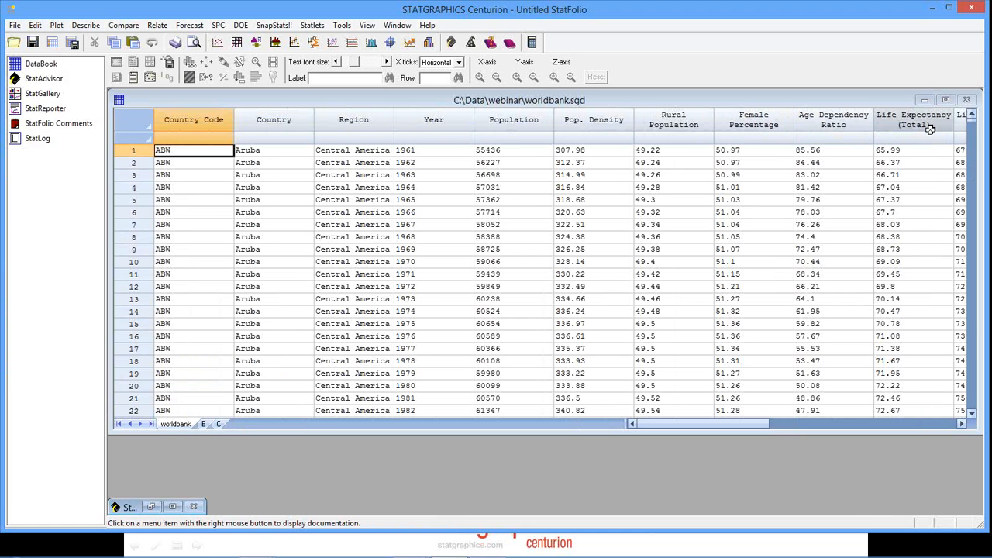
Step: Review the variables across the worldbank.sgd sheet, from the life expectancy columns to GDP per Capita
{"action": "left_click", "coordinate": [962, 424]}
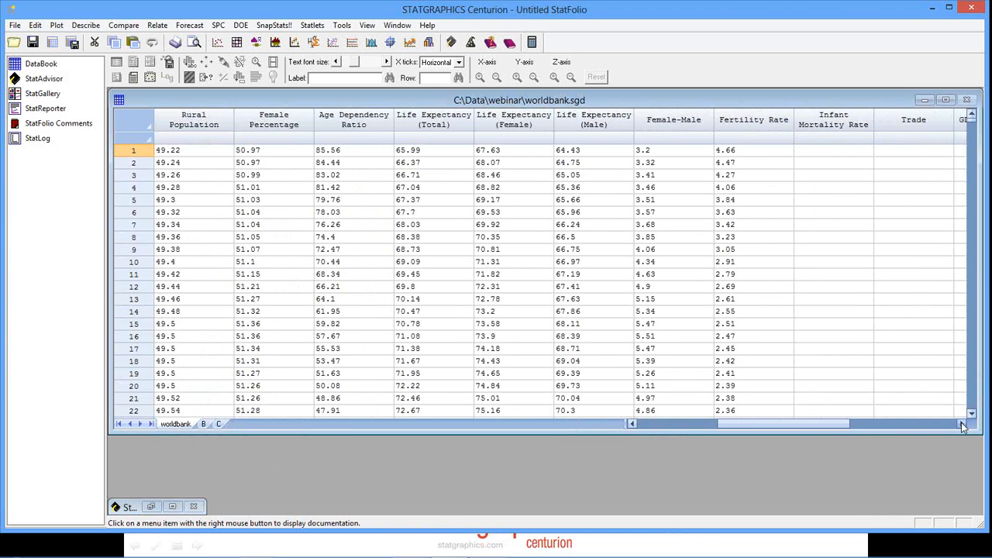
{"action": "left_click", "coordinate": [962, 424]}
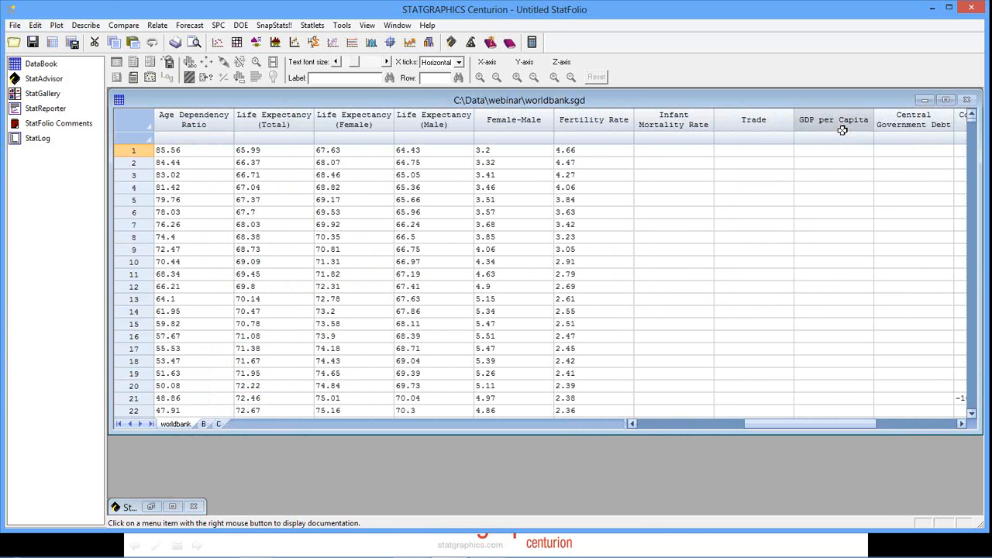
{"action": "left_click_drag", "start_coordinate": [808, 423], "coordinate": [701, 427]}
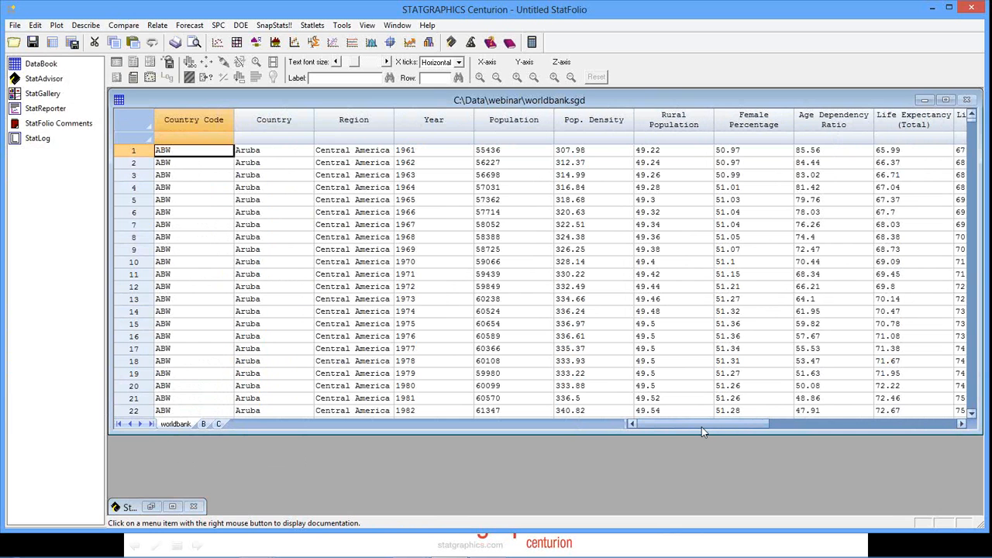
Step: Examine the Region column for the different countries down the rows of the worldbank.sgd sheet
{"action": "left_click", "coordinate": [375, 121]}
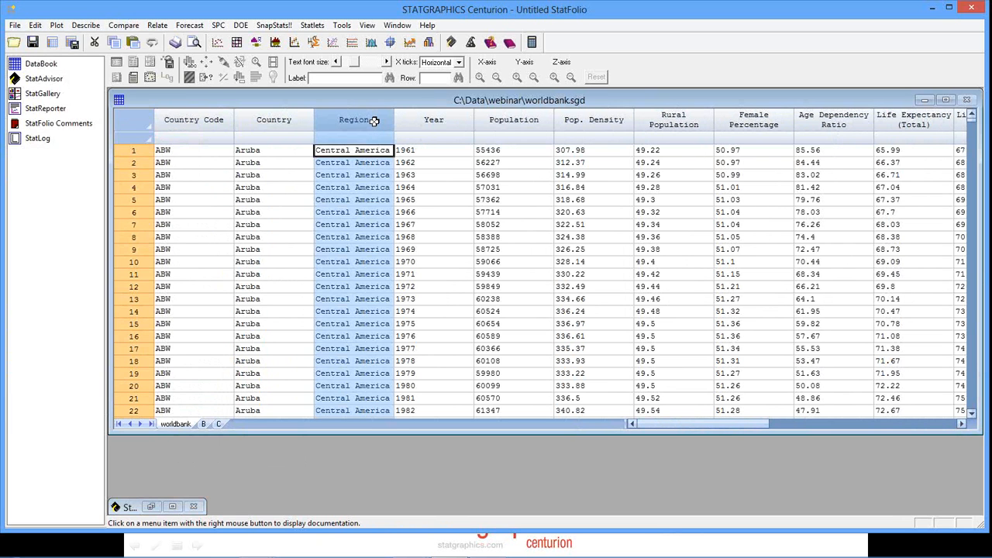
{"action": "left_click", "coordinate": [373, 176]}
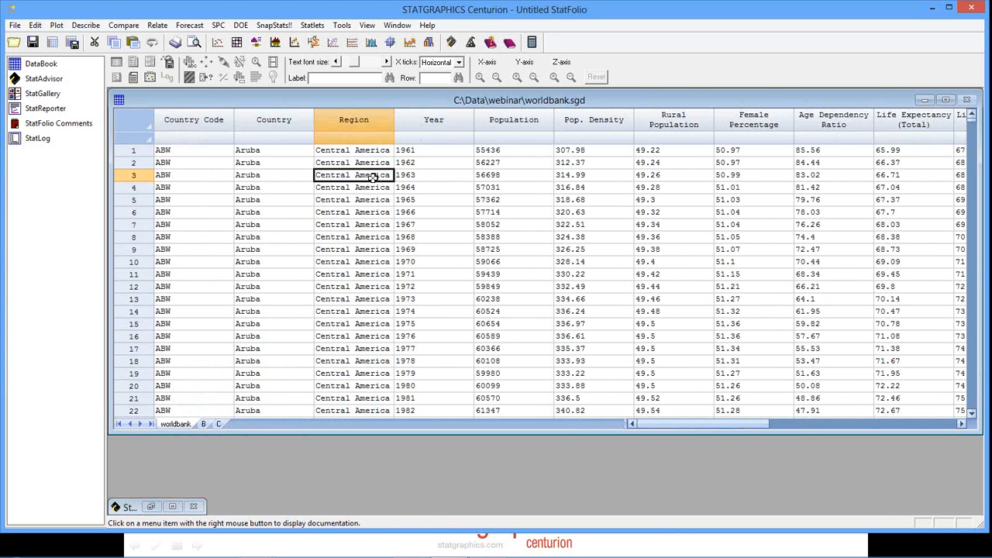
{"action": "key", "text": "Page_Down"}
{"action": "key", "text": "Page_Down"}
{"action": "key", "text": "Page_Down"}
{"action": "key", "text": "Page_Down"}
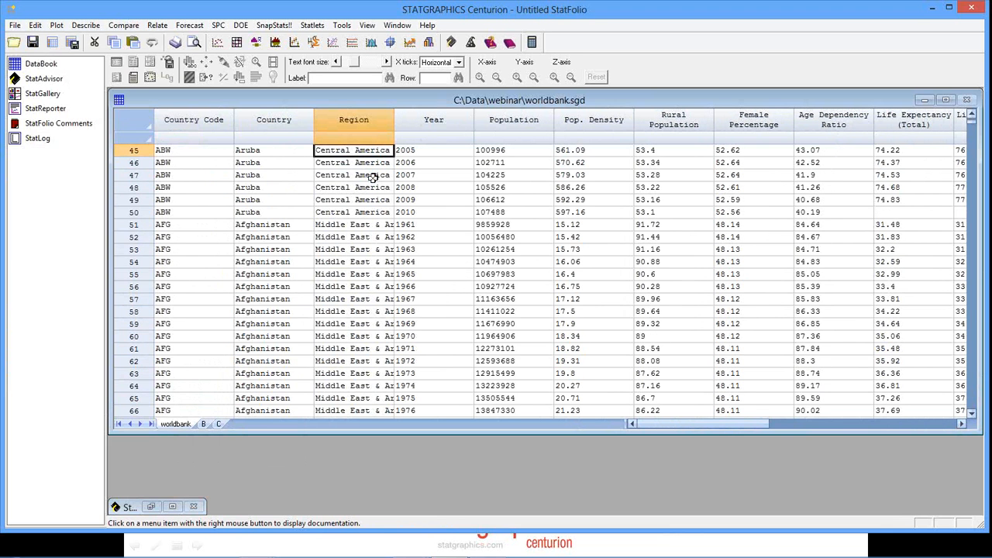
{"action": "key", "text": "Page_Down"}
{"action": "key", "text": "Page_Down"}
{"action": "key", "text": "Page_Down"}
{"action": "key", "text": "Page_Down"}
{"action": "key", "text": "Page_Down"}
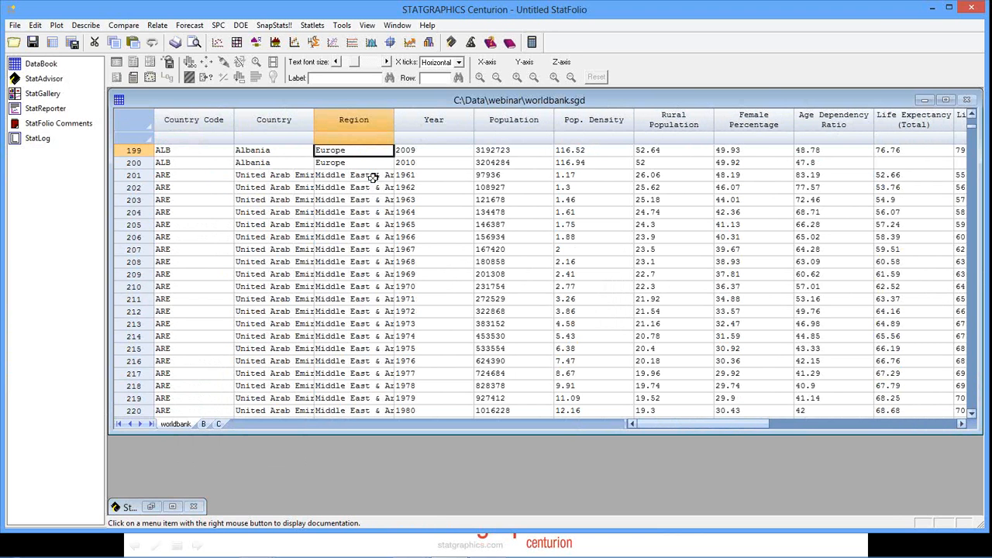
{"action": "key", "text": "Page_Up"}
{"action": "key", "text": "Page_Up"}
{"action": "key", "text": "Page_Up"}
{"action": "key", "text": "Page_Up"}
{"action": "key", "text": "Page_Up"}
{"action": "key", "text": "Page_Up"}
{"action": "key", "text": "Page_Up"}
{"action": "key", "text": "Page_Up"}
{"action": "key", "text": "Page_Up"}
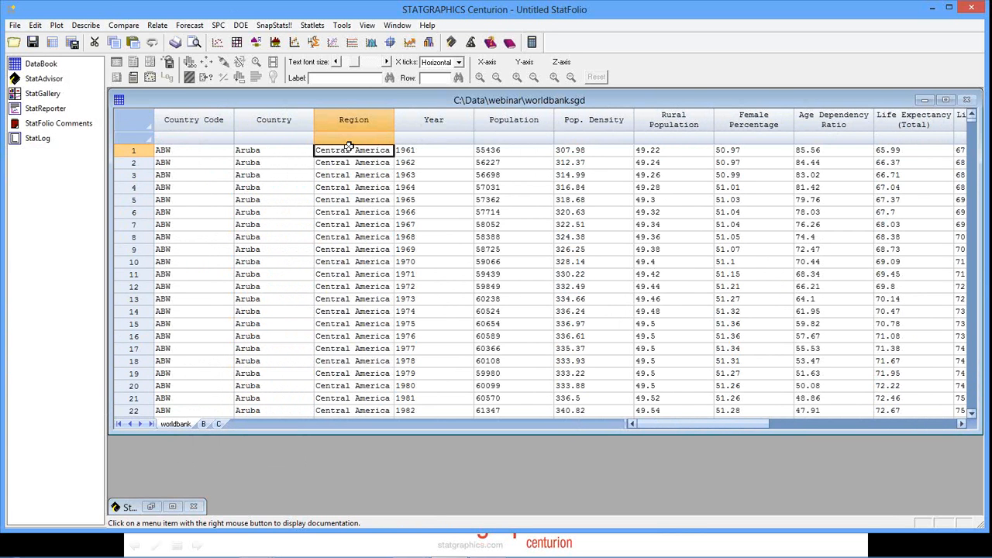
Step: Start a Simple Regression analysis with Life Expectancy (Total) as the Y variable
{"action": "left_click", "coordinate": [159, 26]}
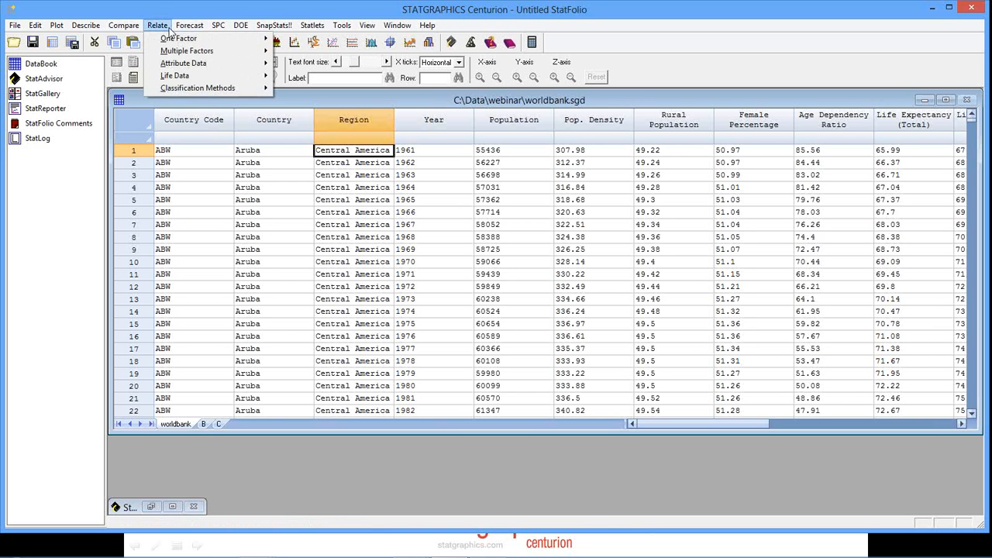
{"action": "mouse_move", "coordinate": [175, 39]}
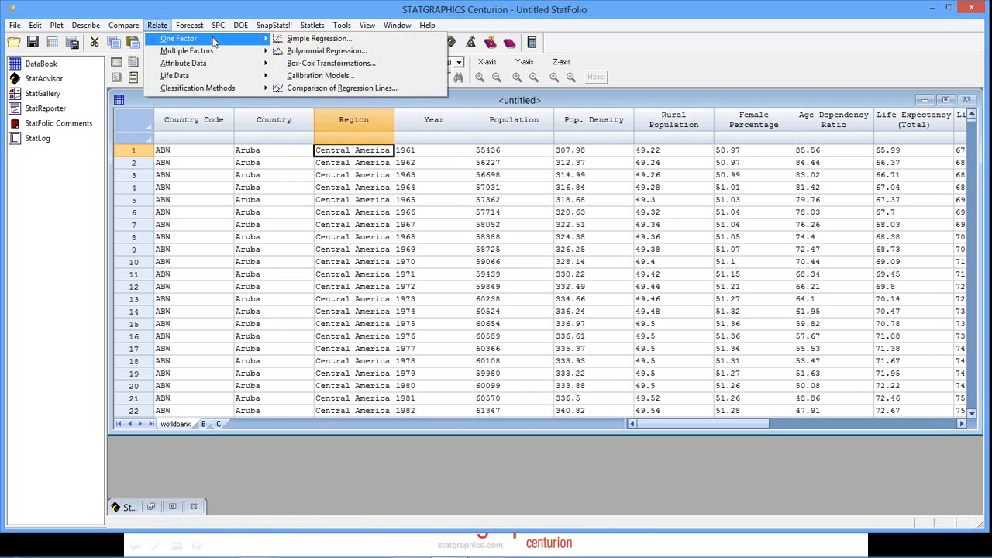
{"action": "left_click", "coordinate": [341, 39]}
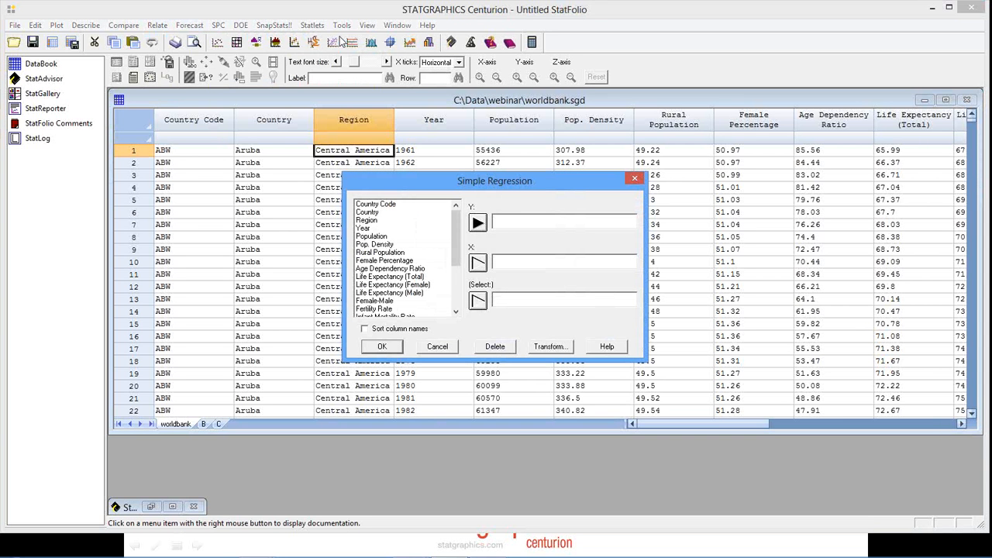
{"action": "left_click", "coordinate": [411, 277]}
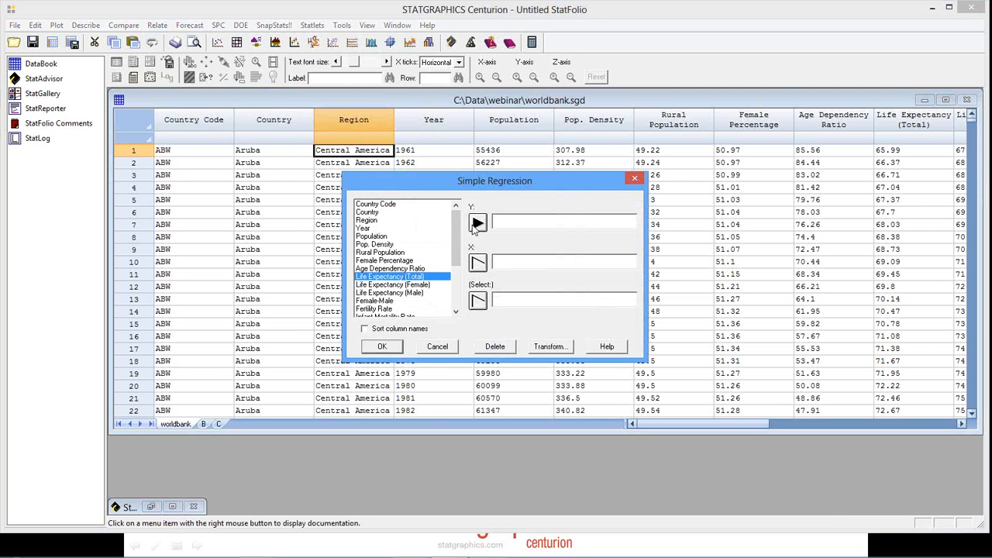
{"action": "left_click", "coordinate": [475, 229]}
{"action": "left_click_drag", "start_coordinate": [455, 226], "coordinate": [455, 254]}
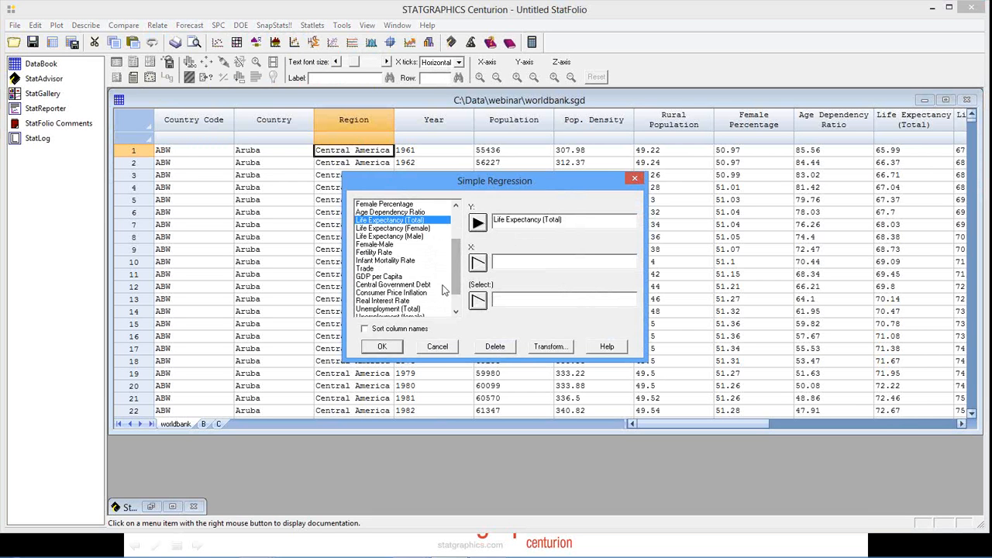
Step: Try to build a LOG expression of GDP per Capita for the X variable
{"action": "left_click", "coordinate": [399, 278]}
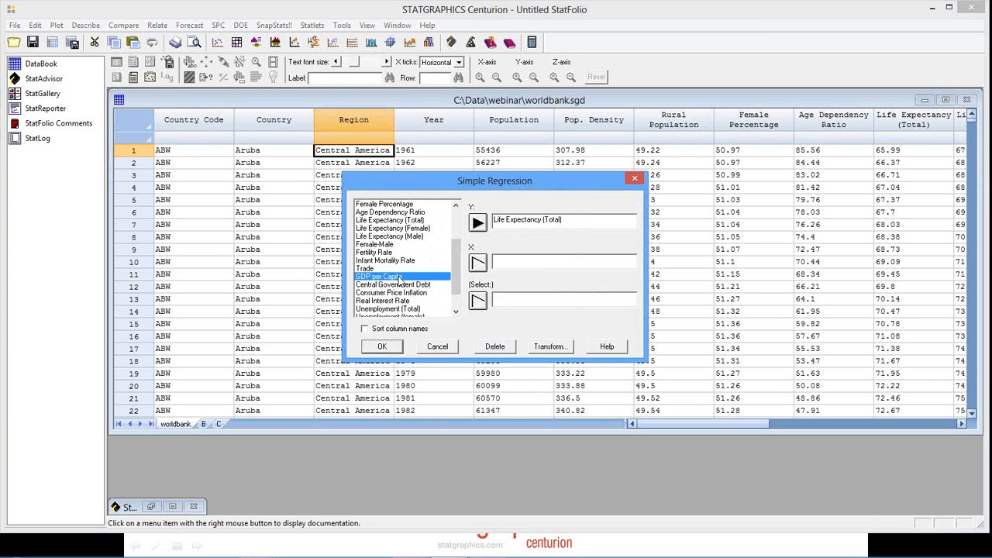
{"action": "left_click", "coordinate": [536, 264]}
{"action": "type", "text": "LOG("}
{"action": "double_click", "coordinate": [390, 279]}
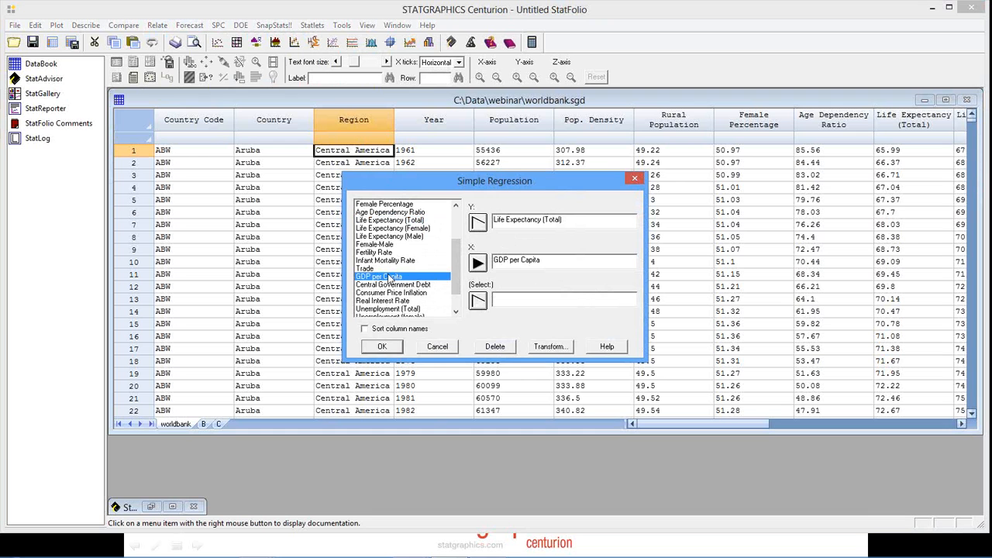
Step: Replace the X variable entry with LOG(GDP per Capita)
{"action": "left_click", "coordinate": [546, 264]}
{"action": "left_click_drag", "start_coordinate": [547, 264], "coordinate": [487, 266]}
{"action": "key", "text": "BackSpace"}
{"action": "type", "text": "LOG("}
{"action": "double_click", "coordinate": [410, 277]}
Step: Run the regression for year=2009 with the default tables and graphs, and view the Plot of Fitted Model enlarged
{"action": "left_click", "coordinate": [547, 299]}
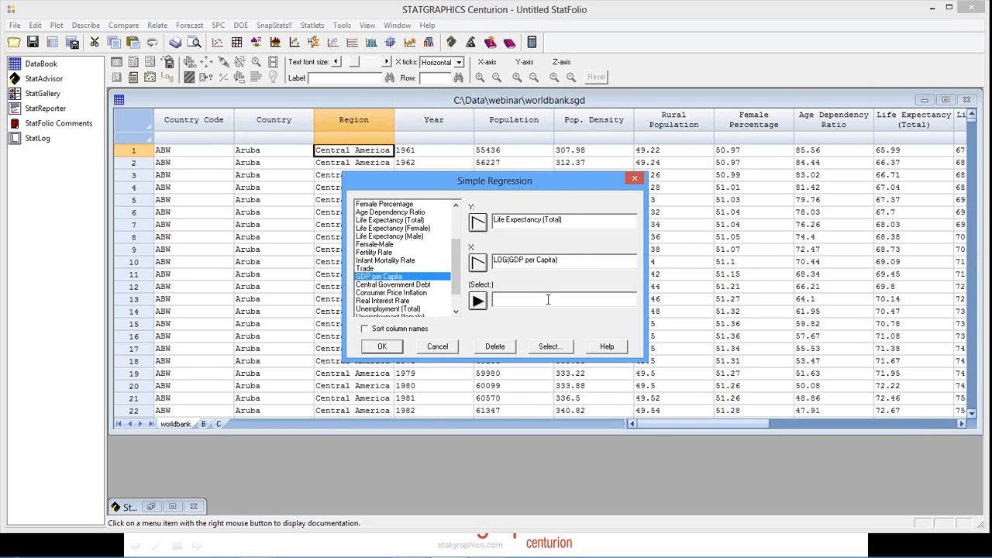
{"action": "type", "text": "year=2009"}
{"action": "left_click", "coordinate": [390, 349]}
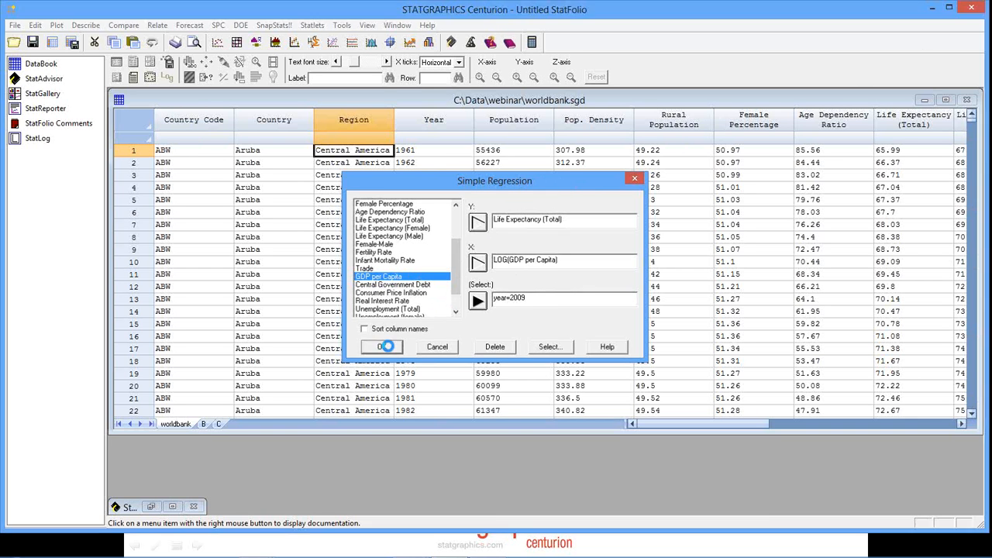
{"action": "left_click", "coordinate": [401, 354]}
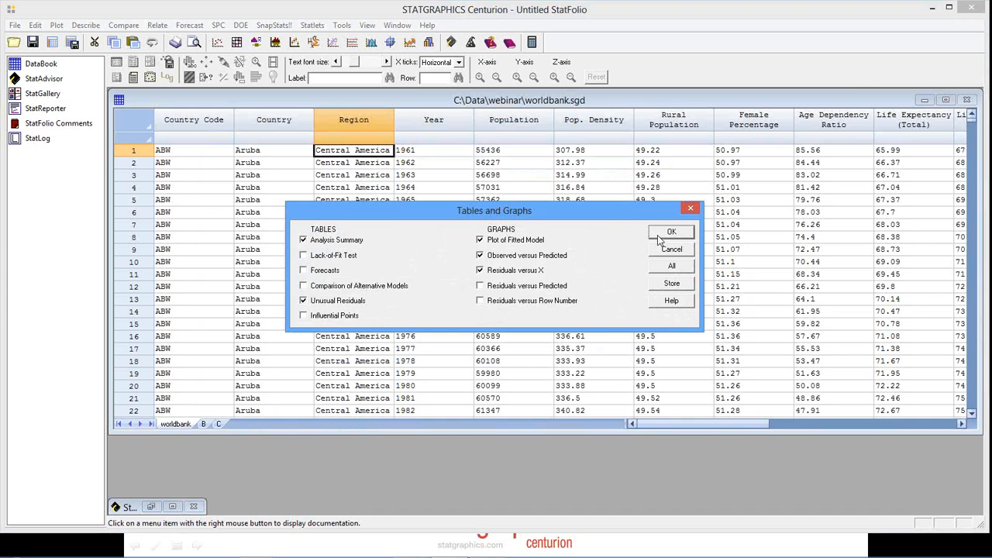
{"action": "left_click", "coordinate": [669, 232]}
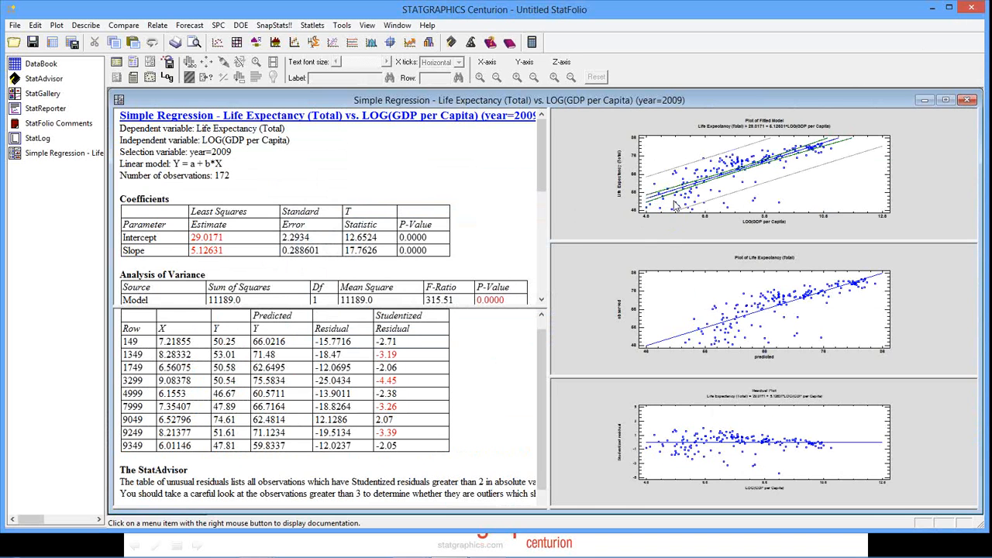
{"action": "double_click", "coordinate": [769, 204]}
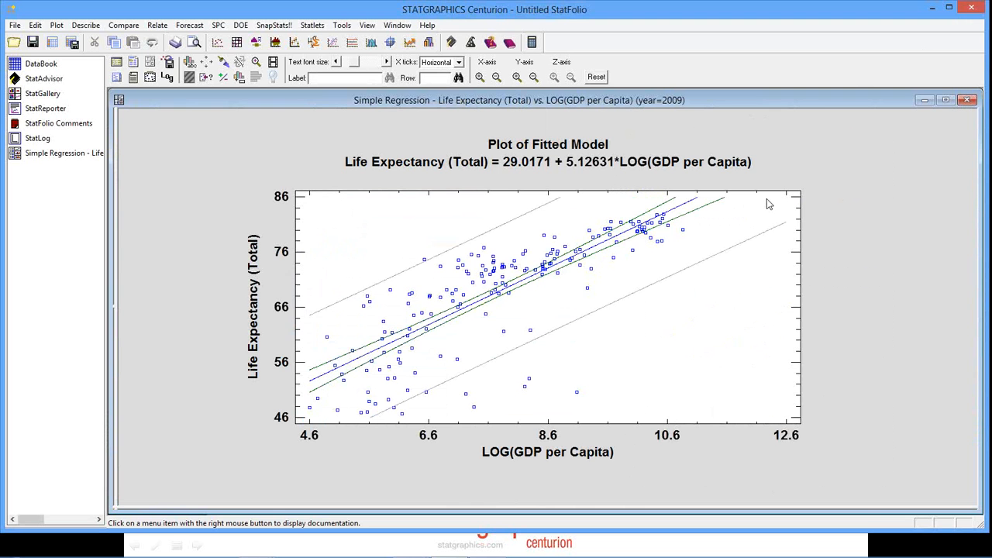
{"action": "double_click", "coordinate": [835, 200]}
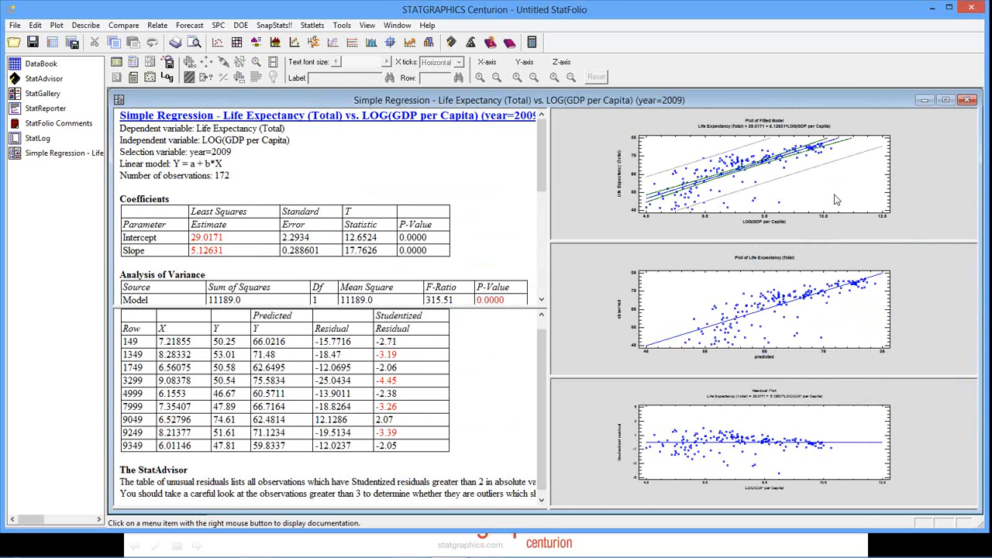
Step: Repeat the regression analysis by values in Region with axis scaling held constant, generating all the windows
{"action": "left_click", "coordinate": [36, 26]}
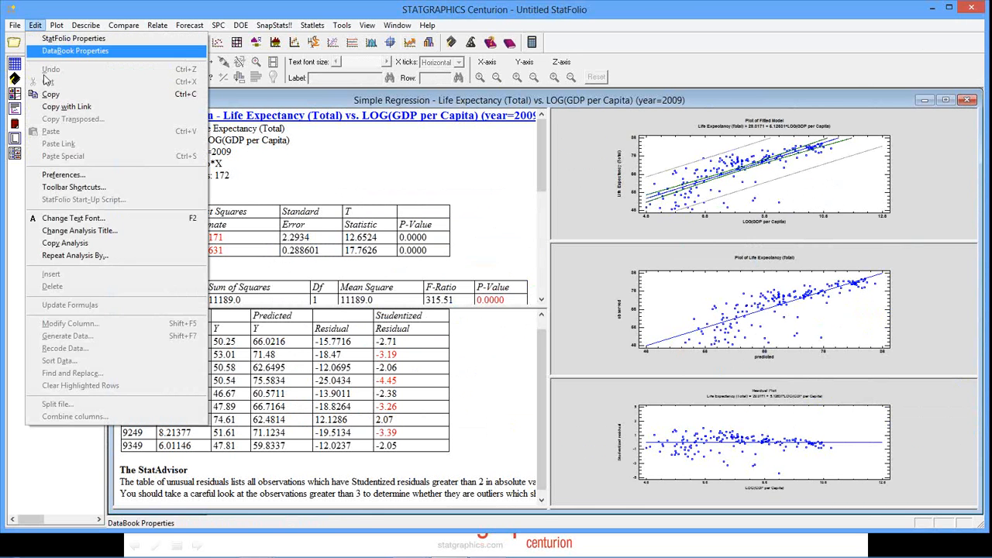
{"action": "left_click", "coordinate": [84, 256]}
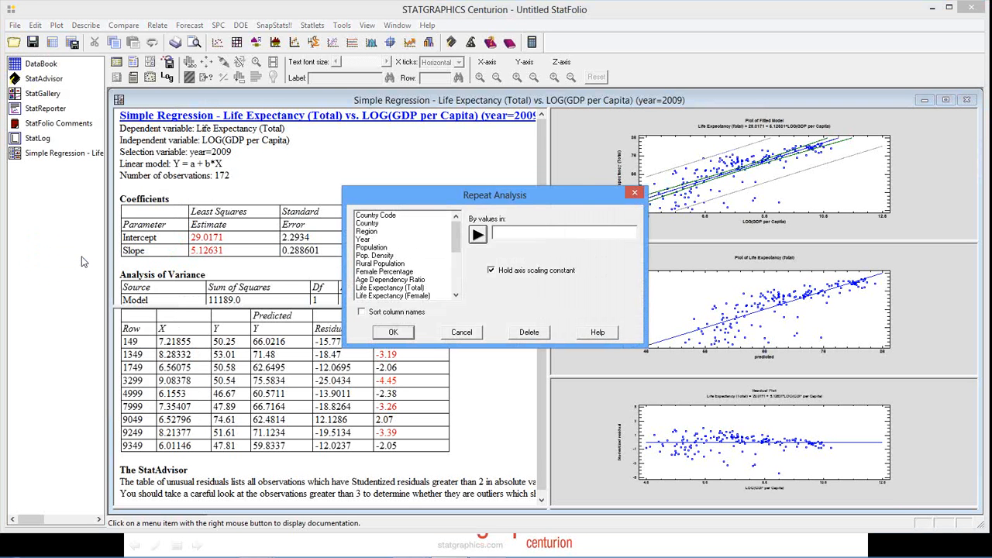
{"action": "left_click", "coordinate": [373, 233]}
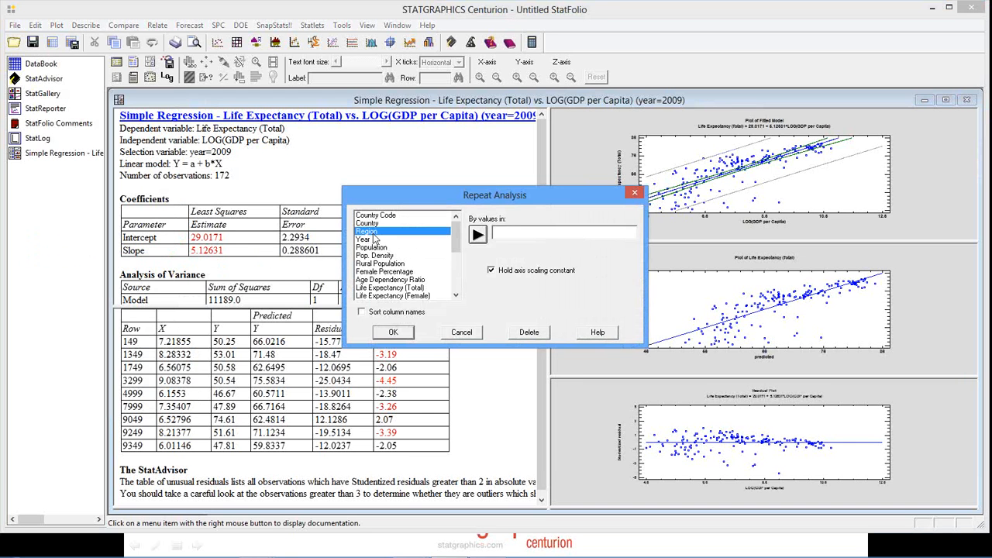
{"action": "left_click", "coordinate": [478, 236]}
{"action": "left_click", "coordinate": [395, 332]}
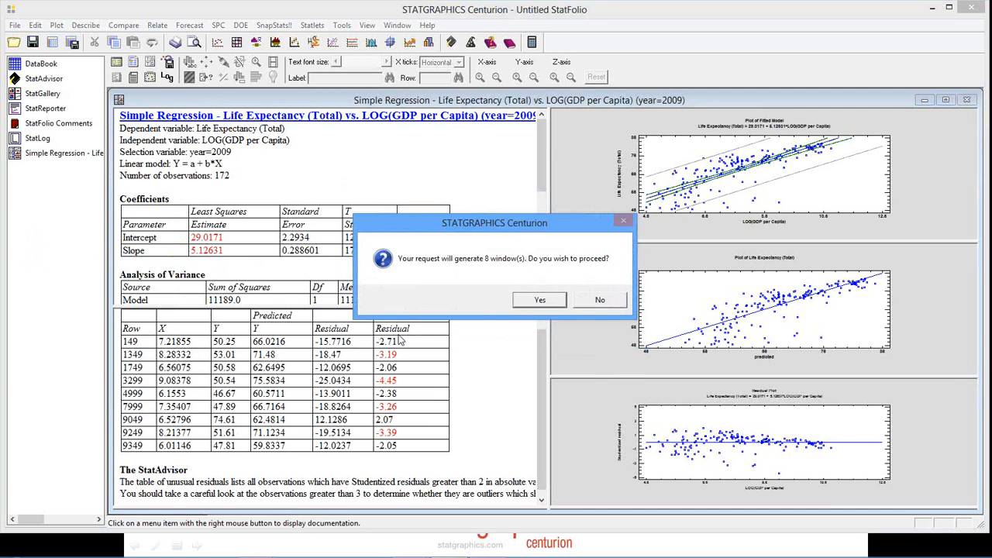
{"action": "left_click", "coordinate": [521, 298]}
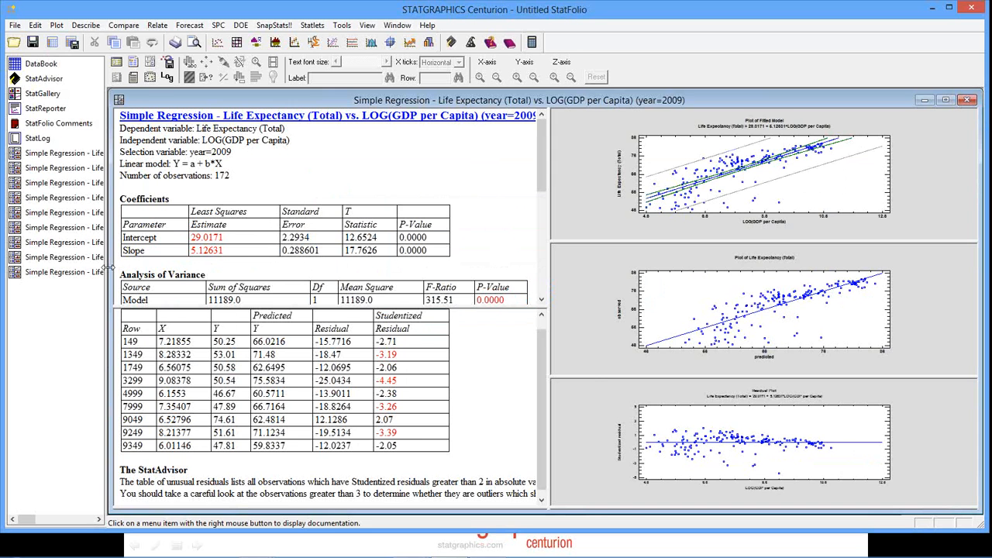
Step: Widen the analysis list to read the full regression titles by region, and narrow it again
{"action": "left_click_drag", "start_coordinate": [109, 268], "coordinate": [160, 260]}
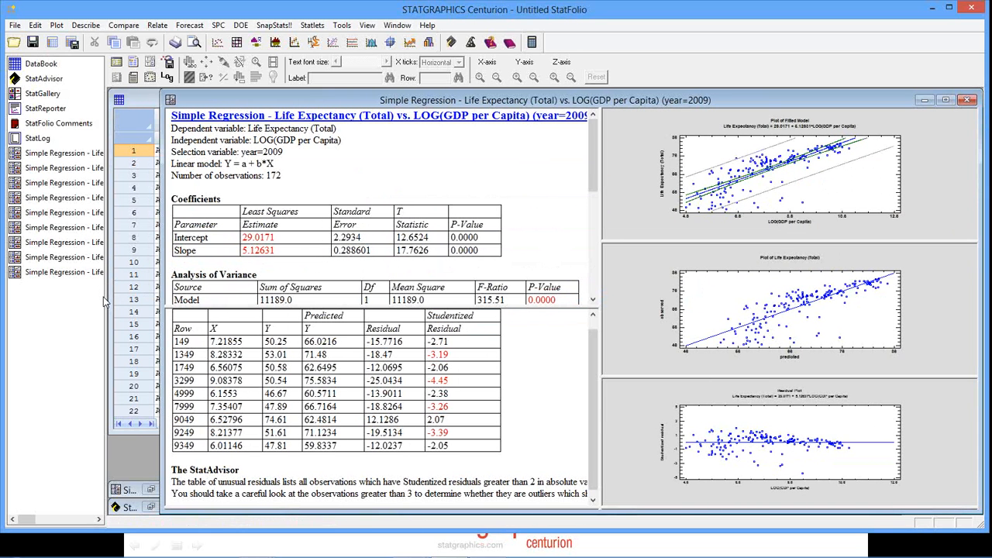
{"action": "left_click_drag", "start_coordinate": [105, 298], "coordinate": [444, 305]}
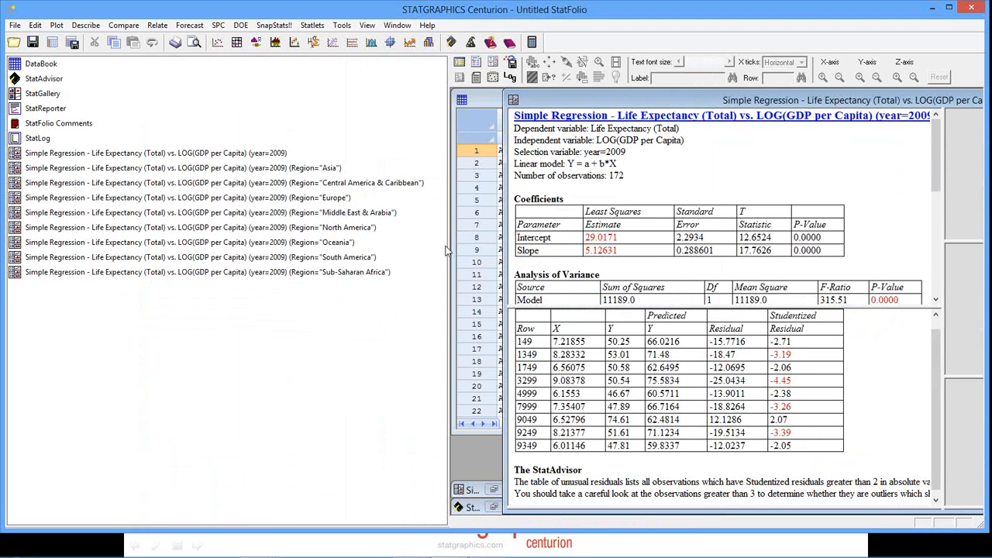
{"action": "left_click_drag", "start_coordinate": [449, 255], "coordinate": [85, 229]}
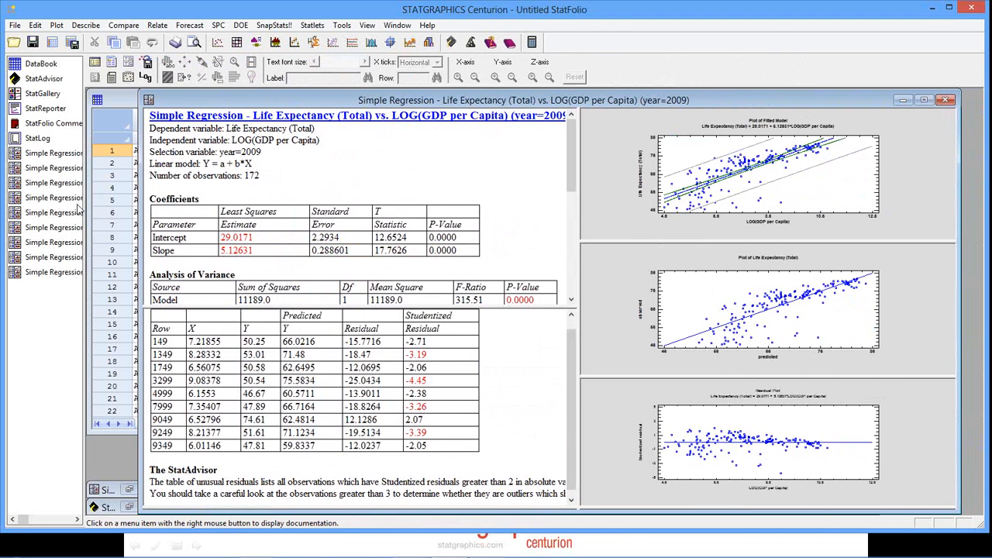
Step: Review the regression results for Asia, Central America & Caribbean, Europe, and Middle East & Arabia
{"action": "left_click", "coordinate": [47, 171]}
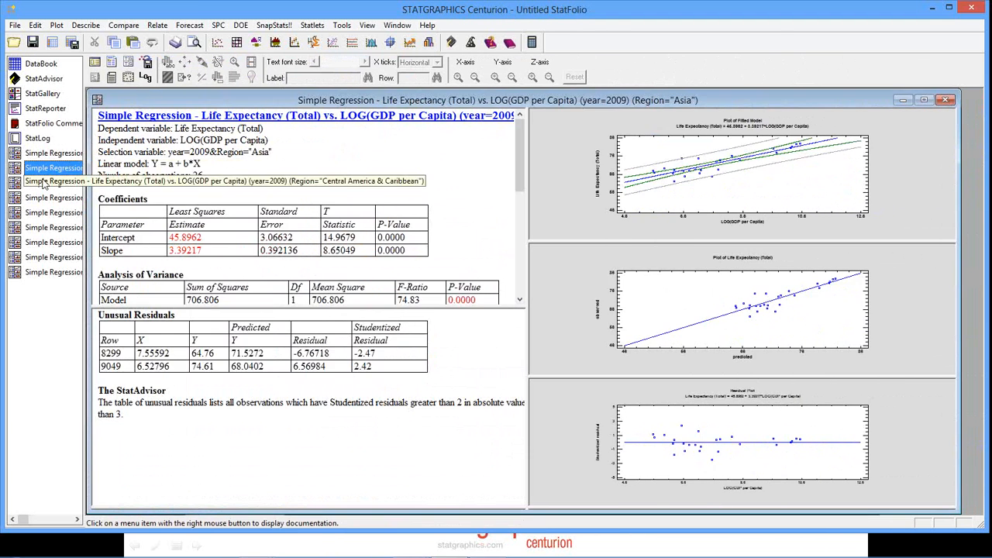
{"action": "left_click", "coordinate": [42, 184]}
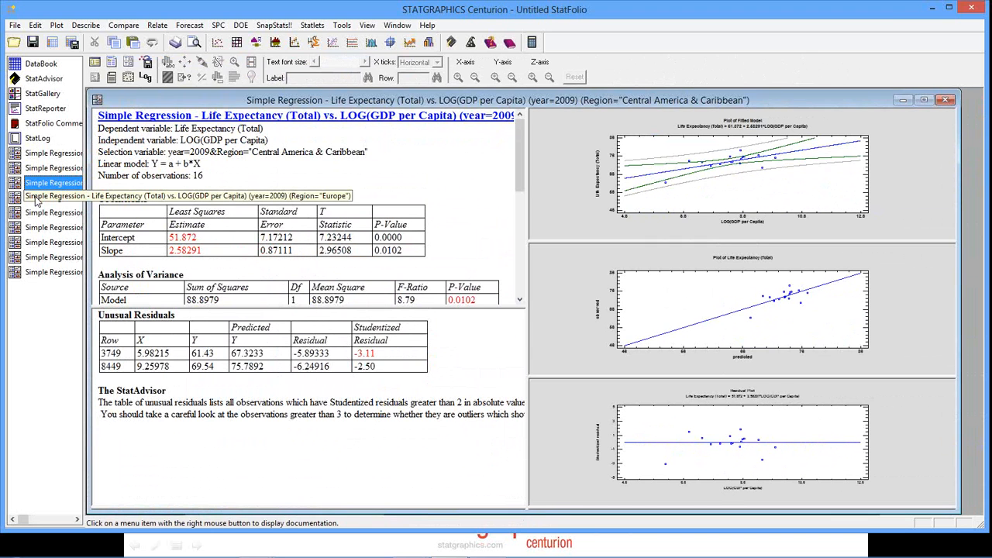
{"action": "left_click", "coordinate": [42, 199]}
{"action": "left_click", "coordinate": [29, 217]}
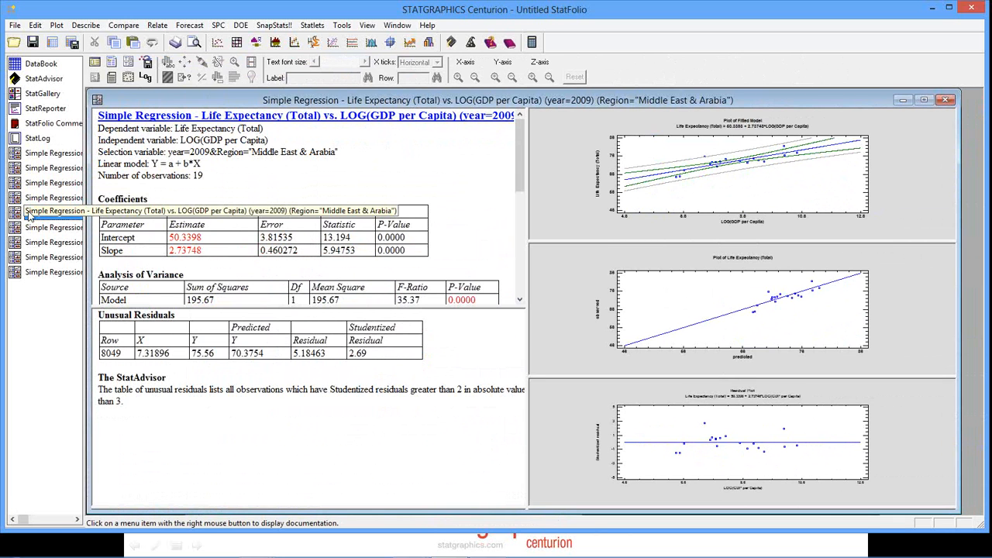
{"action": "left_click", "coordinate": [29, 213]}
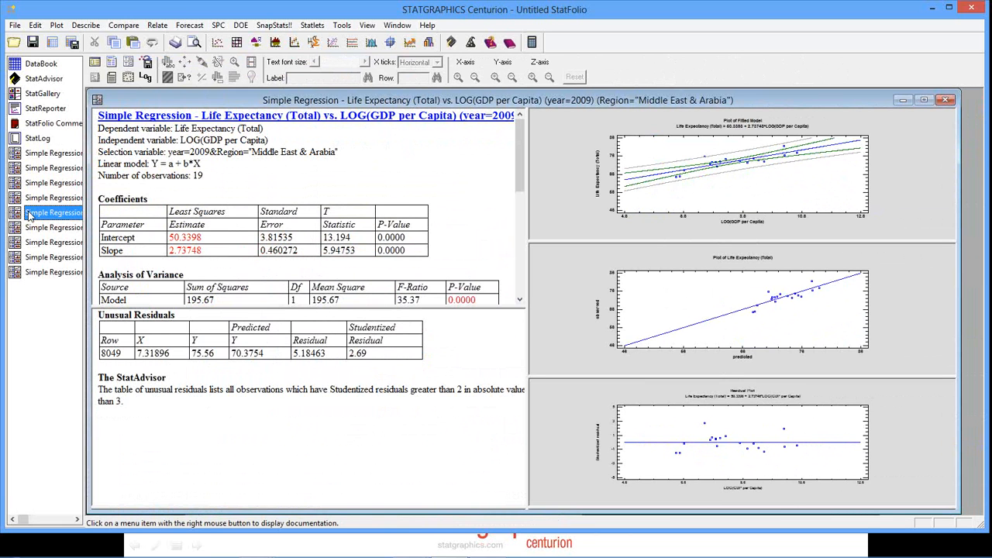
{"action": "mouse_move", "coordinate": [853, 556]}
{"action": "left_click", "coordinate": [843, 545]}
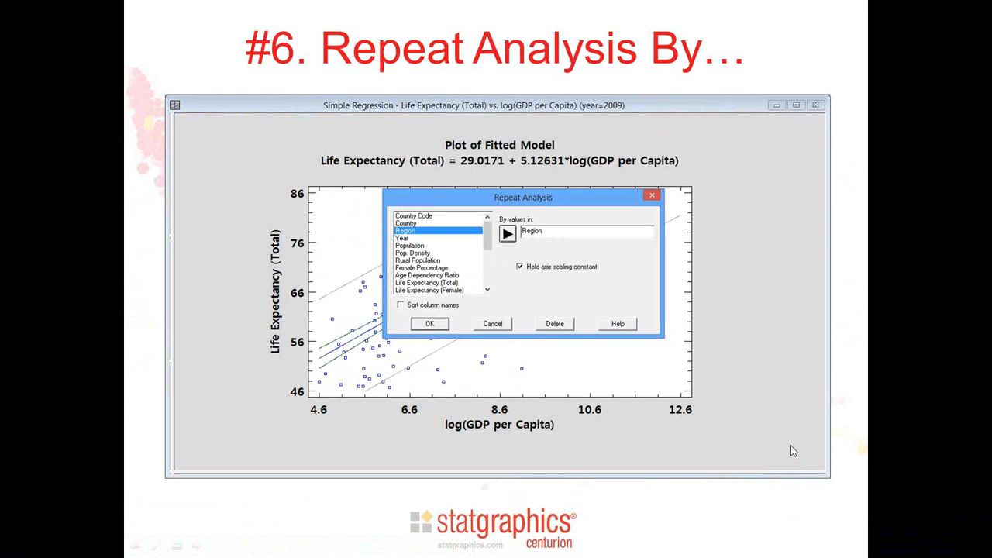
{"action": "left_click", "coordinate": [790, 445]}
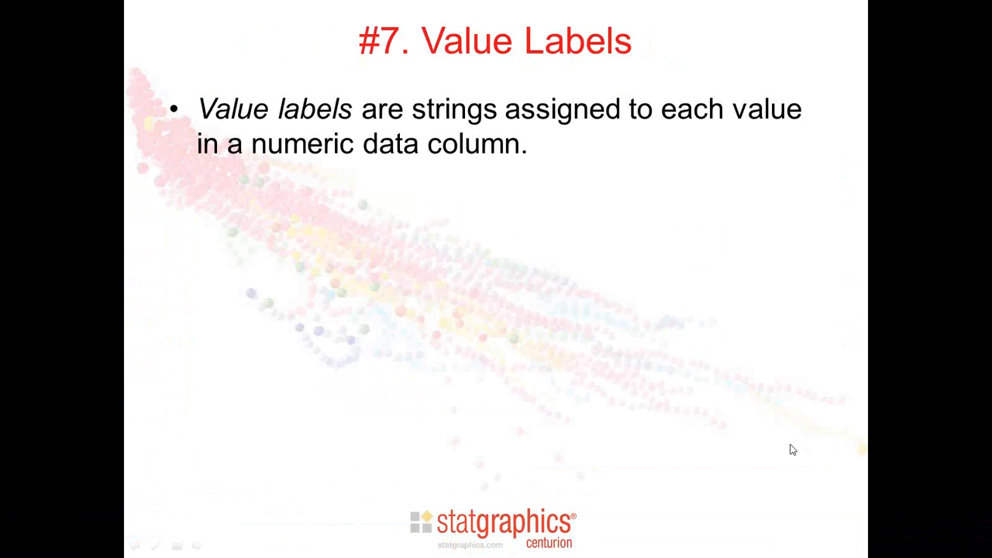
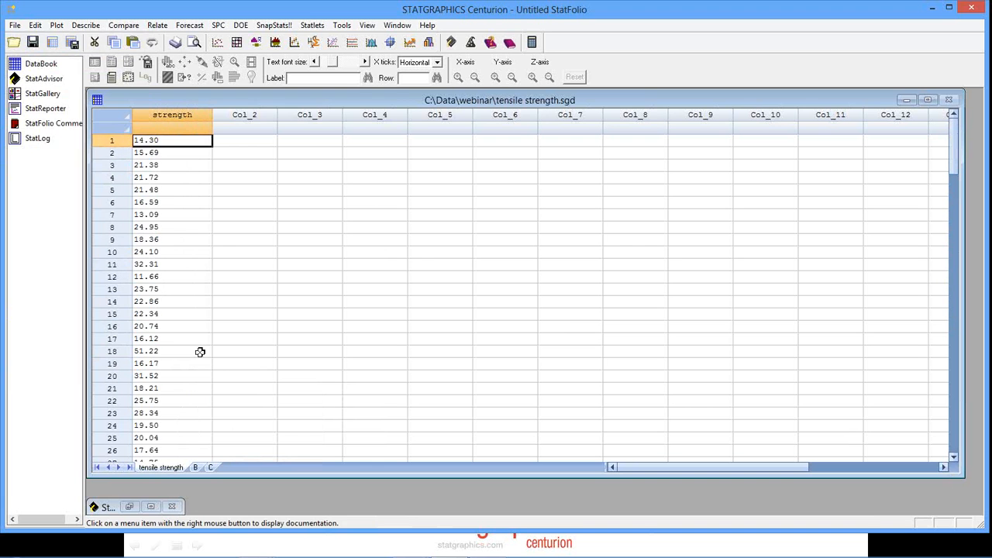
Step: Copy the strength column with column names and comments into the empty second column of the tensile strength sheet
{"action": "left_click", "coordinate": [177, 113]}
{"action": "right_click", "coordinate": [177, 110]}
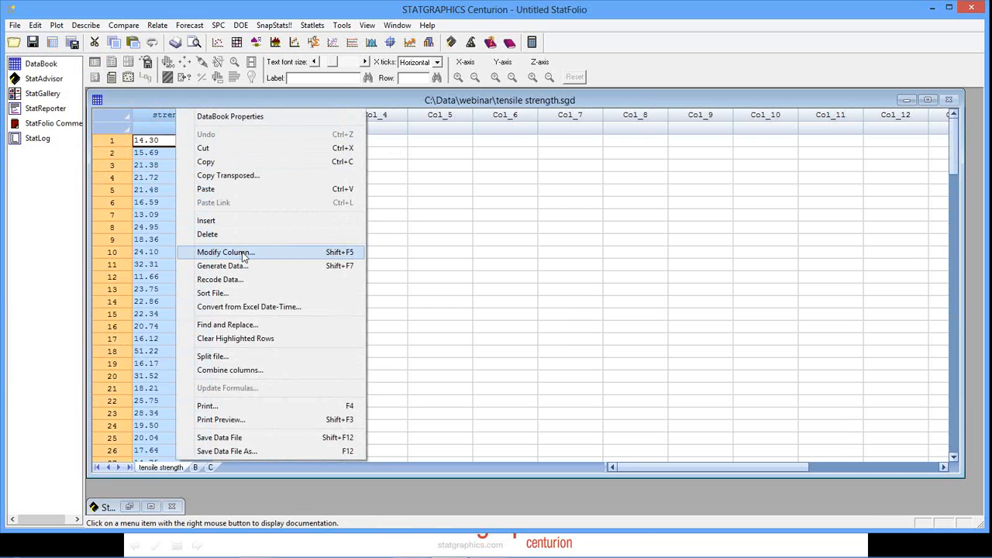
{"action": "left_click", "coordinate": [208, 161]}
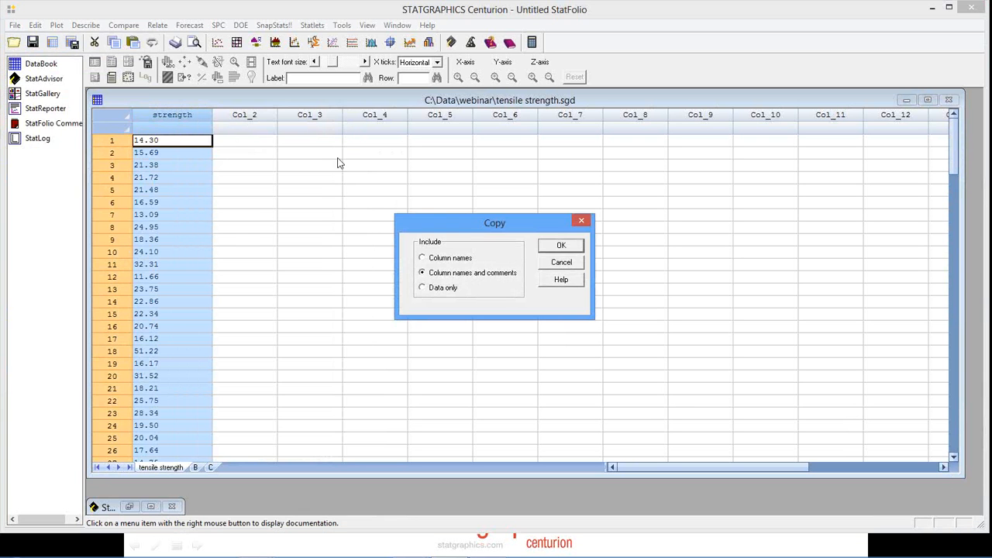
{"action": "left_click", "coordinate": [561, 245]}
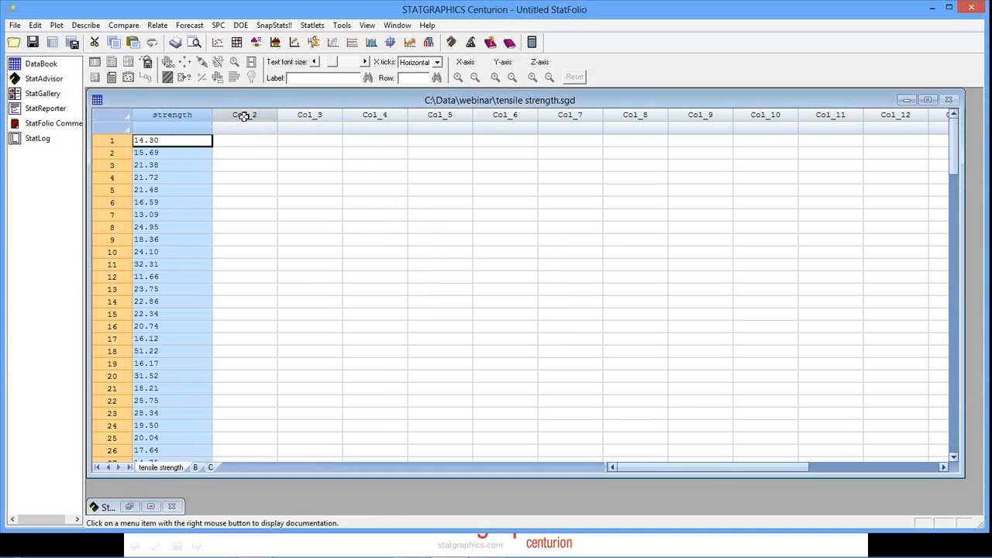
{"action": "right_click", "coordinate": [244, 115]}
{"action": "left_click", "coordinate": [282, 198]}
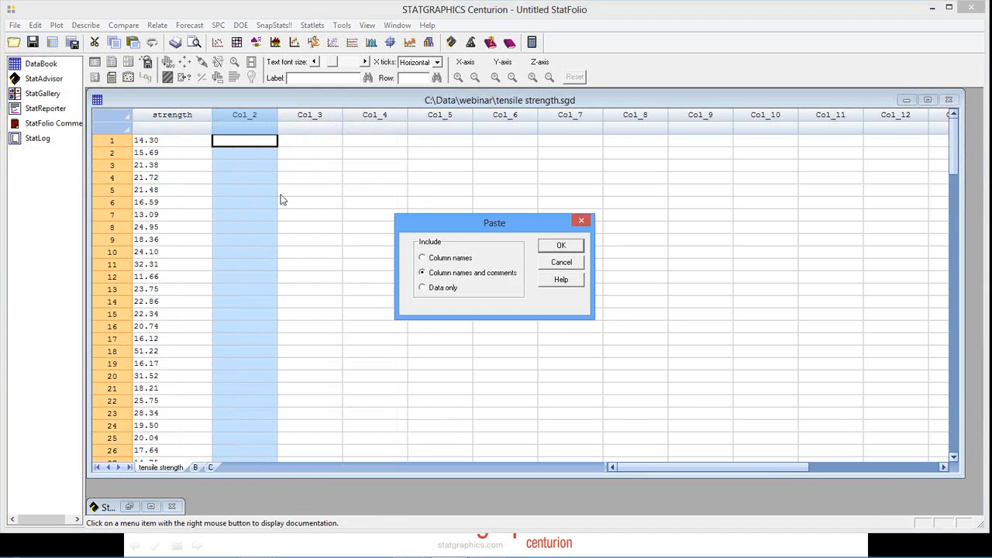
{"action": "left_click", "coordinate": [561, 245]}
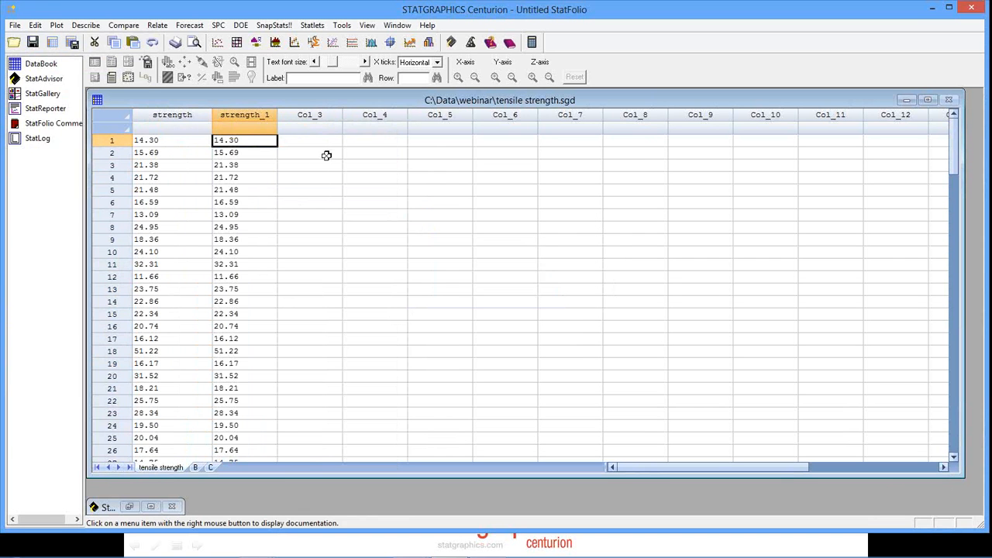
Step: Begin recoding the strength_1 column by defining a range from 0 to 10 with new value 1
{"action": "left_click", "coordinate": [255, 117]}
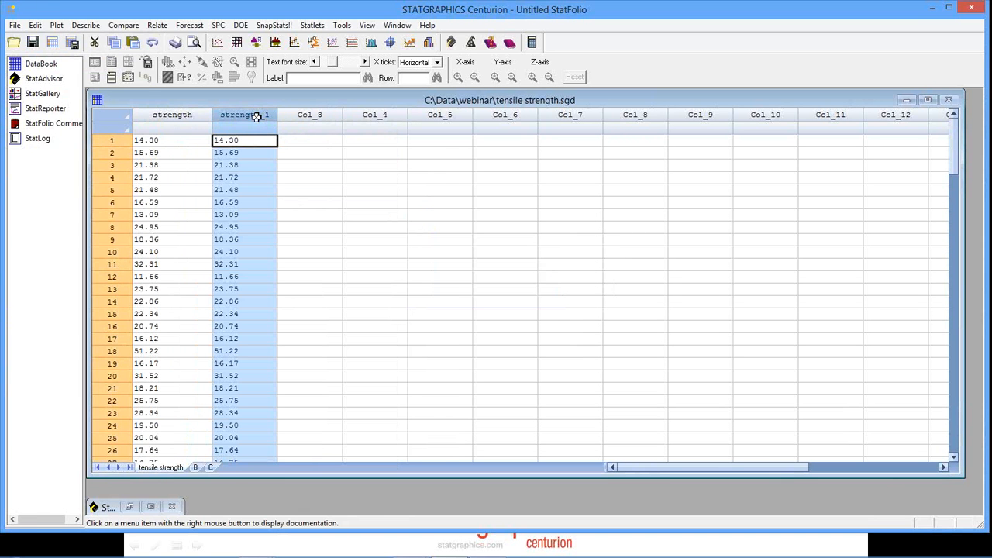
{"action": "right_click", "coordinate": [258, 118]}
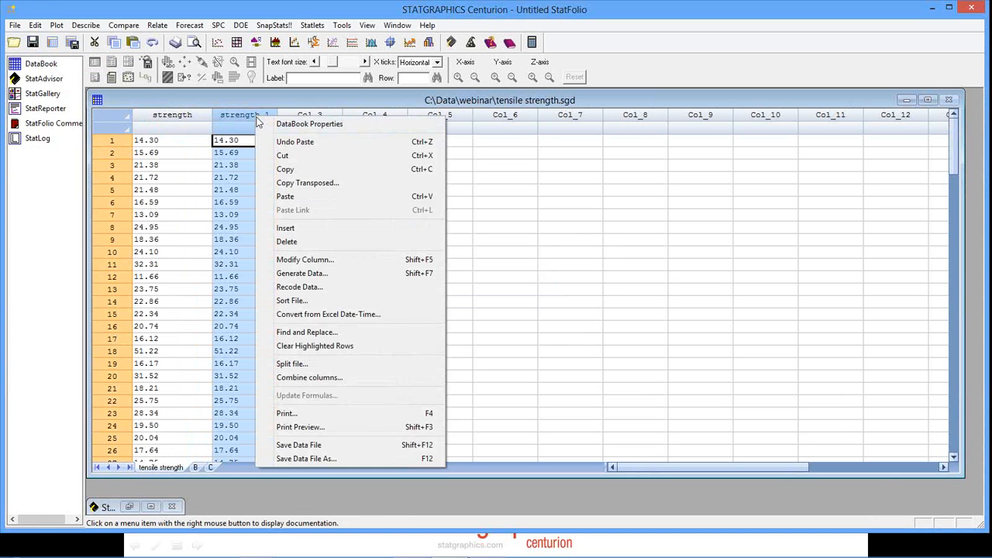
{"action": "left_click", "coordinate": [345, 289]}
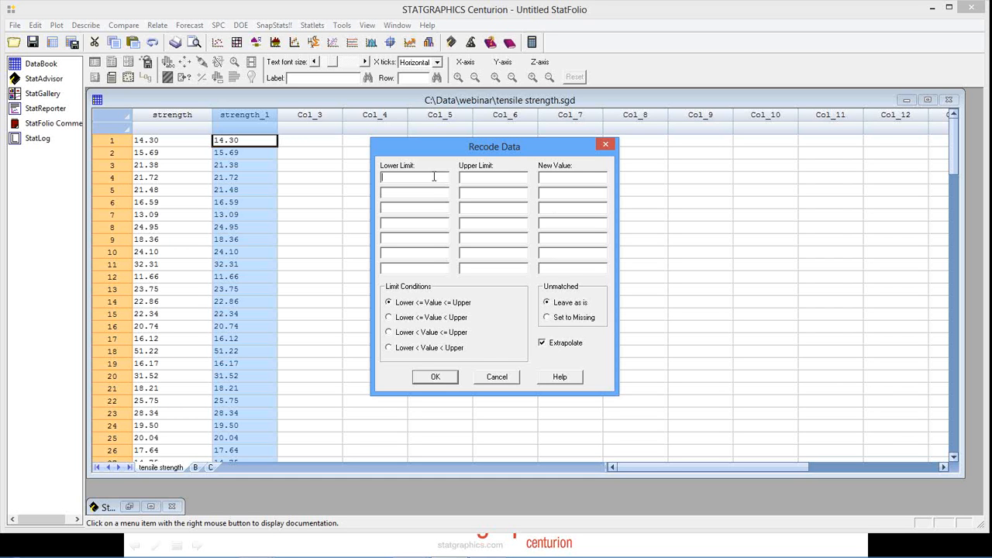
{"action": "type", "text": "010"}
{"action": "key", "text": "Tab"}
{"action": "type", "text": "1"}
Step: Recode 10 to 20 as 2 and 20 to 30 as 3, keeping extrapolation on, and apply the recoding to strength_1
{"action": "left_click", "coordinate": [425, 176]}
{"action": "left_click", "coordinate": [427, 196]}
{"action": "type", "text": "10"}
{"action": "type", "text": "20"}
{"action": "type", "text": "2"}
{"action": "key", "text": "Tab"}
{"action": "type", "text": "20"}
{"action": "key", "text": "Tab"}
{"action": "type", "text": "30"}
{"action": "type", "text": "3"}
{"action": "left_click", "coordinate": [436, 377]}
{"action": "left_click", "coordinate": [436, 377]}
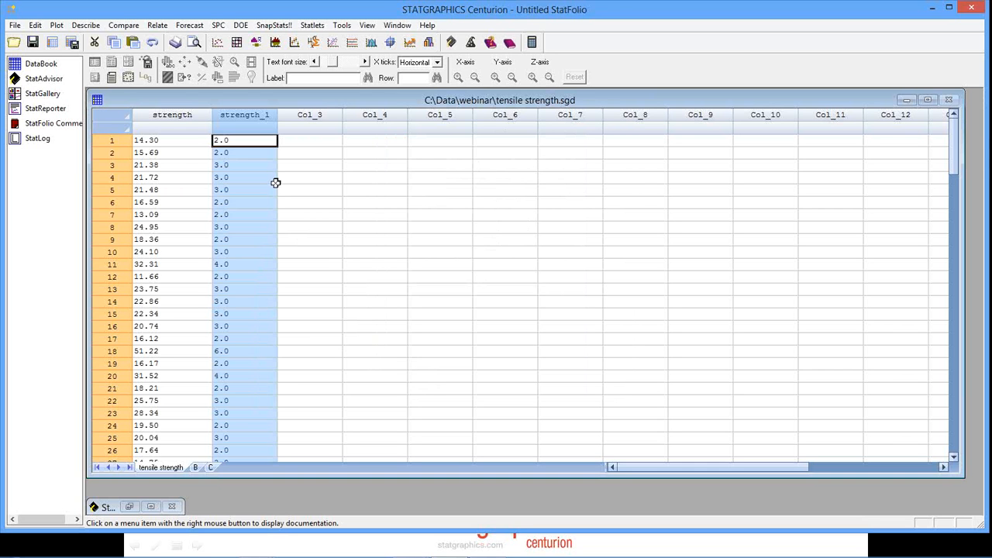
Step: Compare the original strength and the recoded strength_1 value in row 18
{"action": "left_click", "coordinate": [252, 350]}
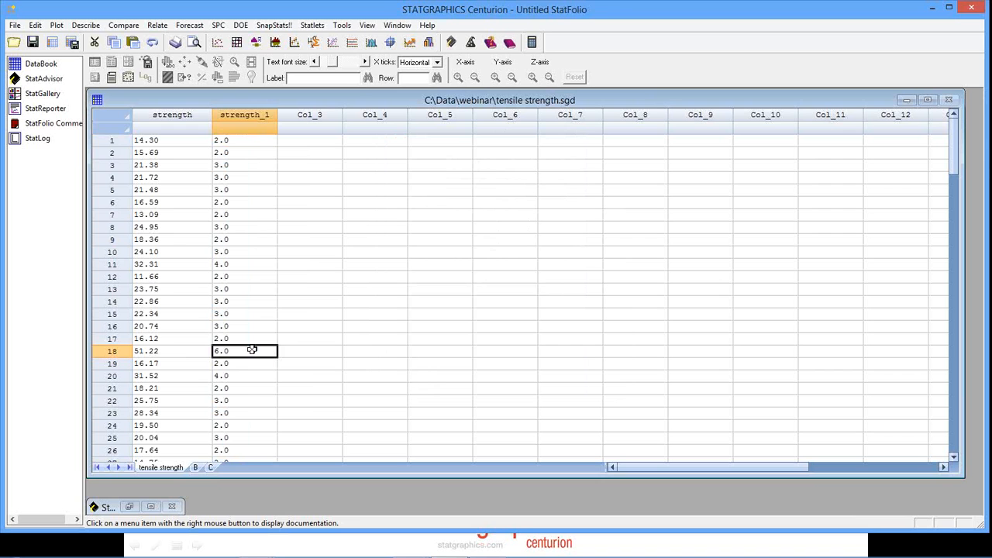
{"action": "left_click", "coordinate": [186, 351]}
{"action": "left_click", "coordinate": [237, 351]}
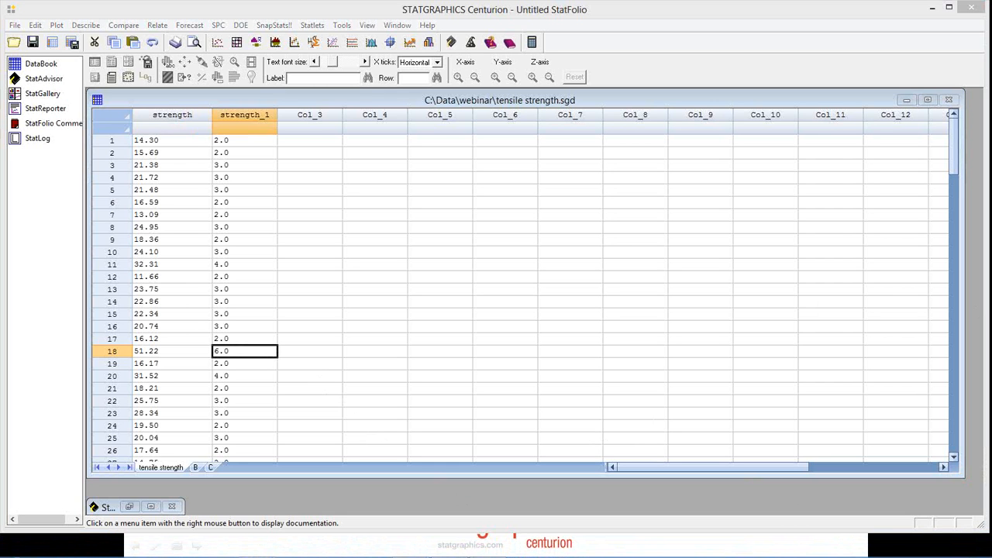
Step: Start a new StatFolio without saving the data in sheet A, and open the recent webinar data file nonlin
{"action": "left_click", "coordinate": [14, 25]}
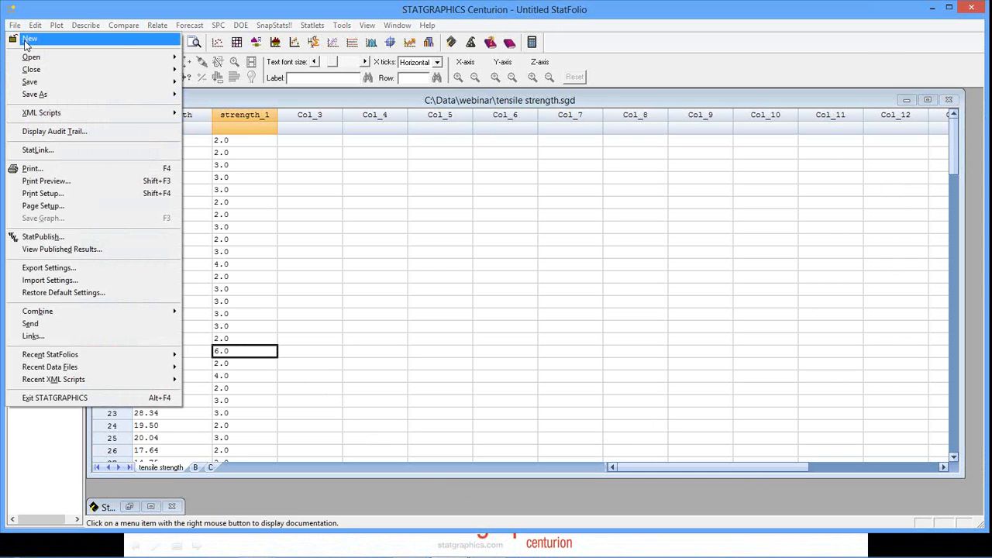
{"action": "left_click", "coordinate": [25, 45]}
{"action": "left_click", "coordinate": [504, 299]}
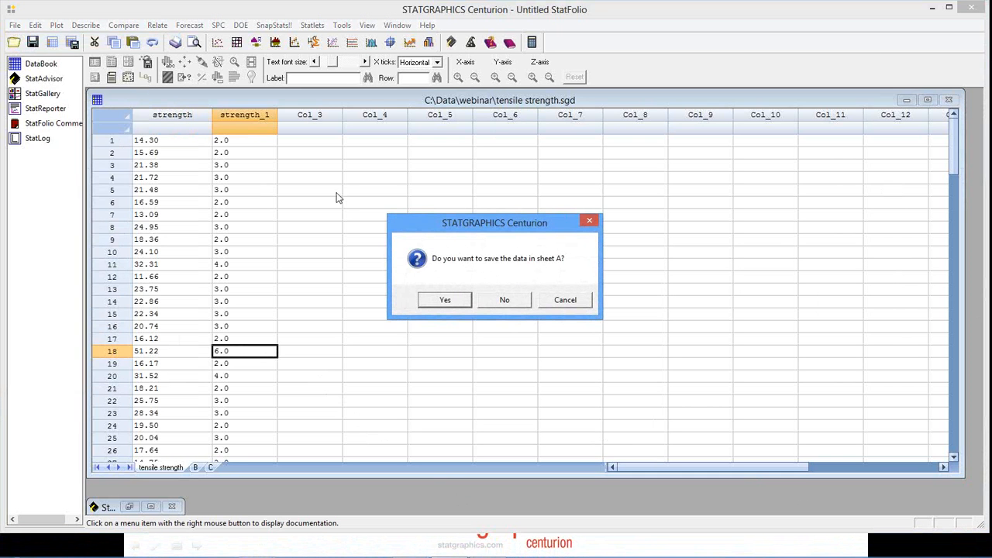
{"action": "left_click", "coordinate": [519, 304]}
{"action": "left_click", "coordinate": [15, 25]}
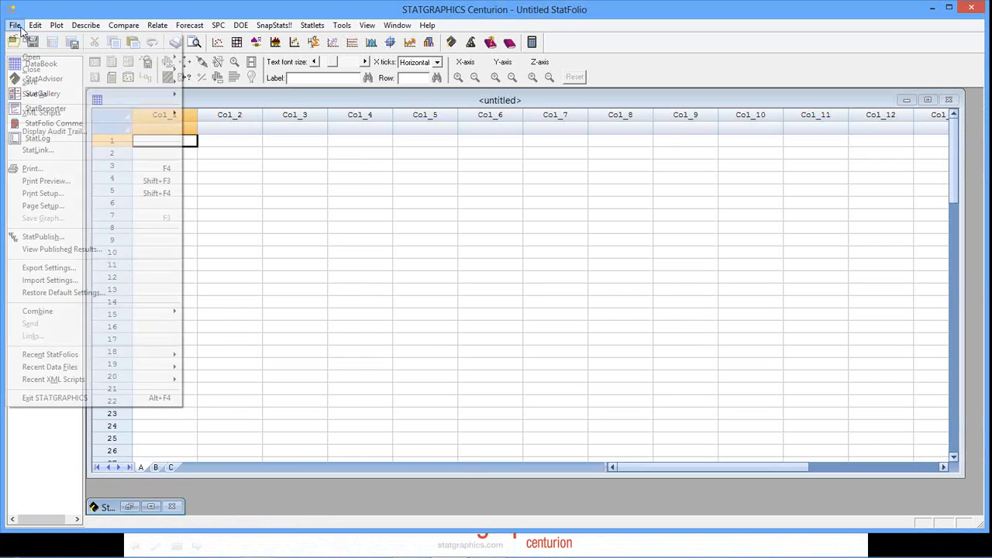
{"action": "mouse_move", "coordinate": [114, 371]}
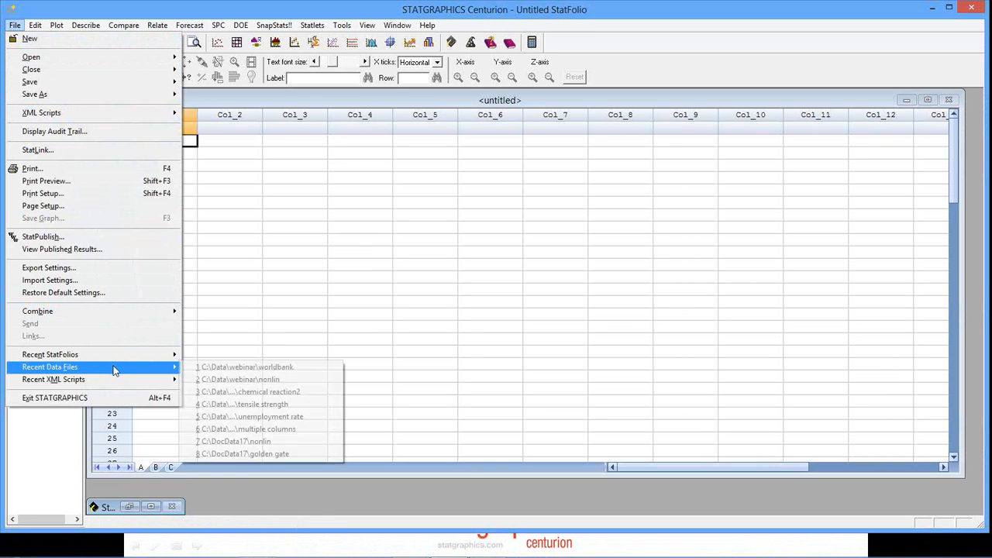
{"action": "left_click", "coordinate": [266, 380]}
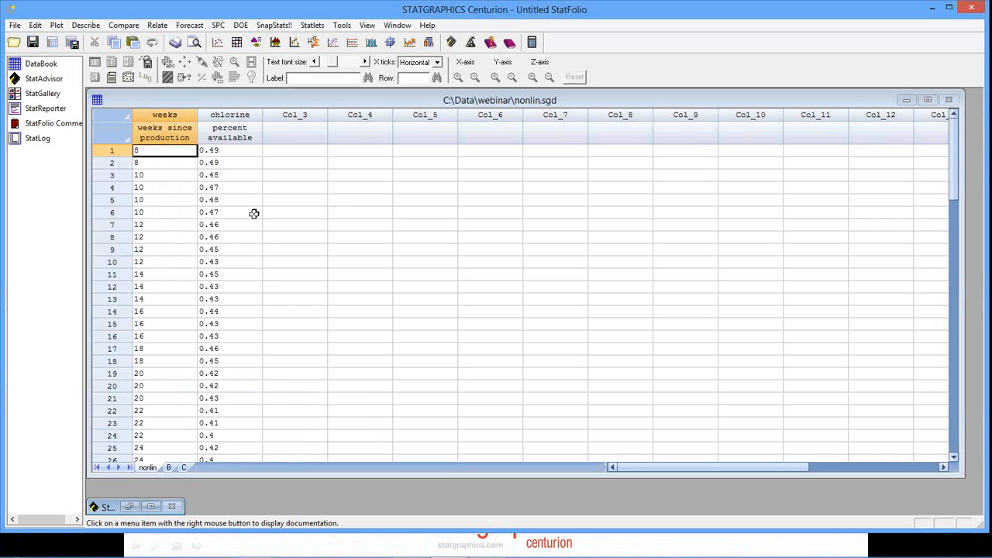
Step: Create an X-Y scatterplot with chlorine as the Y variable and weeks as the X variable
{"action": "left_click", "coordinate": [59, 26]}
{"action": "mouse_move", "coordinate": [68, 45]}
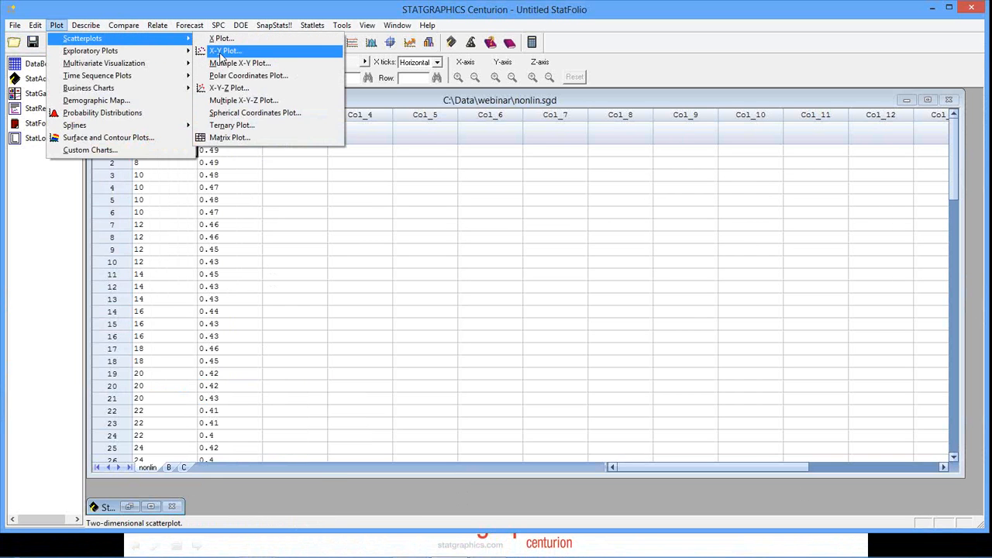
{"action": "left_click", "coordinate": [220, 51]}
{"action": "left_click", "coordinate": [364, 213]}
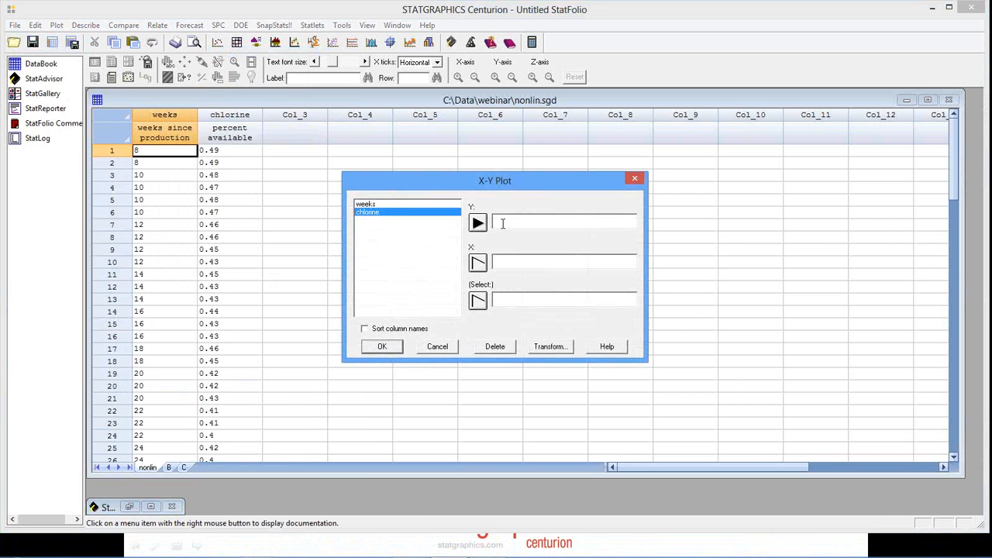
{"action": "left_click", "coordinate": [478, 224]}
{"action": "left_click", "coordinate": [409, 204]}
{"action": "left_click", "coordinate": [479, 262]}
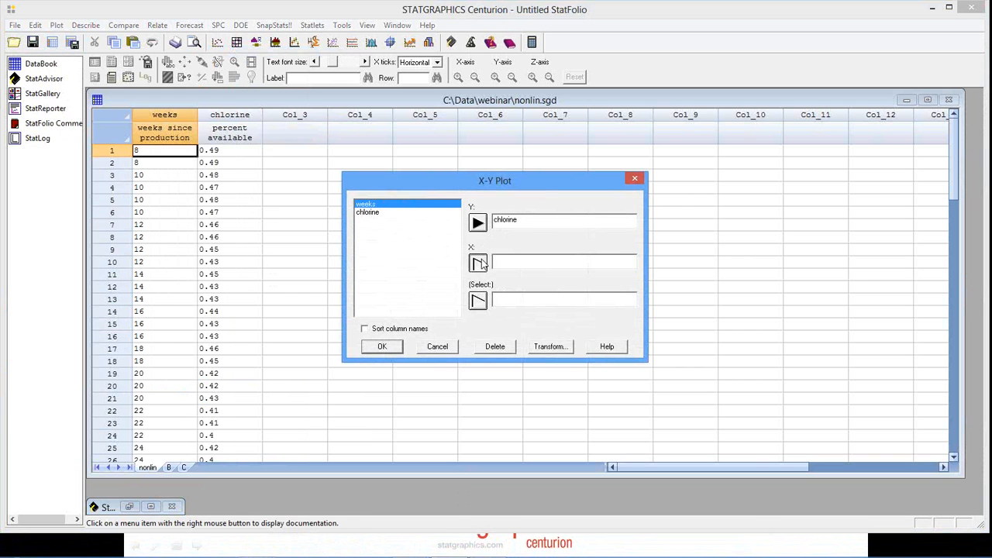
{"action": "left_click", "coordinate": [382, 347]}
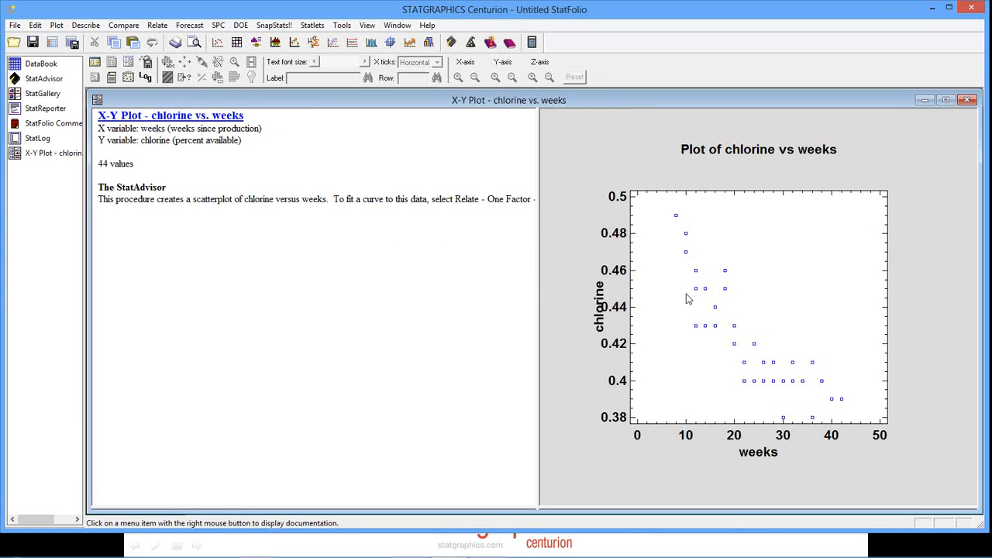
Step: Enlarge the scatterplot pane to fill the analysis window, and make the window narrower
{"action": "double_click", "coordinate": [689, 300]}
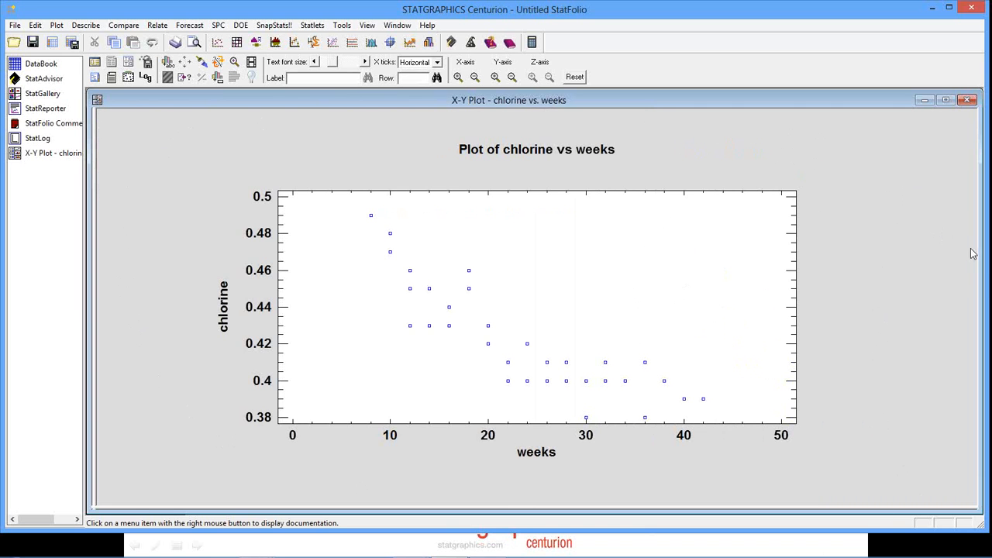
{"action": "left_click_drag", "start_coordinate": [979, 280], "coordinate": [863, 272]}
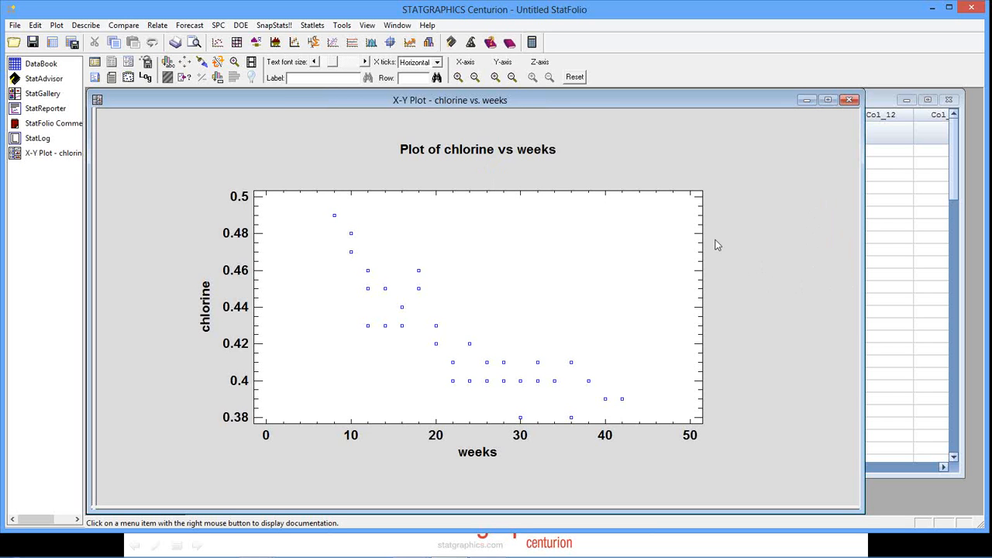
Step: Move the plot title down closer to the plotting area, and select the plot frame
{"action": "left_click", "coordinate": [485, 153]}
{"action": "left_click_drag", "start_coordinate": [510, 166], "coordinate": [513, 187]}
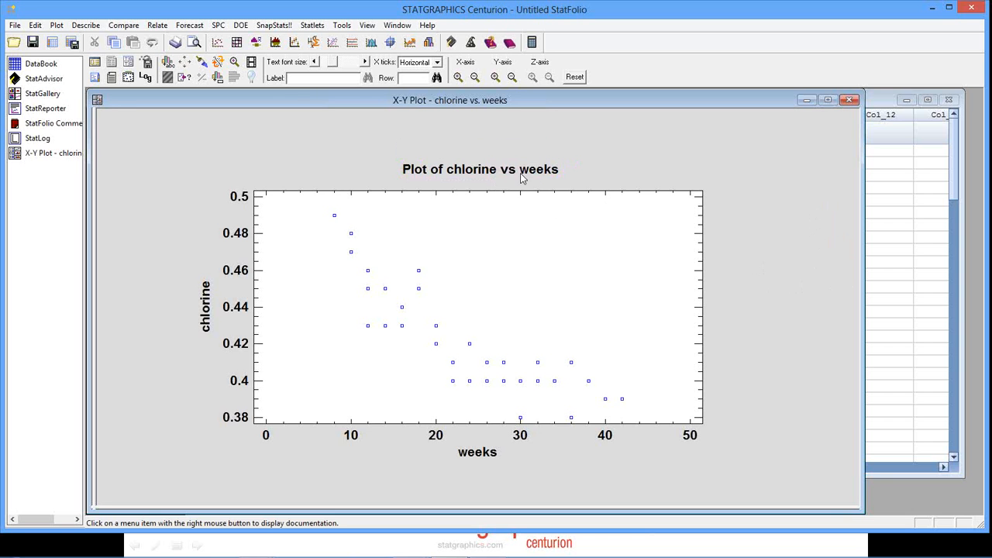
{"action": "left_click", "coordinate": [510, 271]}
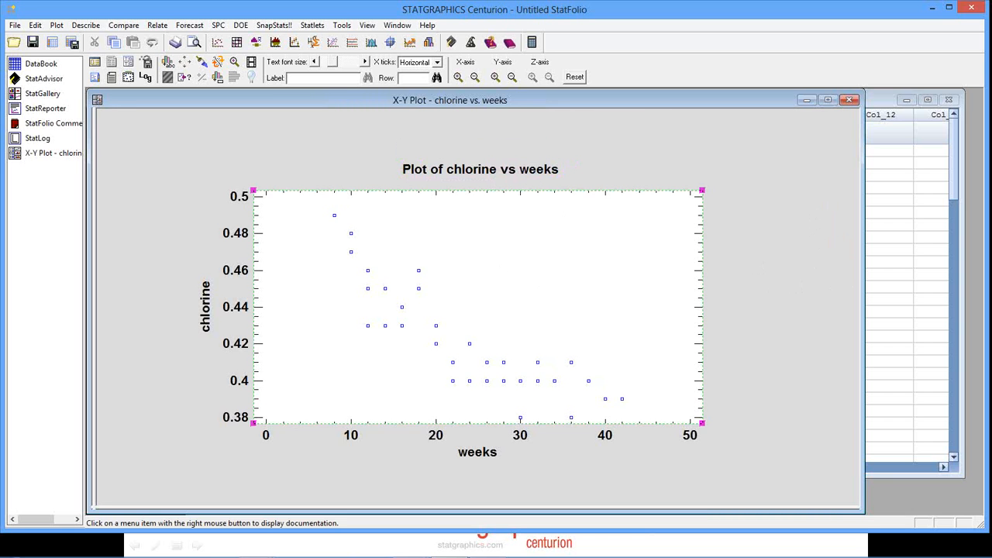
Step: Reposition the chlorine versus weeks plot and enlarge it so it fills most of the X-Y Plot window
{"action": "left_click_drag", "start_coordinate": [509, 271], "coordinate": [410, 232]}
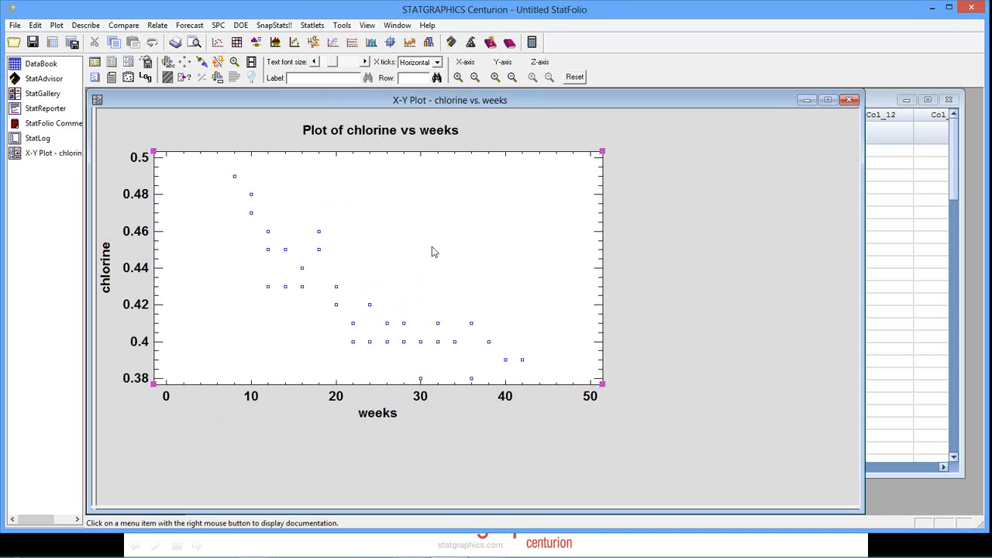
{"action": "left_click_drag", "start_coordinate": [482, 277], "coordinate": [485, 276]}
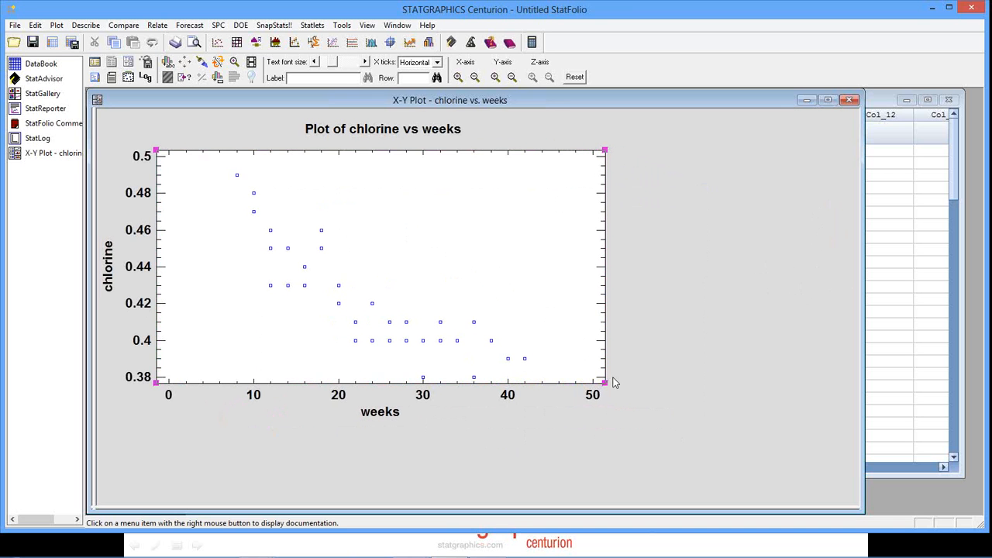
{"action": "left_click_drag", "start_coordinate": [605, 383], "coordinate": [778, 434]}
{"action": "mouse_move", "coordinate": [668, 329]}
{"action": "left_mouse_down"}
{"action": "mouse_move", "coordinate": [693, 339]}
{"action": "mouse_move", "coordinate": [679, 329]}
{"action": "left_mouse_up"}
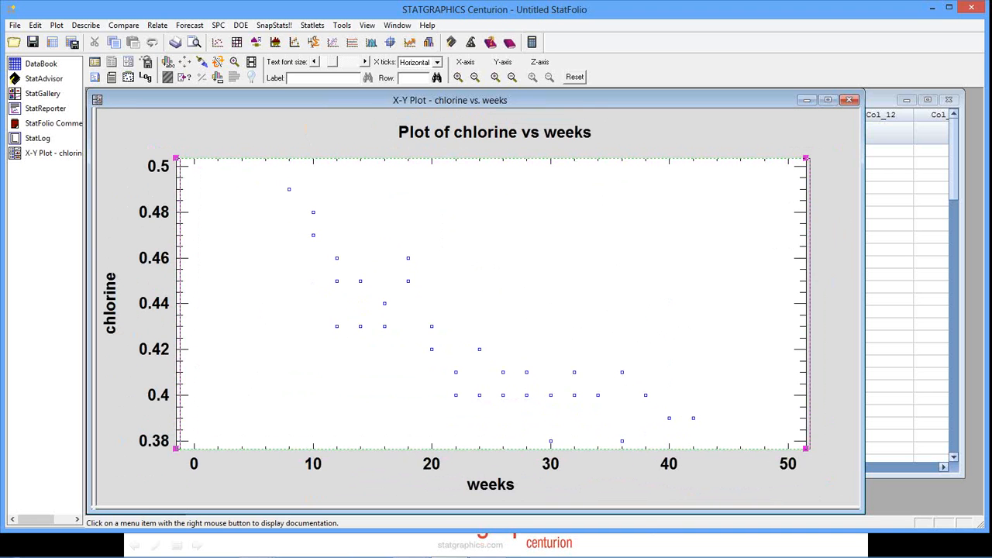
{"action": "left_click_drag", "start_coordinate": [747, 297], "coordinate": [752, 295]}
{"action": "left_click", "coordinate": [847, 252]}
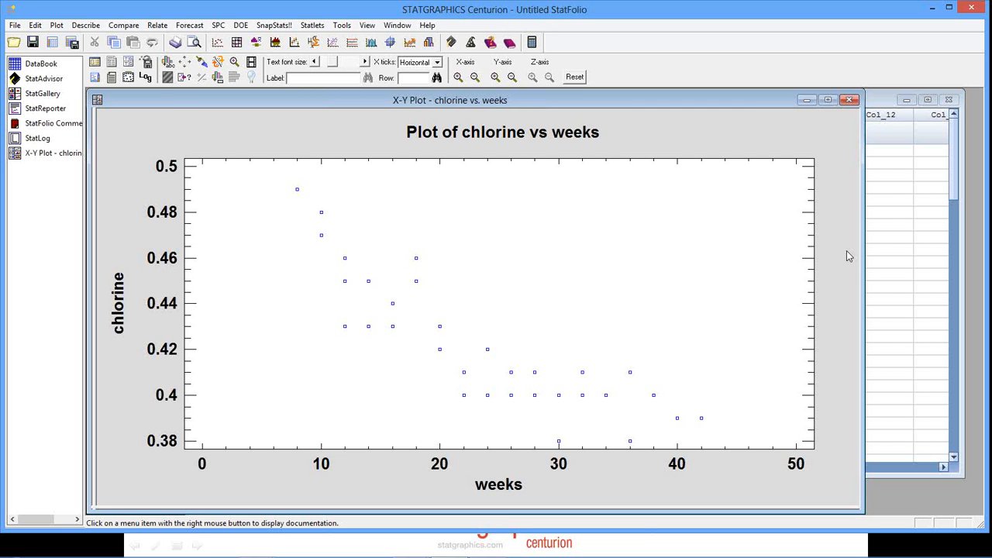
Step: Review the graphics profiles available for the X-Y plot, including the User #4 slot, without applying one
{"action": "right_click", "coordinate": [703, 134]}
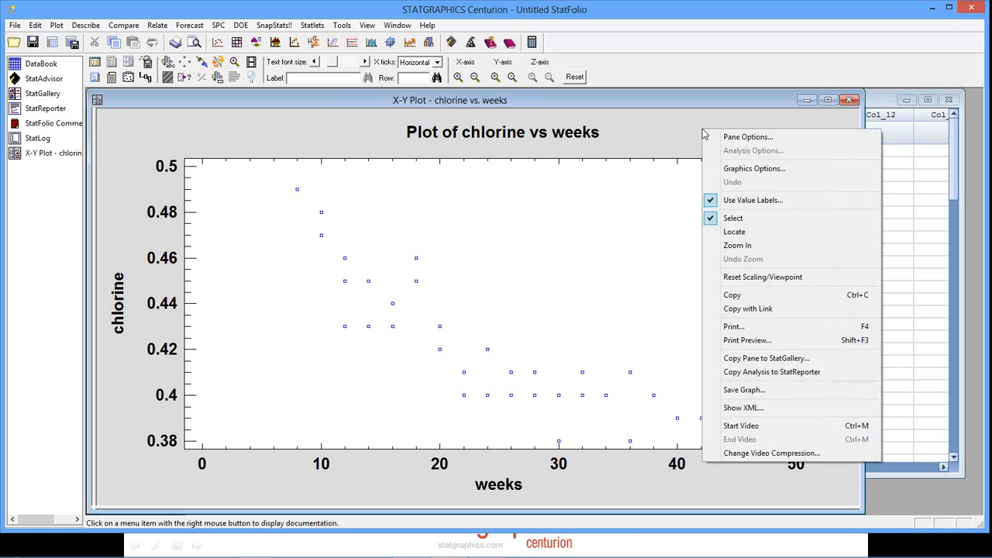
{"action": "left_click", "coordinate": [754, 169]}
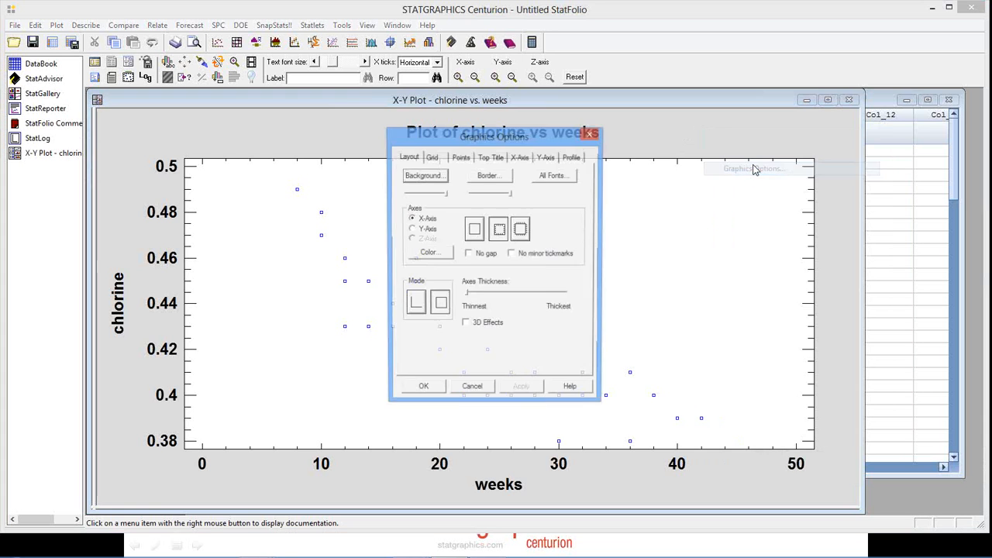
{"action": "left_click", "coordinate": [574, 158]}
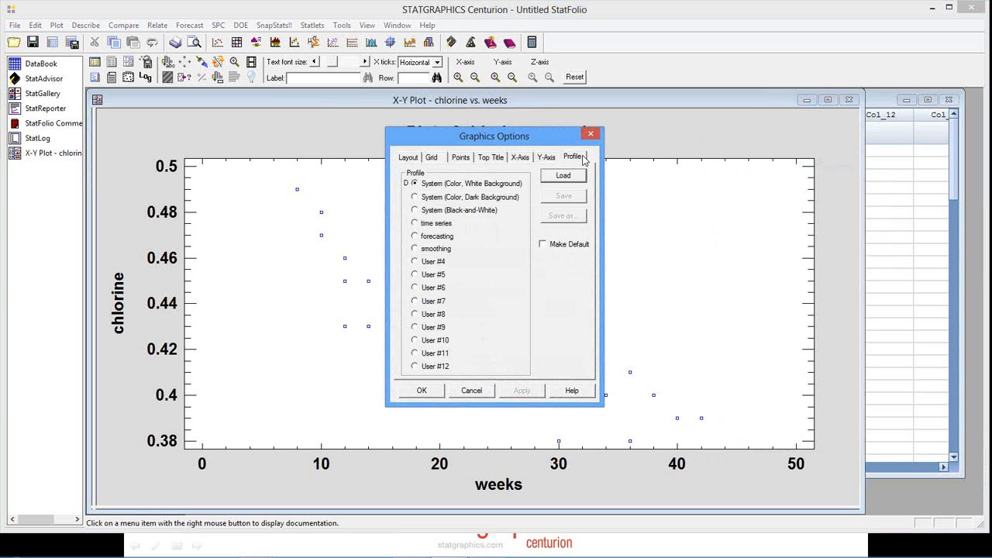
{"action": "left_click", "coordinate": [432, 262]}
{"action": "left_click", "coordinate": [472, 390]}
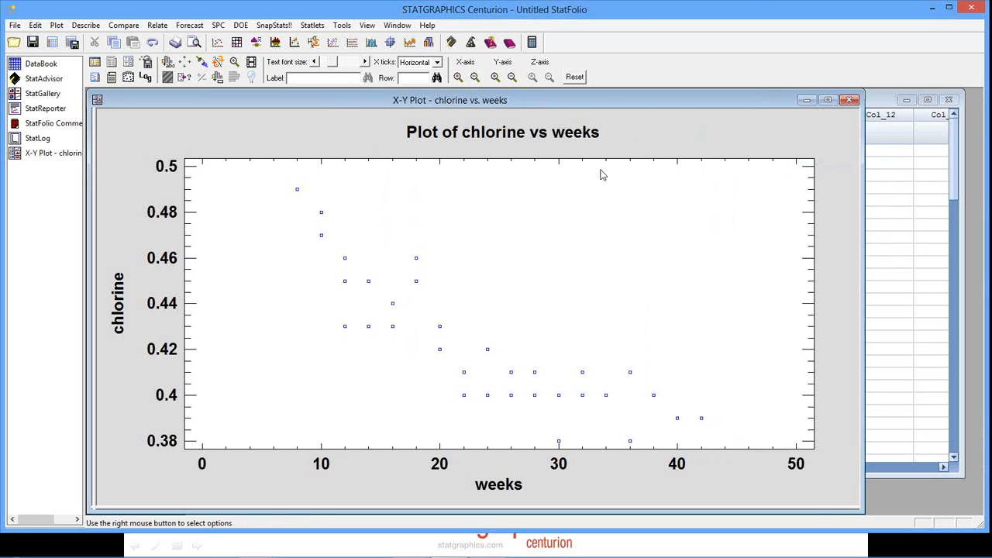
Step: Set the background color of the chlorine versus weeks plot to white in its graphics options
{"action": "right_click", "coordinate": [646, 129]}
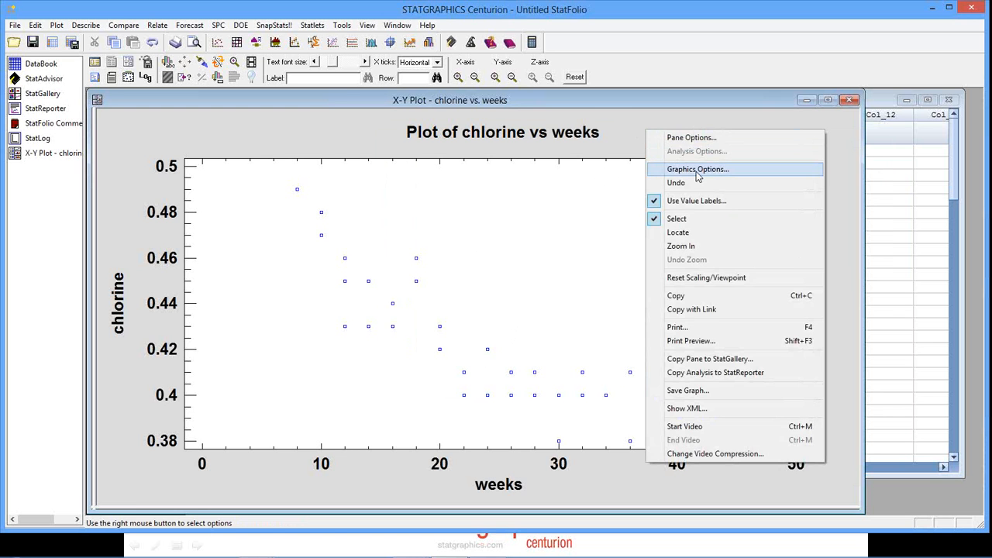
{"action": "left_click", "coordinate": [698, 172]}
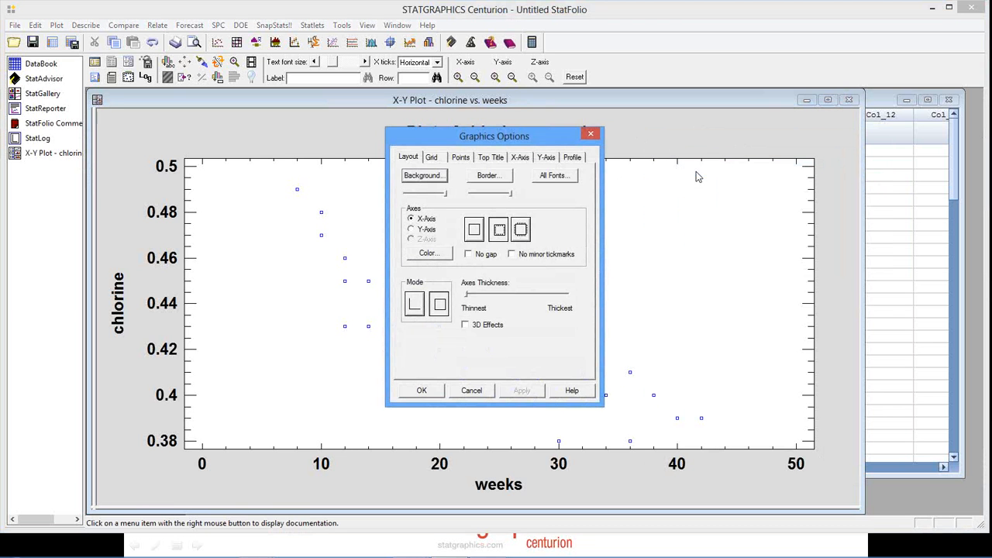
{"action": "left_click", "coordinate": [496, 177]}
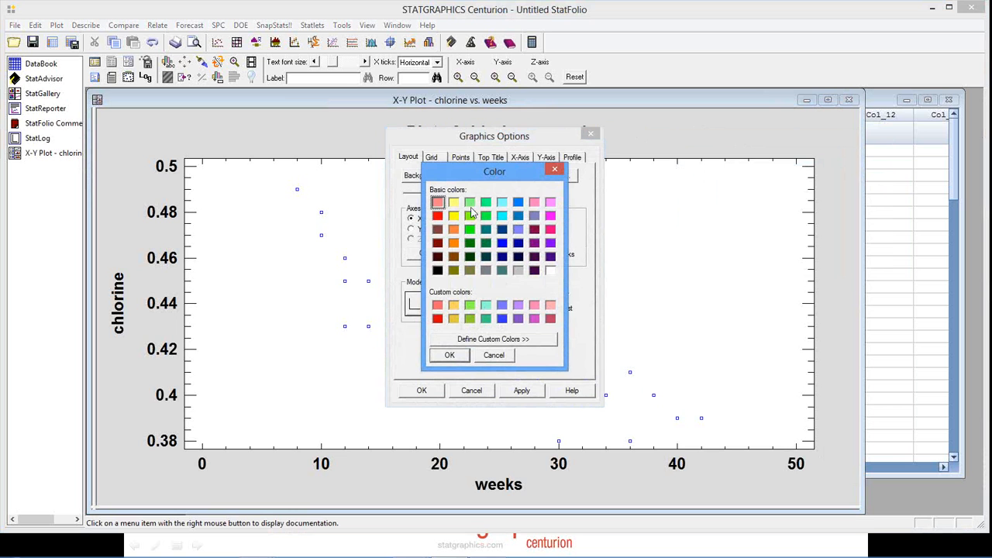
{"action": "left_click", "coordinate": [551, 272]}
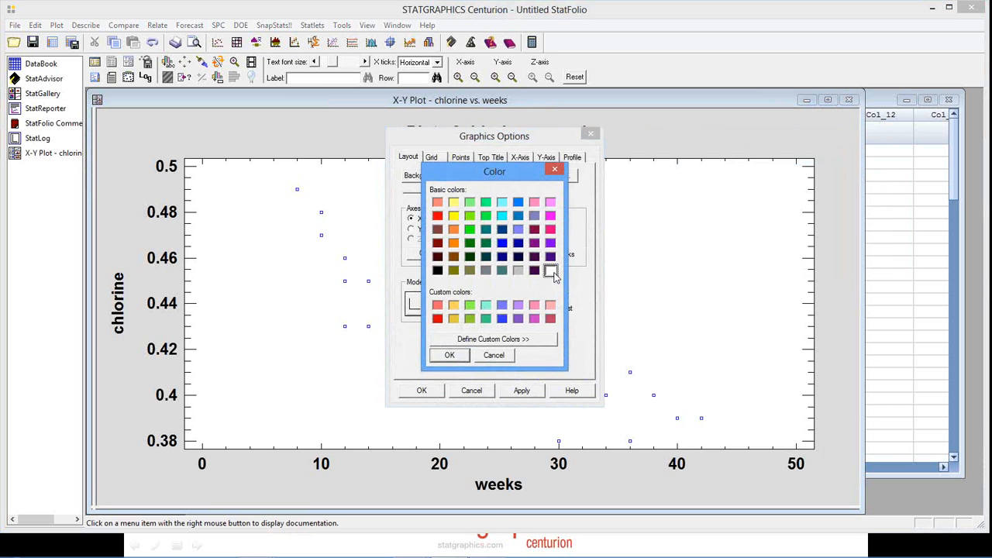
{"action": "left_click", "coordinate": [455, 357]}
{"action": "left_click", "coordinate": [515, 391]}
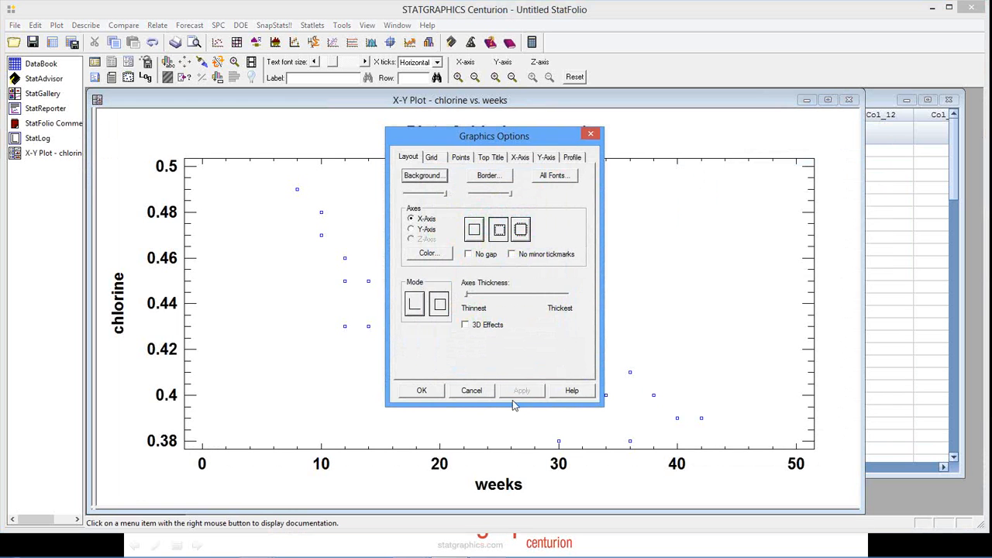
{"action": "left_click", "coordinate": [433, 392]}
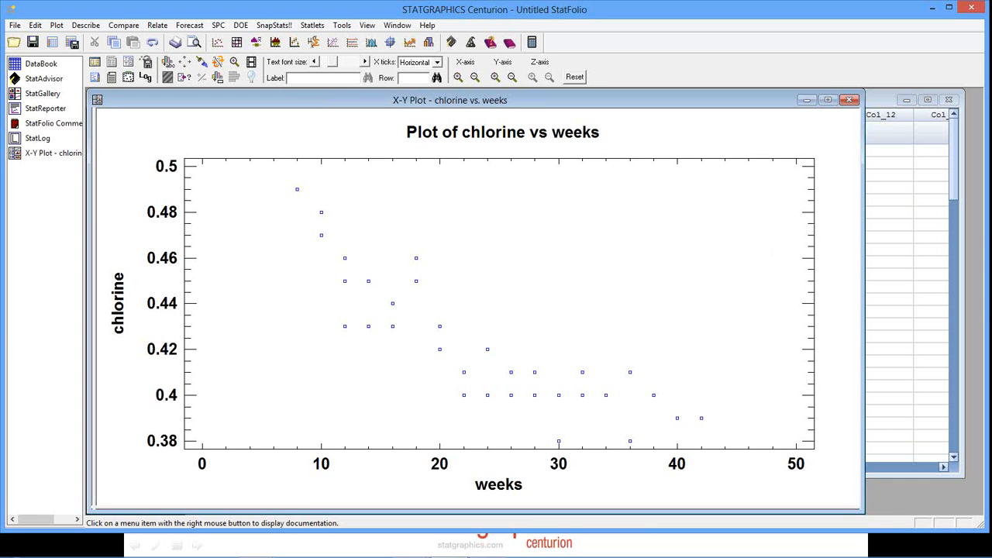
{"action": "key", "text": "alt+Tab"}
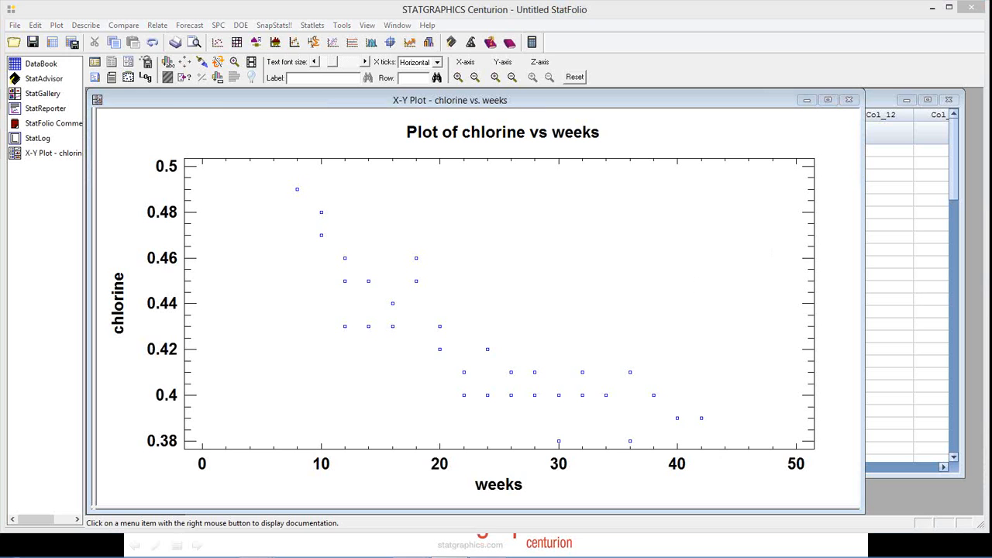
{"action": "key", "text": "alt+Tab"}
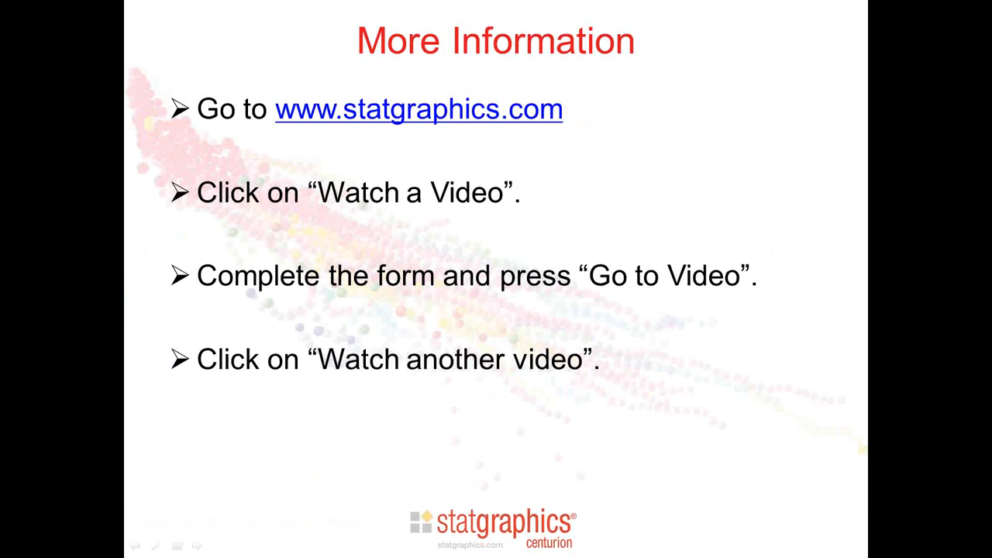
{"action": "left_click", "coordinate": [646, 320]}
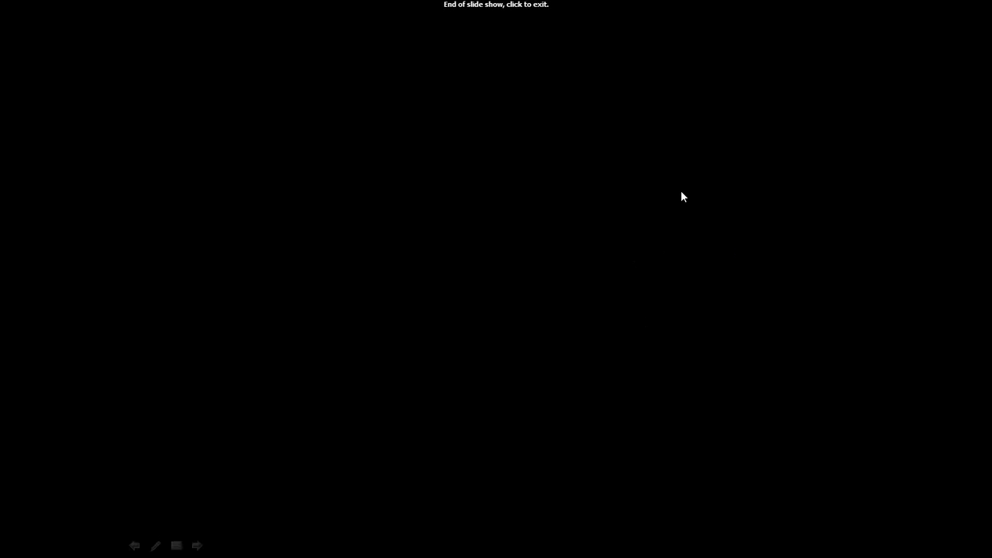
{"action": "left_click", "coordinate": [543, 189]}
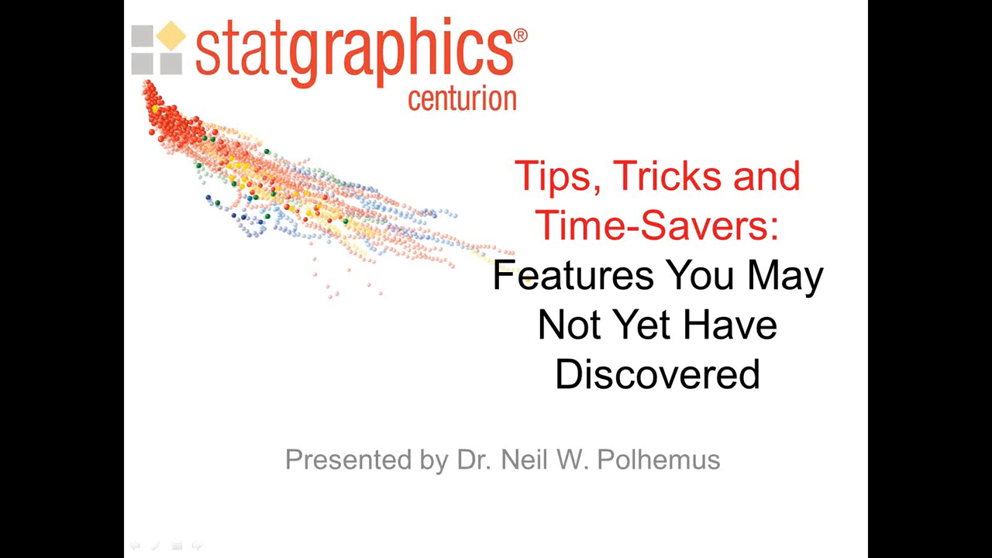
{"action": "left_click", "coordinate": [859, 277]}
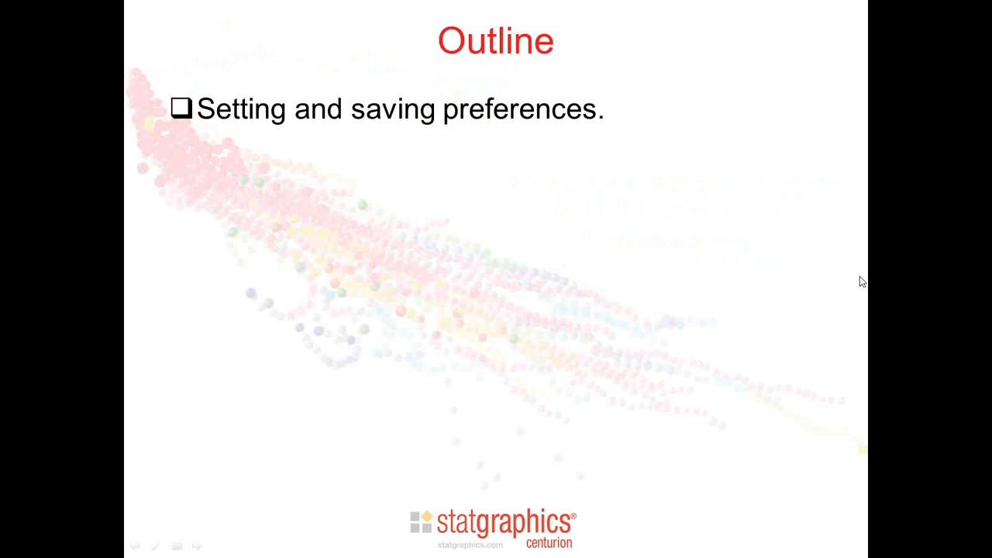
{"action": "left_click", "coordinate": [860, 282]}
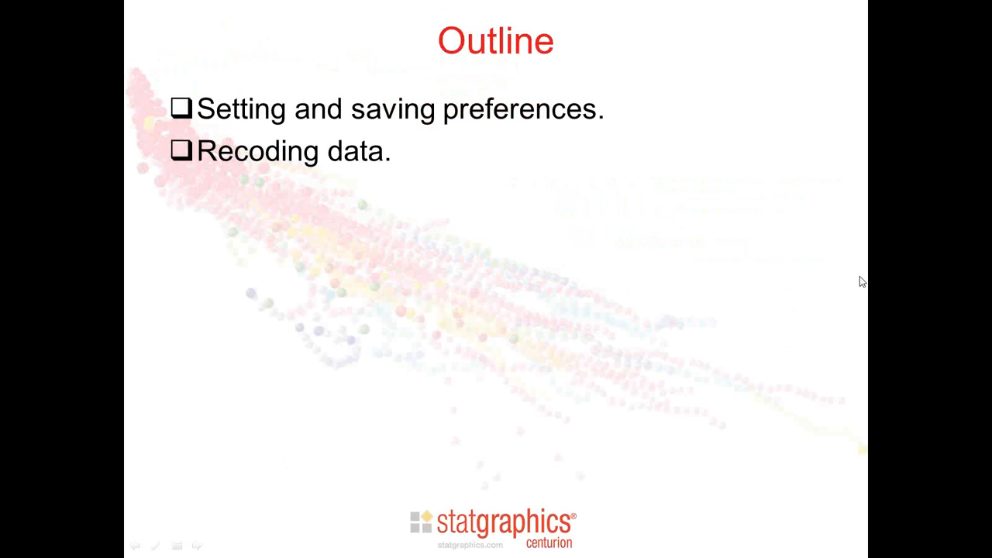
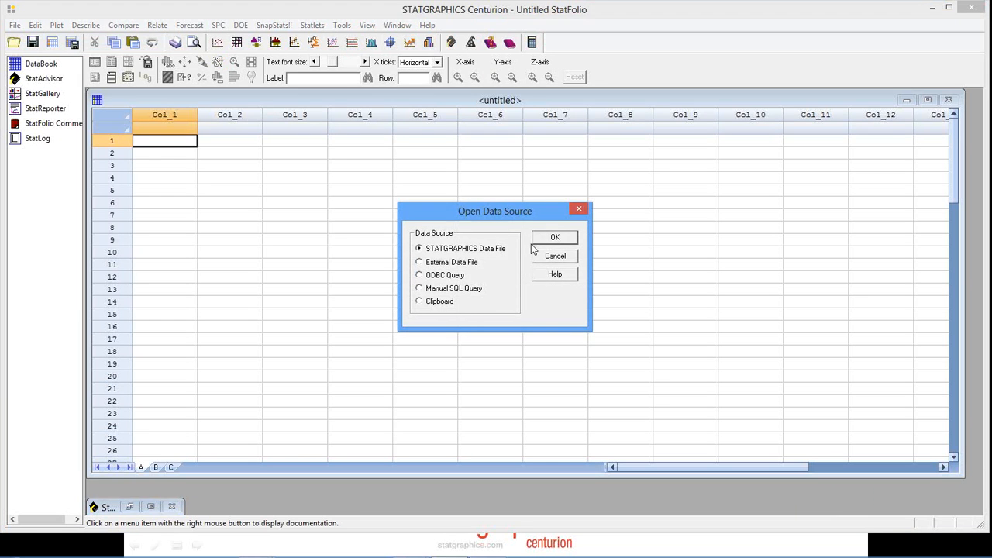
Step: Open the STATGRAPHICS data file 93cars from the webinar folder
{"action": "left_click", "coordinate": [553, 237]}
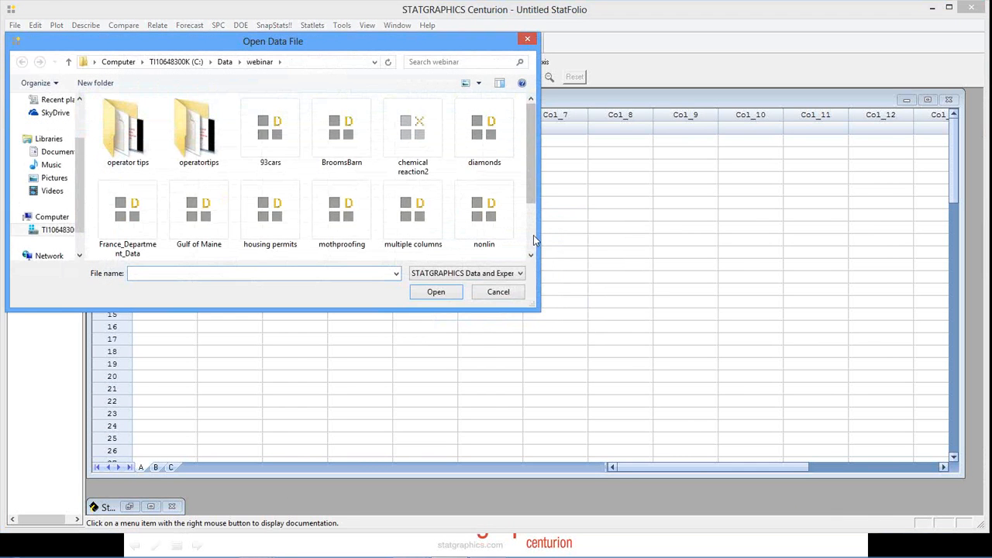
{"action": "double_click", "coordinate": [271, 140]}
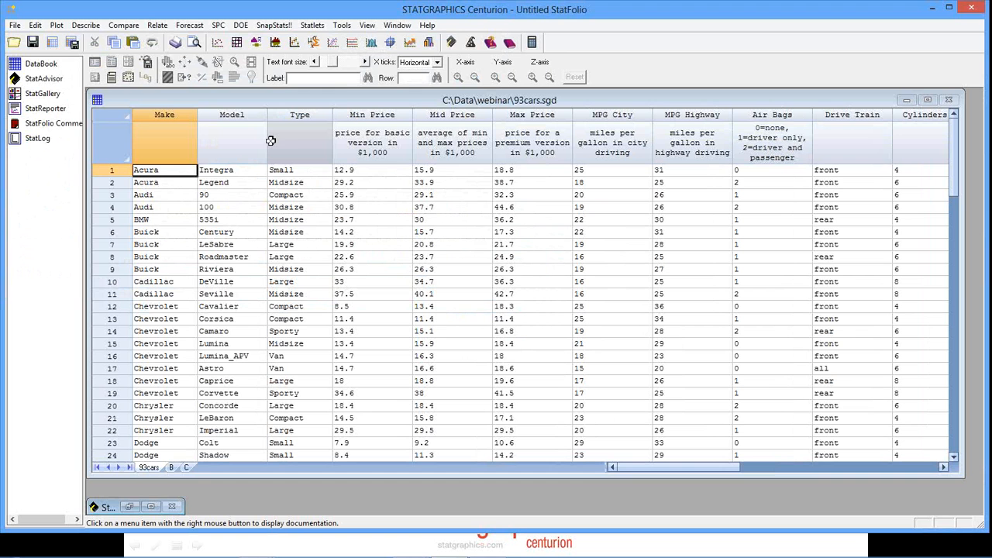
Step: Examine the values in the Drive Train column of the 93cars data, going down to row 18
{"action": "left_click", "coordinate": [945, 468]}
{"action": "left_click", "coordinate": [945, 469]}
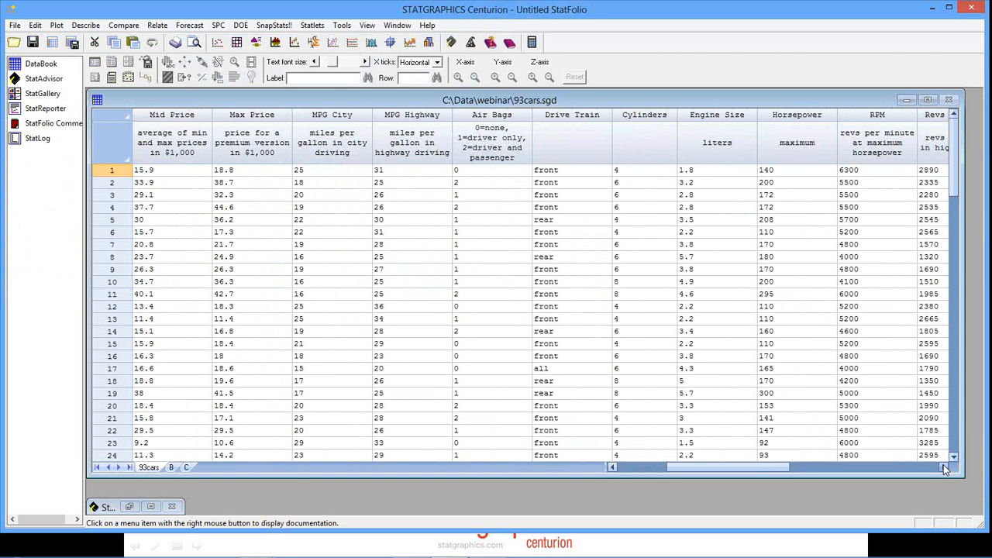
{"action": "left_click", "coordinate": [586, 117]}
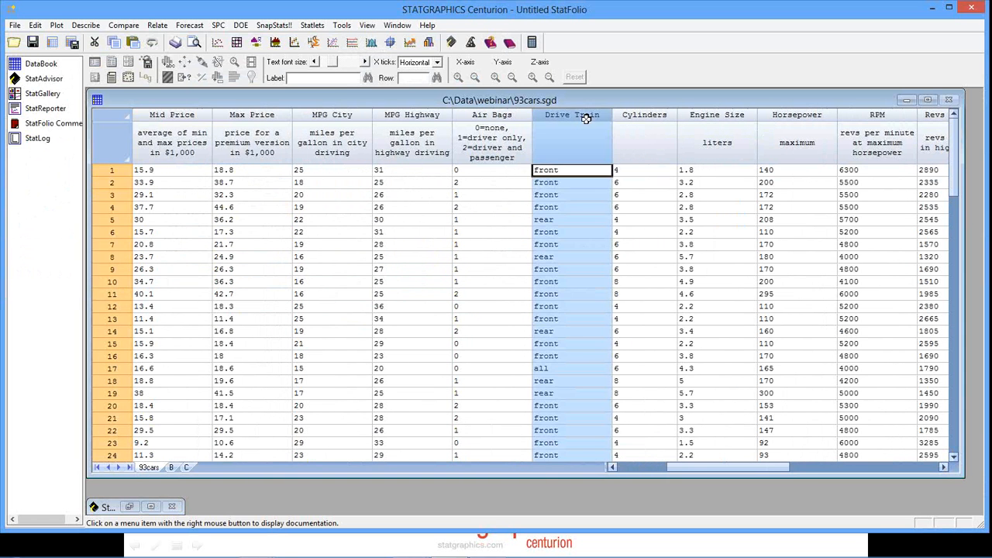
{"action": "left_click", "coordinate": [590, 172]}
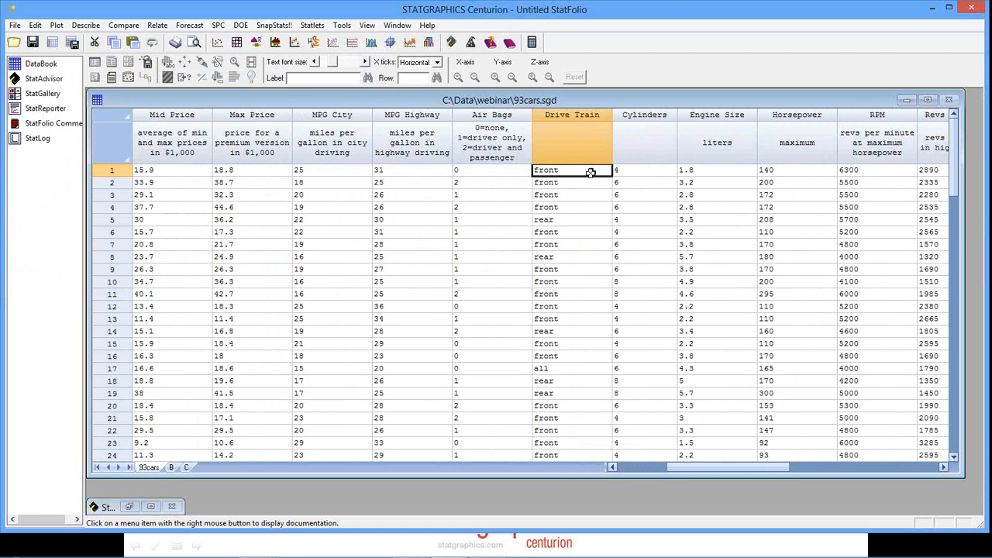
{"action": "key", "text": "Down"}
{"action": "key", "text": "Down"}
{"action": "key", "text": "Down"}
{"action": "key", "text": "Down"}
{"action": "key", "text": "Down"}
{"action": "key", "text": "Down"}
{"action": "key", "text": "Down"}
{"action": "key", "text": "Down"}
{"action": "key", "text": "Down"}
{"action": "key", "text": "Down"}
{"action": "key", "text": "Down"}
{"action": "key", "text": "Down"}
{"action": "key", "text": "Down"}
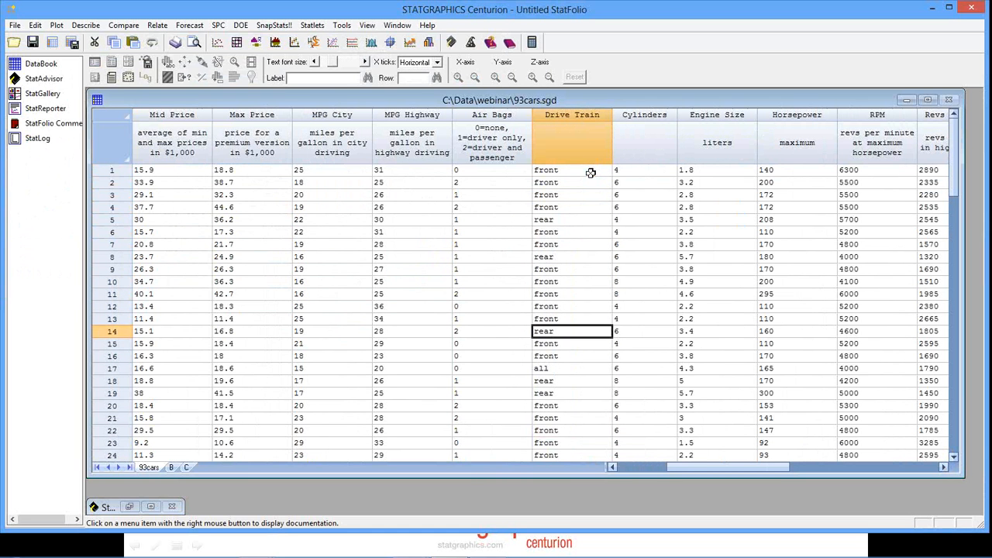
{"action": "key", "text": "Down"}
{"action": "key", "text": "Down"}
{"action": "key", "text": "Down"}
{"action": "key", "text": "Down"}
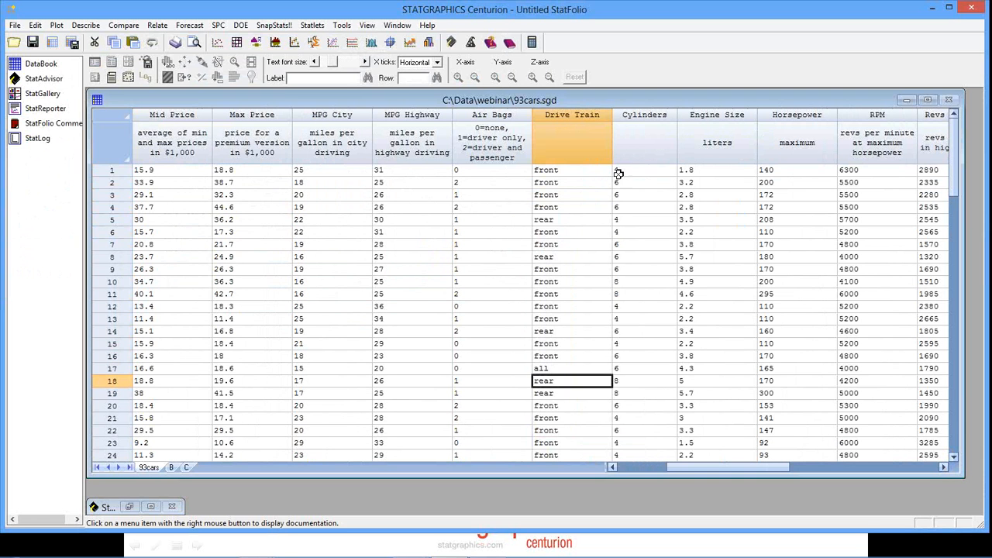
Step: Set up a recode of the Drive Train column with lower limit front, upper limit rear and new value 1
{"action": "left_click", "coordinate": [589, 118]}
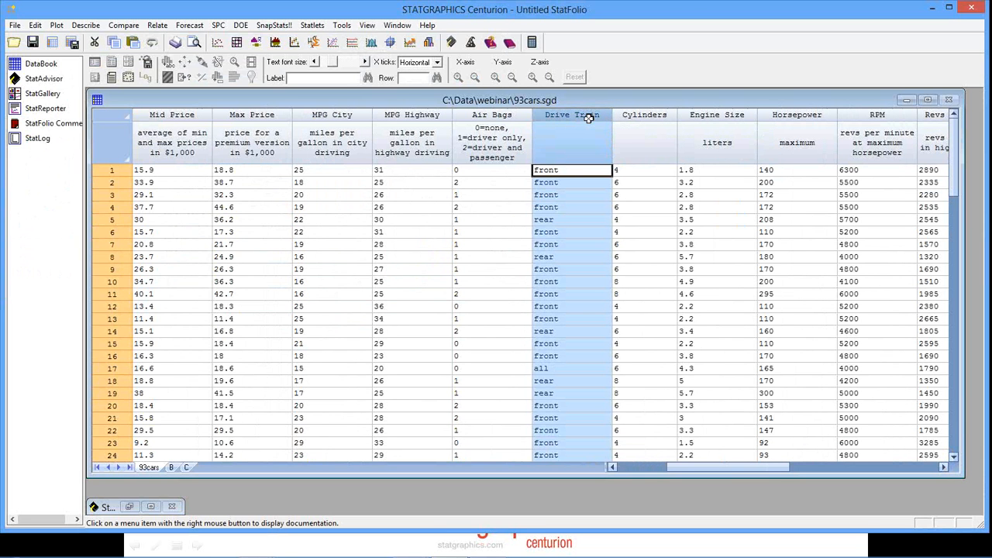
{"action": "right_click", "coordinate": [589, 118]}
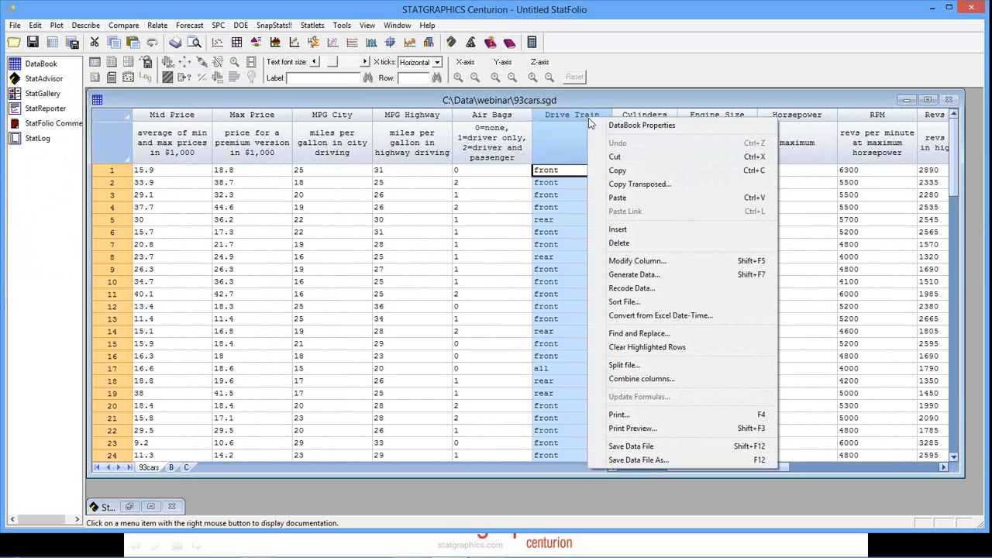
{"action": "left_click", "coordinate": [657, 289]}
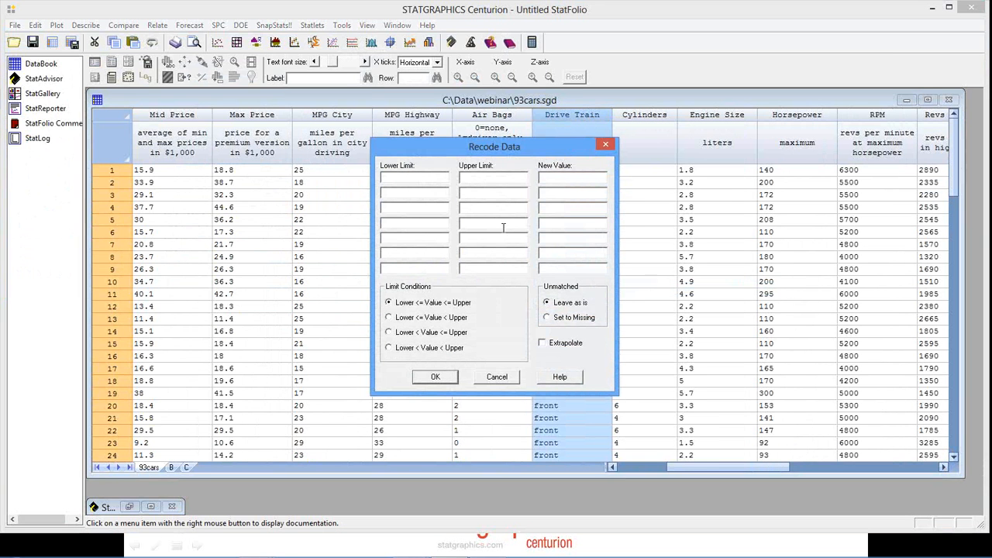
{"action": "left_click", "coordinate": [444, 178]}
{"action": "type", "text": "front"}
{"action": "left_click_drag", "start_coordinate": [541, 147], "coordinate": [335, 138]}
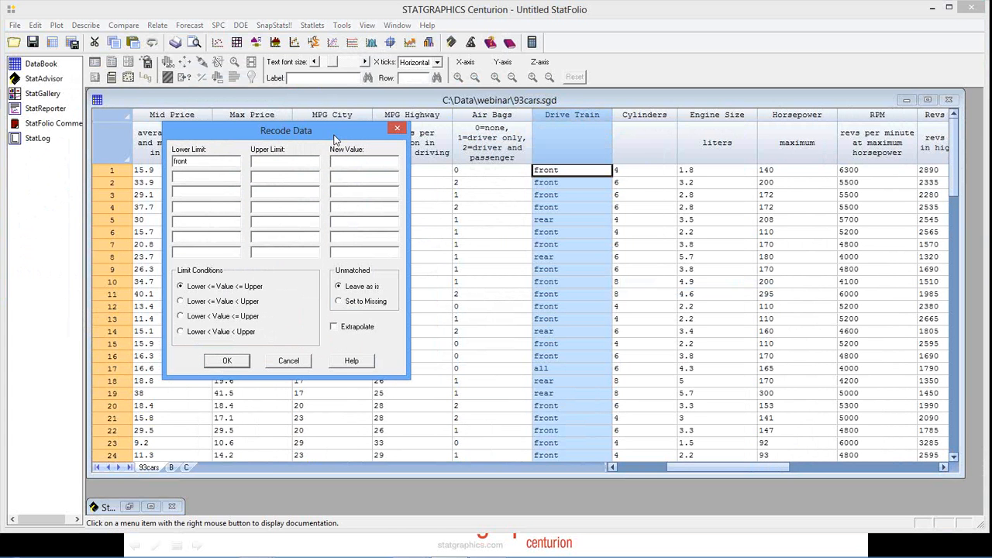
{"action": "left_click", "coordinate": [304, 159]}
{"action": "type", "text": "rear"}
{"action": "left_click", "coordinate": [381, 161]}
{"action": "type", "text": "1"}
Step: Add a second recode rule for the value all with new value 2, and apply the recoding to Drive Train
{"action": "left_click", "coordinate": [230, 180]}
{"action": "type", "text": "al"}
{"action": "type", "text": "a"}
{"action": "type", "text": "ll"}
{"action": "left_click", "coordinate": [365, 176]}
{"action": "type", "text": "2"}
{"action": "left_click", "coordinate": [240, 358]}
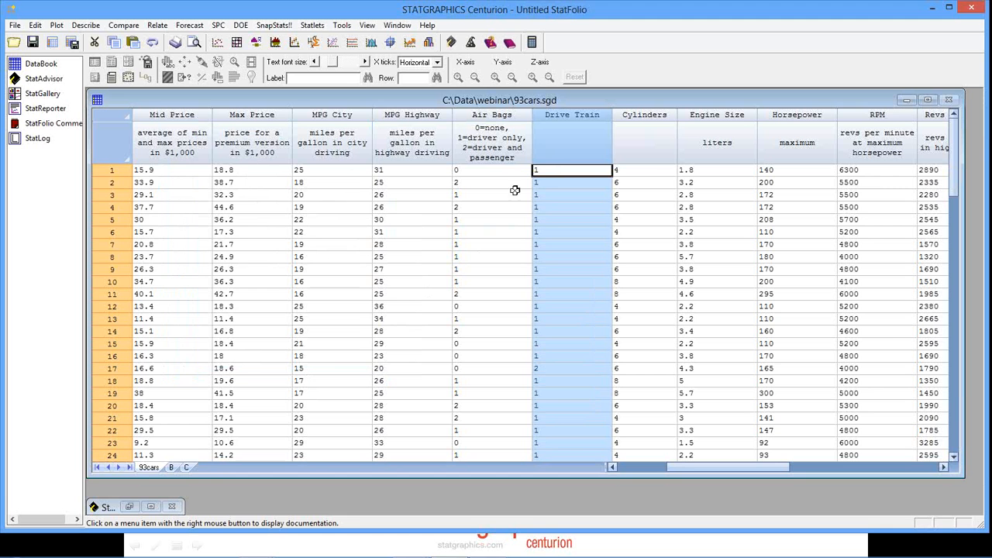
Step: Check the recoded values in the Drive Train column down to row 17
{"action": "left_click_drag", "start_coordinate": [541, 173], "coordinate": [551, 356]}
{"action": "left_click", "coordinate": [558, 371]}
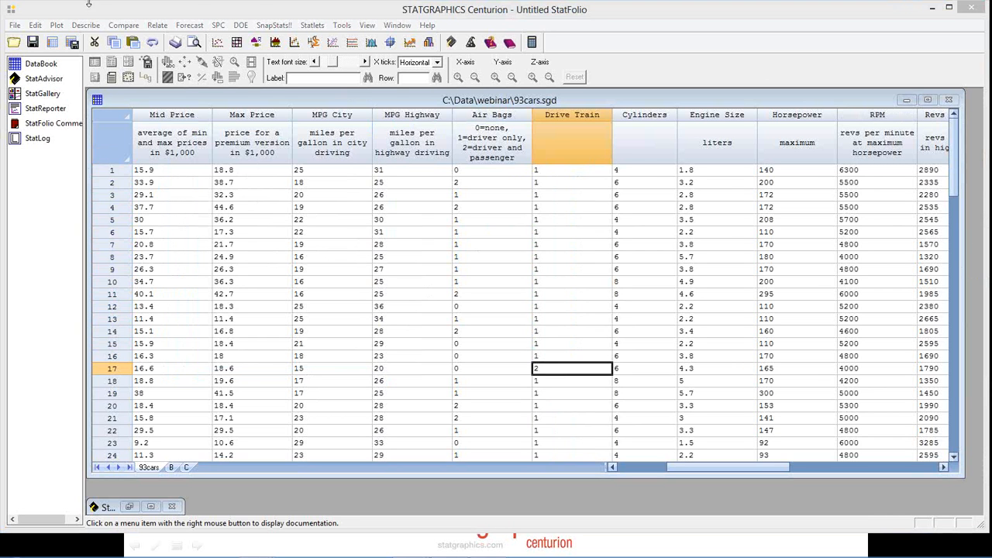
Step: Start a new StatFolio without saving the data in sheet A
{"action": "left_click", "coordinate": [17, 26]}
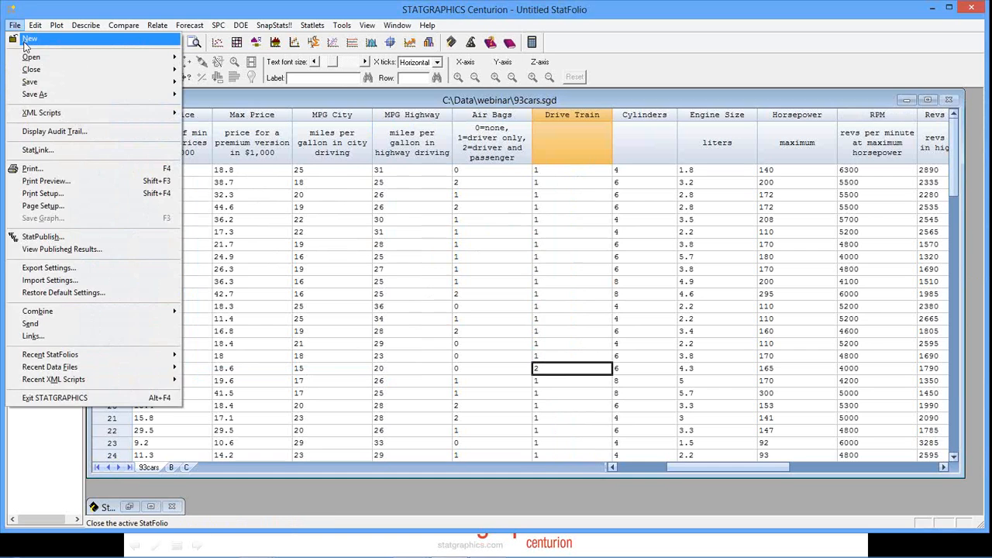
{"action": "left_click", "coordinate": [29, 39]}
{"action": "left_click", "coordinate": [504, 301]}
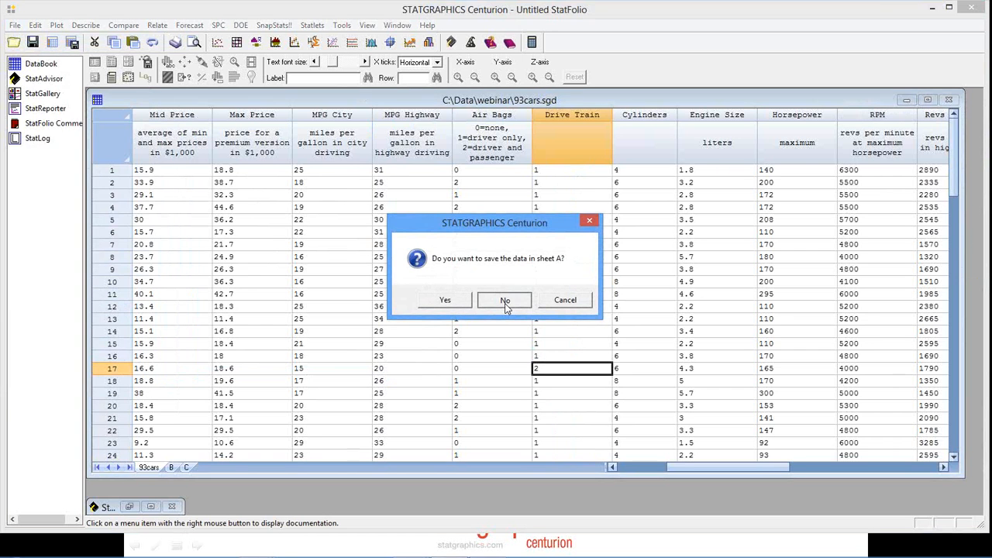
{"action": "left_click", "coordinate": [505, 302]}
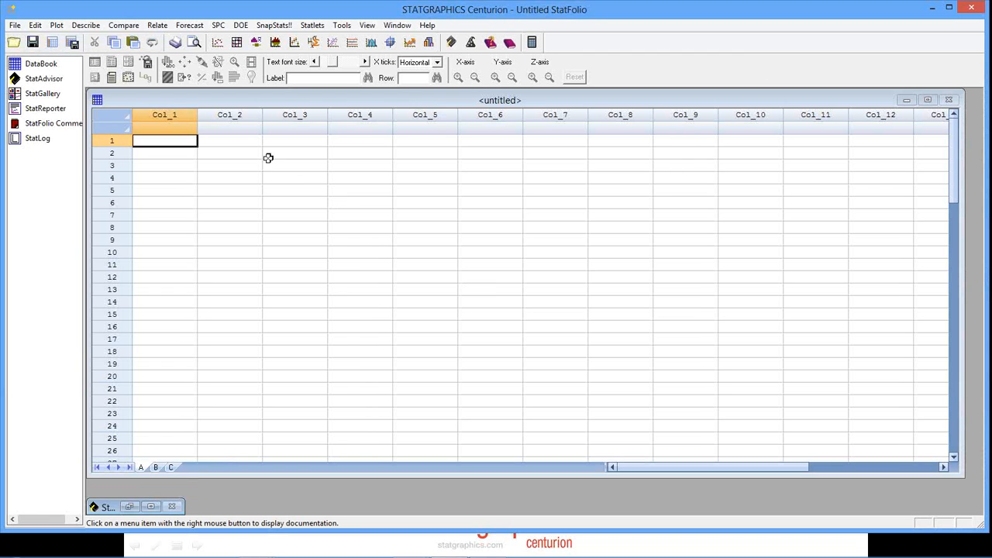
Step: Enter 1, 2, 3, 2, 1, 2, 3, 4, 3, 2, 1, 2, 3, 2, 1 down Col_1, starting in row 1
{"action": "left_click", "coordinate": [177, 140]}
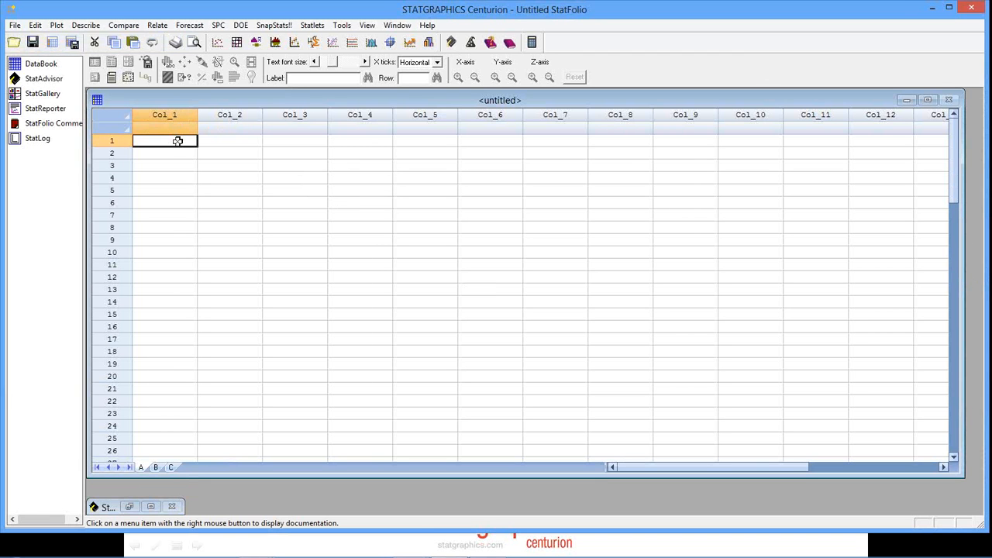
{"action": "type", "text": "1"}
{"action": "key", "text": "Return"}
{"action": "type", "text": "2"}
{"action": "key", "text": "Return"}
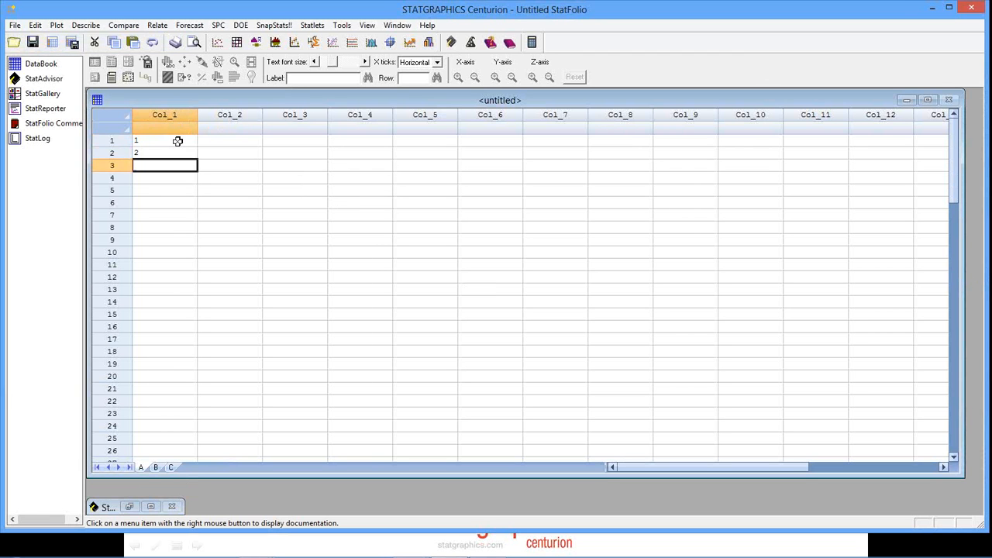
{"action": "type", "text": "3"}
{"action": "key", "text": "Return"}
{"action": "type", "text": "2 1 2 3 4 3 2"}
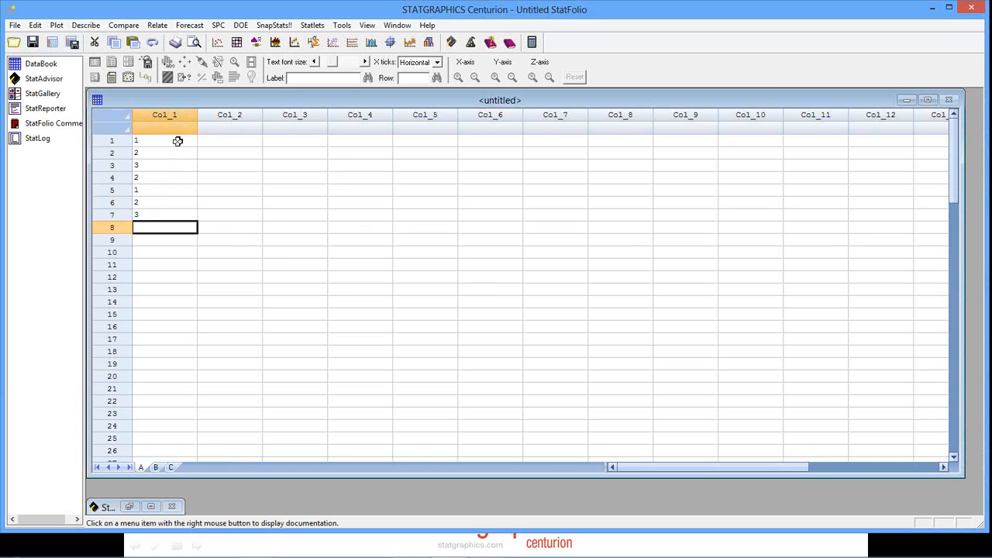
{"action": "type", "text": " 1 2 3 2 "}
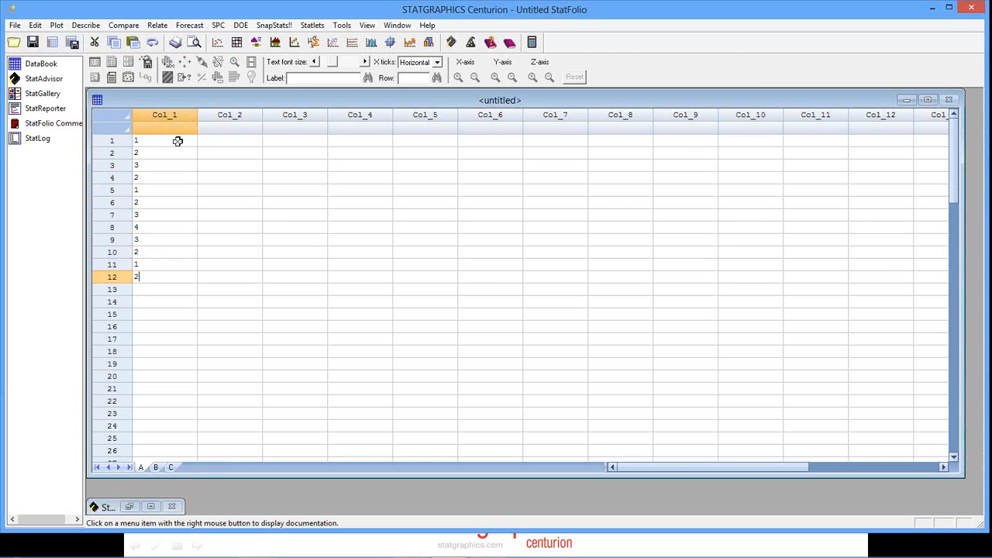
{"action": "type", "text": "1"}
{"action": "key", "text": "Return"}
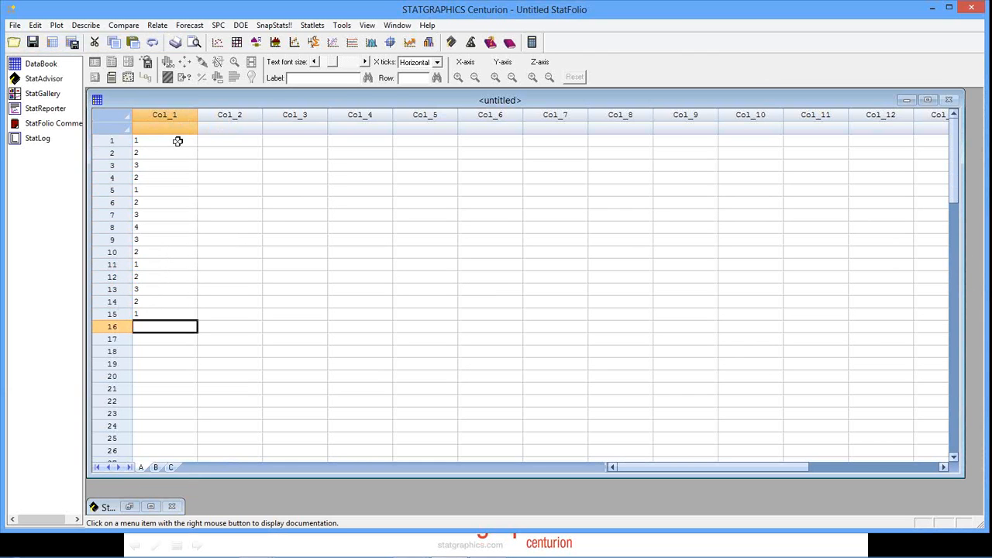
Step: Run a One Variable Analysis on Col_1 with the summary, summary statistics, scatterplot and box-and-whisker plot
{"action": "left_click", "coordinate": [96, 29]}
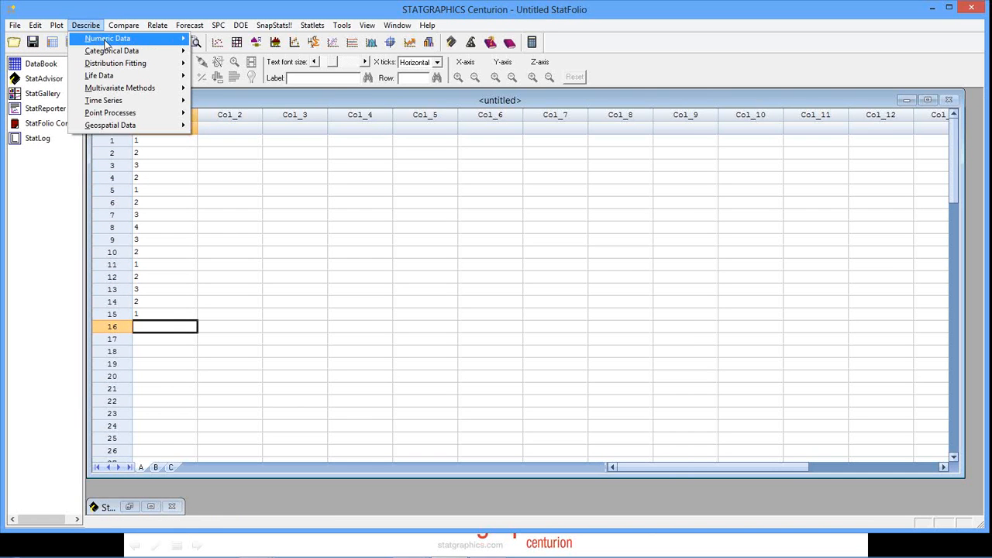
{"action": "mouse_move", "coordinate": [155, 38]}
{"action": "left_click", "coordinate": [214, 40]}
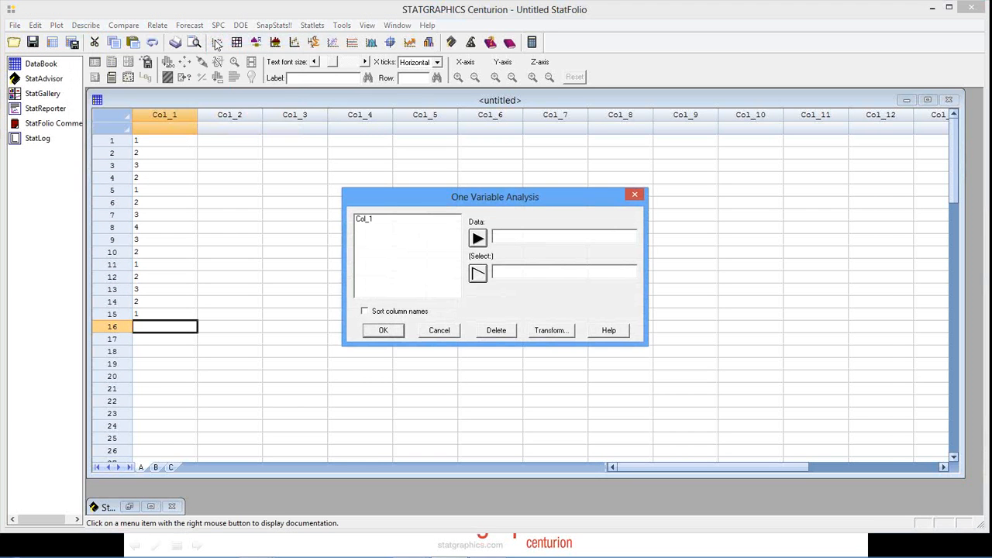
{"action": "left_click", "coordinate": [366, 219]}
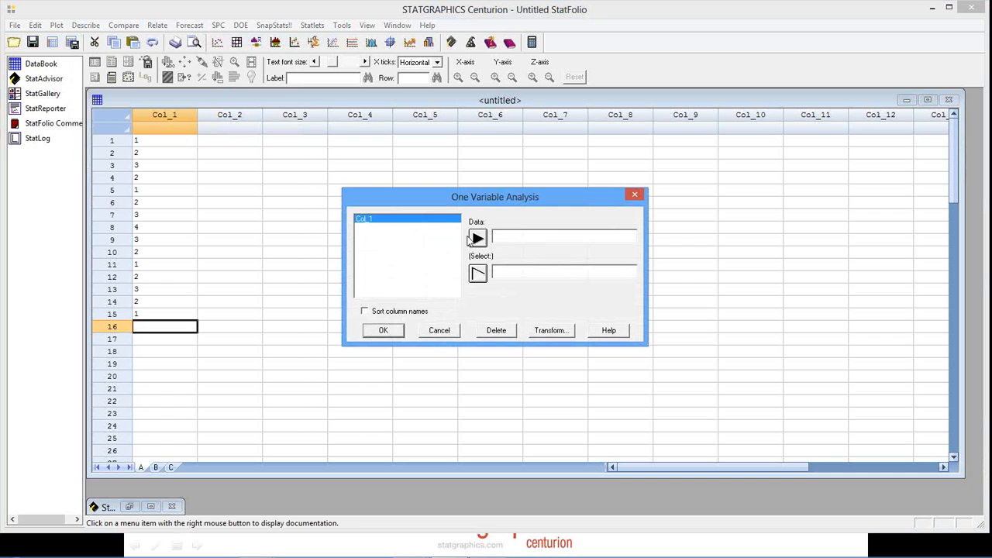
{"action": "left_click", "coordinate": [477, 238]}
{"action": "left_click", "coordinate": [384, 331]}
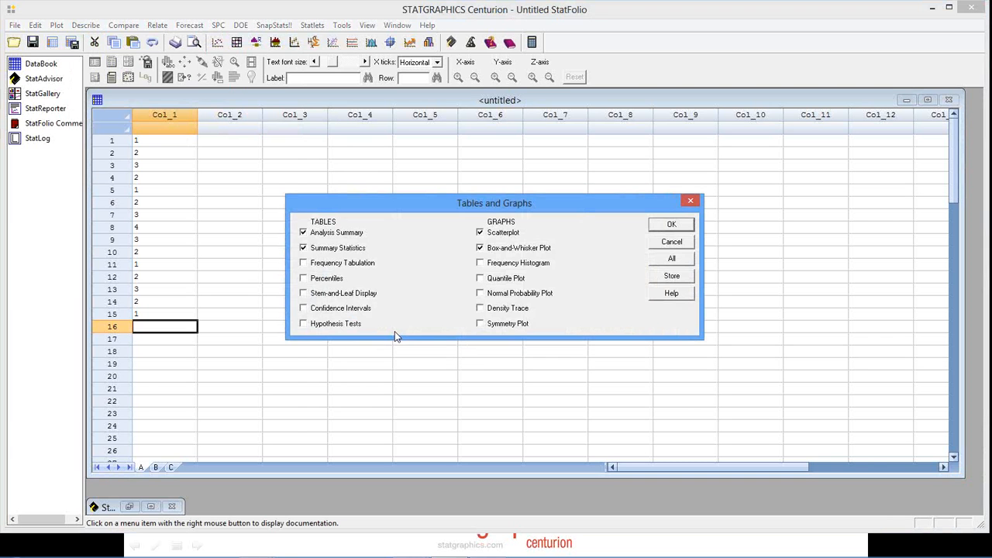
{"action": "left_click", "coordinate": [661, 231]}
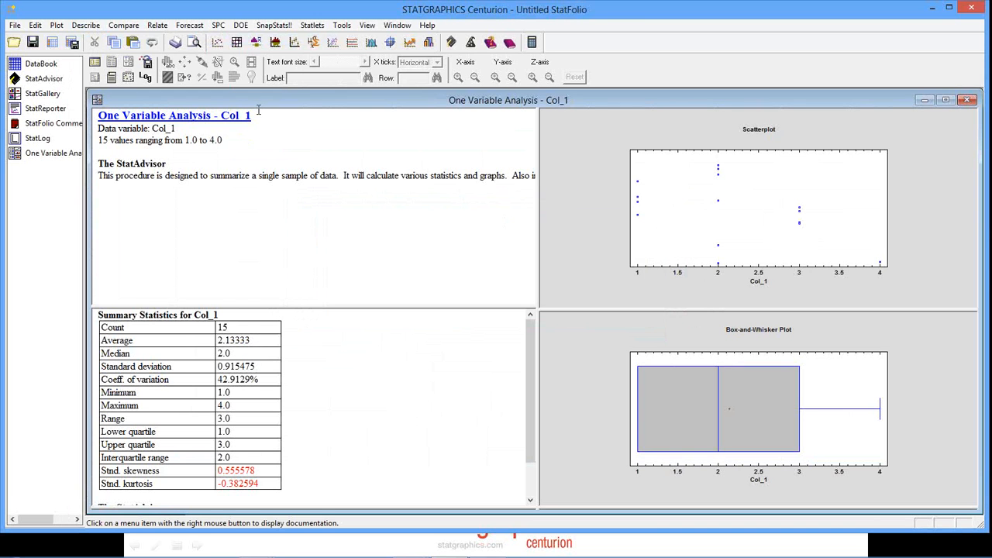
Step: Rename the Col_1 column in the DataBook as X
{"action": "left_click", "coordinate": [51, 65]}
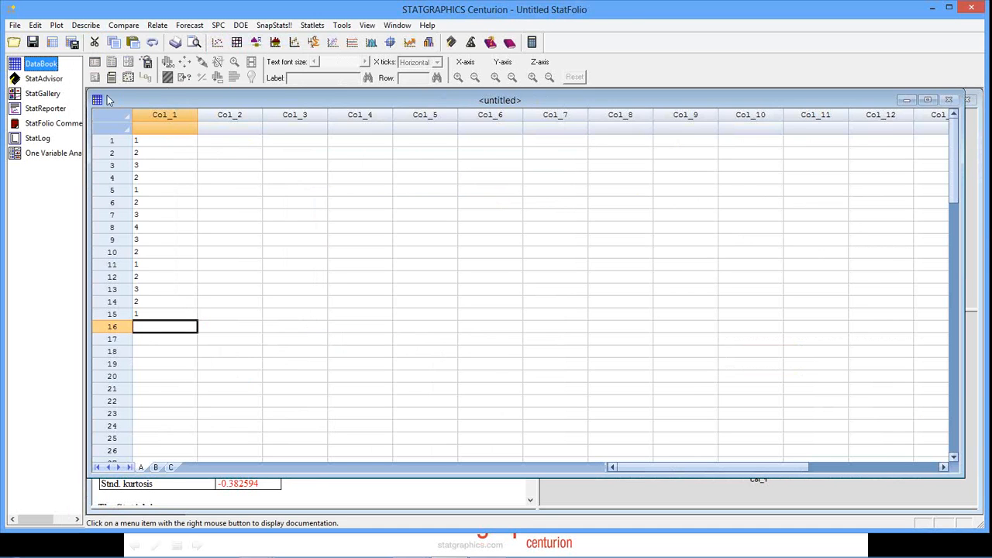
{"action": "left_click", "coordinate": [179, 115]}
{"action": "double_click", "coordinate": [179, 115]}
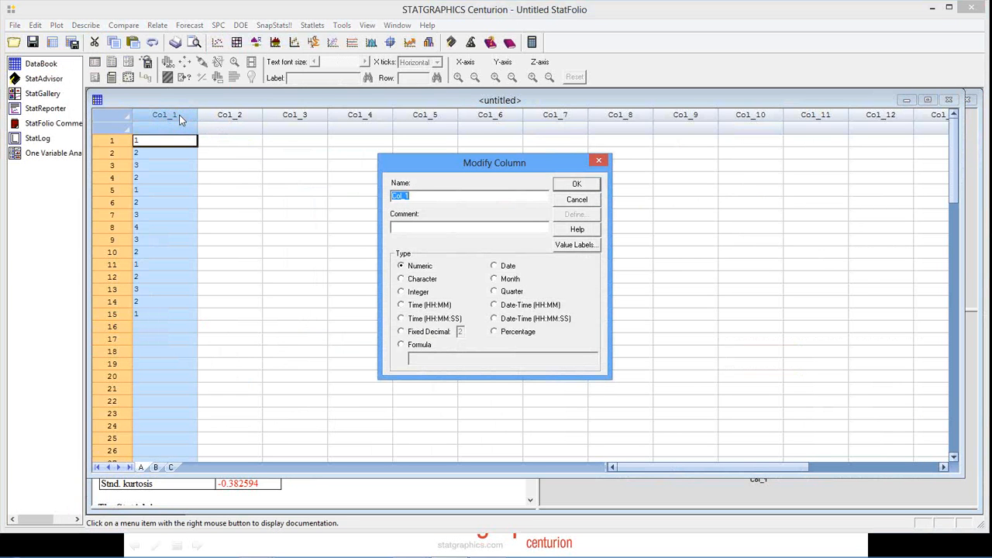
{"action": "type", "text": "X"}
{"action": "left_click", "coordinate": [575, 185]}
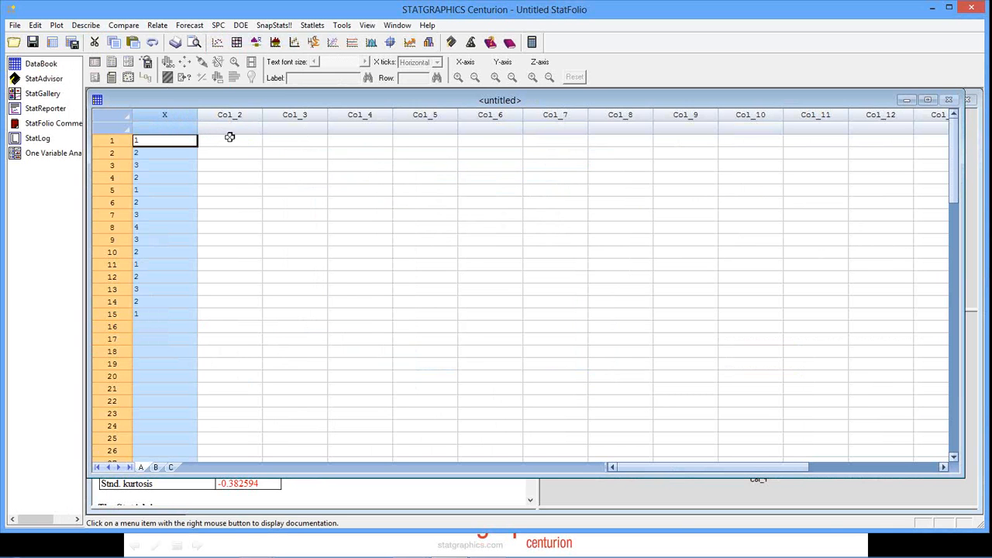
Step: Check how the One Variable Analysis responds to the renamed column, comparing it with the column name in the DataBook
{"action": "left_click", "coordinate": [368, 498]}
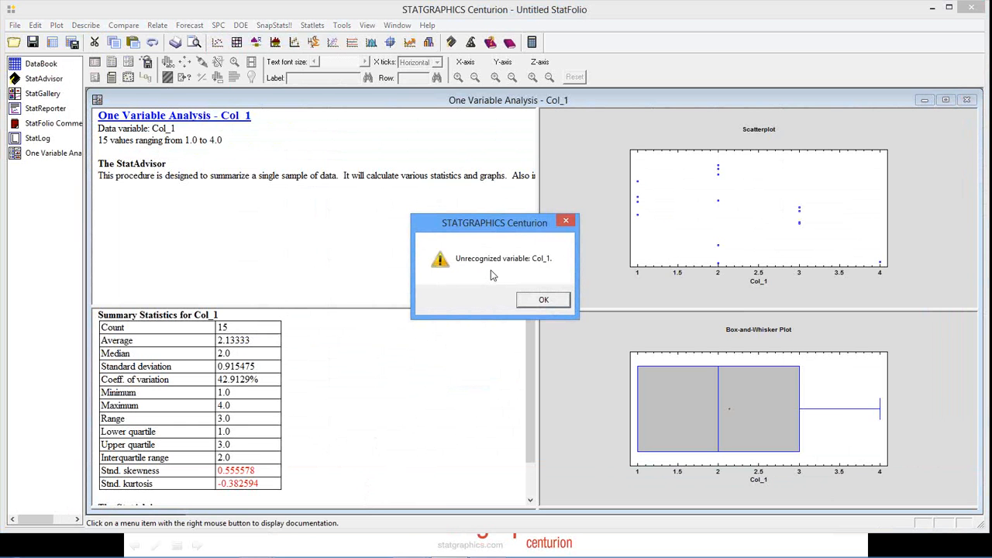
{"action": "left_click", "coordinate": [541, 301]}
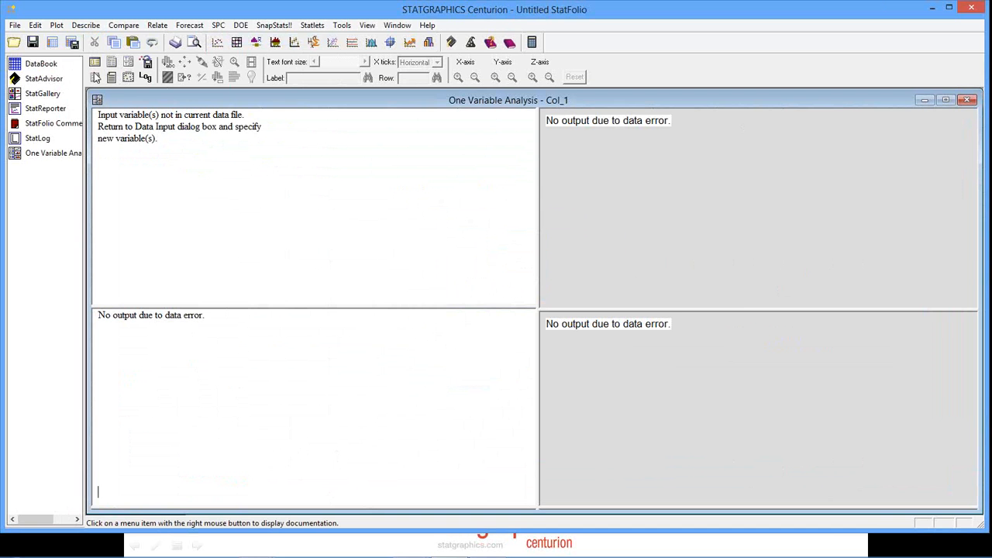
{"action": "left_click", "coordinate": [46, 65]}
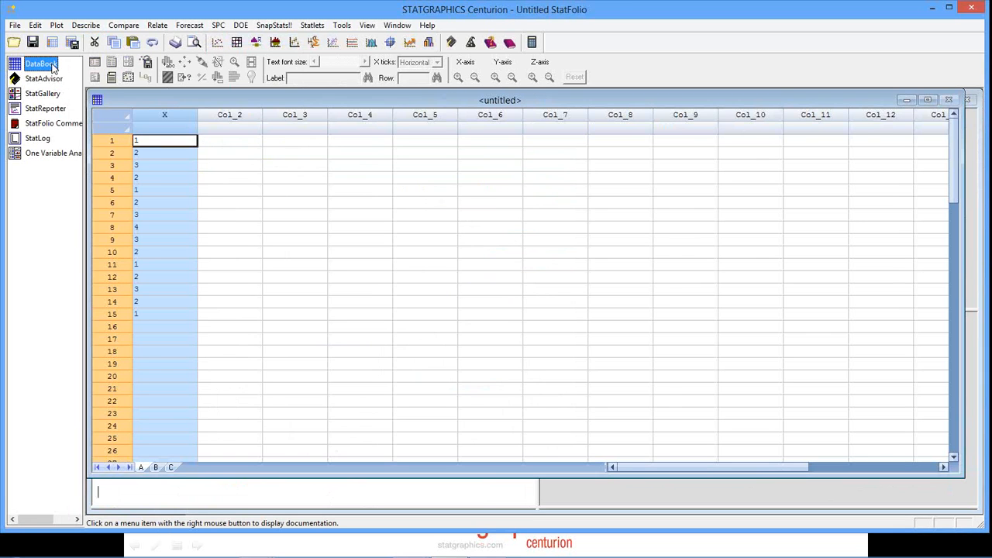
{"action": "left_click", "coordinate": [69, 158]}
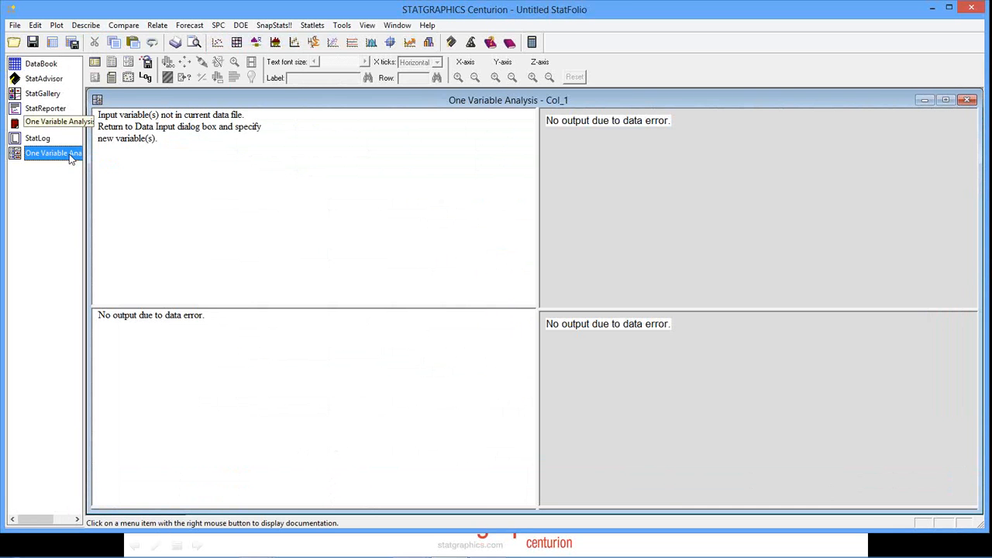
{"action": "left_click", "coordinate": [49, 66]}
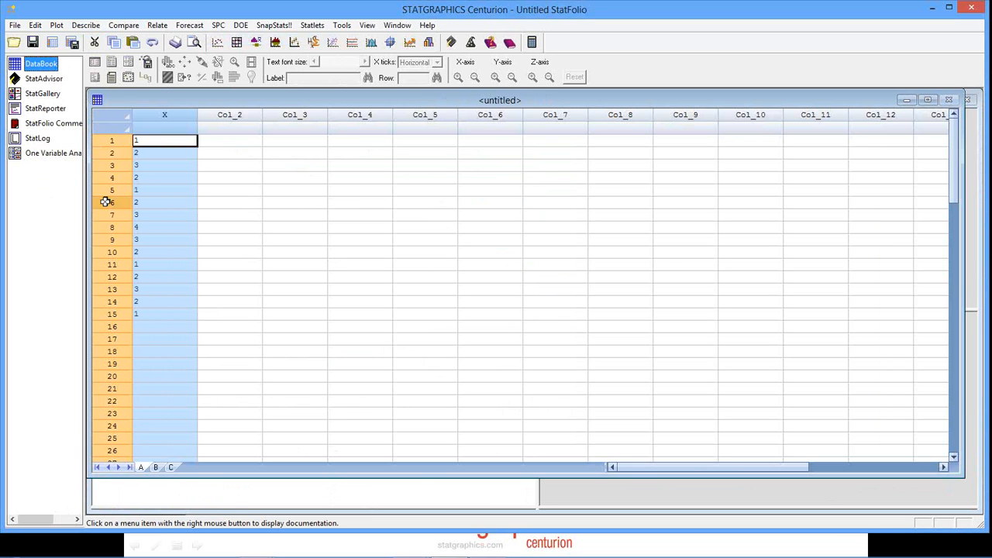
{"action": "left_click", "coordinate": [447, 498]}
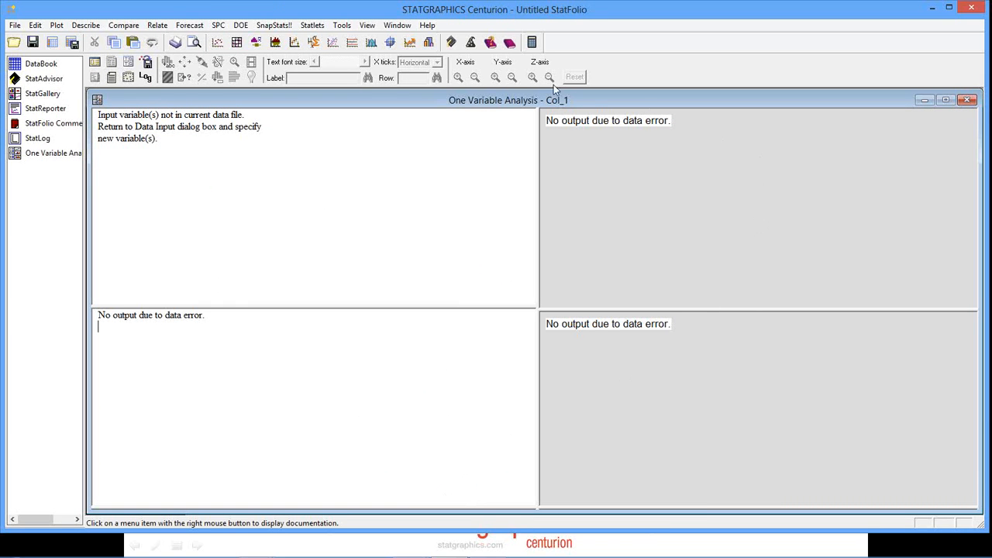
Step: Replace Col_1 with X as the data variable of the One Variable Analysis and recalculate it
{"action": "left_click", "coordinate": [93, 61]}
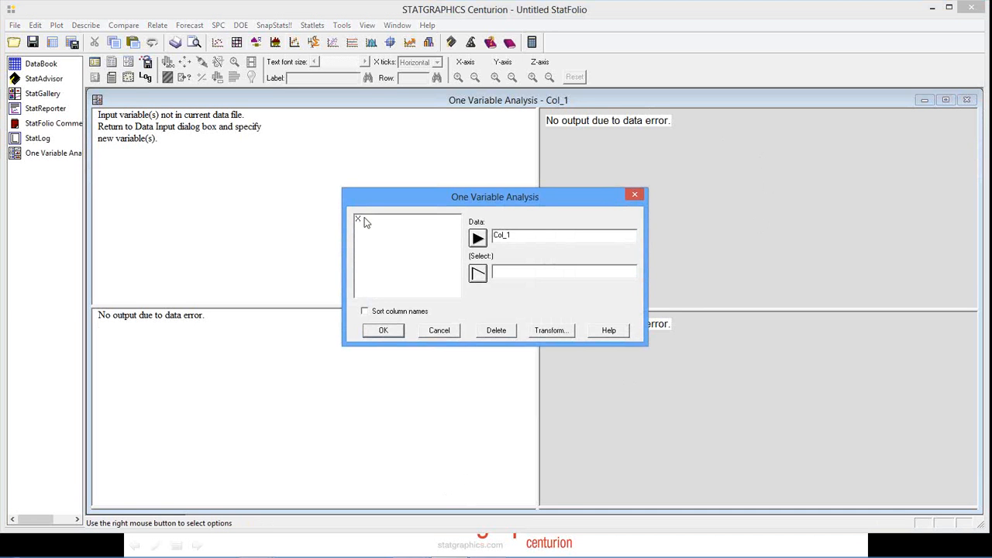
{"action": "left_click", "coordinate": [365, 220]}
{"action": "left_click", "coordinate": [479, 240]}
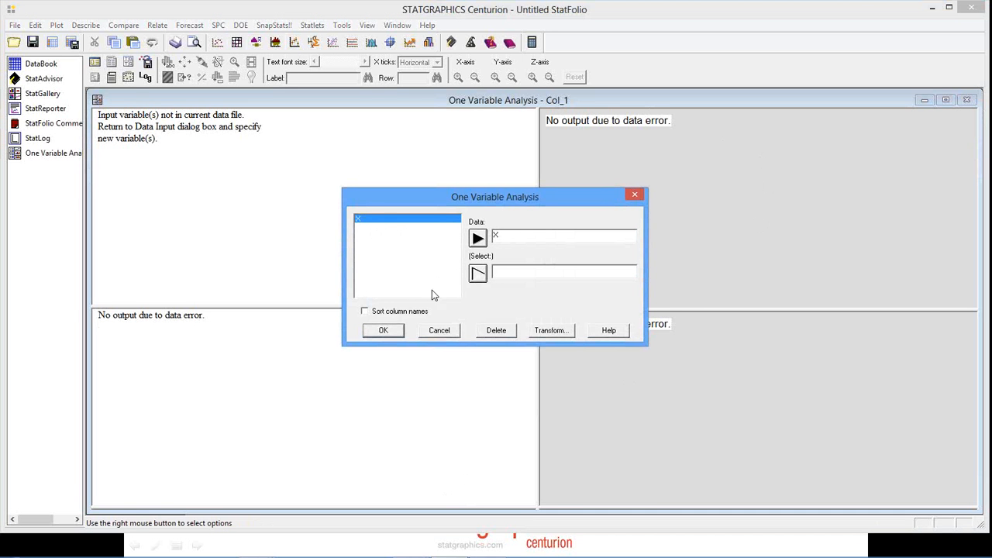
{"action": "left_click", "coordinate": [388, 329]}
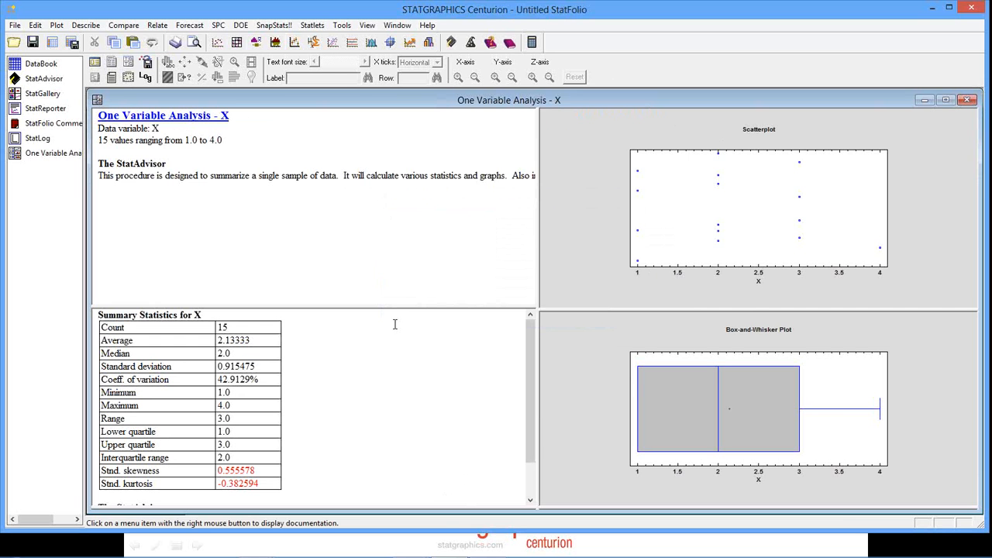
Step: Review the X column in the DataBook and the data input settings of the One Variable Analysis without changing them
{"action": "left_click", "coordinate": [54, 69]}
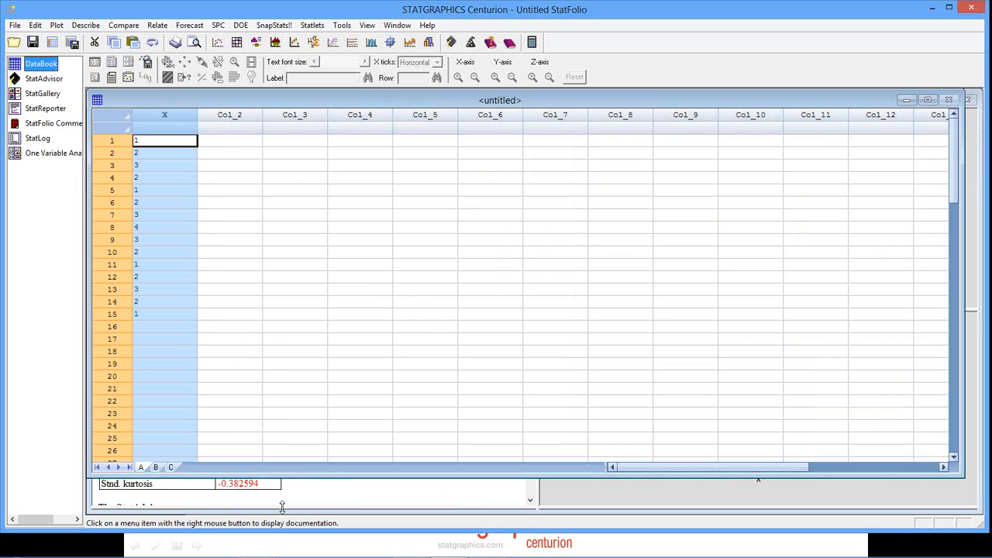
{"action": "left_click", "coordinate": [330, 482]}
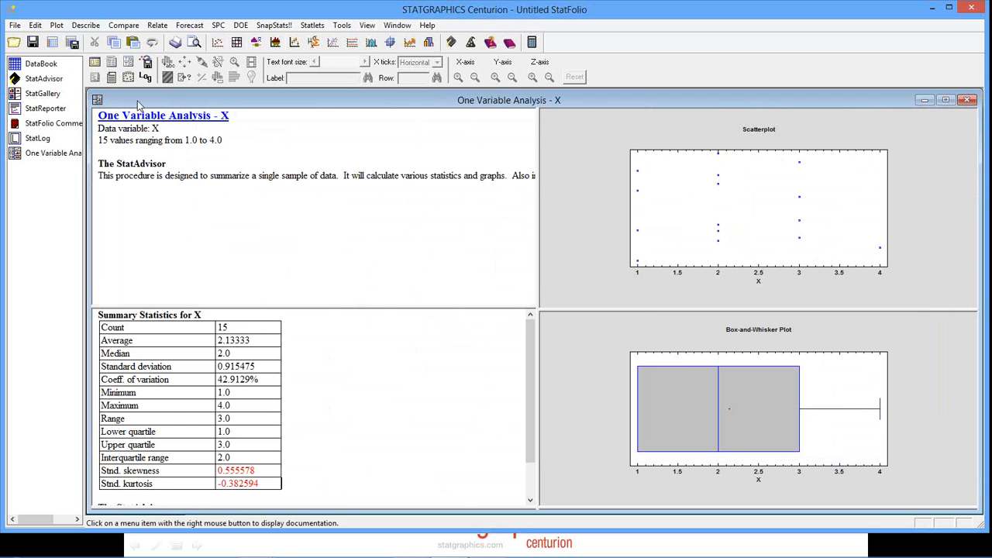
{"action": "left_click", "coordinate": [95, 62]}
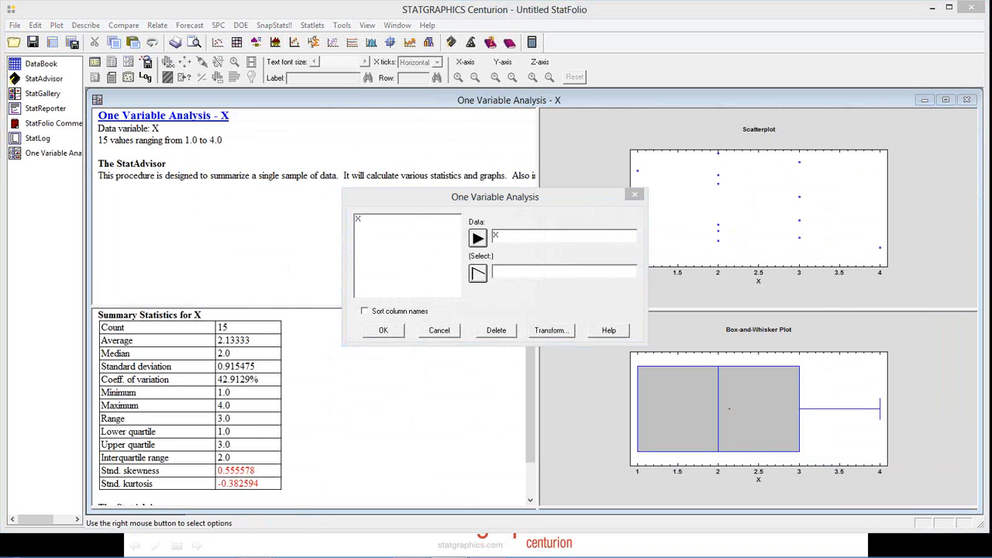
{"action": "left_click", "coordinate": [450, 331]}
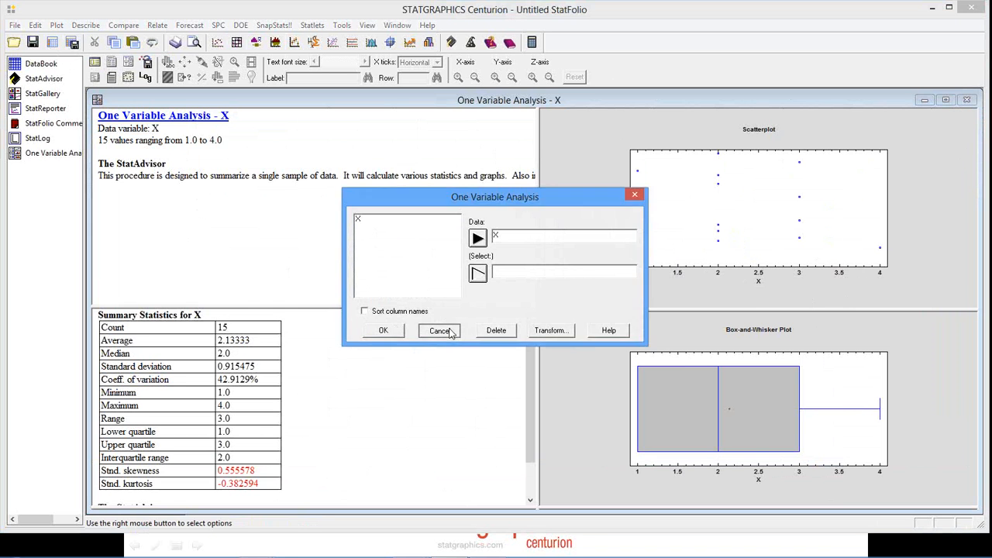
{"action": "left_click", "coordinate": [312, 25]}
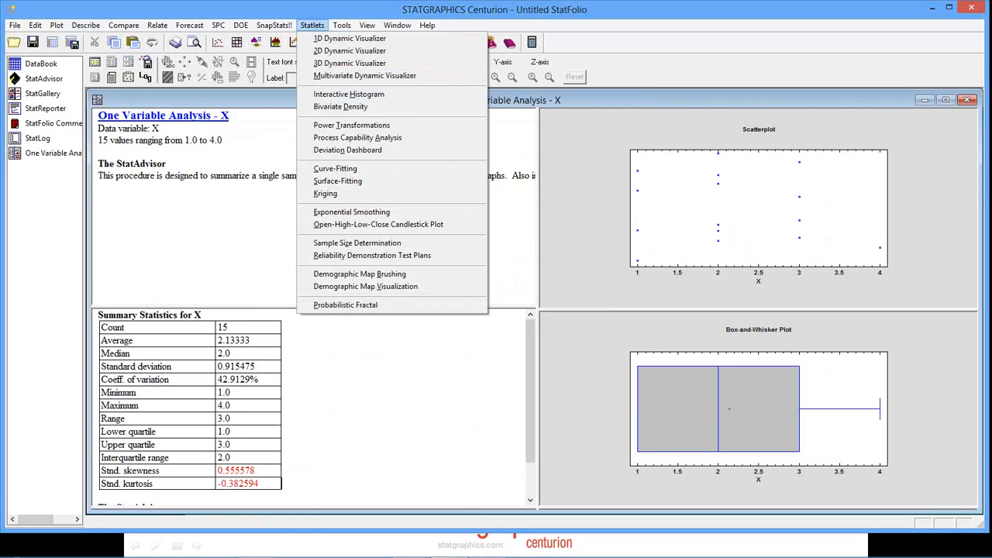
{"action": "key", "text": "alt+Tab"}
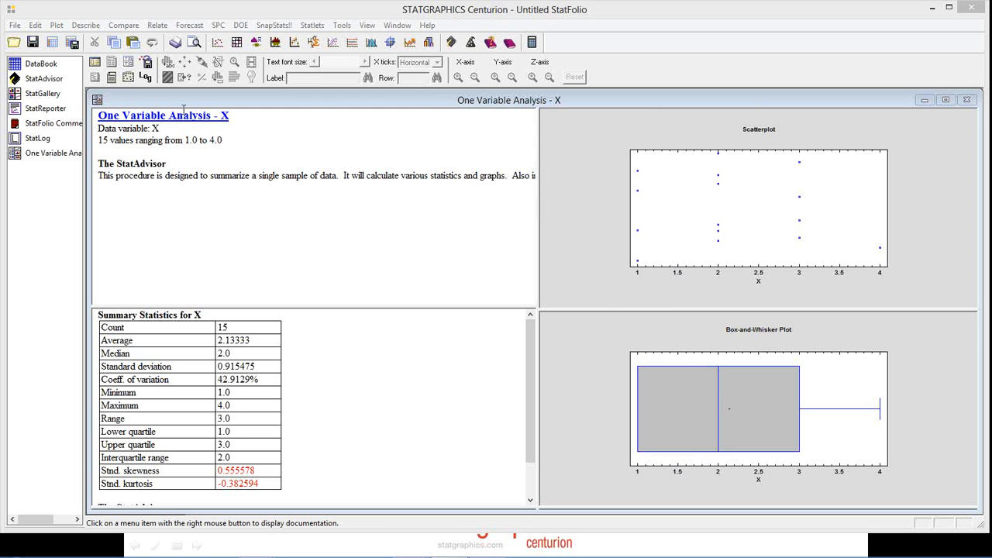
Step: Enlarge the box-and-whisker plot of X and copy it into the first pane of StatGallery page 1
{"action": "double_click", "coordinate": [632, 350]}
{"action": "right_click", "coordinate": [422, 129]}
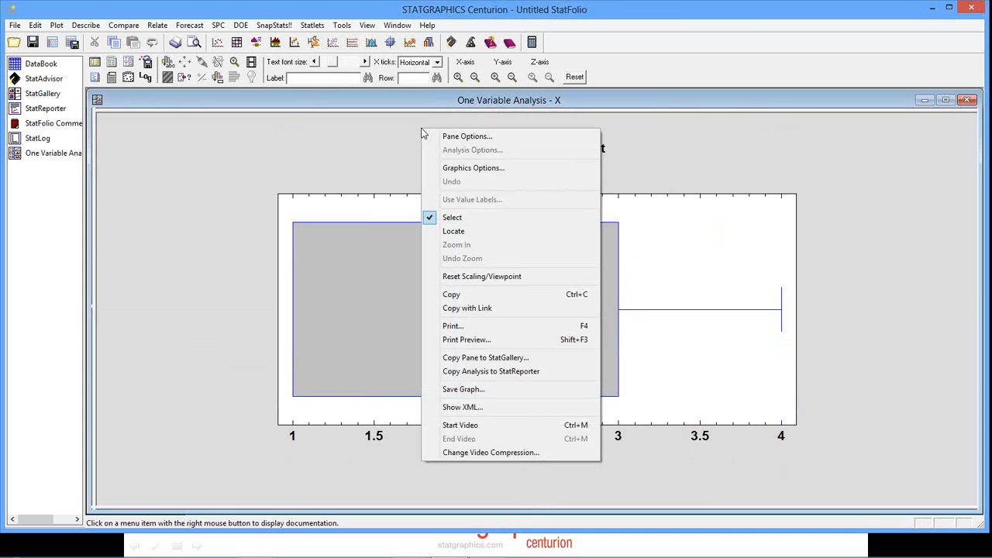
{"action": "left_click", "coordinate": [522, 361]}
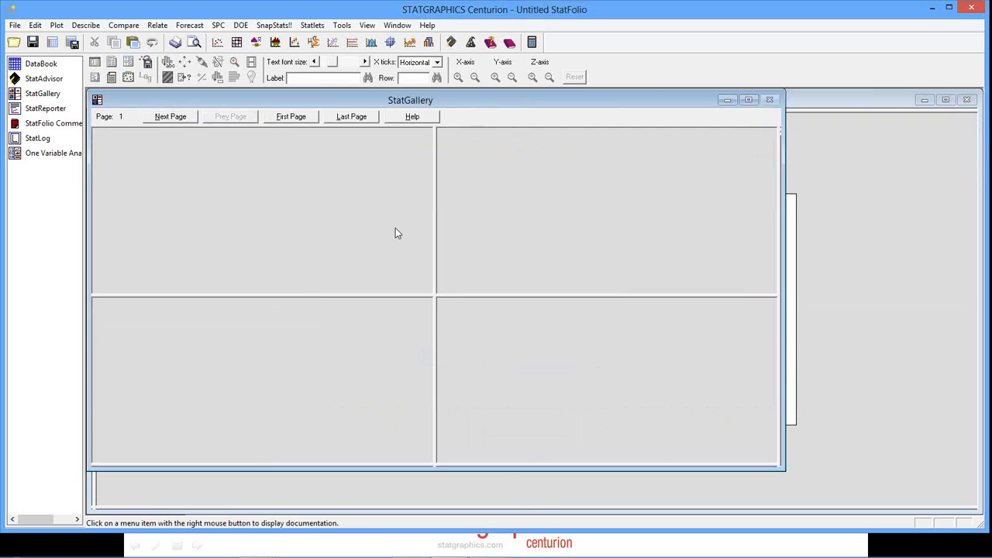
{"action": "right_click", "coordinate": [359, 194]}
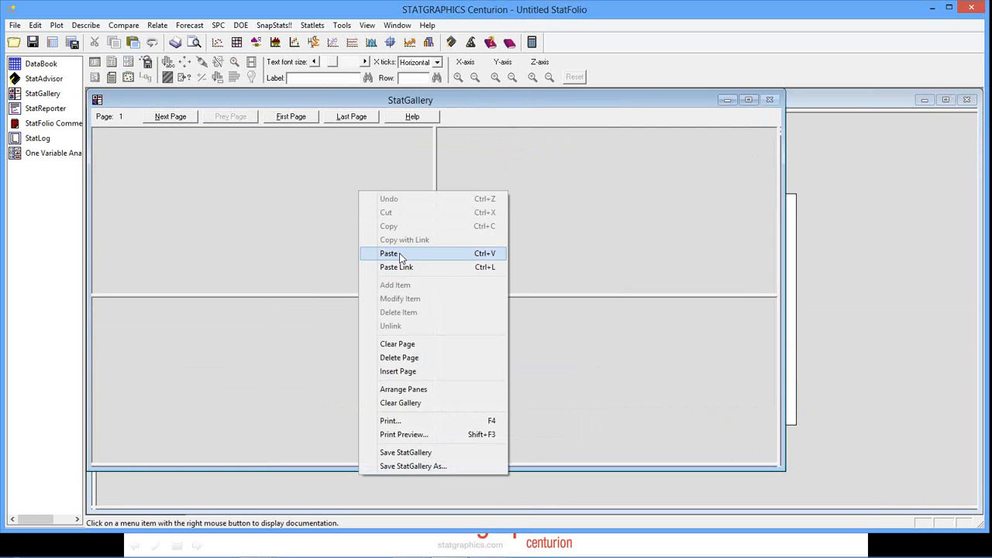
{"action": "left_click", "coordinate": [400, 256]}
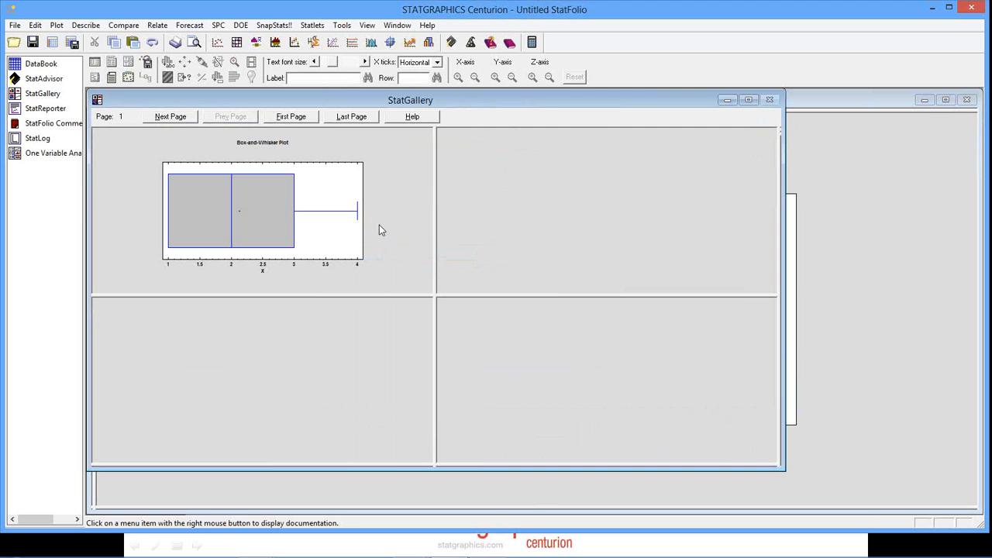
Step: Enlarge the box-and-whisker plot in the StatGallery and copy it to the clipboard
{"action": "right_click", "coordinate": [392, 155]}
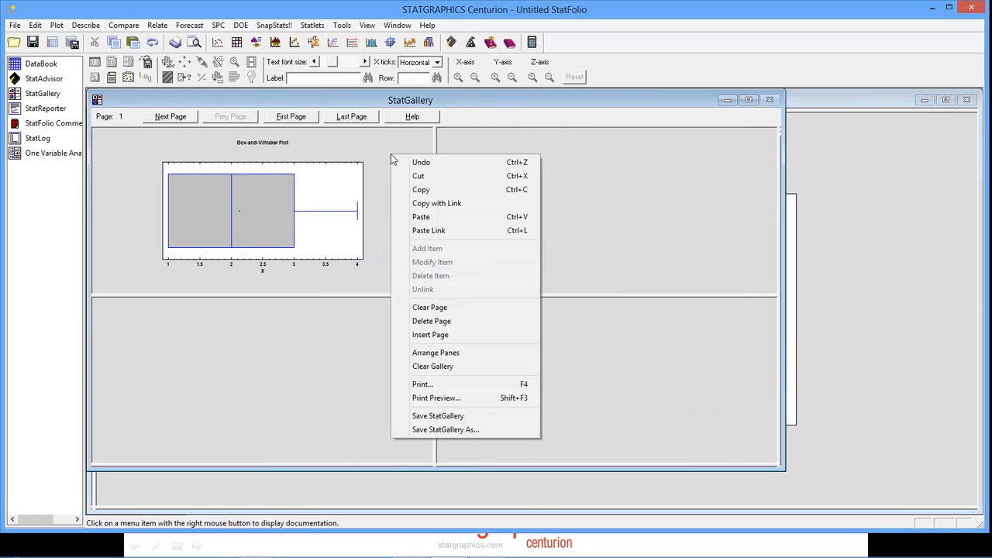
{"action": "key", "text": "Escape"}
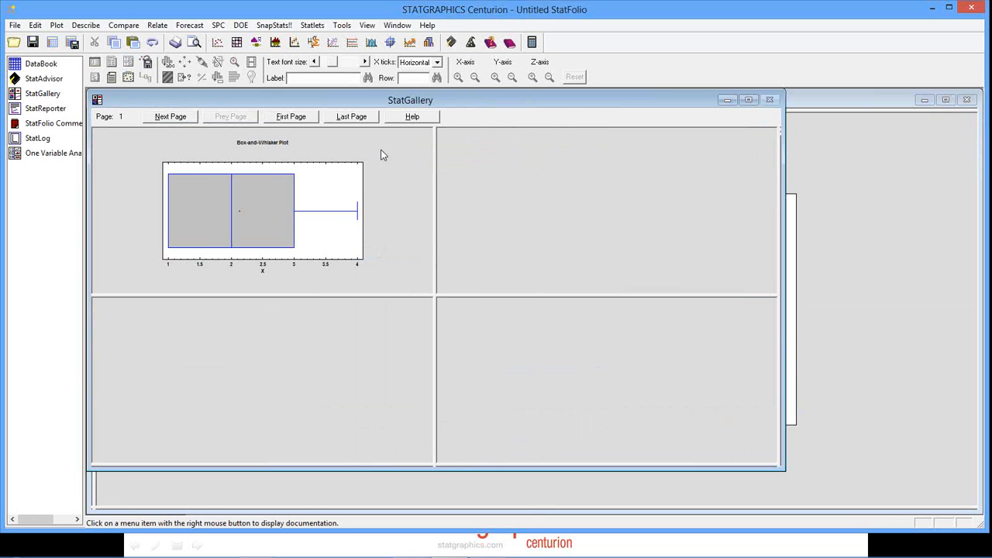
{"action": "right_click", "coordinate": [350, 154]}
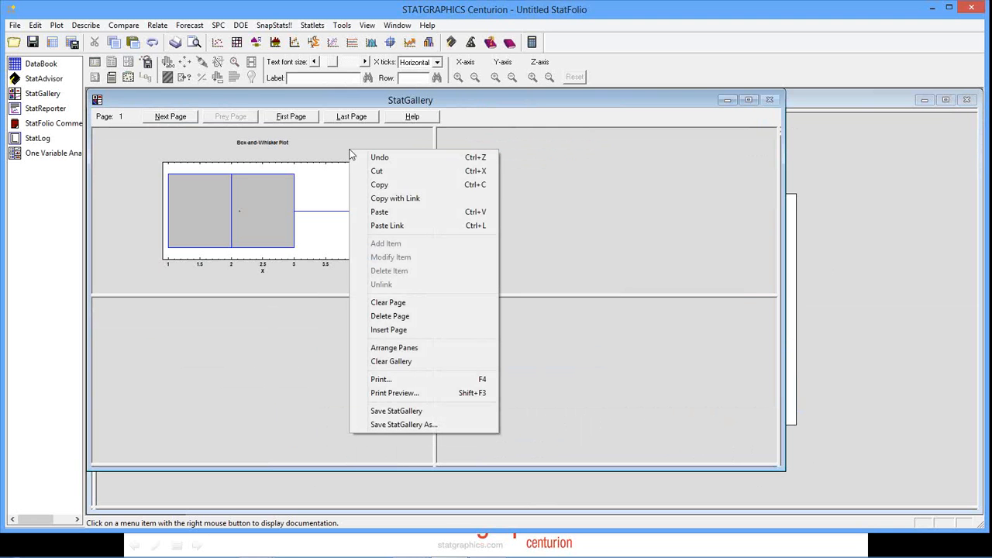
{"action": "left_click", "coordinate": [380, 186]}
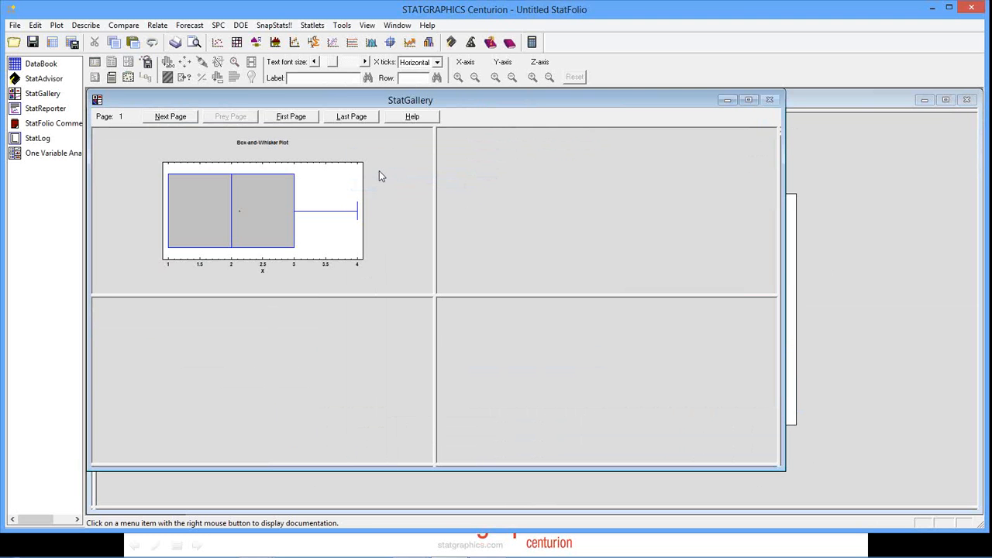
{"action": "right_click", "coordinate": [383, 165]}
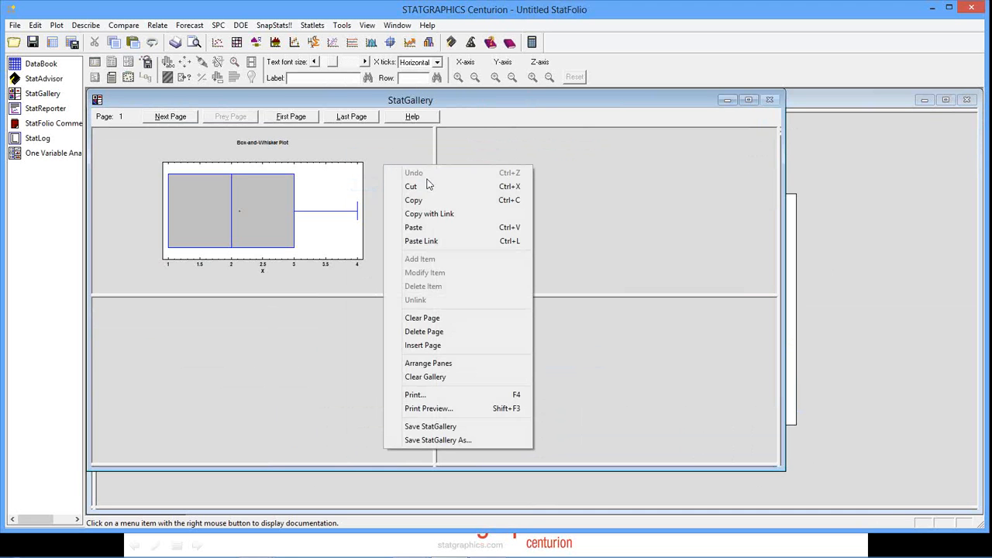
{"action": "double_click", "coordinate": [401, 157]}
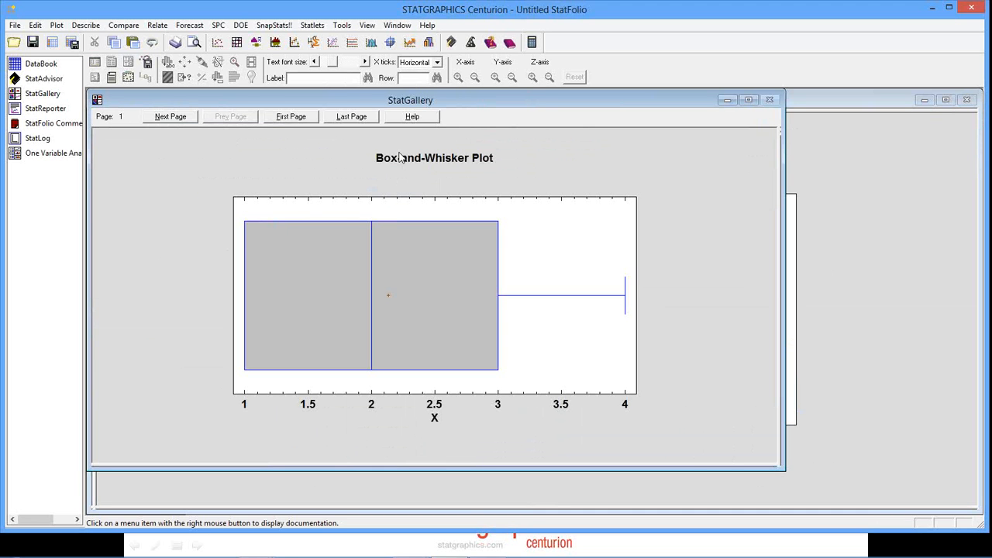
{"action": "right_click", "coordinate": [533, 164]}
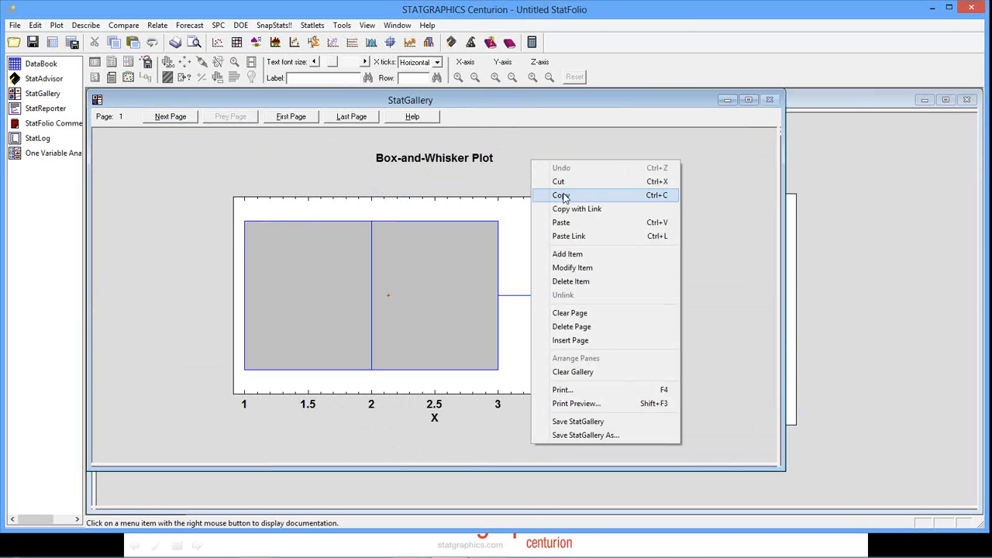
{"action": "left_click", "coordinate": [561, 195]}
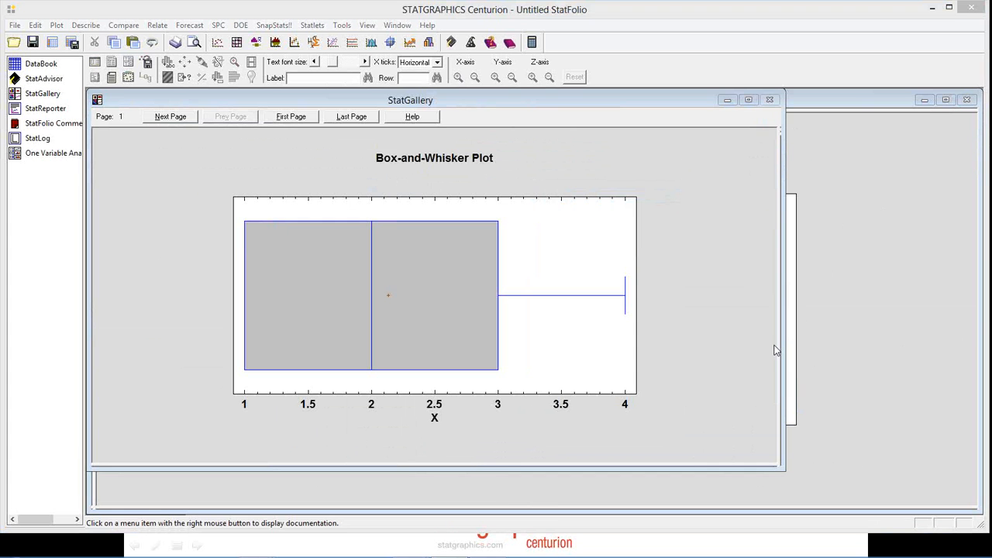
Step: Start a new StatFolio without saving the current one, and minimize the StatGallery to reveal the empty DataBook
{"action": "left_click", "coordinate": [884, 289]}
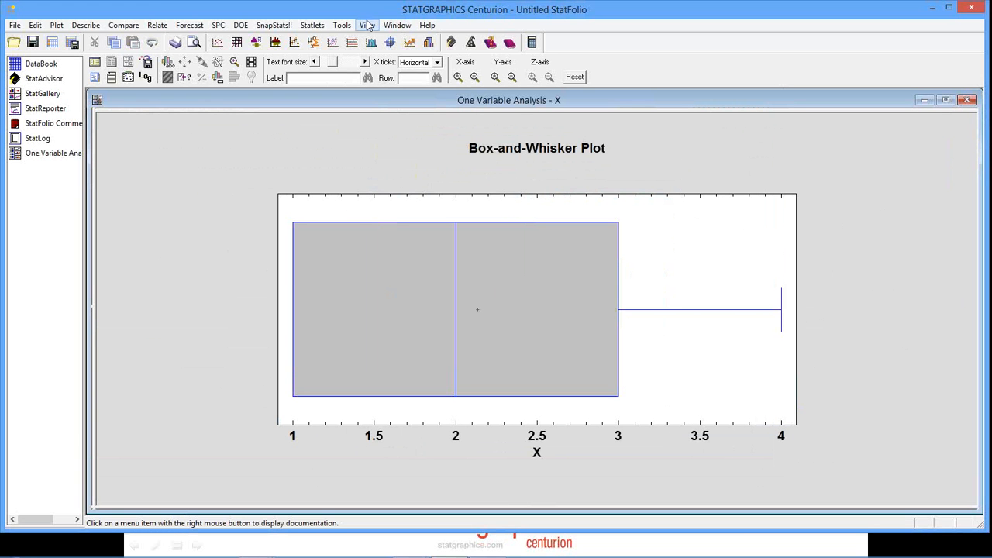
{"action": "left_click", "coordinate": [14, 25]}
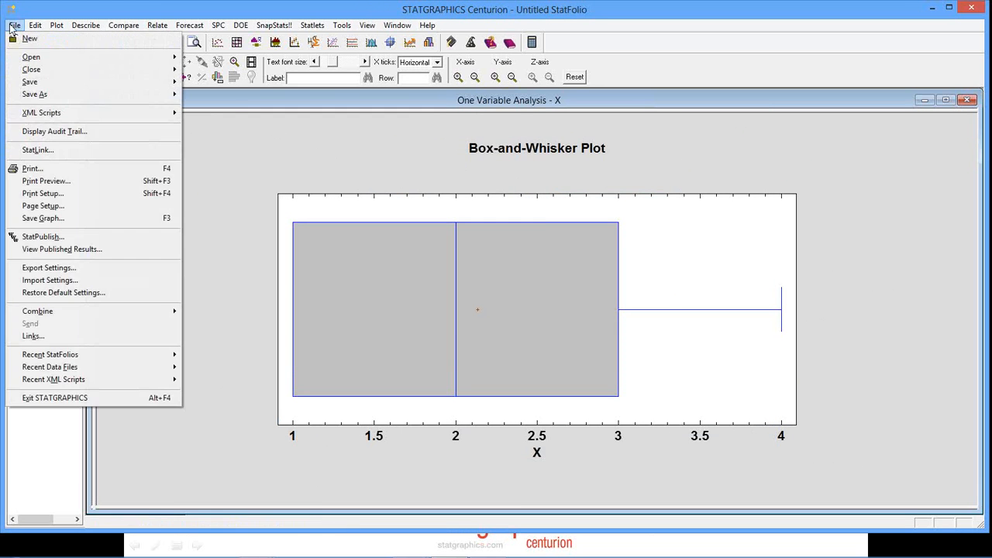
{"action": "left_click", "coordinate": [31, 37]}
{"action": "left_click", "coordinate": [502, 300]}
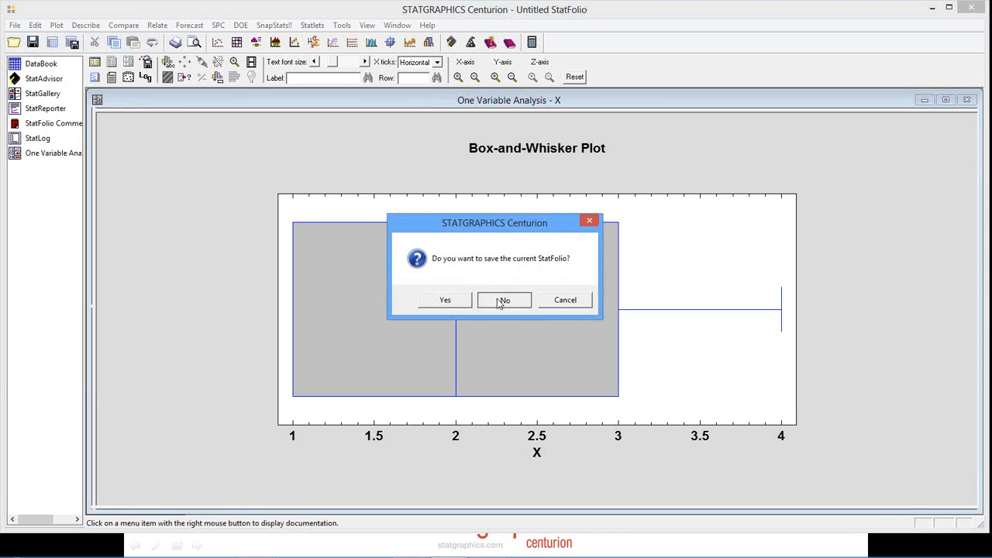
{"action": "left_click", "coordinate": [501, 301]}
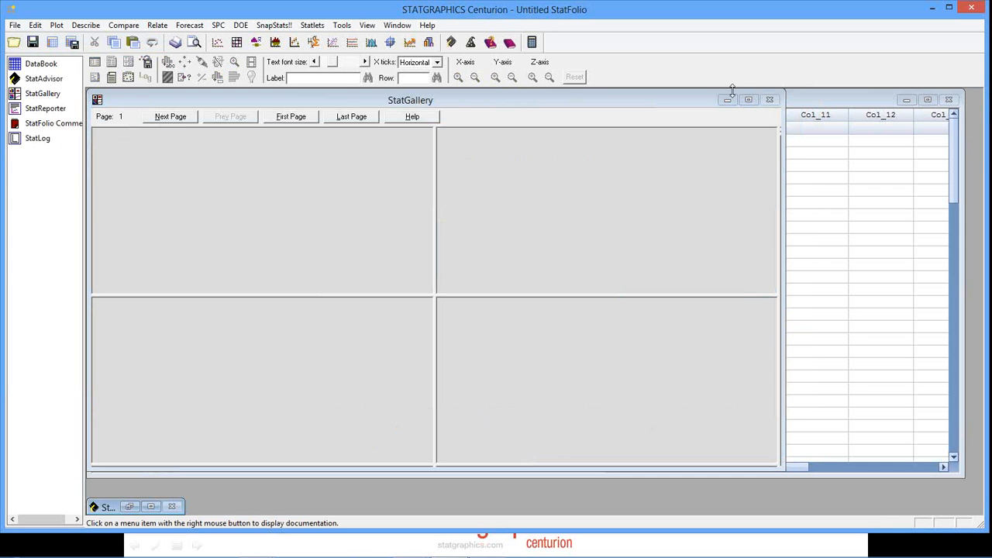
{"action": "left_click", "coordinate": [727, 100]}
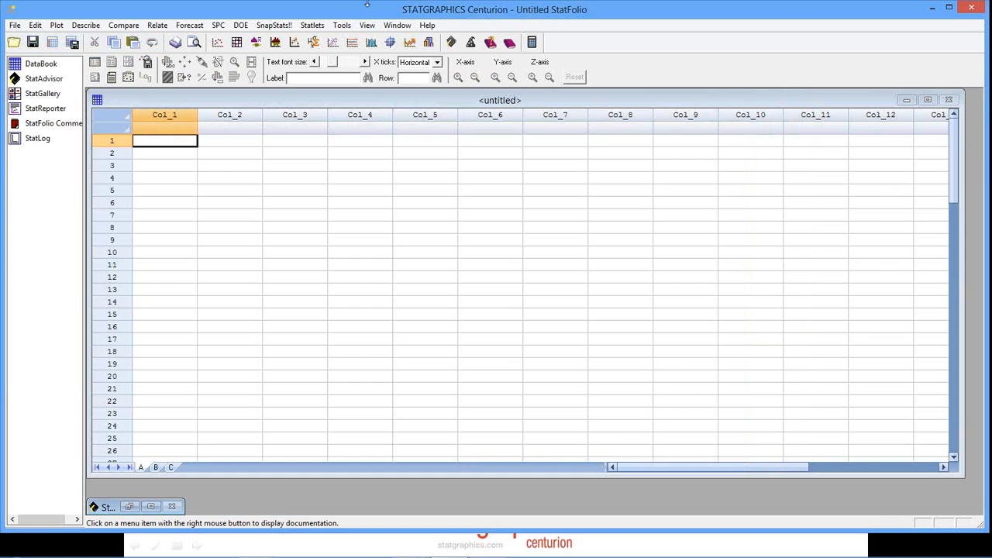
Step: Open the recent data file C:\Data\webinar\nonlin in the DataBook
{"action": "left_click", "coordinate": [15, 26]}
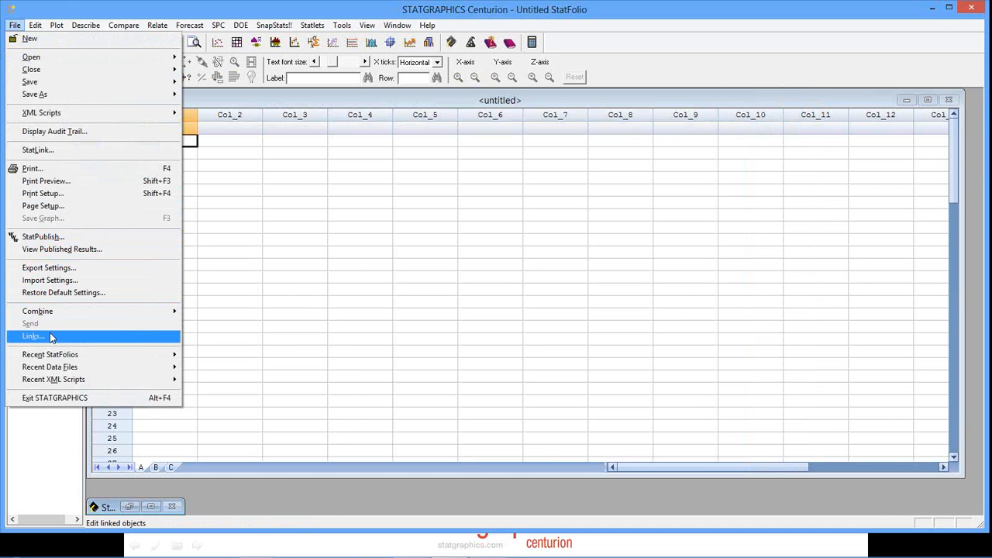
{"action": "mouse_move", "coordinate": [67, 371]}
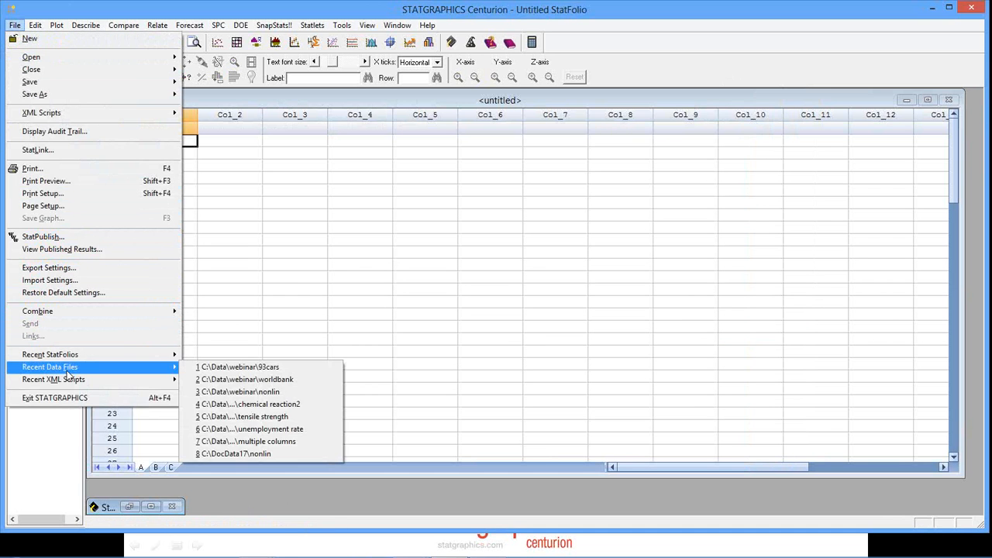
{"action": "left_click", "coordinate": [225, 391]}
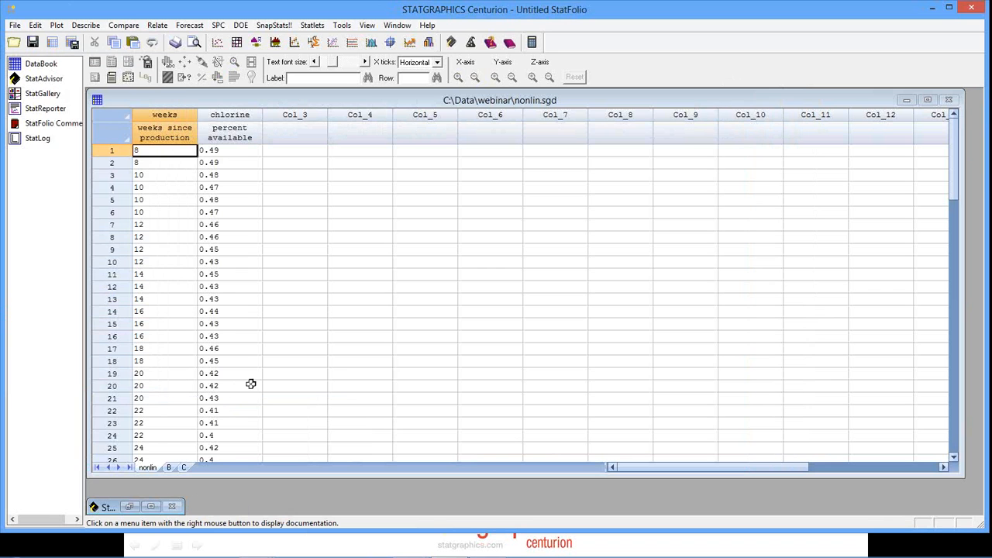
Step: Run a Simple Regression with chlorine as Y and weeks as X, using the linear model and the default tables and graphs
{"action": "left_click", "coordinate": [164, 30]}
{"action": "mouse_move", "coordinate": [178, 39]}
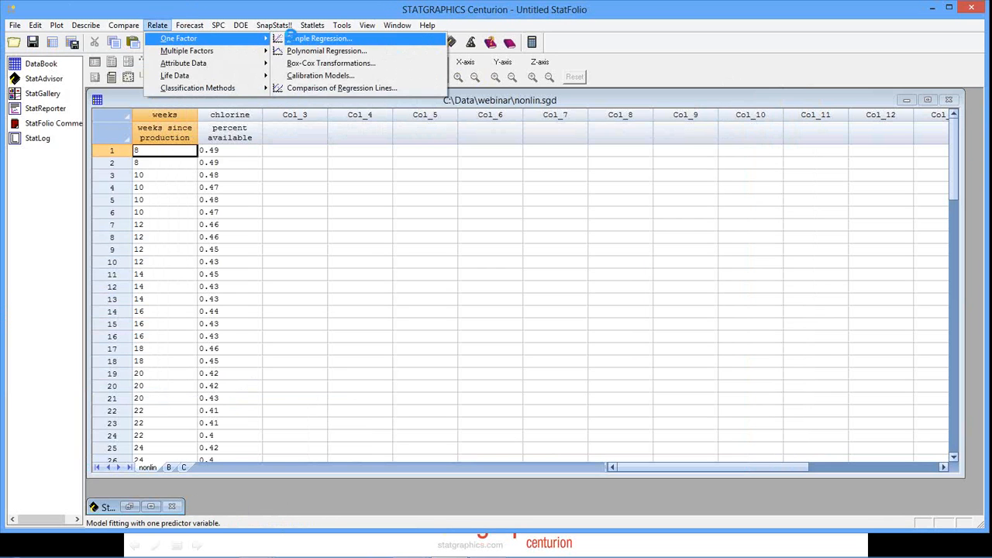
{"action": "left_click", "coordinate": [291, 40]}
{"action": "left_click", "coordinate": [374, 212]}
{"action": "left_click", "coordinate": [479, 225]}
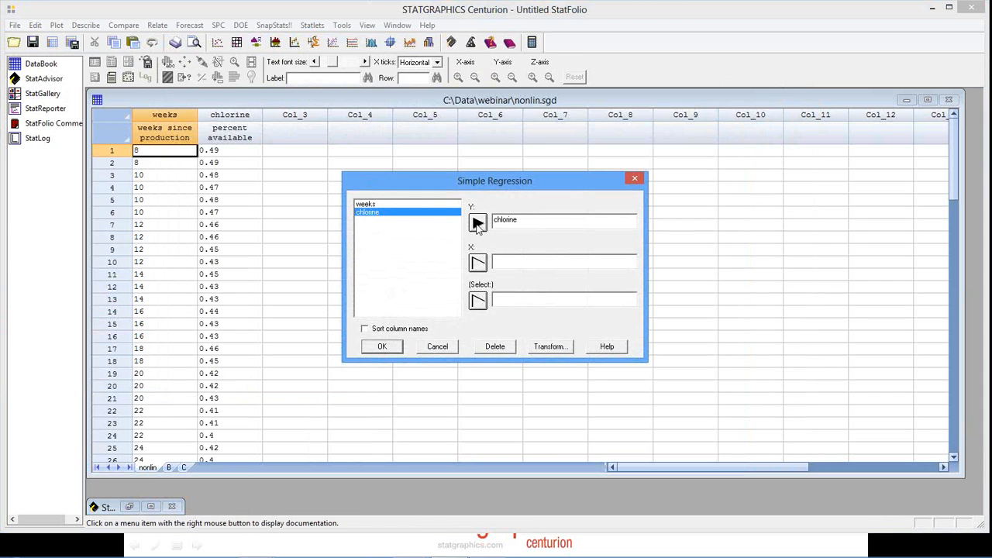
{"action": "left_click", "coordinate": [411, 204]}
{"action": "left_click", "coordinate": [478, 262]}
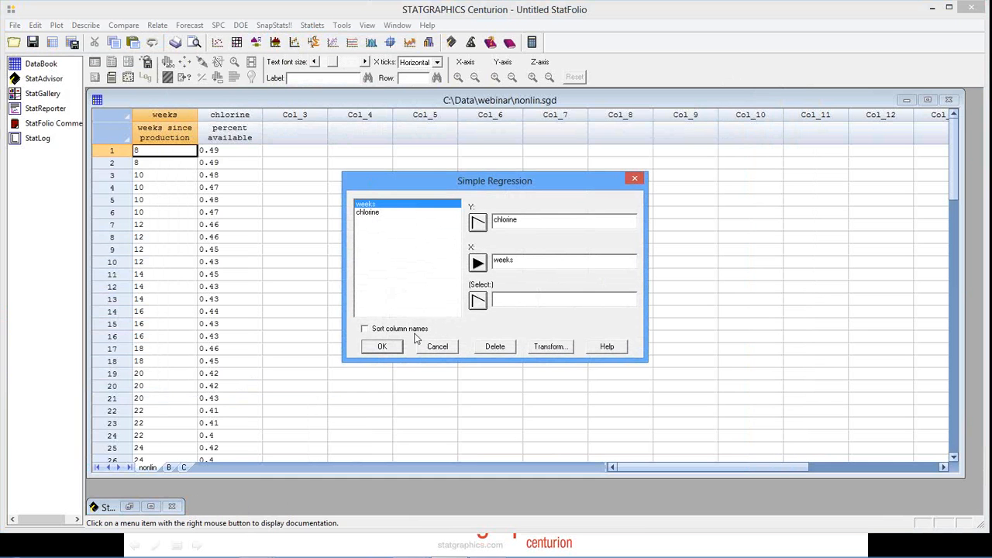
{"action": "left_click", "coordinate": [374, 346]}
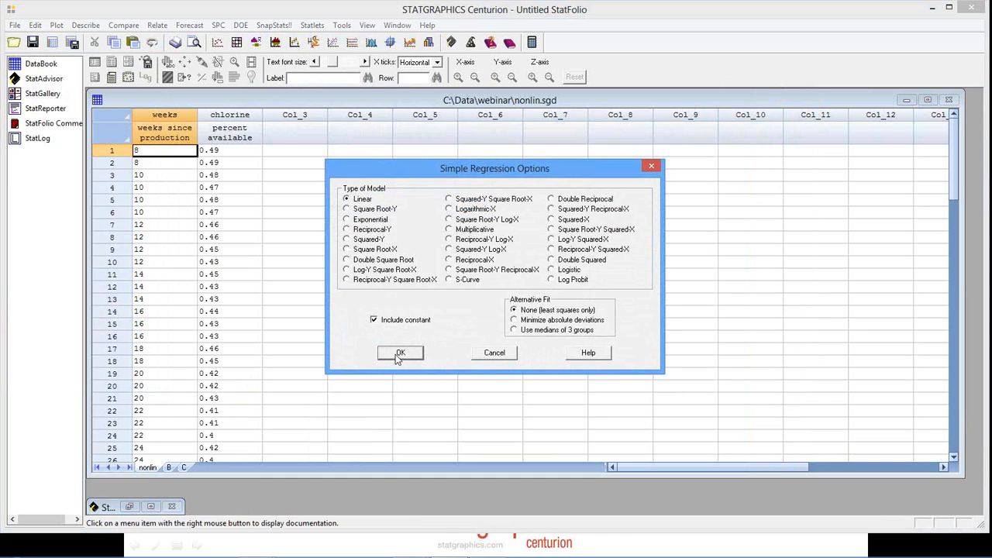
{"action": "left_click", "coordinate": [397, 354]}
{"action": "left_click", "coordinate": [671, 232]}
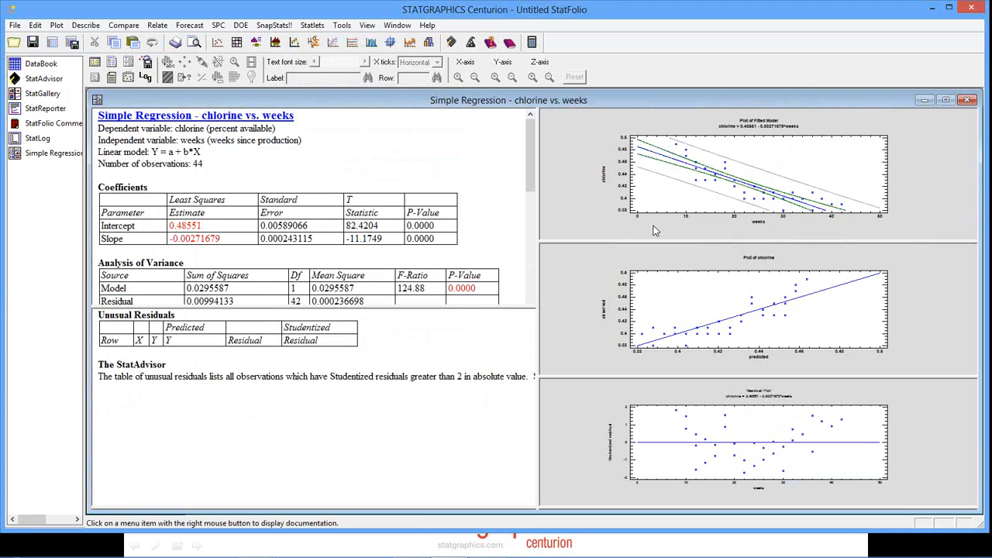
Step: Enlarge the Plot of Fitted Model and identify the row numbers of the two high points at 18 weeks
{"action": "double_click", "coordinate": [651, 224]}
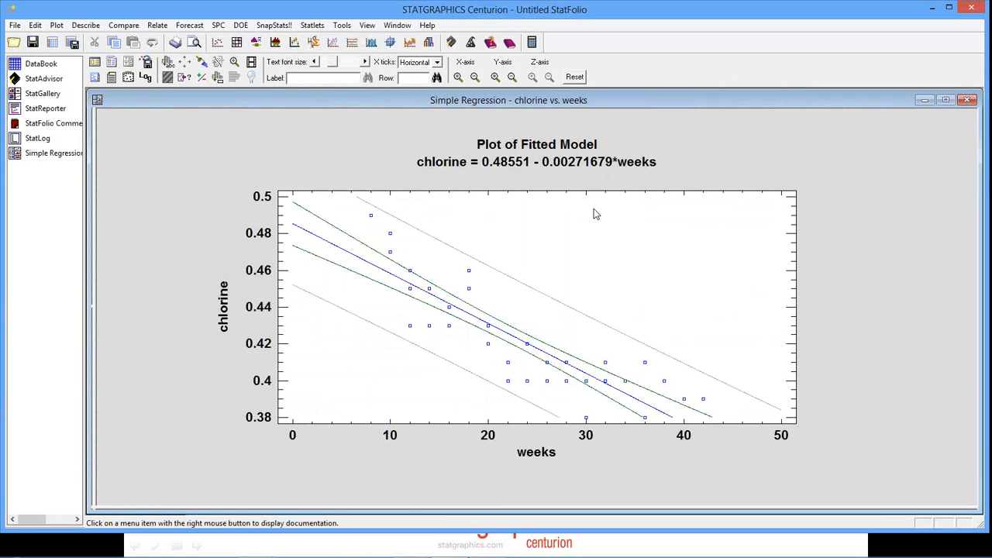
{"action": "left_click", "coordinate": [469, 271]}
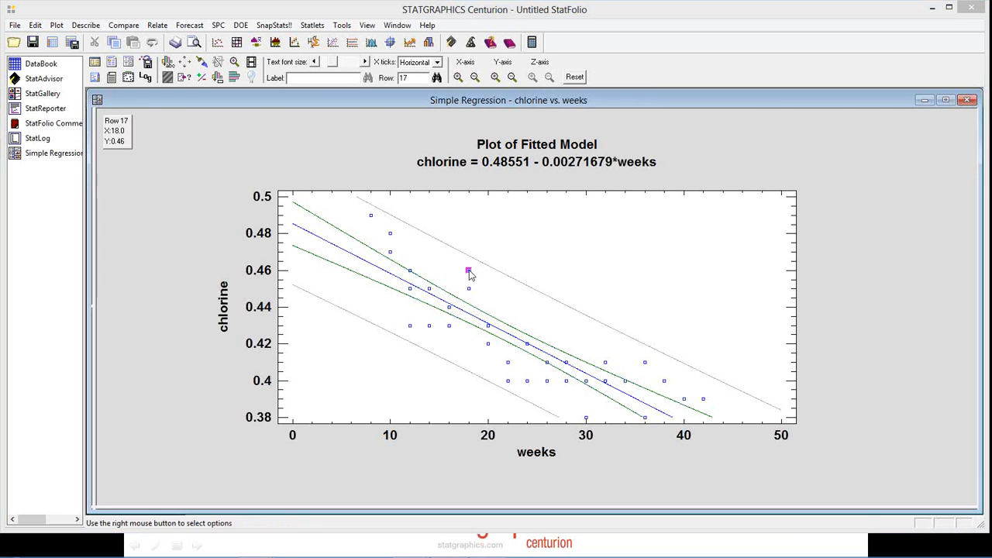
{"action": "left_click", "coordinate": [469, 288]}
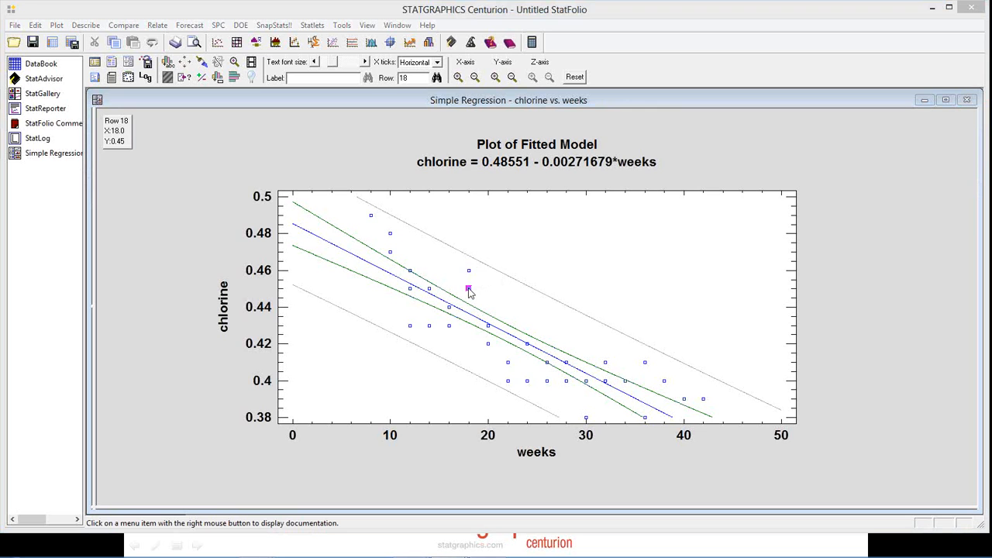
{"action": "left_click", "coordinate": [469, 291]}
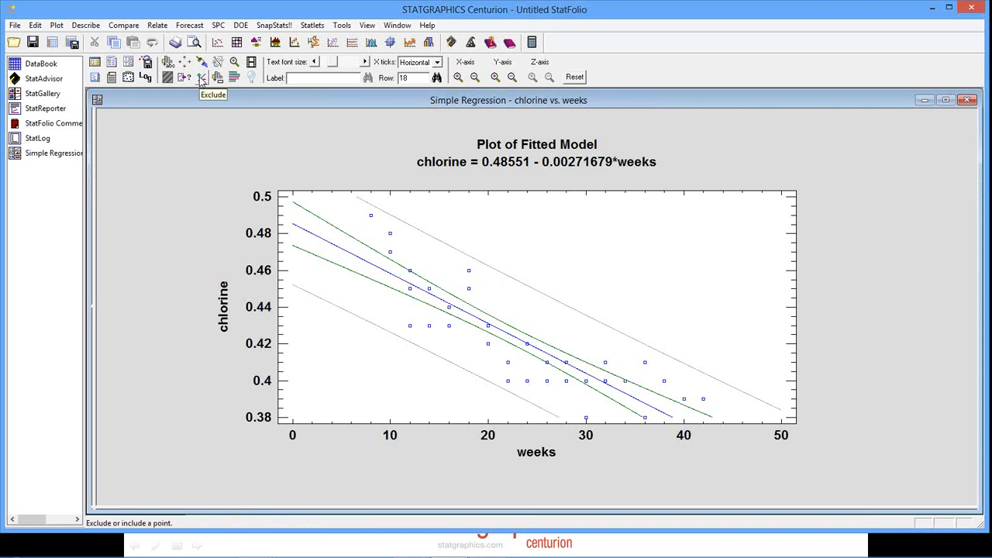
Step: Refit the Simple Regression with the selection expression EXCLUDE(17) & EXCLUDE(18) to leave out both rows
{"action": "left_click", "coordinate": [95, 62]}
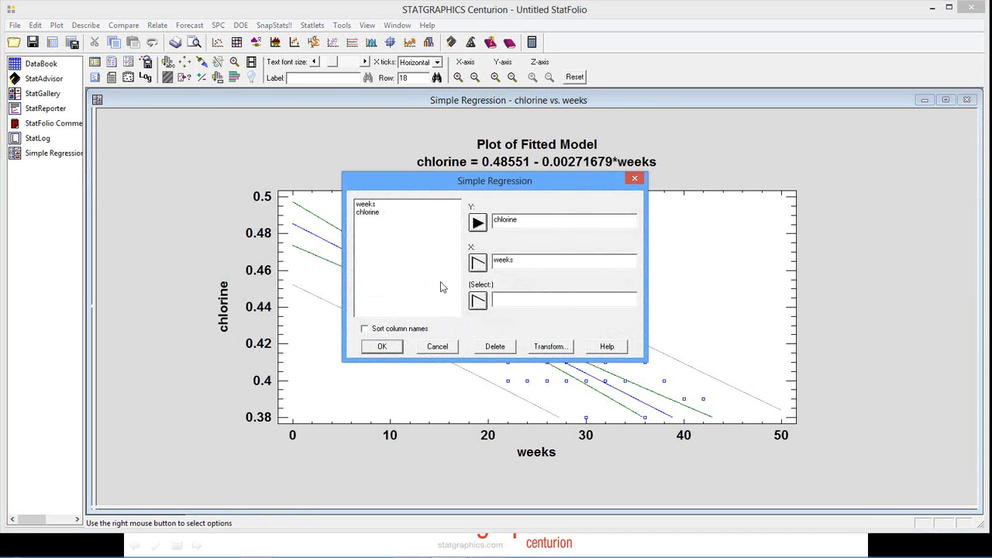
{"action": "left_click", "coordinate": [514, 296]}
{"action": "type", "text": "EXCLUDE"}
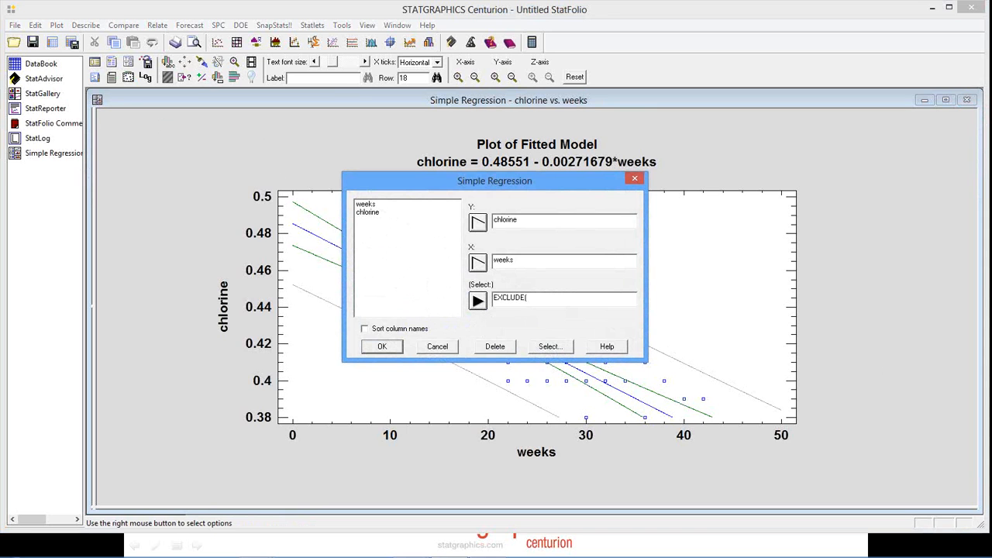
{"action": "type", "text": "(17)&EXCLUDE(18)"}
{"action": "left_click", "coordinate": [599, 299]}
{"action": "left_click", "coordinate": [536, 297]}
{"action": "left_click", "coordinate": [543, 298]}
{"action": "left_click", "coordinate": [385, 347]}
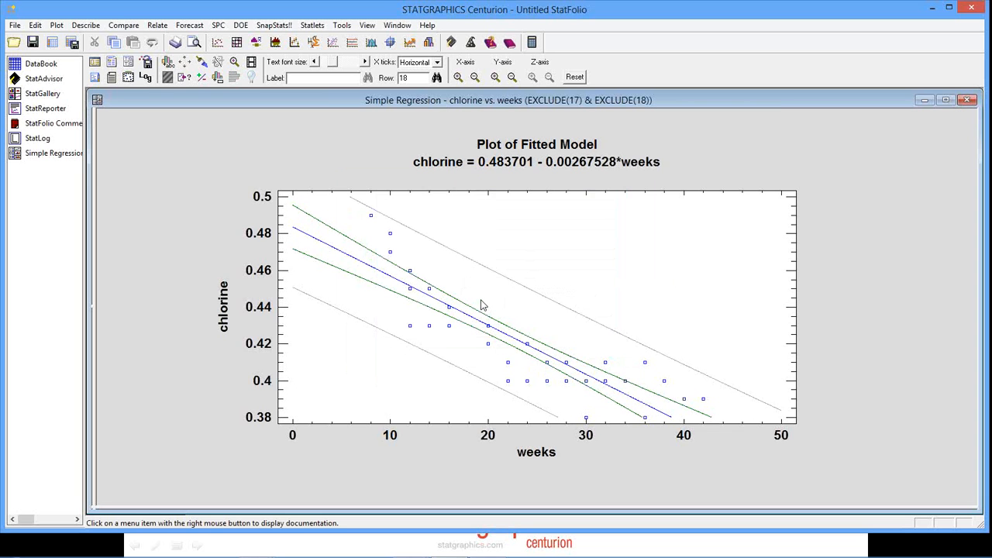
Step: Review the row exclusion expression in the Simple Regression data input without changing it
{"action": "left_click", "coordinate": [94, 62]}
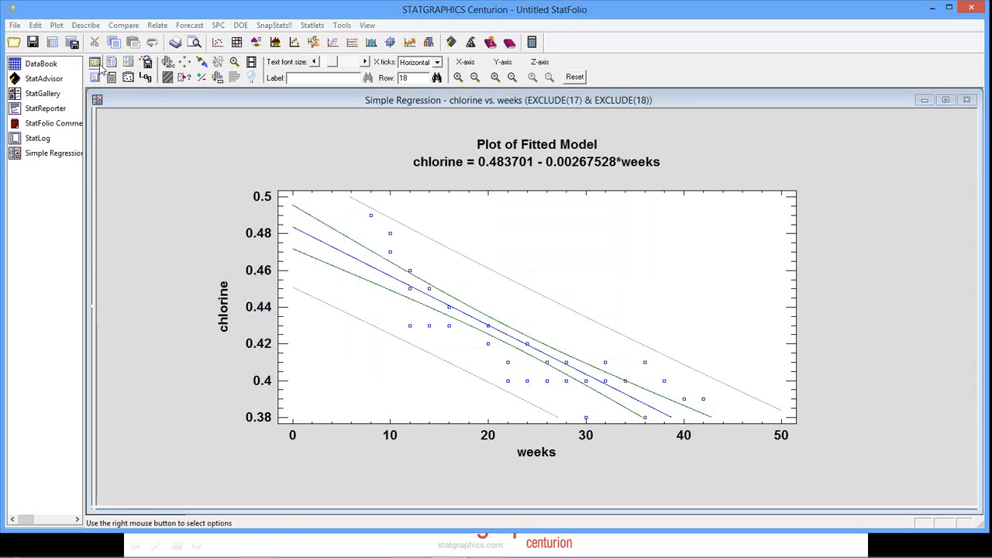
{"action": "left_click", "coordinate": [609, 300]}
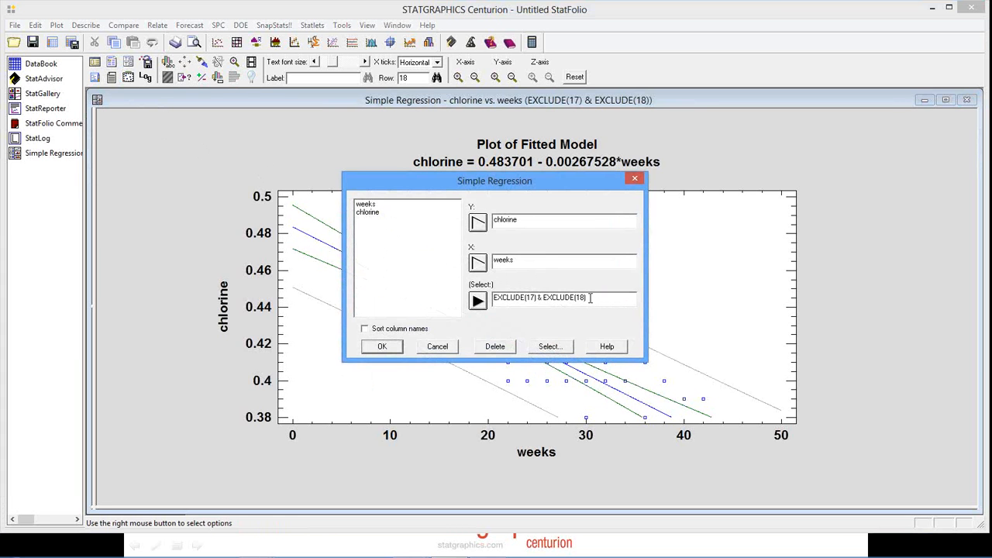
{"action": "left_click_drag", "start_coordinate": [590, 298], "coordinate": [478, 301]}
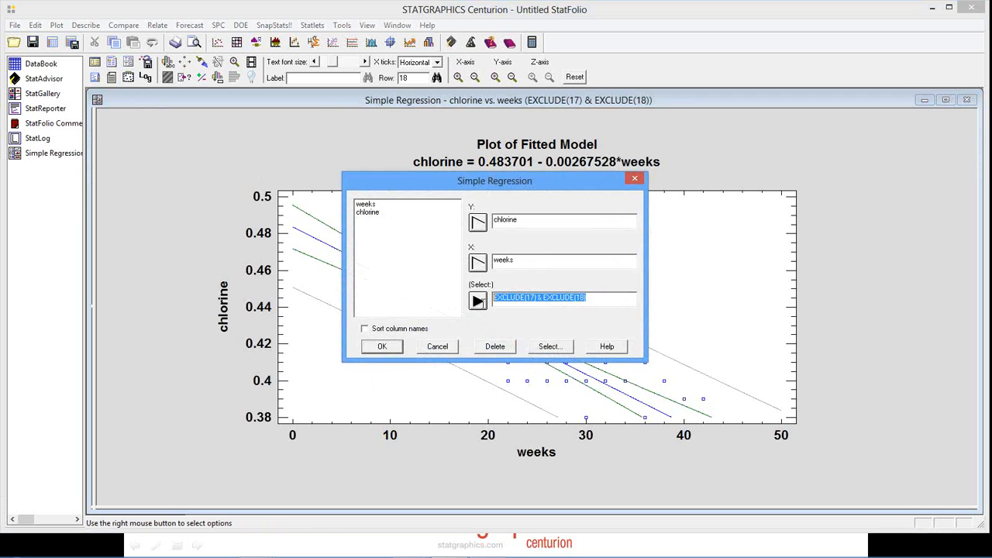
{"action": "left_click", "coordinate": [450, 350]}
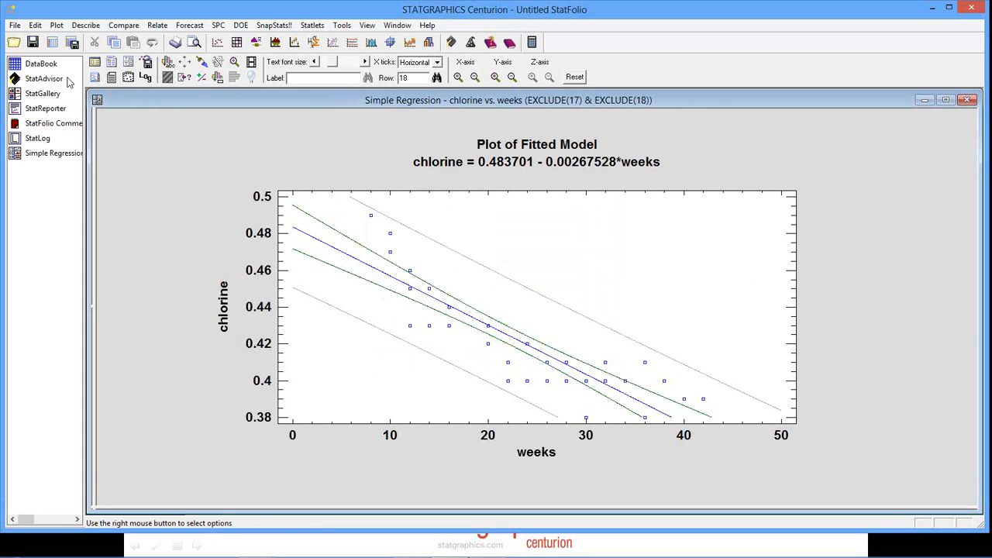
Step: Rename the first empty column of the nonlin DataBook, Col_3, as included
{"action": "left_click", "coordinate": [48, 68]}
{"action": "left_click", "coordinate": [313, 152]}
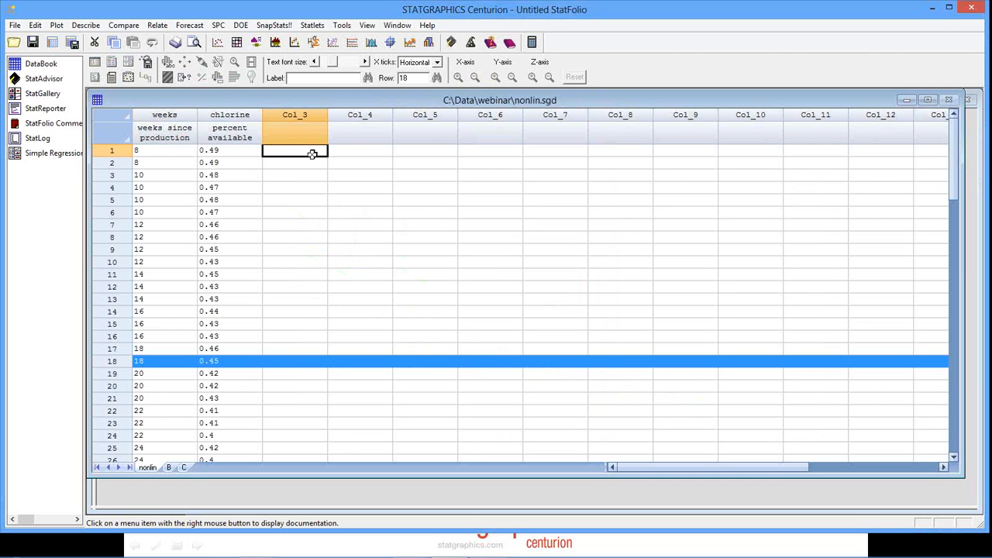
{"action": "double_click", "coordinate": [308, 115]}
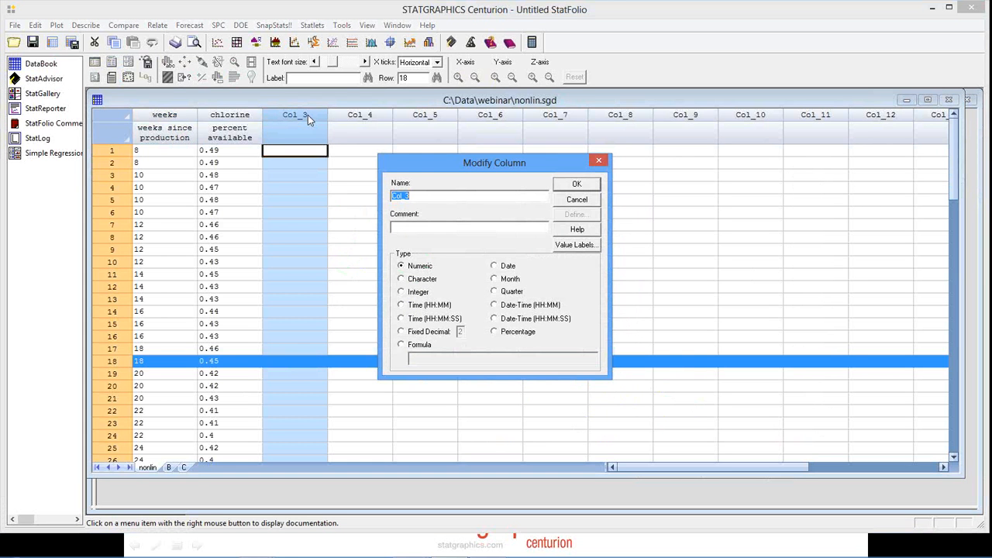
{"action": "type", "text": "included"}
{"action": "left_click", "coordinate": [580, 186]}
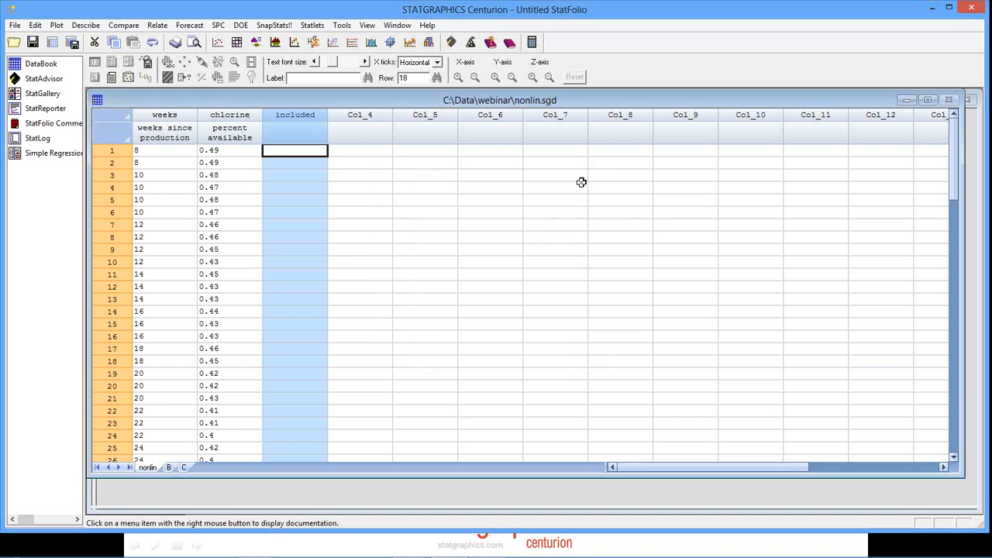
Step: Enter the value 1 in rows 1 to 10 of the included column
{"action": "left_click", "coordinate": [304, 211]}
{"action": "key", "text": "Page_Down"}
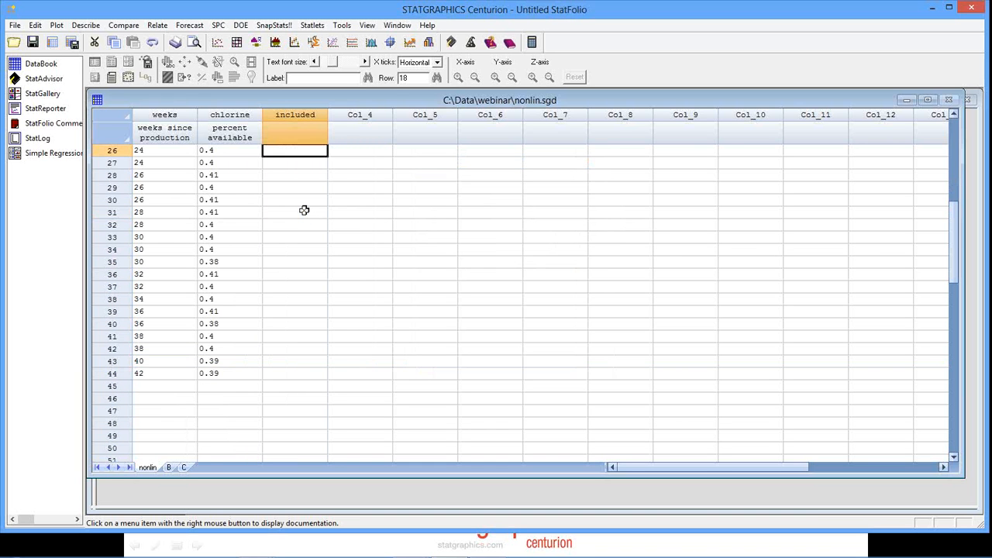
{"action": "key", "text": "Page_Up"}
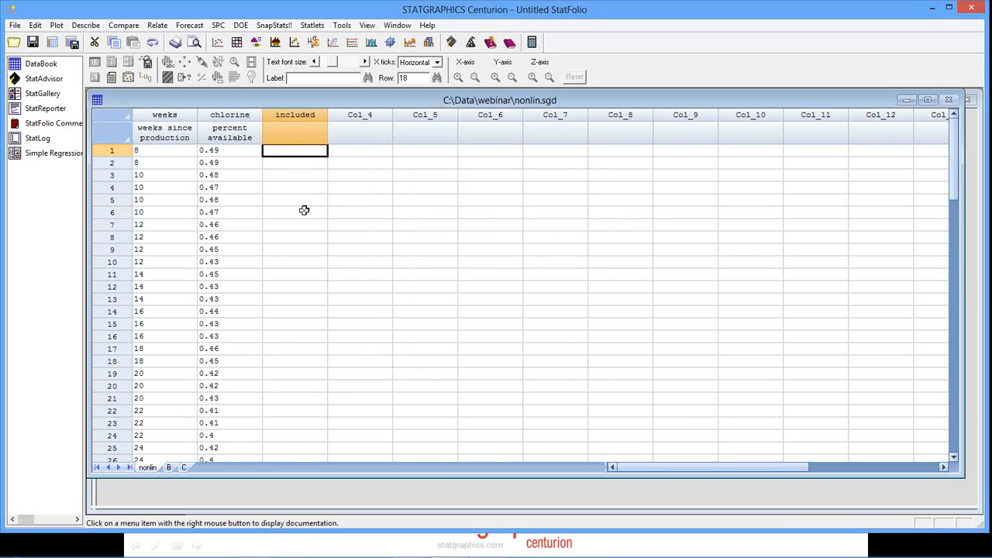
{"action": "left_click", "coordinate": [315, 155]}
{"action": "right_click", "coordinate": [307, 115]}
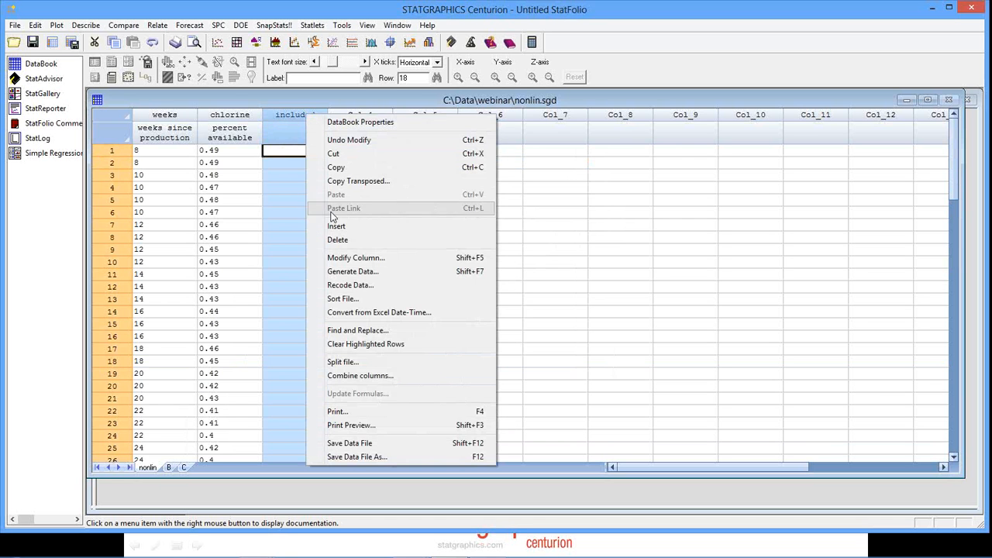
{"action": "left_click", "coordinate": [281, 151]}
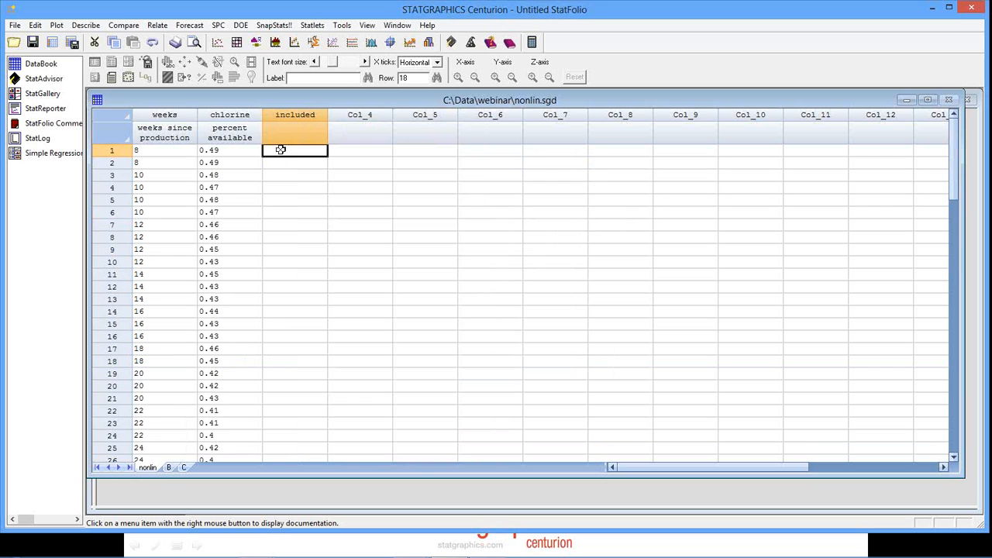
{"action": "type", "text": "1"}
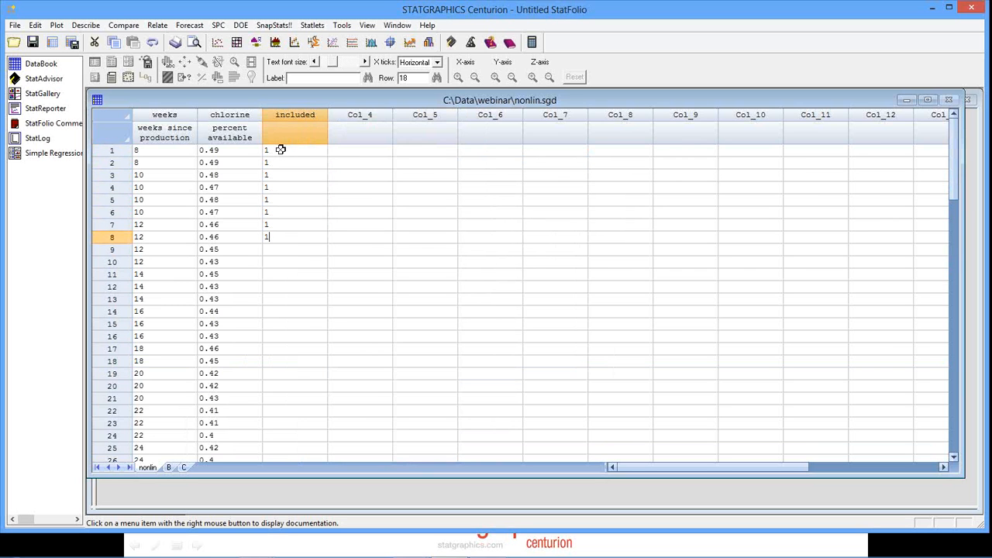
{"action": "type", "text": " 1 1 1 1 1 1 1 1 1"}
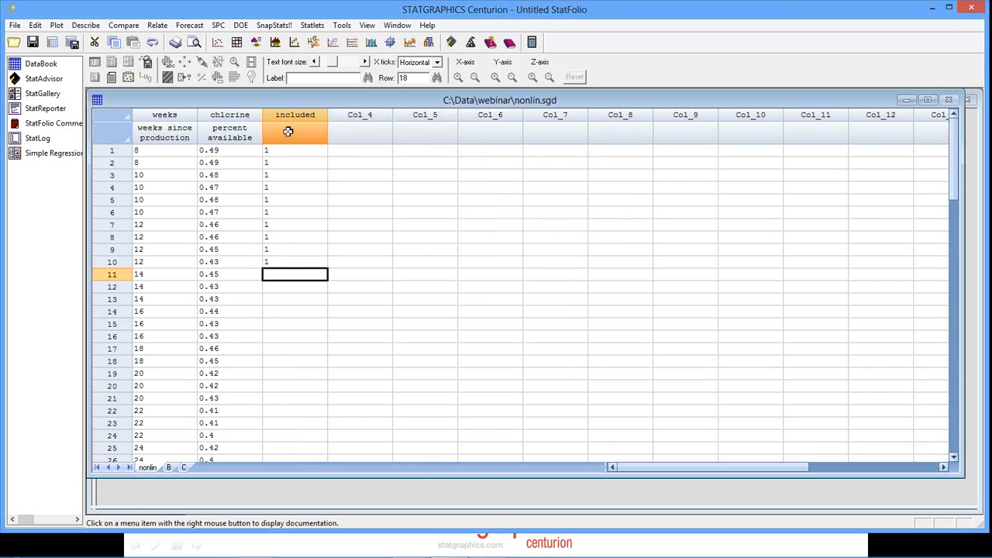
Step: Fill the included column with generated data using the expression reshape(count(1,1,1),44)
{"action": "left_click", "coordinate": [289, 116]}
{"action": "right_click", "coordinate": [289, 117]}
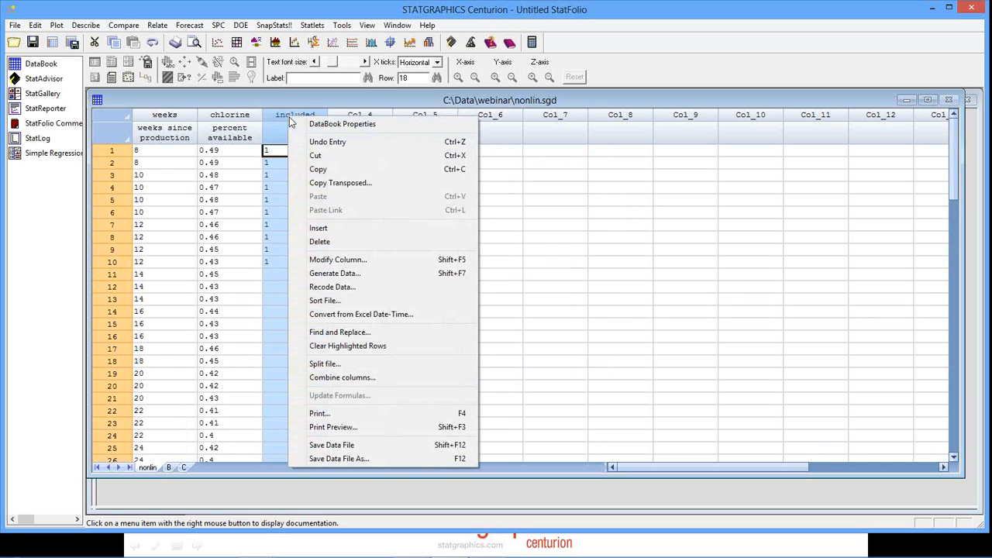
{"action": "left_click", "coordinate": [346, 274]}
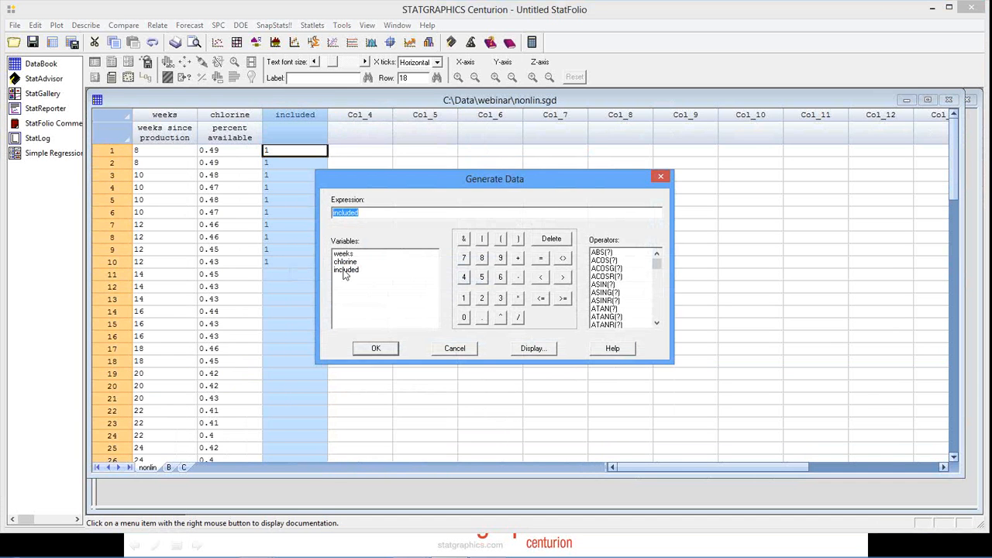
{"action": "type", "text": "count(1"}
{"action": "type", "text": ",1,1)"}
{"action": "left_click", "coordinate": [333, 213]}
{"action": "type", "text": "reshape("}
{"action": "type", "text": "44"}
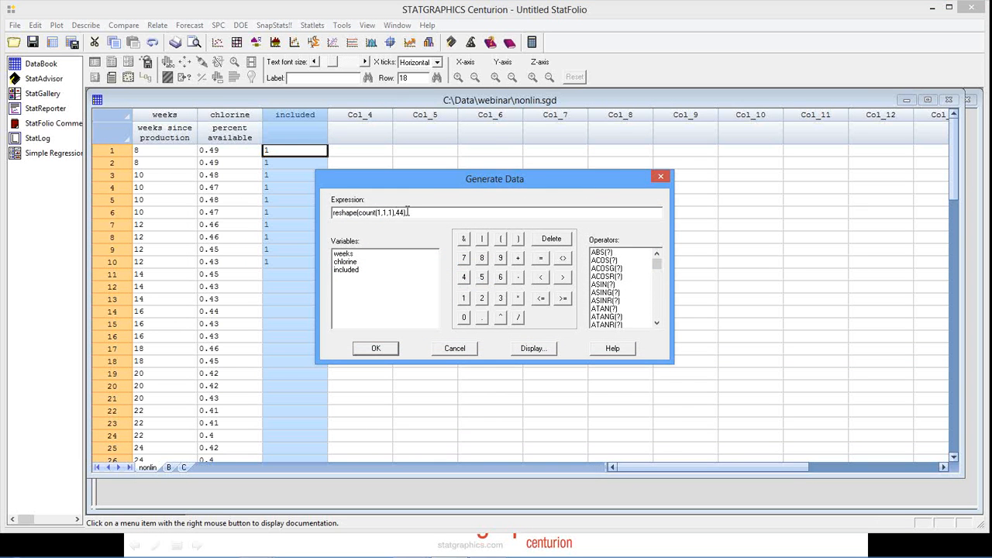
{"action": "left_click", "coordinate": [381, 348]}
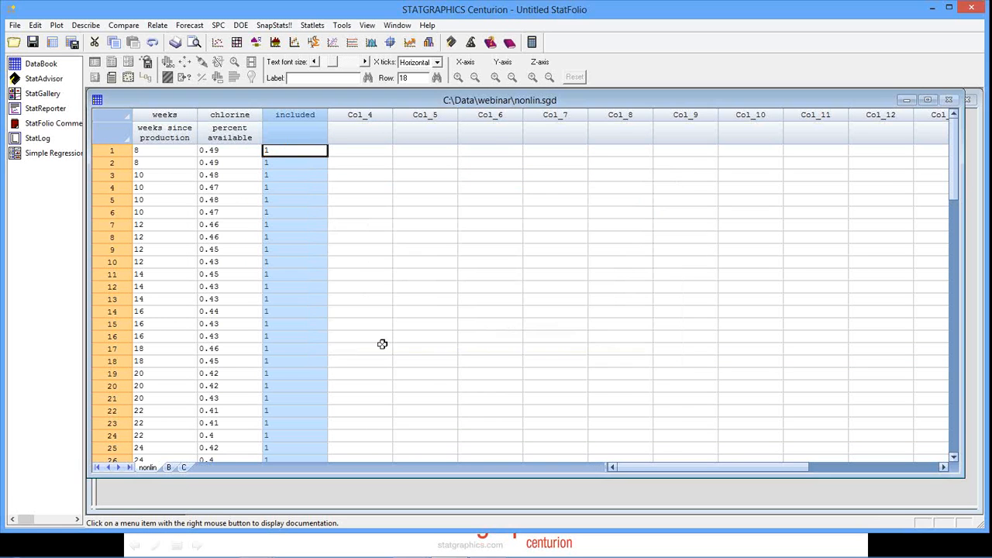
Step: Examine the included column down past its last data row and back up to check the generated values
{"action": "left_click", "coordinate": [324, 318]}
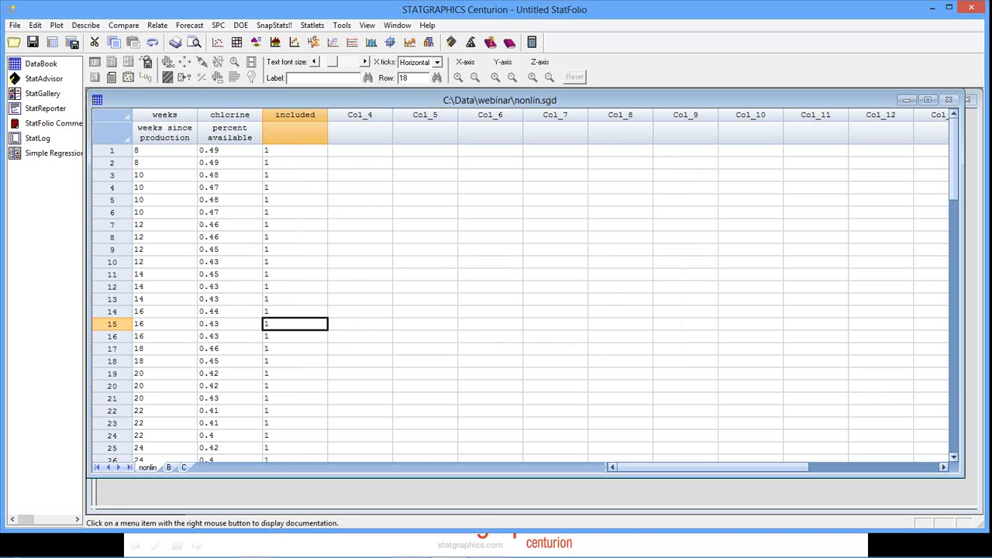
{"action": "key", "text": "Down"}
{"action": "key", "text": "Down"}
{"action": "key", "text": "Down"}
{"action": "key", "text": "Down"}
{"action": "key", "text": "Down"}
{"action": "key", "text": "Down"}
{"action": "key", "text": "Down"}
{"action": "key", "text": "Down"}
{"action": "key", "text": "Down"}
{"action": "key", "text": "Down"}
{"action": "key", "text": "Down"}
{"action": "key", "text": "Down"}
{"action": "key", "text": "Down"}
{"action": "key", "text": "Down"}
{"action": "key", "text": "Down"}
{"action": "key", "text": "Down"}
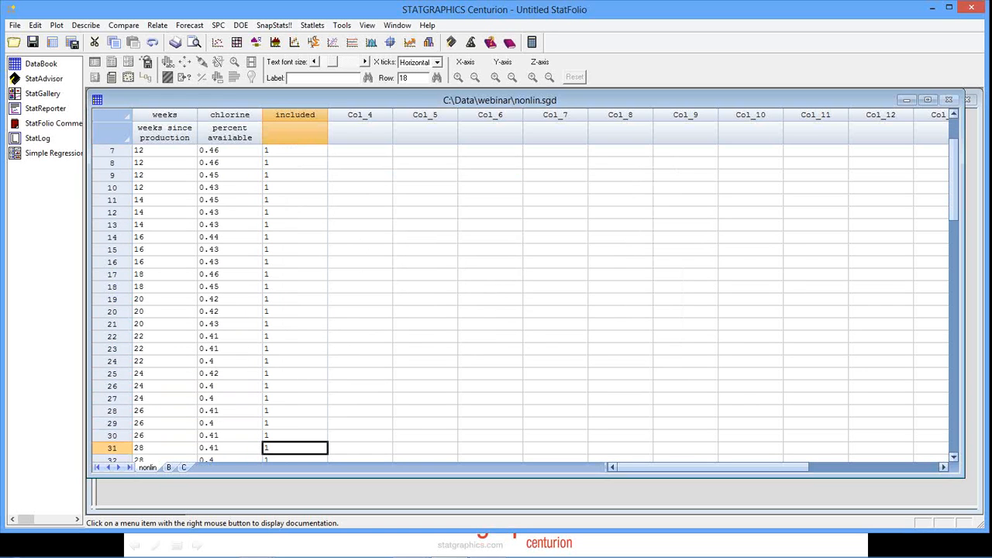
{"action": "key", "text": "Down"}
{"action": "key", "text": "Down"}
{"action": "key", "text": "Down"}
{"action": "key", "text": "Down"}
{"action": "key", "text": "Down"}
{"action": "key", "text": "Down"}
{"action": "key", "text": "Down"}
{"action": "key", "text": "Down"}
{"action": "key", "text": "Down"}
{"action": "key", "text": "Down"}
{"action": "key", "text": "Down"}
{"action": "key", "text": "Down"}
{"action": "key", "text": "Down"}
{"action": "key", "text": "Down"}
{"action": "key", "text": "Down"}
{"action": "key", "text": "Down"}
{"action": "key", "text": "Down"}
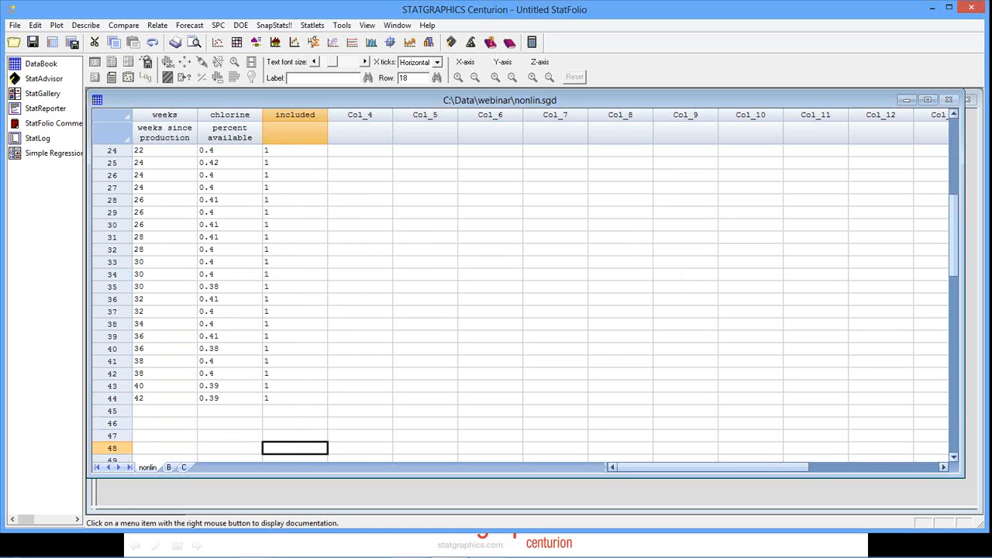
{"action": "key", "text": "Up"}
{"action": "key", "text": "Up"}
{"action": "key", "text": "Up"}
{"action": "key", "text": "Up"}
{"action": "key", "text": "Up"}
{"action": "key", "text": "Up"}
{"action": "key", "text": "Up"}
{"action": "key", "text": "Up"}
{"action": "key", "text": "Up"}
{"action": "key", "text": "Up"}
{"action": "key", "text": "Up"}
{"action": "key", "text": "Up"}
{"action": "key", "text": "Up"}
{"action": "key", "text": "Up"}
{"action": "key", "text": "Up"}
{"action": "key", "text": "Up"}
{"action": "key", "text": "Up"}
{"action": "key", "text": "Up"}
{"action": "key", "text": "Up"}
{"action": "key", "text": "Up"}
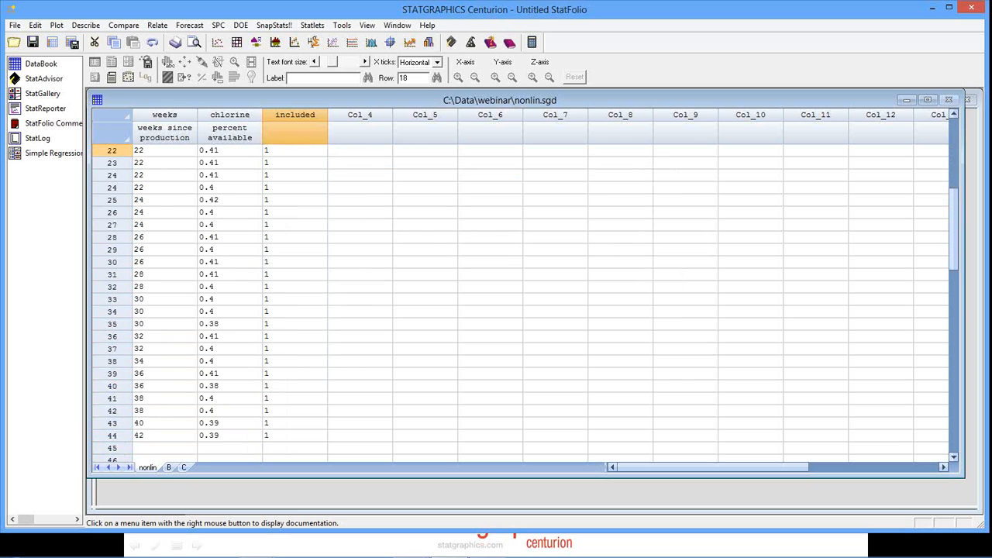
{"action": "key", "text": "Up"}
{"action": "key", "text": "Up"}
{"action": "key", "text": "Up"}
Step: Set the included value to 0 in rows 5, 11, 19 and 24
{"action": "key", "text": "Down"}
{"action": "key", "text": "Down"}
{"action": "key", "text": "Down"}
{"action": "key", "text": "Down"}
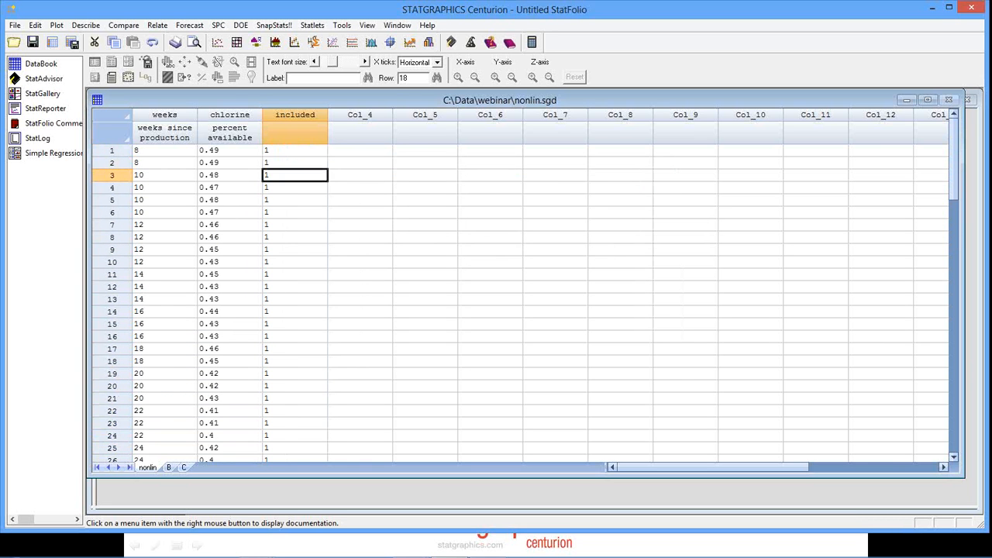
{"action": "type", "text": "9"}
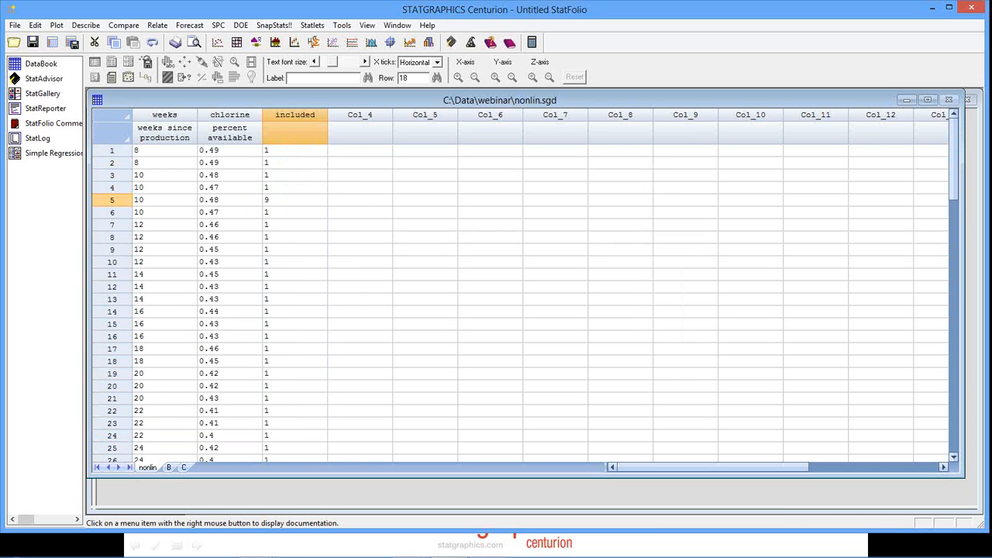
{"action": "key", "text": "BackSpace"}
{"action": "type", "text": "0"}
{"action": "key", "text": "Down"}
{"action": "key", "text": "Down"}
{"action": "key", "text": "Down"}
{"action": "key", "text": "Down"}
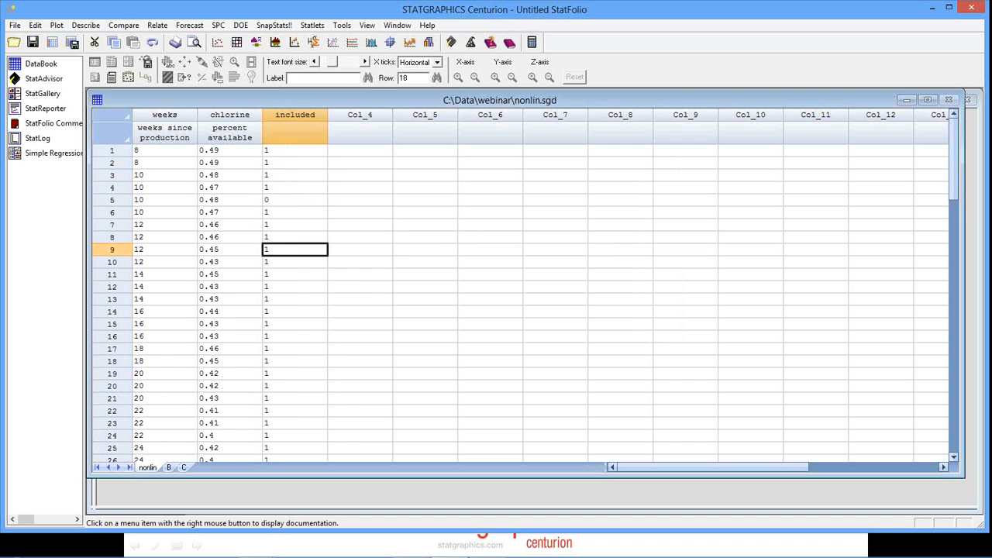
{"action": "key", "text": "Down"}
{"action": "key", "text": "Down"}
{"action": "type", "text": "0"}
{"action": "key", "text": "Down"}
{"action": "key", "text": "Down"}
{"action": "key", "text": "Down"}
{"action": "key", "text": "Down"}
{"action": "key", "text": "Down"}
{"action": "key", "text": "Down"}
{"action": "key", "text": "Down"}
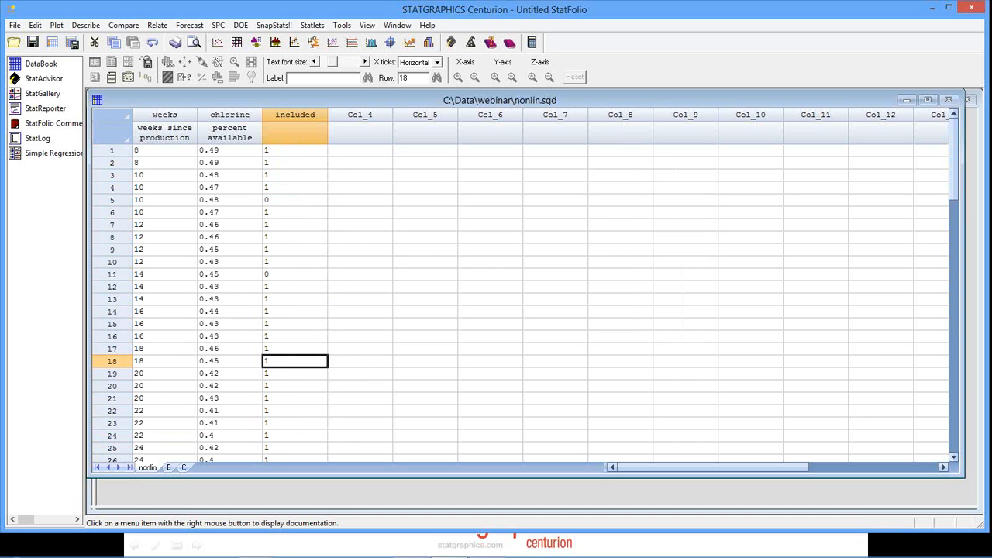
{"action": "key", "text": "Down"}
{"action": "type", "text": "0"}
{"action": "key", "text": "Down"}
{"action": "key", "text": "Down"}
{"action": "key", "text": "Down"}
{"action": "key", "text": "Down"}
{"action": "key", "text": "Down"}
{"action": "type", "text": "0"}
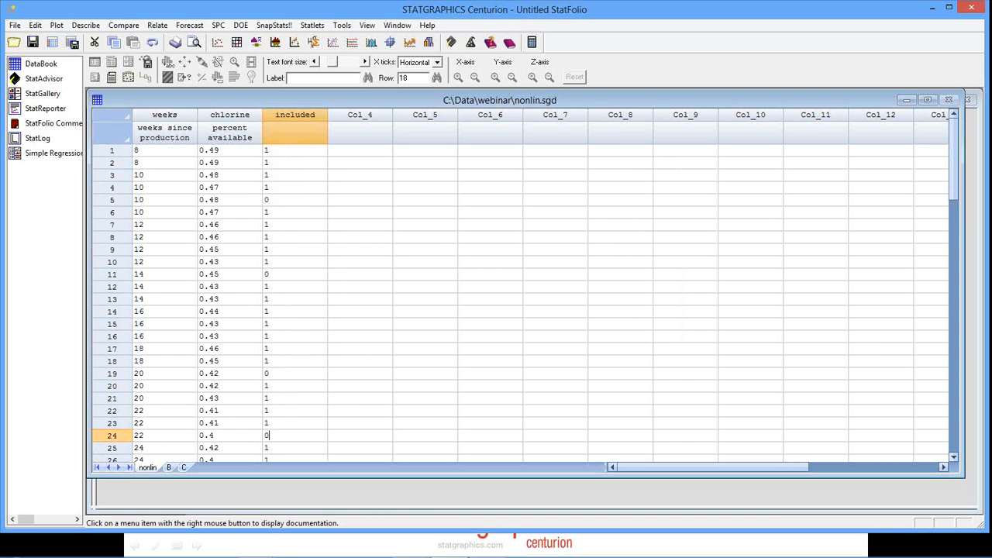
{"action": "key", "text": "Down"}
{"action": "key", "text": "Down"}
{"action": "key", "text": "Down"}
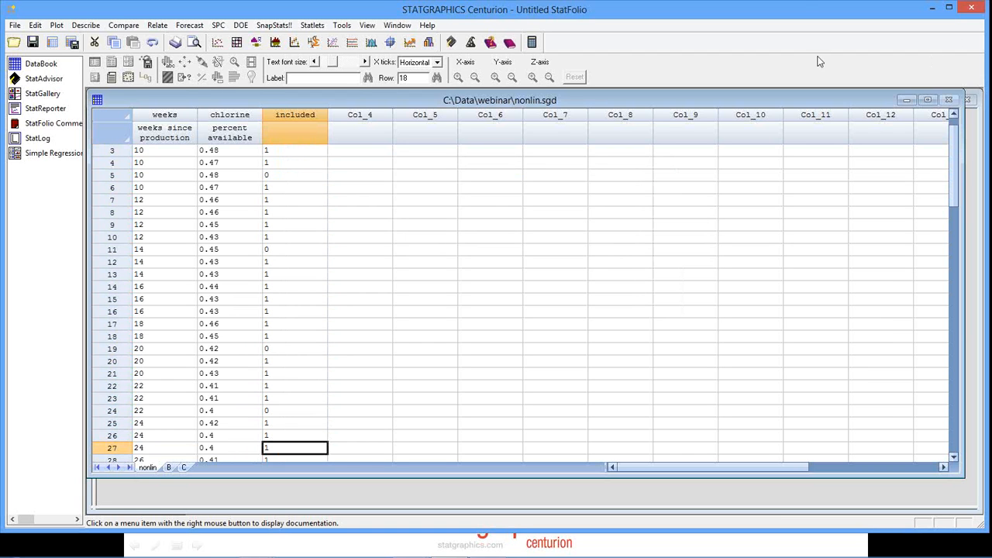
Step: Refit the Simple Regression with the included column as the selection variable, replacing the EXCLUDE expression
{"action": "left_click", "coordinate": [311, 117]}
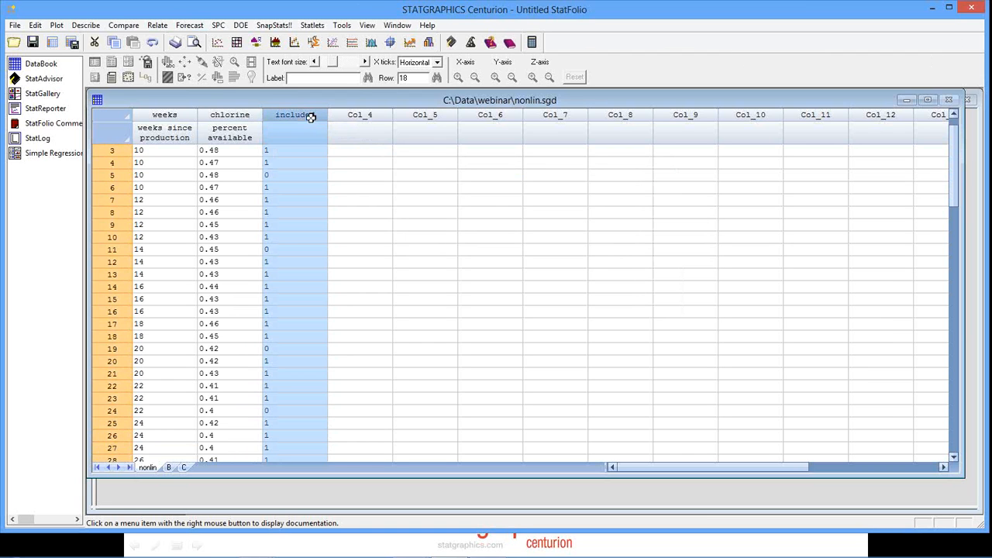
{"action": "left_click", "coordinate": [466, 491]}
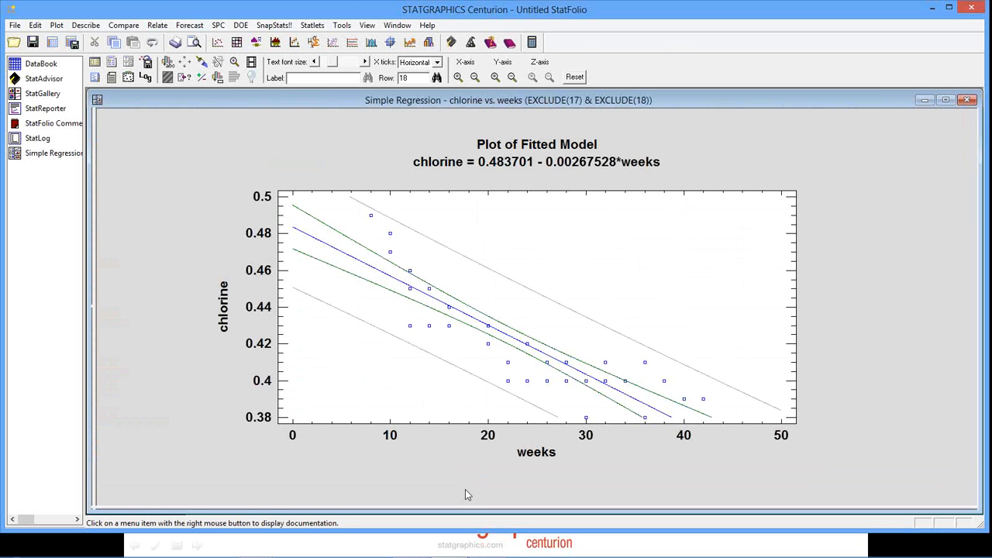
{"action": "left_click", "coordinate": [94, 63]}
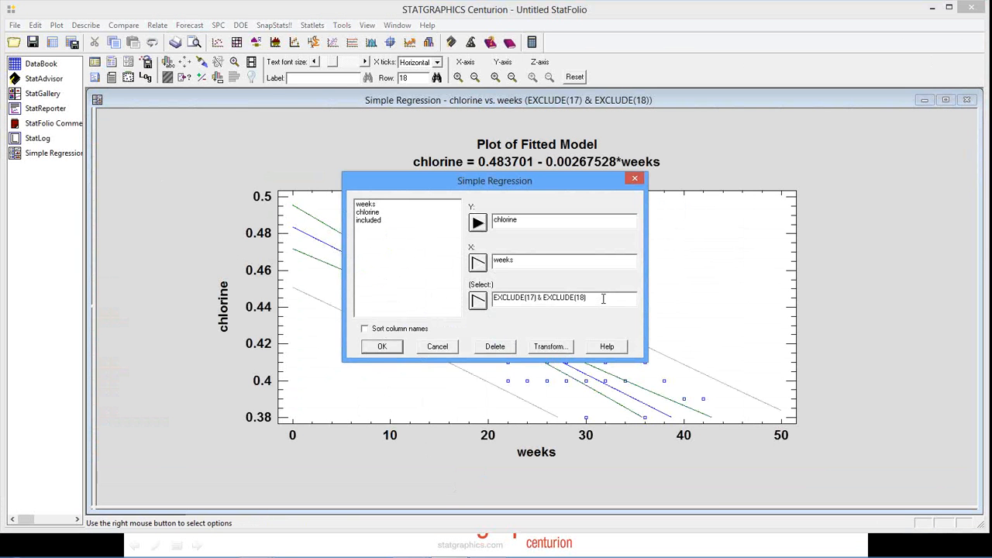
{"action": "left_click_drag", "start_coordinate": [544, 301], "coordinate": [468, 303]}
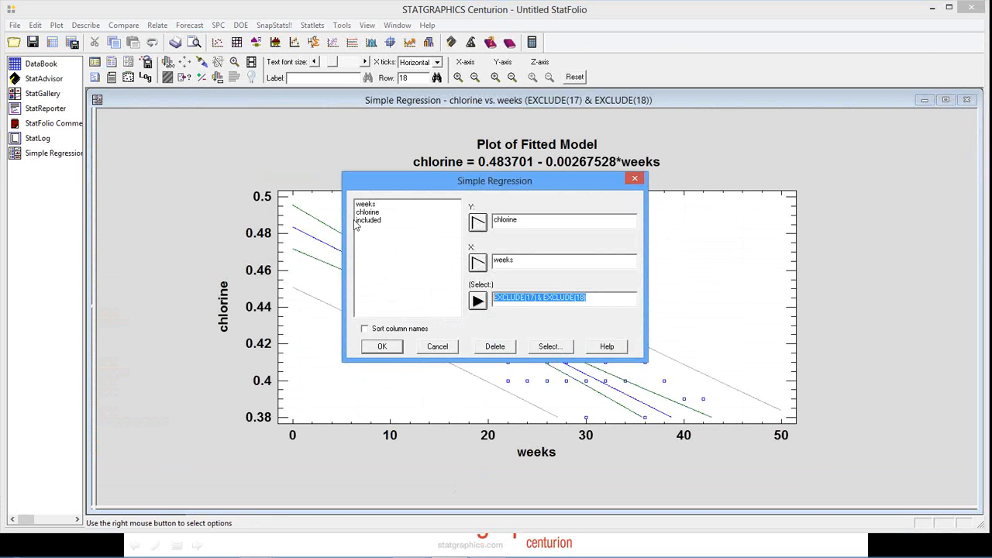
{"action": "key", "text": "Delete"}
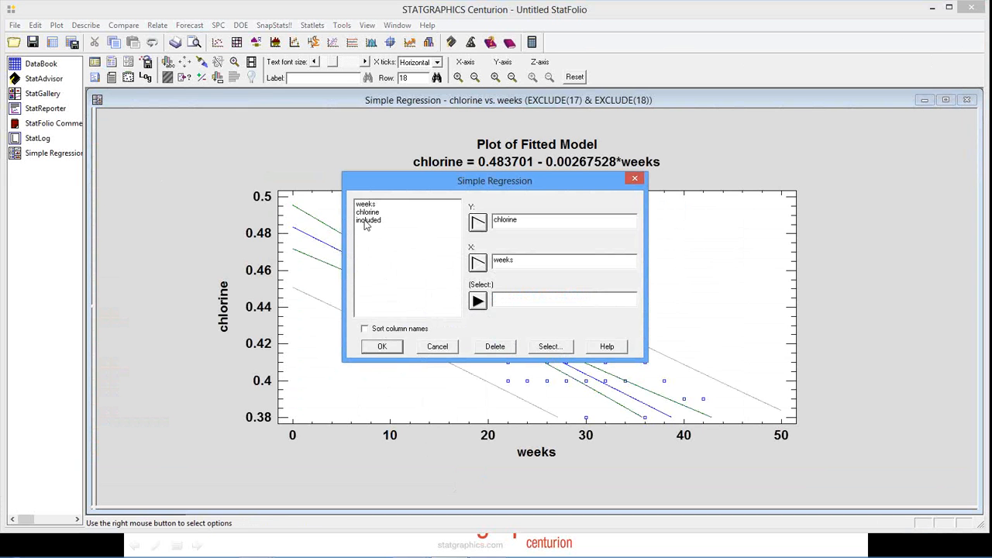
{"action": "left_click", "coordinate": [368, 221]}
{"action": "left_click", "coordinate": [477, 302]}
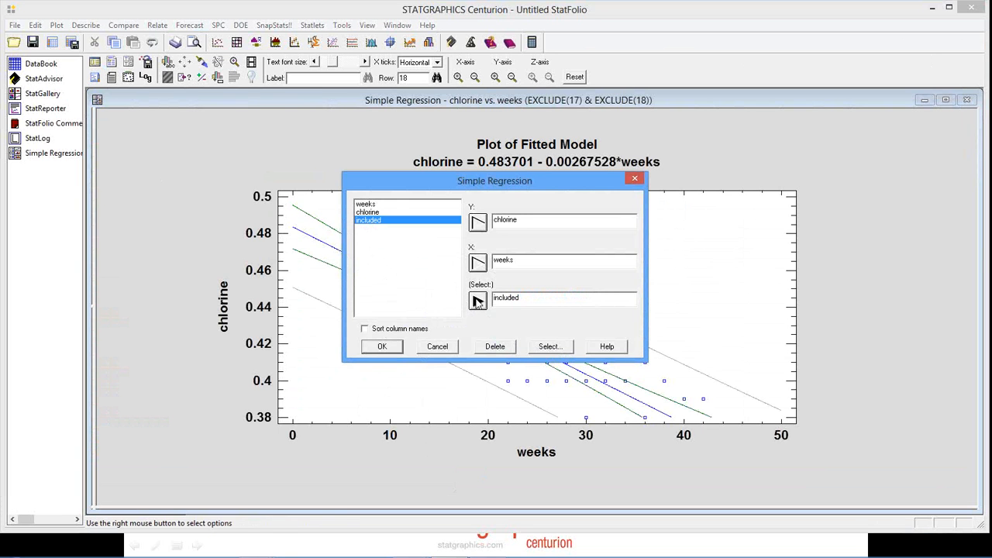
{"action": "left_click", "coordinate": [383, 347]}
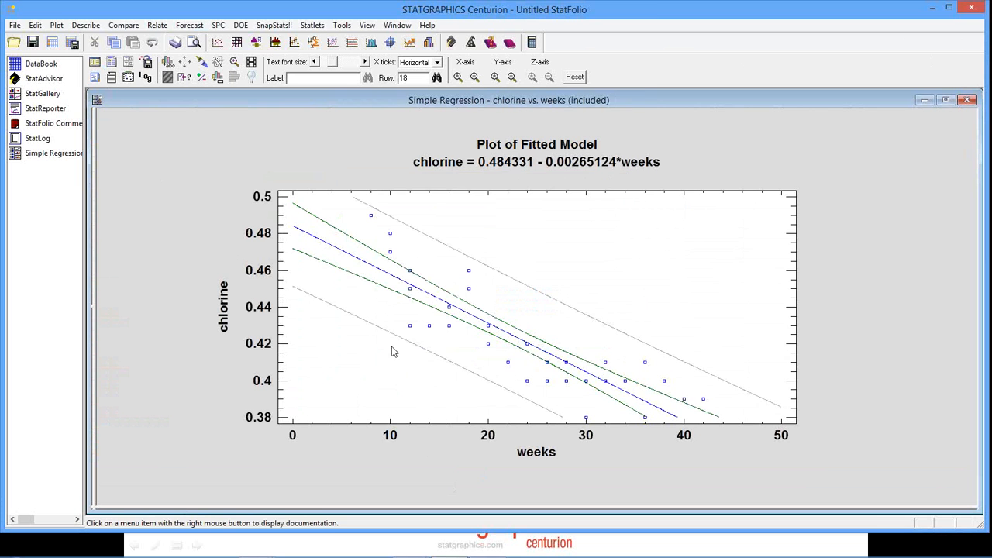
Step: Return to the multi-pane Simple Regression output and highlight its number of observations
{"action": "double_click", "coordinate": [602, 272]}
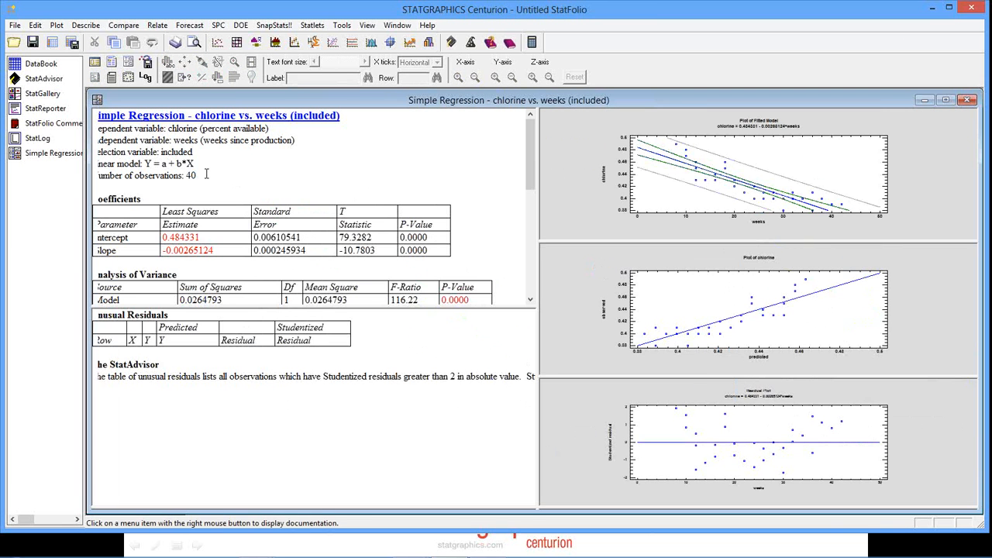
{"action": "double_click", "coordinate": [194, 176]}
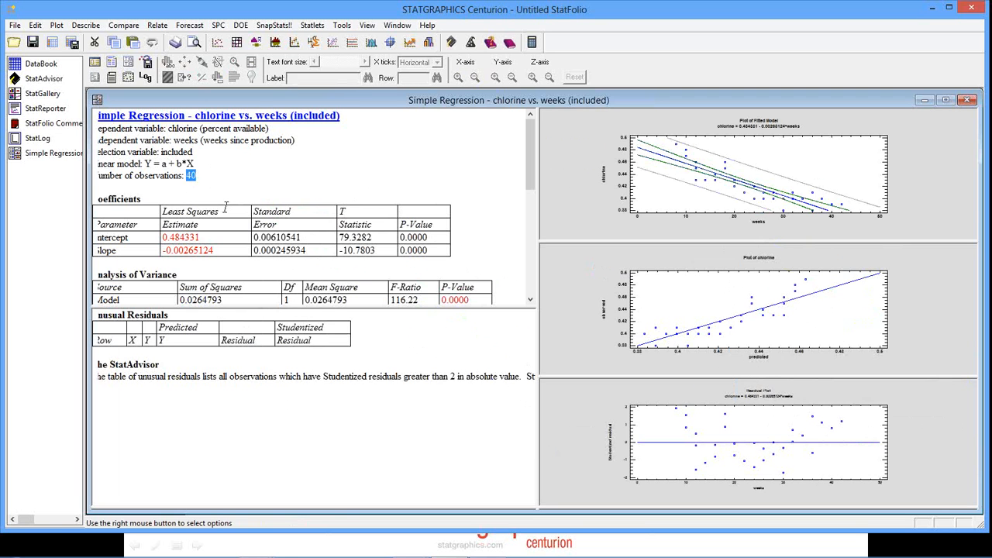
{"action": "left_click", "coordinate": [43, 65]}
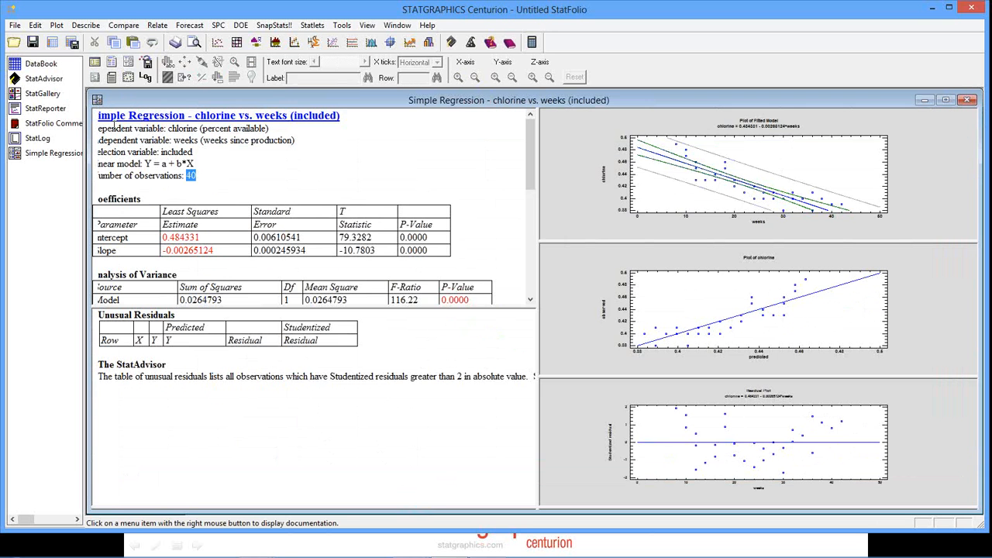
Step: Review the included selection variable in the Simple Regression data input without changing it
{"action": "left_click", "coordinate": [94, 62]}
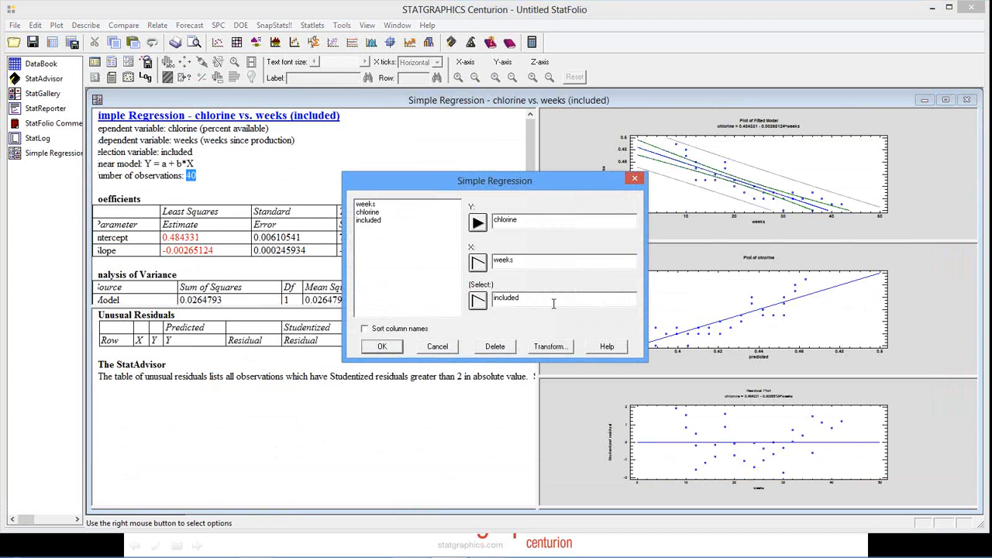
{"action": "left_click", "coordinate": [539, 297]}
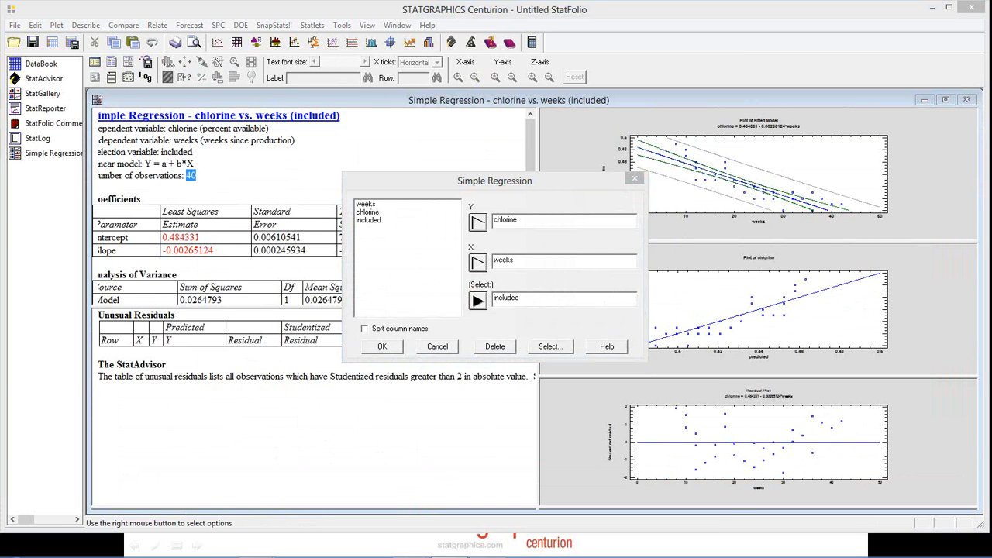
{"action": "left_click", "coordinate": [437, 347]}
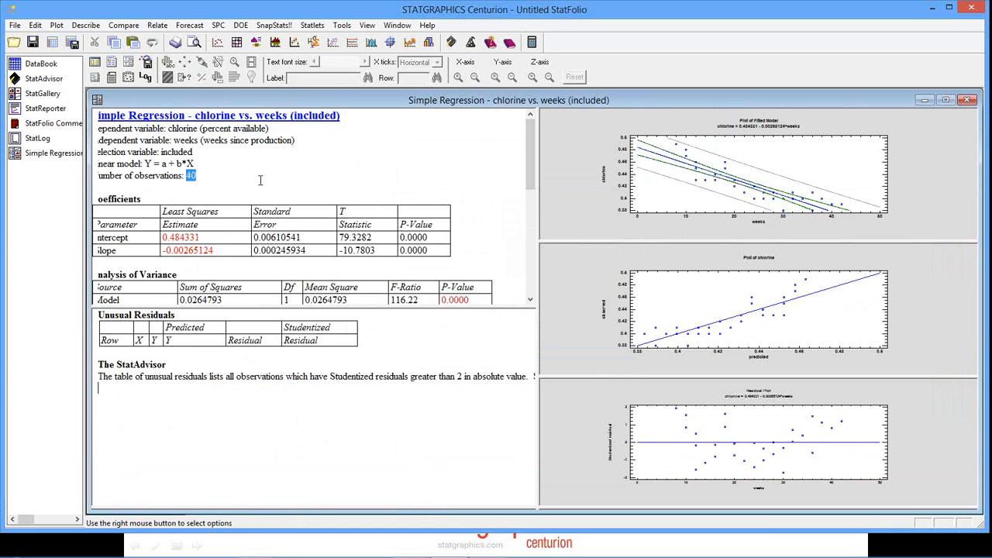
Step: Review the Repeat Analysis settings for the Simple Regression, including the by-values column and constant axis scaling, without applying anything
{"action": "left_click", "coordinate": [35, 25]}
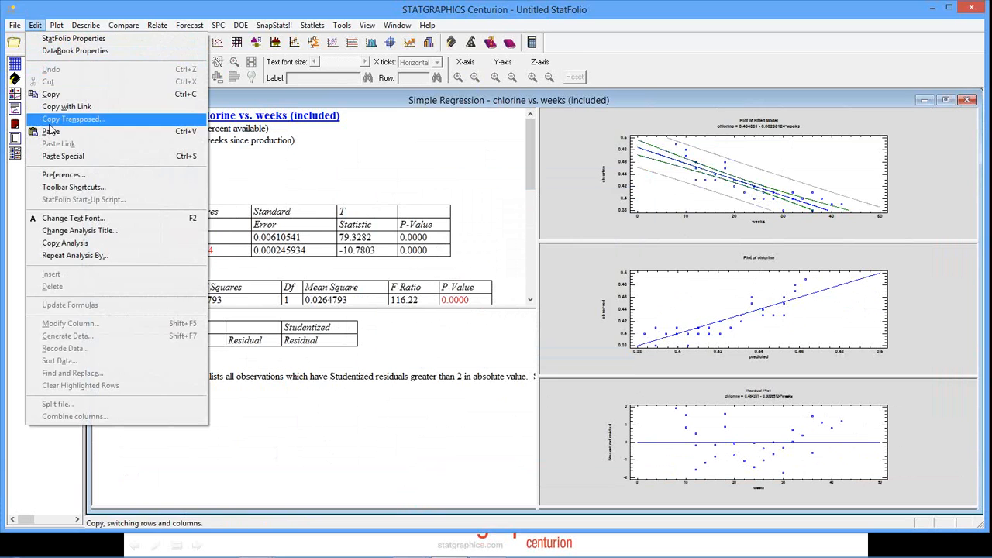
{"action": "left_click", "coordinate": [97, 255]}
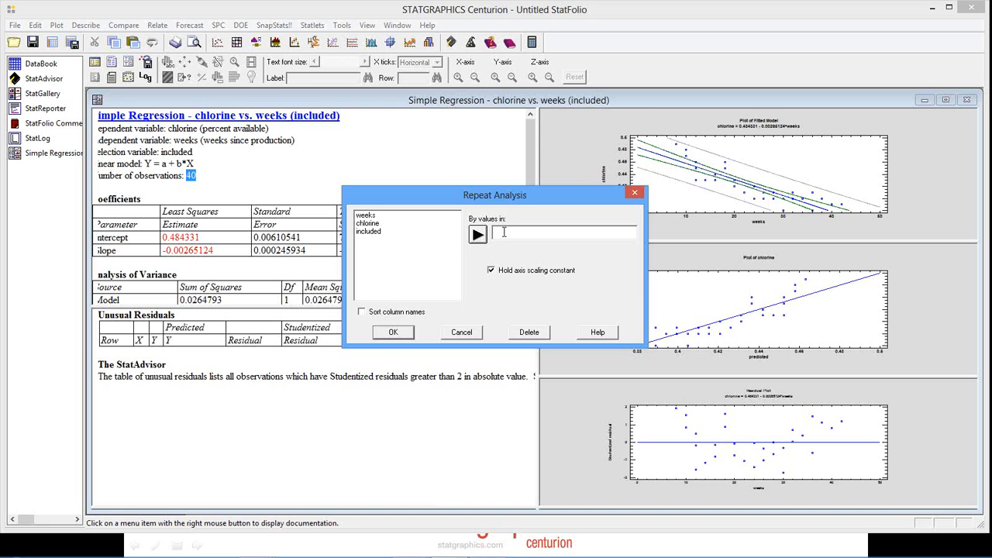
{"action": "left_click", "coordinate": [463, 332]}
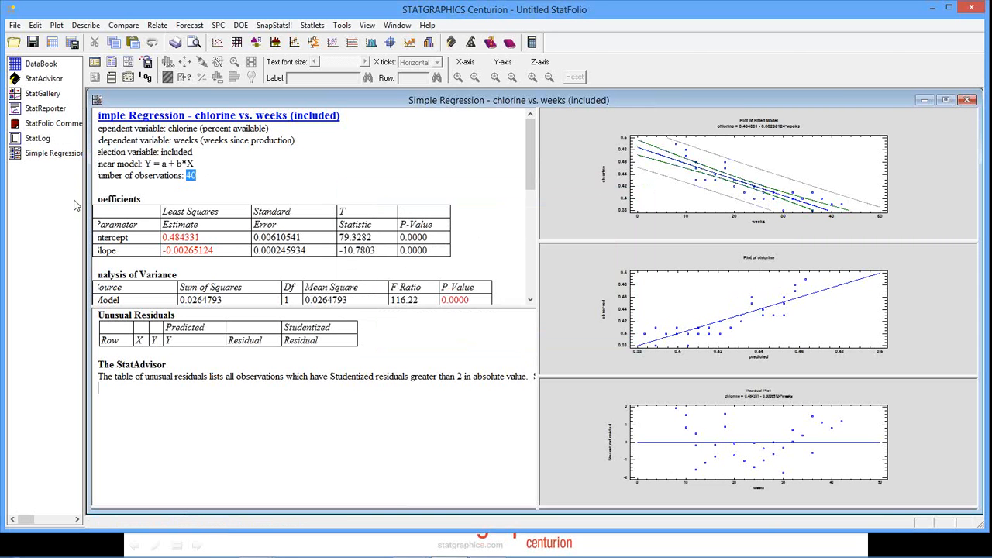
{"action": "left_click", "coordinate": [21, 28]}
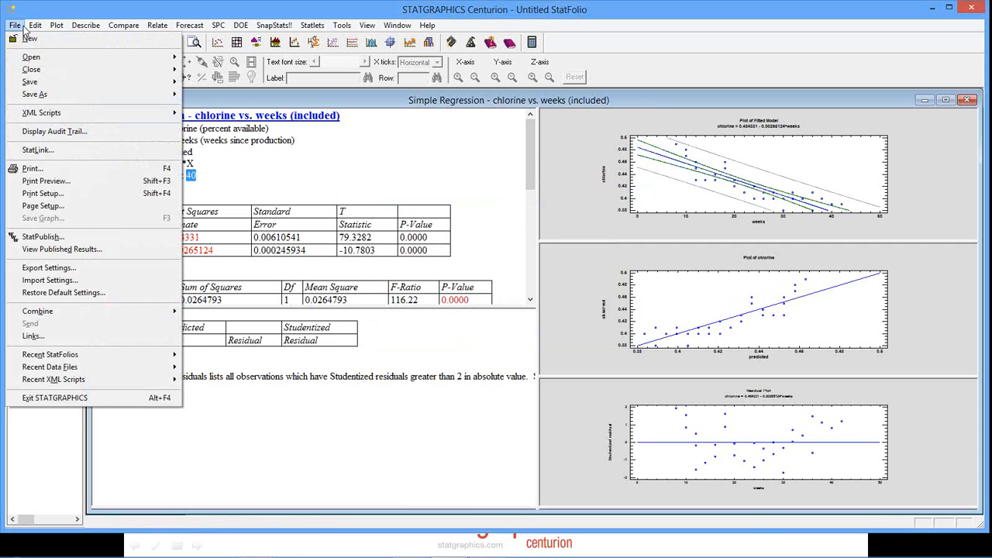
{"action": "mouse_move", "coordinate": [35, 28]}
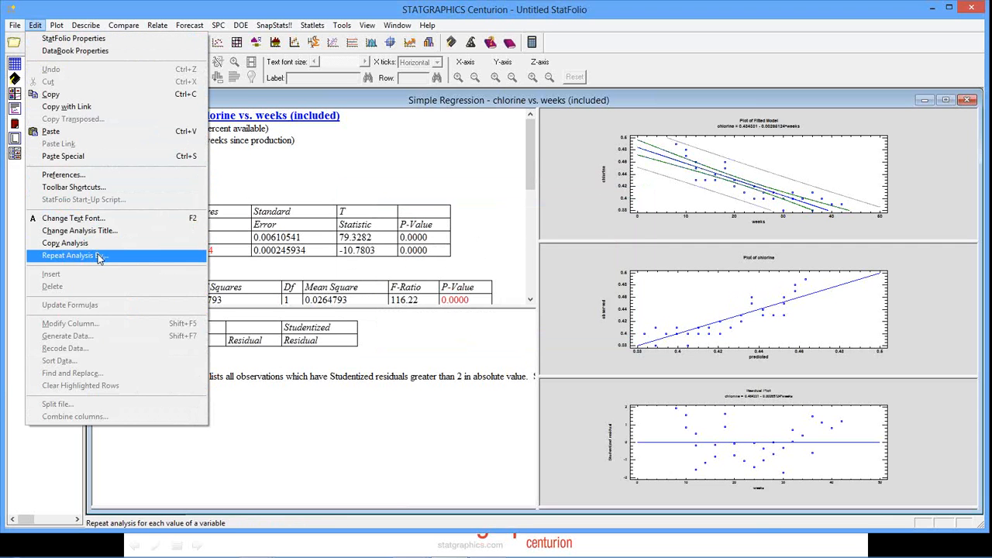
{"action": "left_click", "coordinate": [69, 255]}
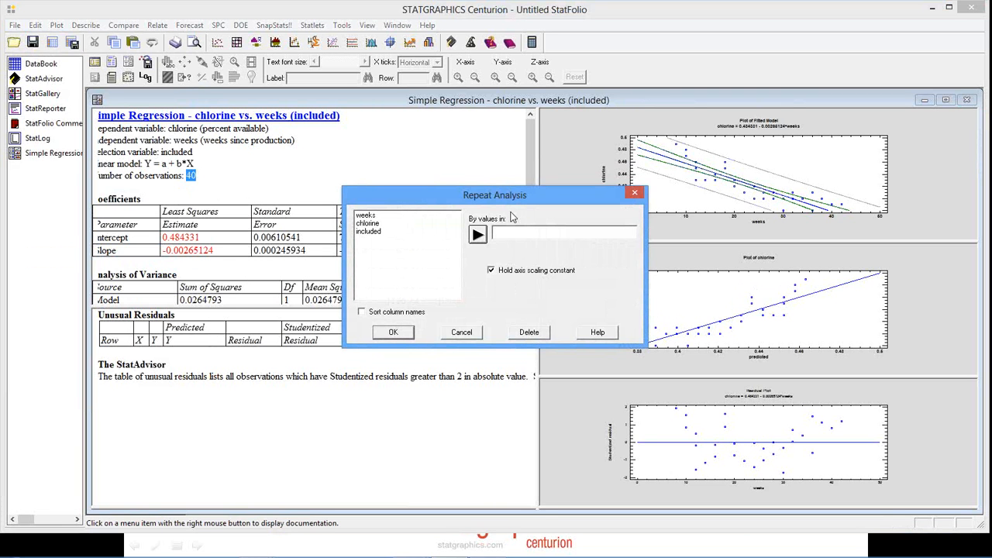
{"action": "left_click", "coordinate": [472, 333]}
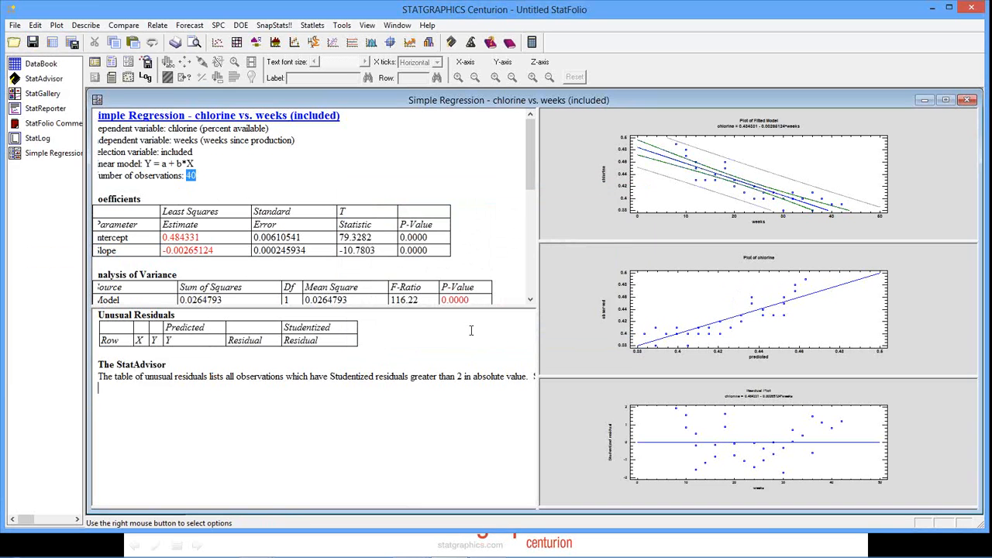
{"action": "left_click", "coordinate": [35, 25]}
{"action": "left_click", "coordinate": [70, 260]}
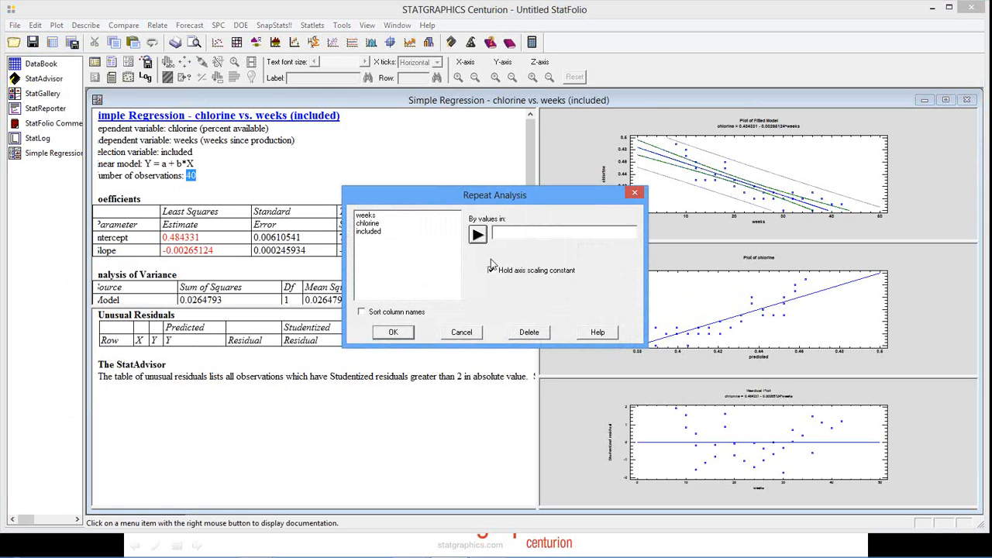
{"action": "left_click", "coordinate": [481, 332]}
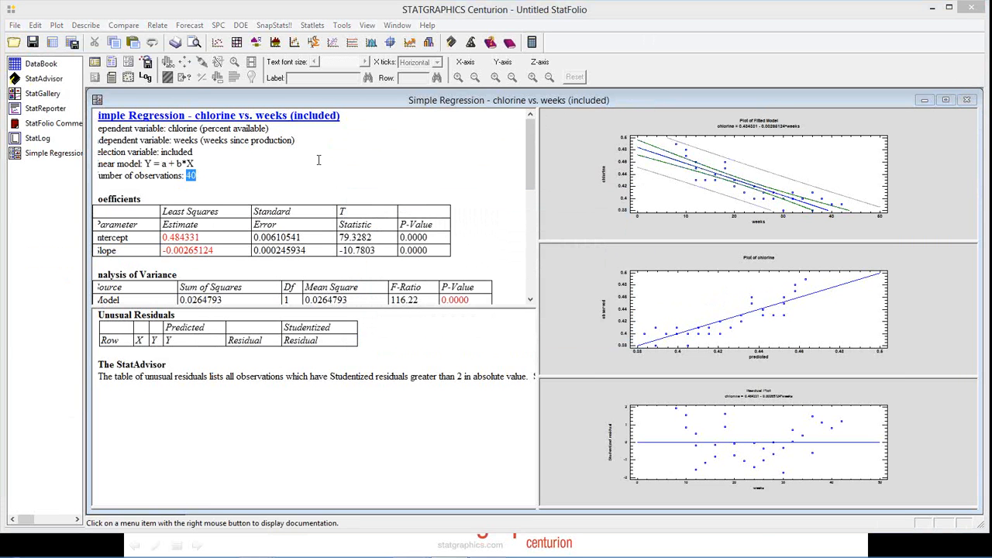
Step: Enlarge the Plot of Fitted Model and look over the commands available for that pane
{"action": "double_click", "coordinate": [715, 168]}
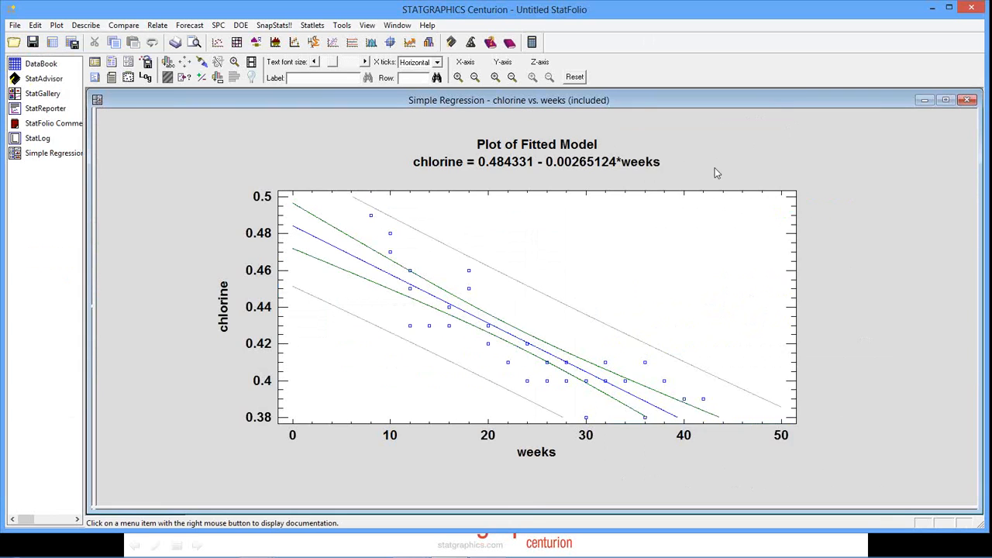
{"action": "right_click", "coordinate": [623, 127]}
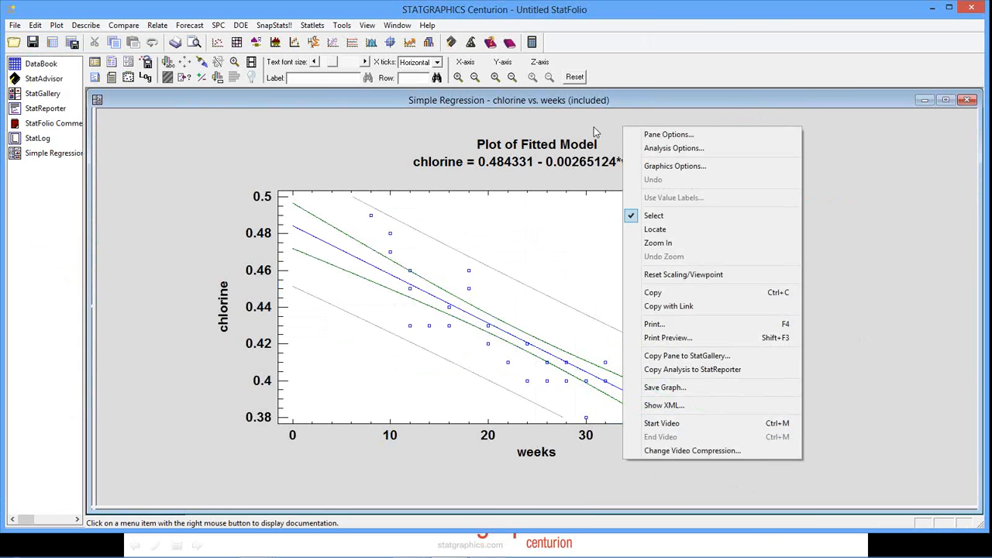
{"action": "left_click", "coordinate": [594, 133]}
Step: Start a new StatFolio without saving the current one and open the recent data file 93cars
{"action": "left_click", "coordinate": [14, 26]}
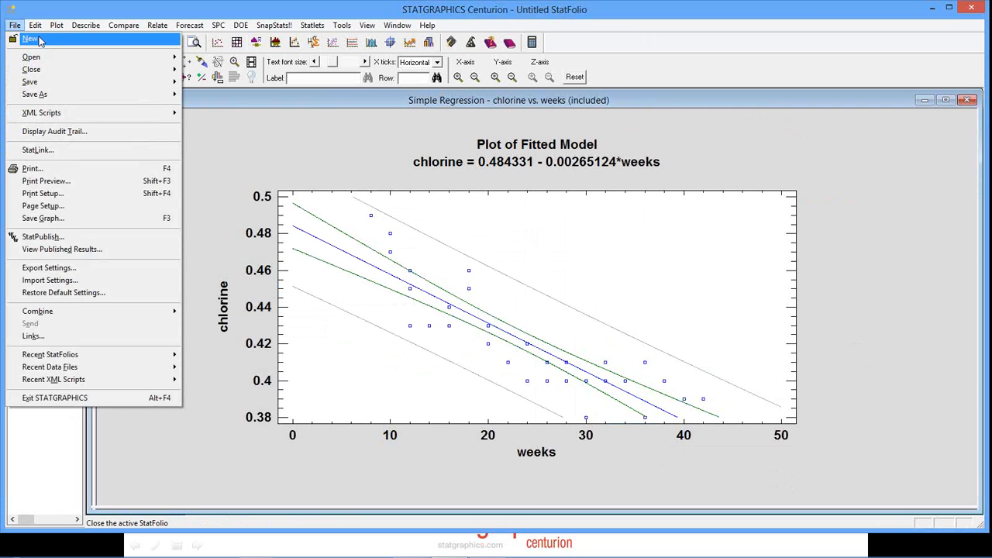
{"action": "left_click", "coordinate": [39, 39]}
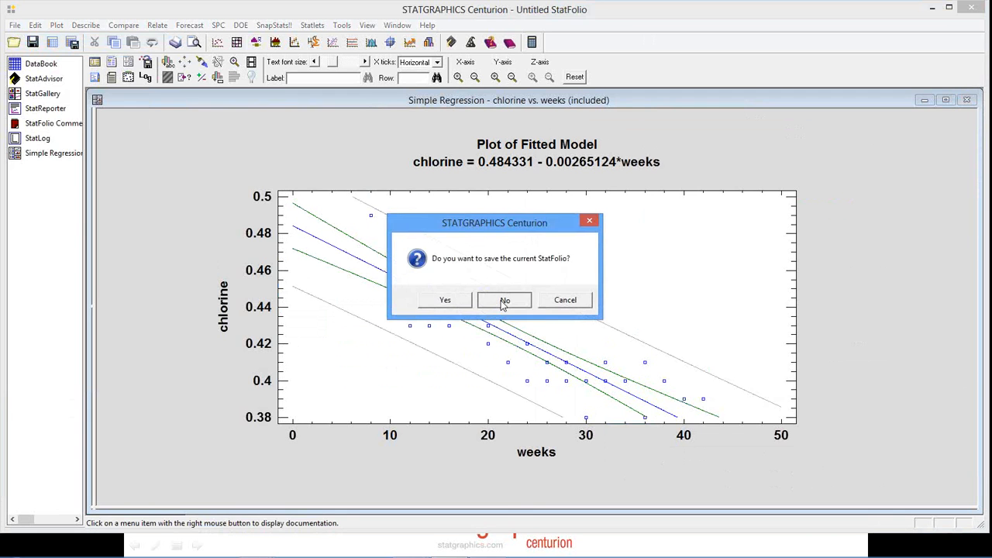
{"action": "left_click", "coordinate": [504, 298]}
{"action": "left_click", "coordinate": [502, 300]}
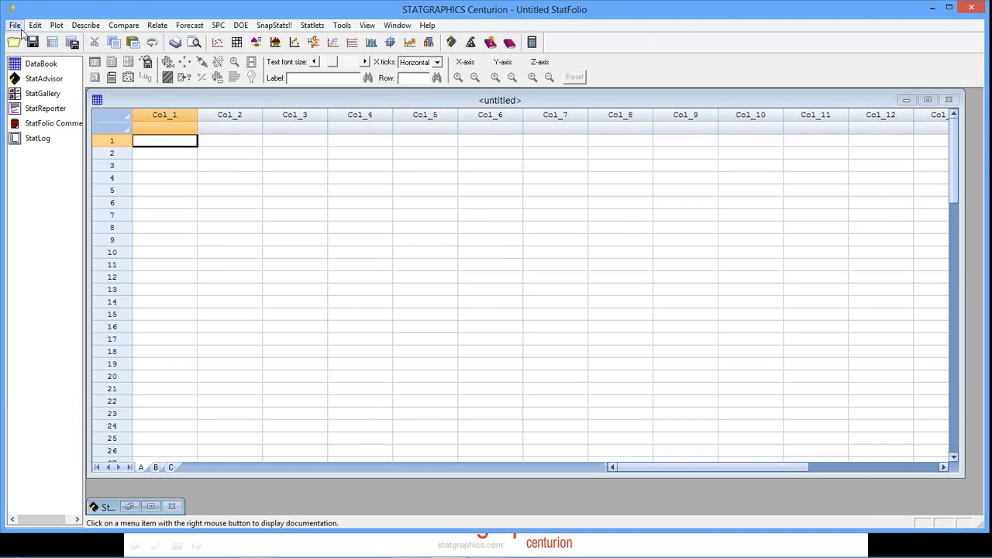
{"action": "left_click", "coordinate": [14, 25]}
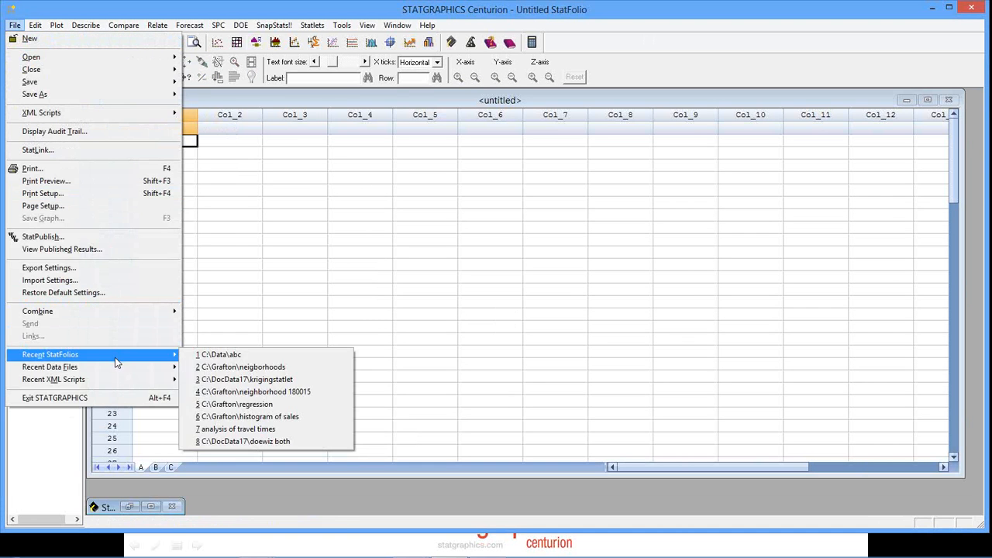
{"action": "mouse_move", "coordinate": [100, 376]}
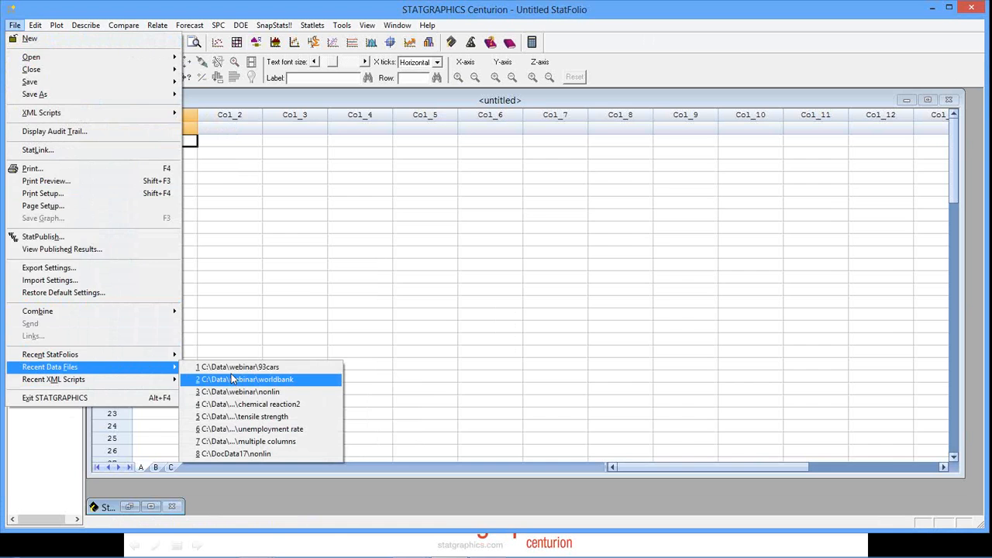
{"action": "left_click", "coordinate": [232, 369]}
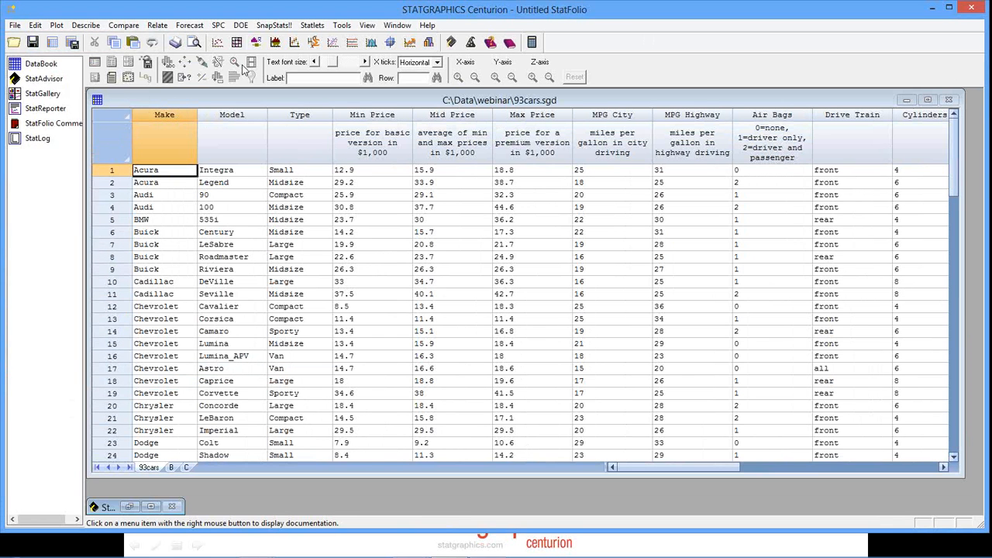
Step: Set up a Multiple Regression with MPG Highway as the dependent variable
{"action": "left_click", "coordinate": [159, 25]}
{"action": "mouse_move", "coordinate": [173, 50]}
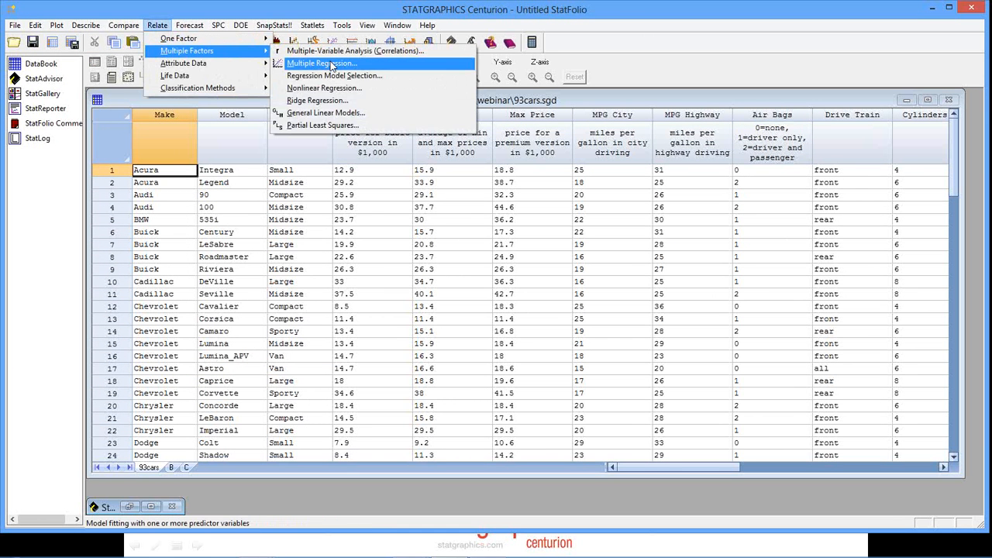
{"action": "left_click", "coordinate": [326, 63]}
{"action": "left_click", "coordinate": [390, 221]}
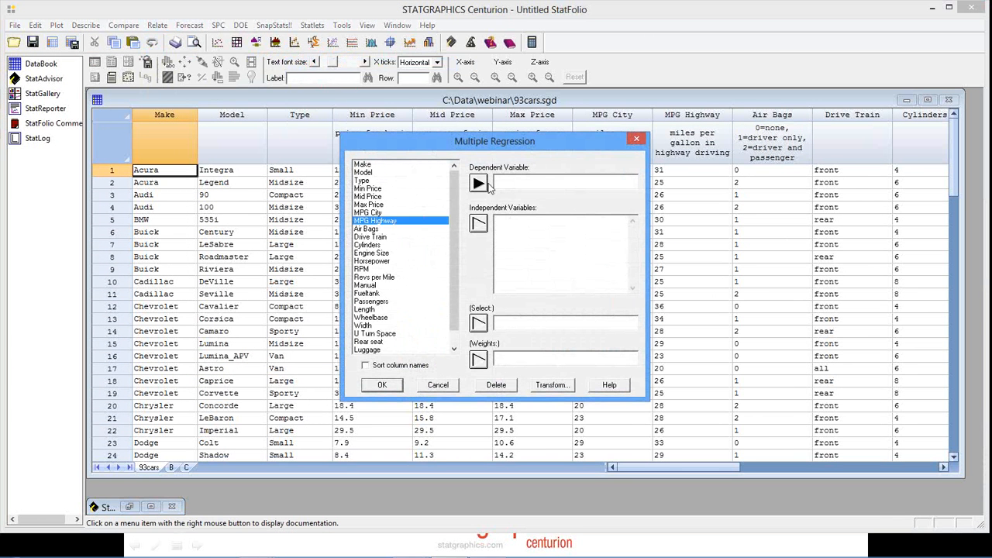
{"action": "left_click", "coordinate": [479, 183]}
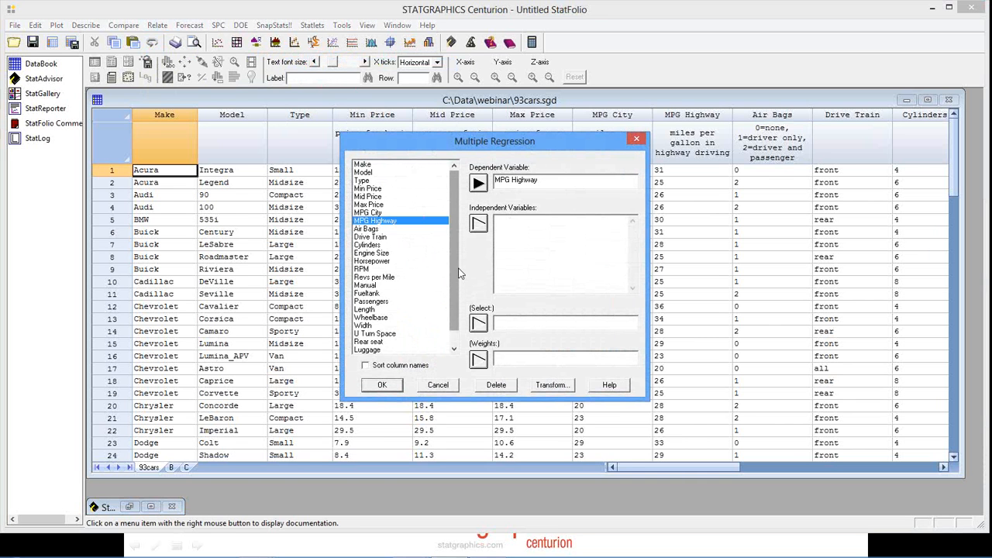
Step: Add Horsepower, Luggage and Weight as the independent variables of the Multiple Regression
{"action": "left_click_drag", "start_coordinate": [457, 270], "coordinate": [456, 295]}
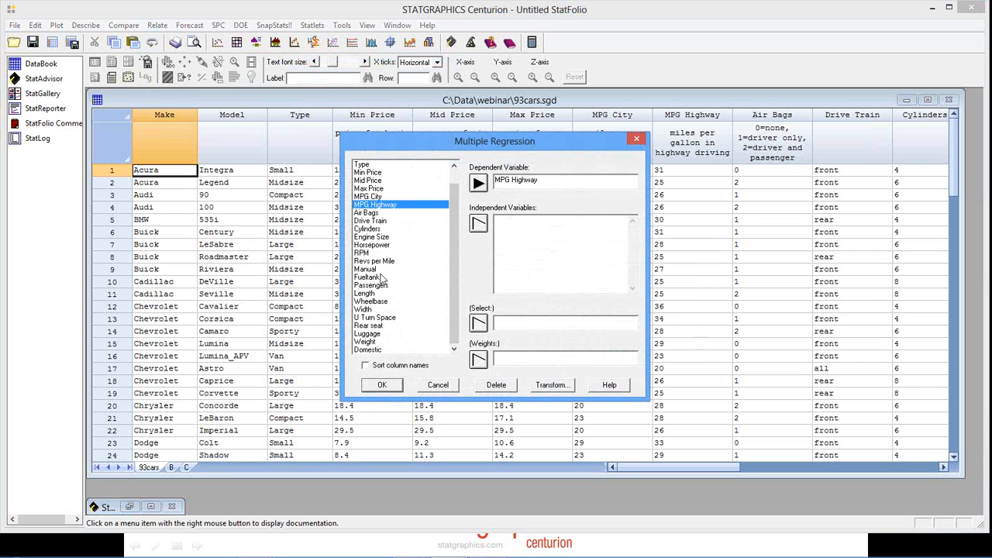
{"action": "left_click", "coordinate": [448, 245]}
{"action": "left_click", "coordinate": [478, 223]}
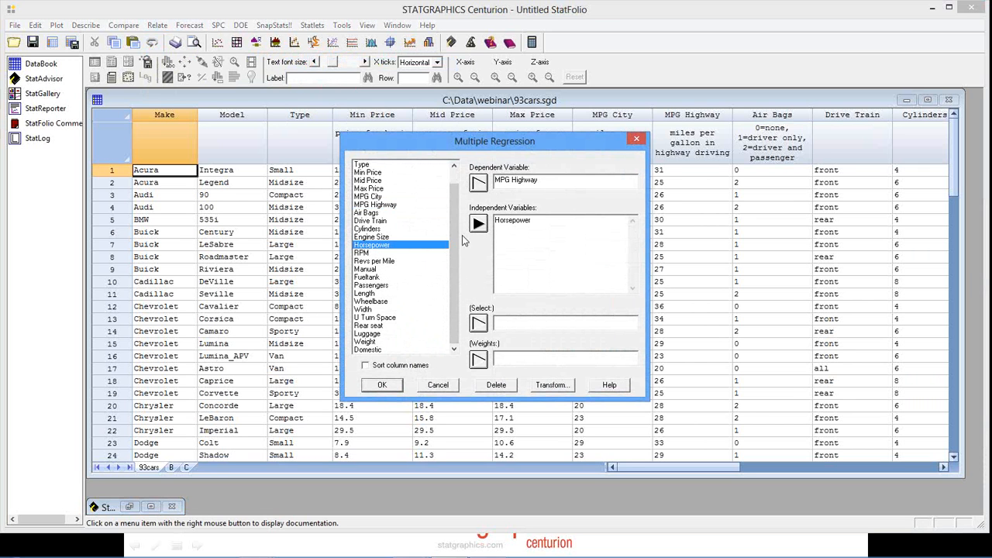
{"action": "double_click", "coordinate": [369, 334]}
{"action": "left_click", "coordinate": [376, 342]}
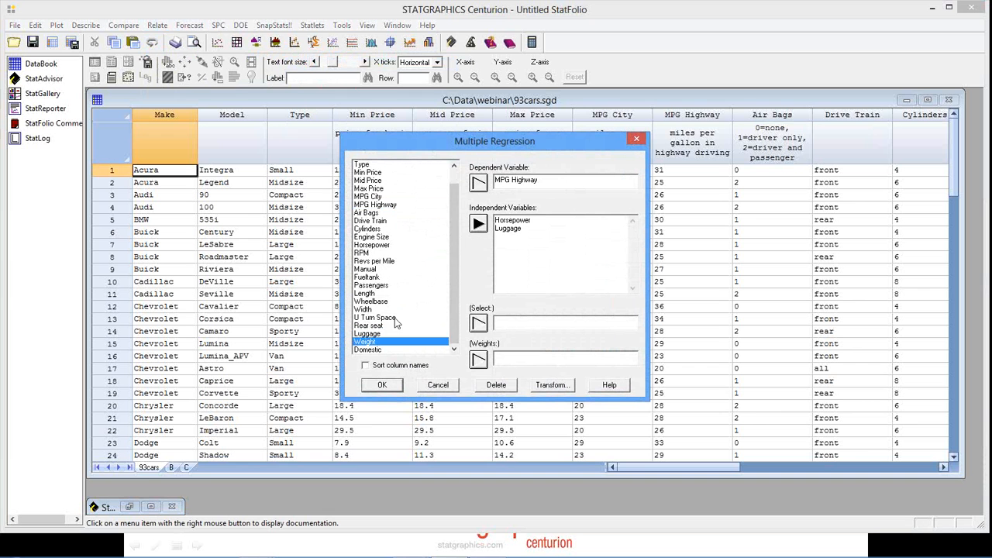
{"action": "left_click", "coordinate": [477, 224]}
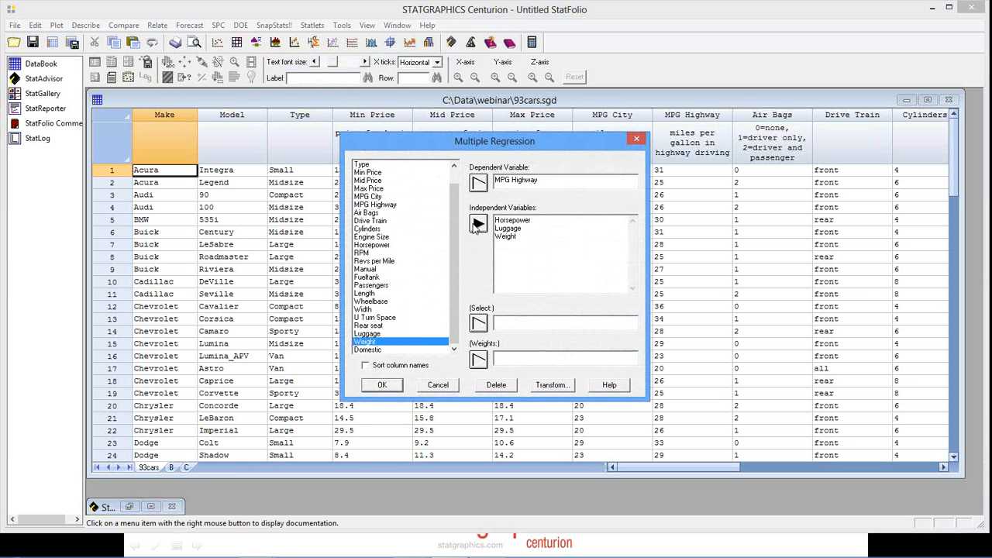
Step: Run the Multiple Regression with Ordinary Least Squares and a constant, accepting the default tables and graphs
{"action": "left_click", "coordinate": [381, 386]}
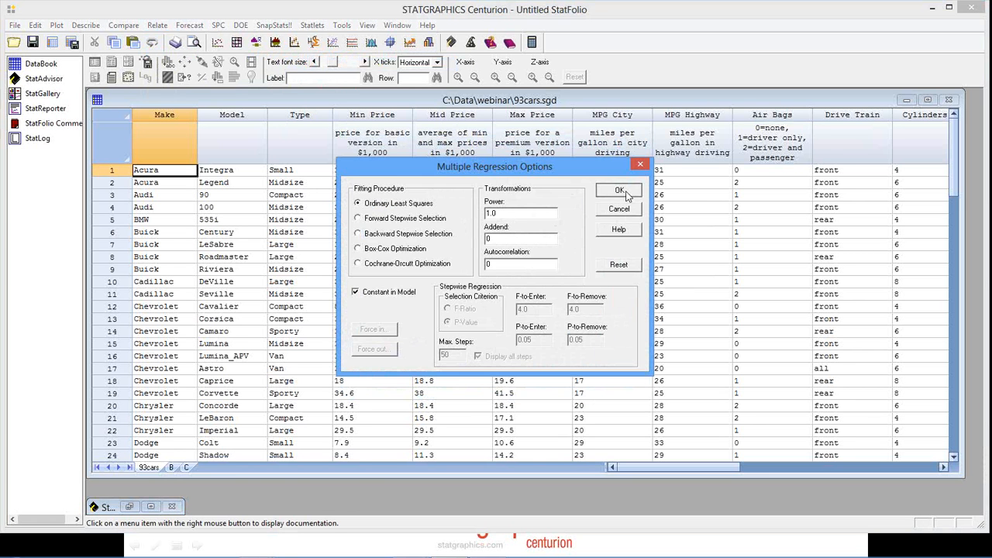
{"action": "left_click", "coordinate": [626, 194]}
{"action": "left_click", "coordinate": [669, 225]}
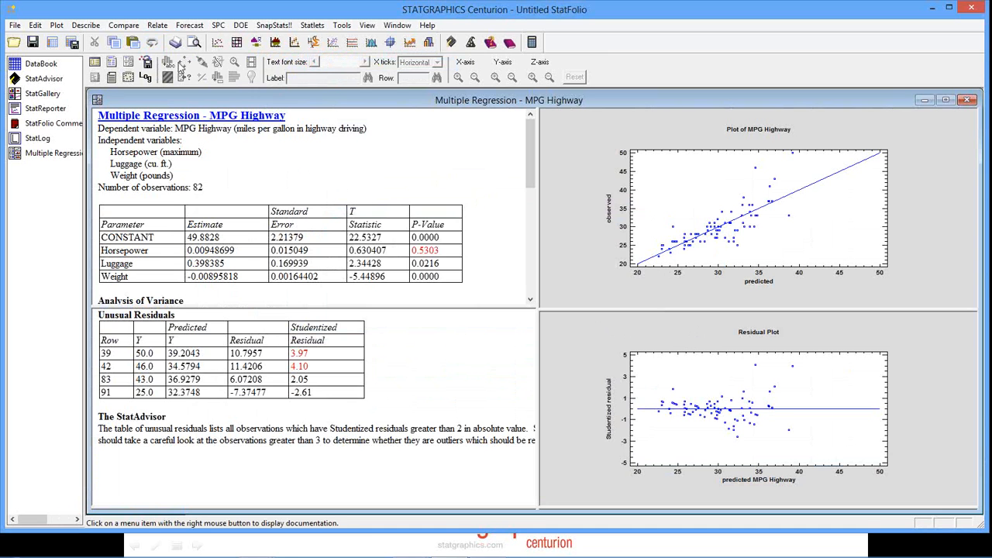
Step: Add the Residuals versus X graph to the Multiple Regression output and enlarge it
{"action": "left_click", "coordinate": [131, 65]}
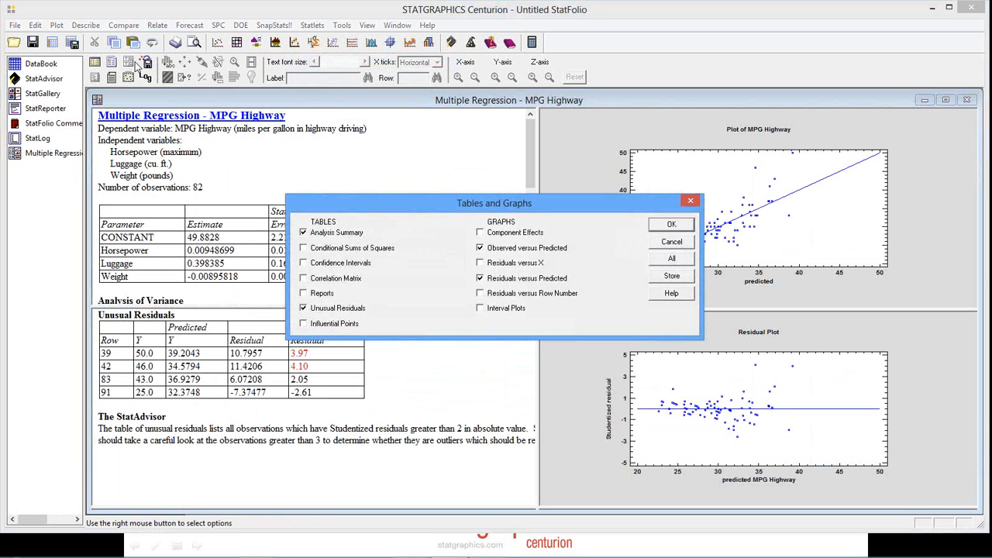
{"action": "left_click", "coordinate": [480, 262]}
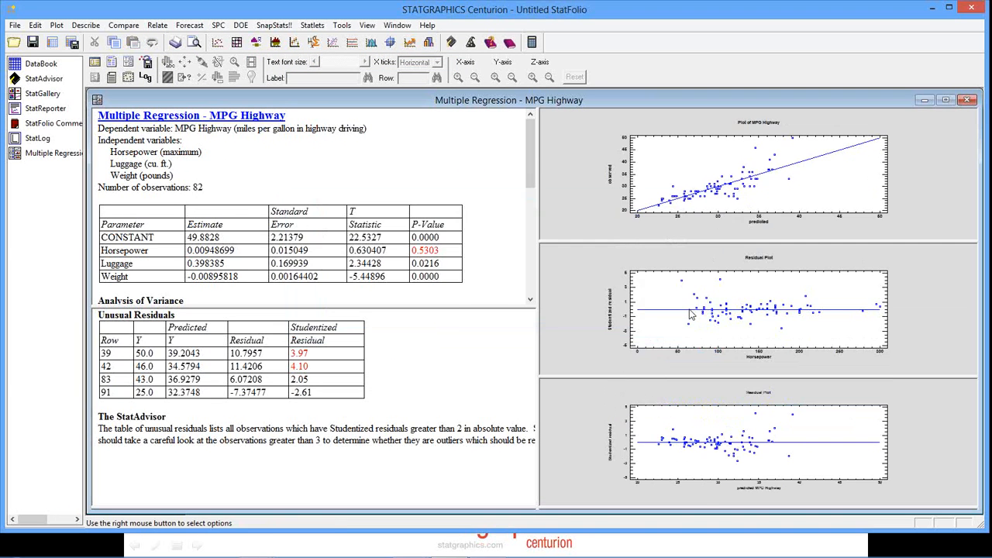
{"action": "double_click", "coordinate": [692, 314]}
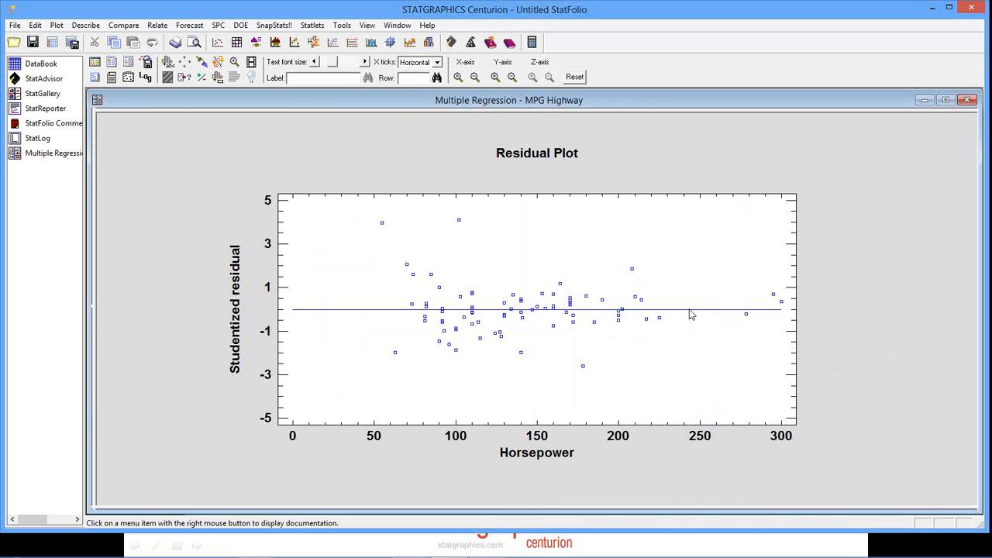
Step: Plot the studentized residuals against Luggage in the enlarged residual plot
{"action": "right_click", "coordinate": [606, 137]}
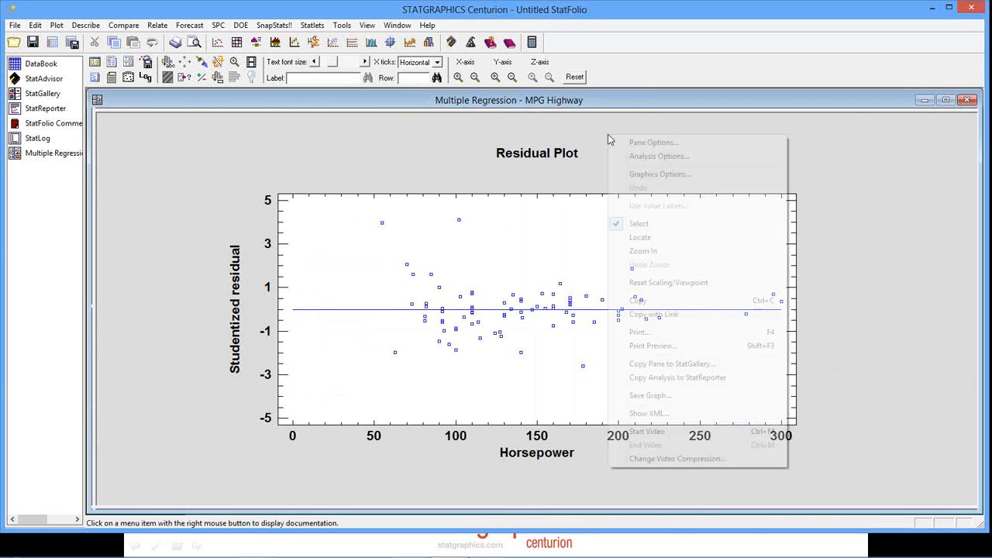
{"action": "left_click", "coordinate": [650, 147]}
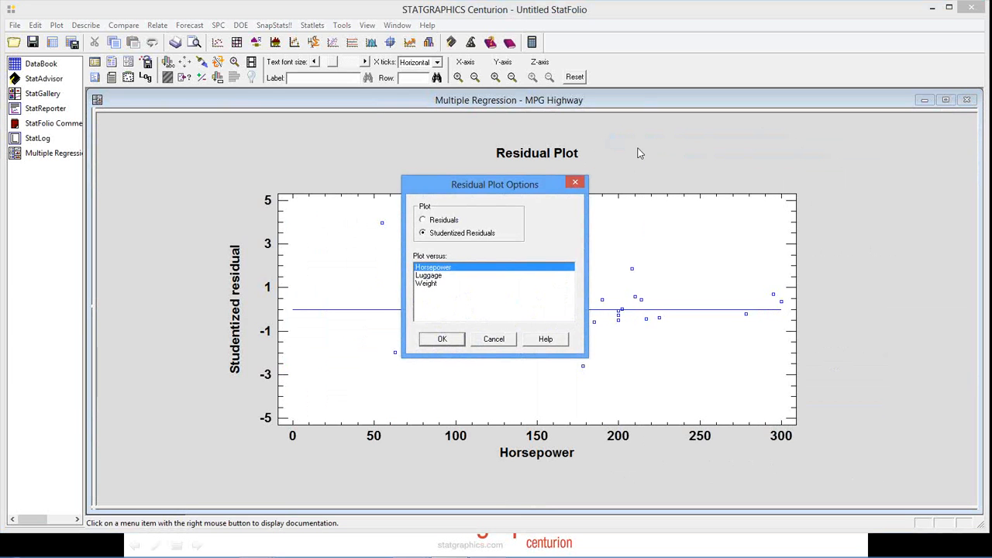
{"action": "left_click", "coordinate": [439, 277]}
{"action": "left_click", "coordinate": [443, 339]}
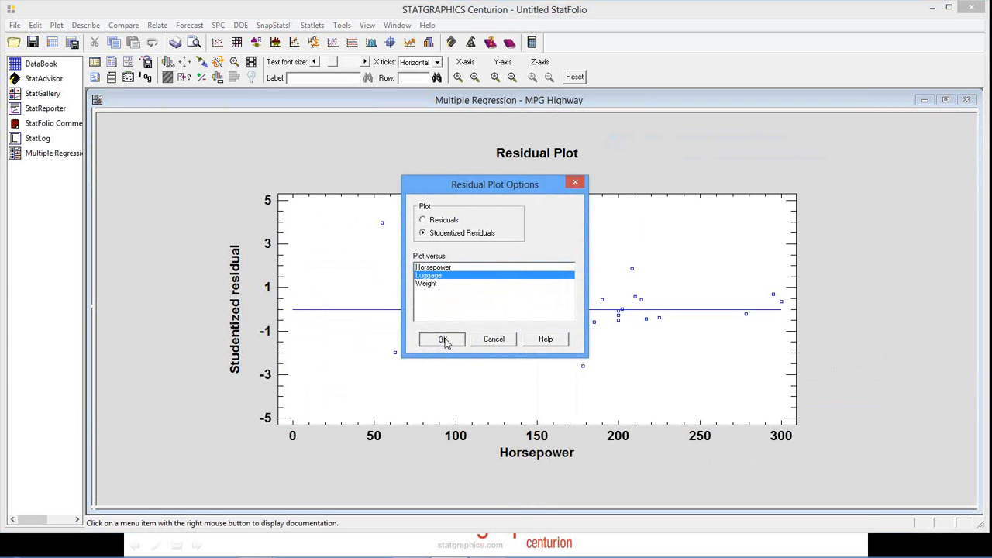
Step: Change the residual plot to show the studentized residuals against Weight
{"action": "right_click", "coordinate": [628, 149]}
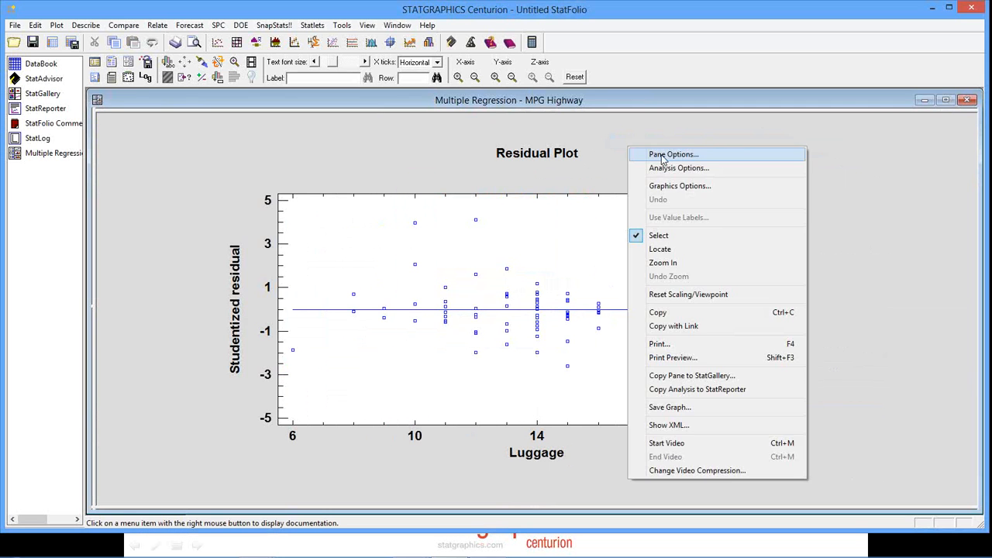
{"action": "left_click", "coordinate": [655, 154]}
{"action": "left_click", "coordinate": [427, 283]}
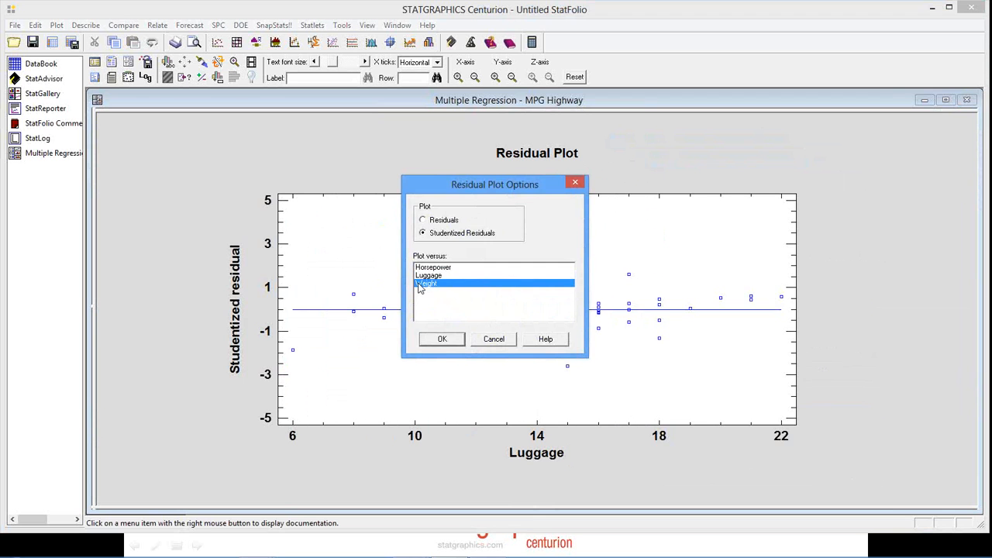
{"action": "left_click", "coordinate": [441, 340]}
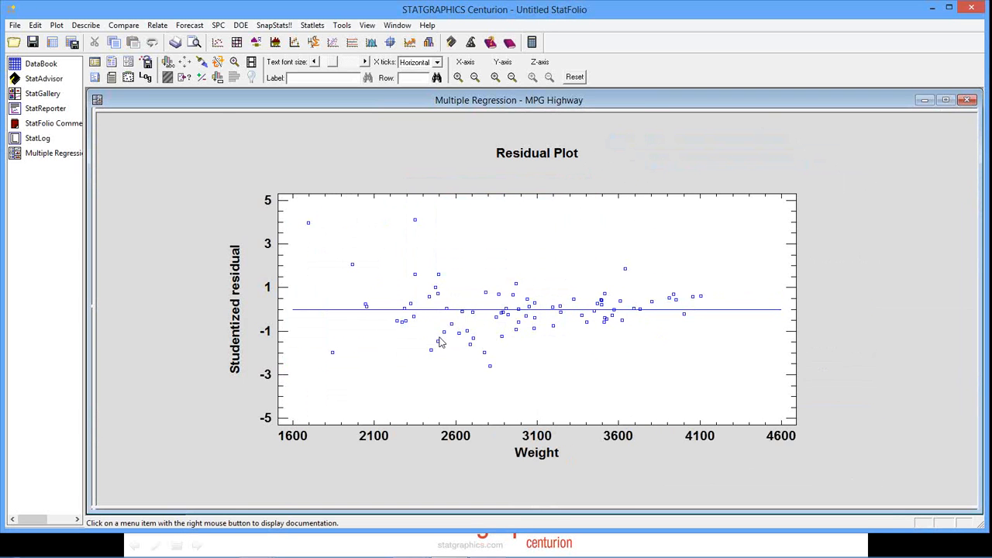
Step: Return to the multi-pane regression view and copy the whole Multiple Regression analysis to the StatReporter
{"action": "double_click", "coordinate": [832, 296]}
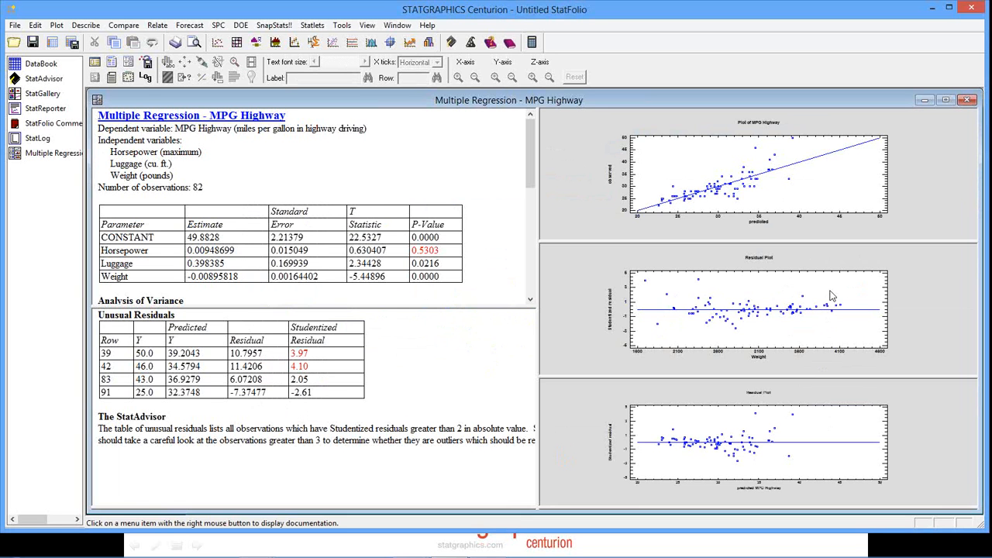
{"action": "right_click", "coordinate": [431, 157]}
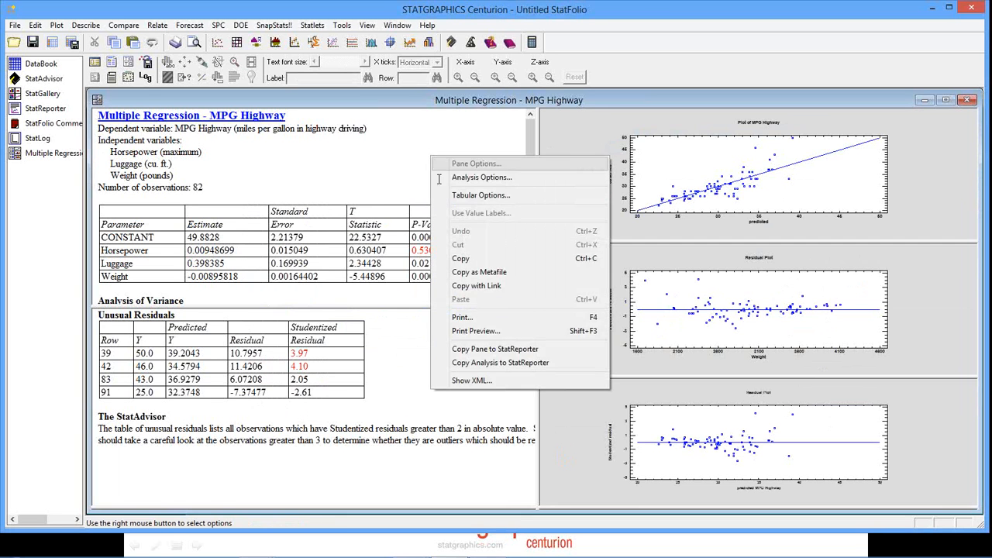
{"action": "left_click", "coordinate": [502, 363]}
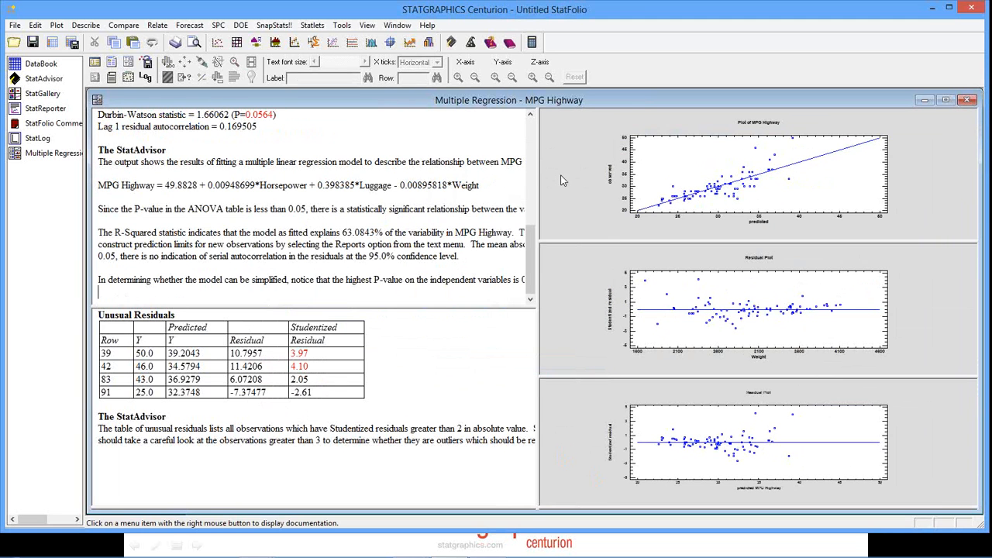
Step: Enlarge the residual plot against Weight and change it to show the studentized residuals against Horsepower
{"action": "double_click", "coordinate": [894, 269]}
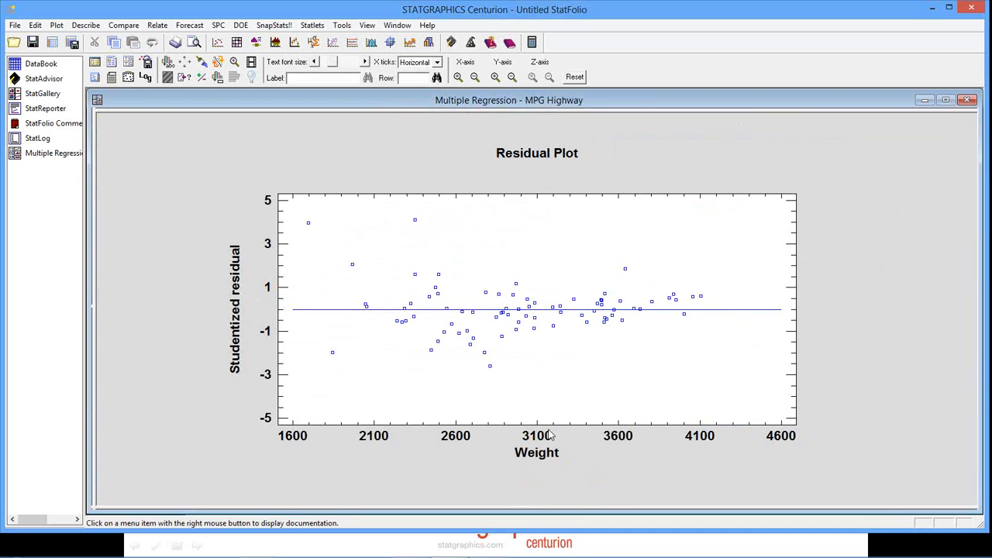
{"action": "right_click", "coordinate": [609, 136]}
{"action": "left_click", "coordinate": [651, 142]}
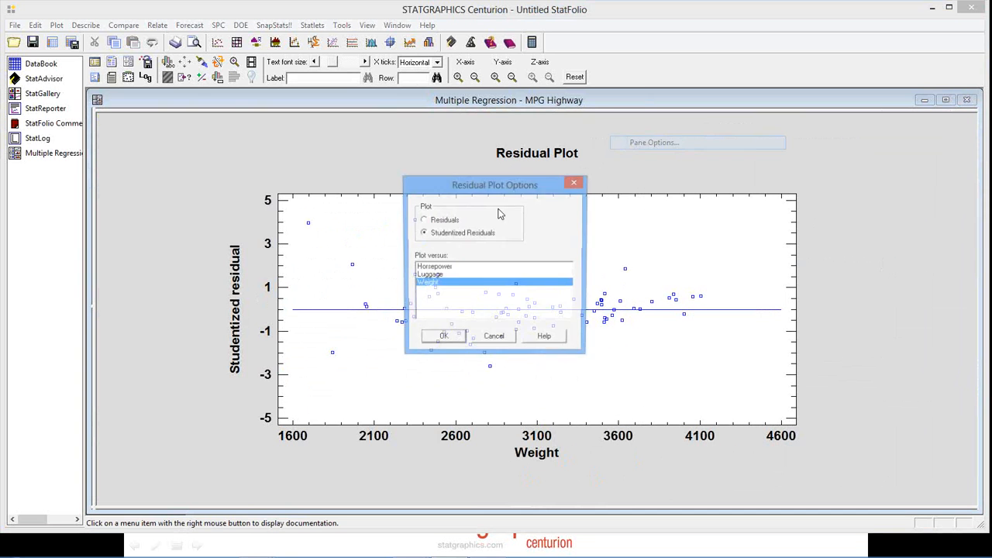
{"action": "left_click", "coordinate": [432, 268]}
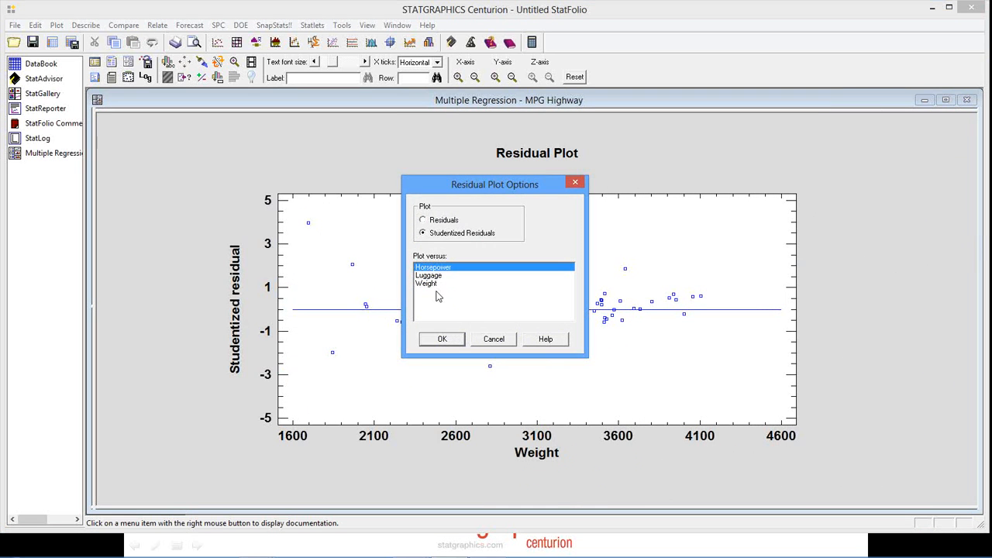
{"action": "left_click", "coordinate": [442, 339]}
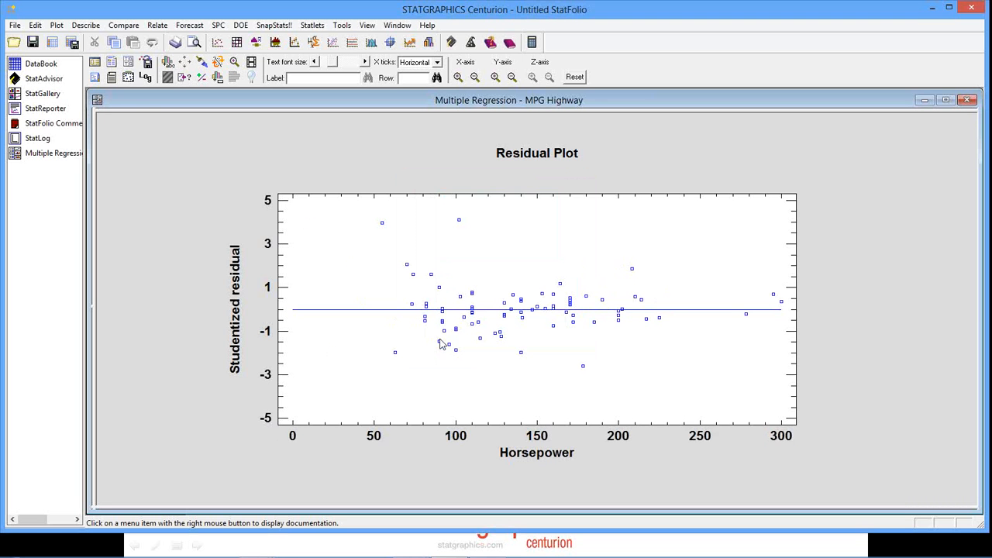
Step: Restore the multi-pane regression view and review the session entries recorded in the StatLog
{"action": "double_click", "coordinate": [873, 268]}
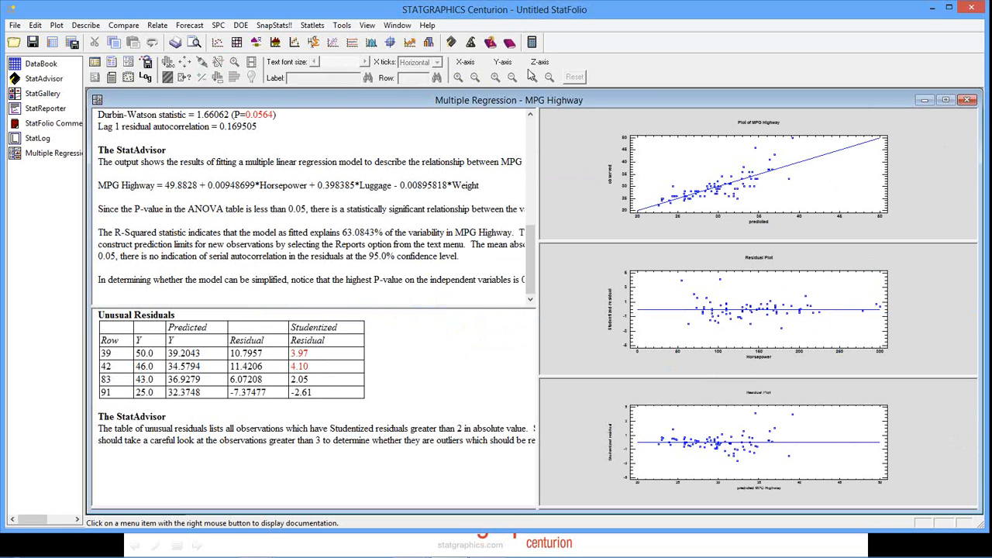
{"action": "left_click", "coordinate": [53, 140]}
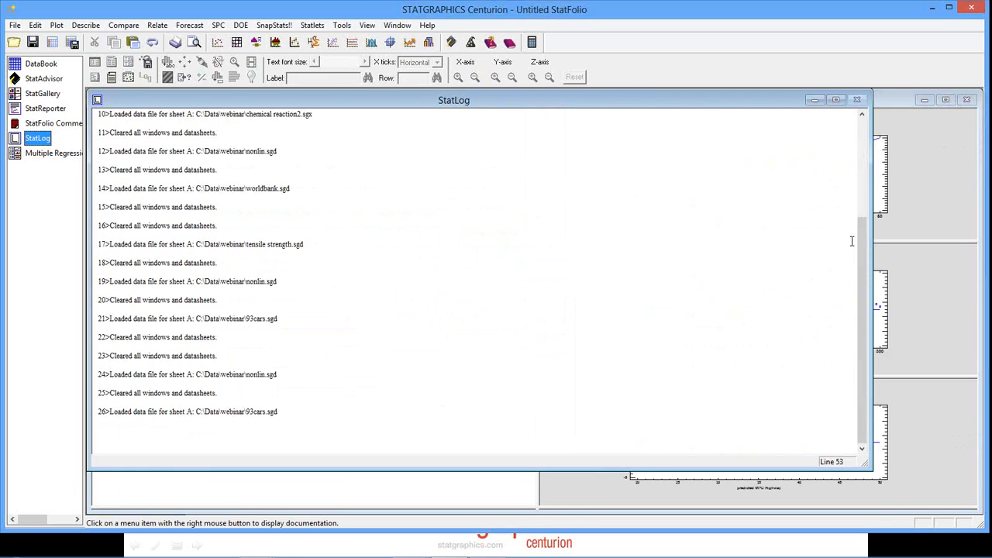
{"action": "left_click_drag", "start_coordinate": [859, 237], "coordinate": [872, 276]}
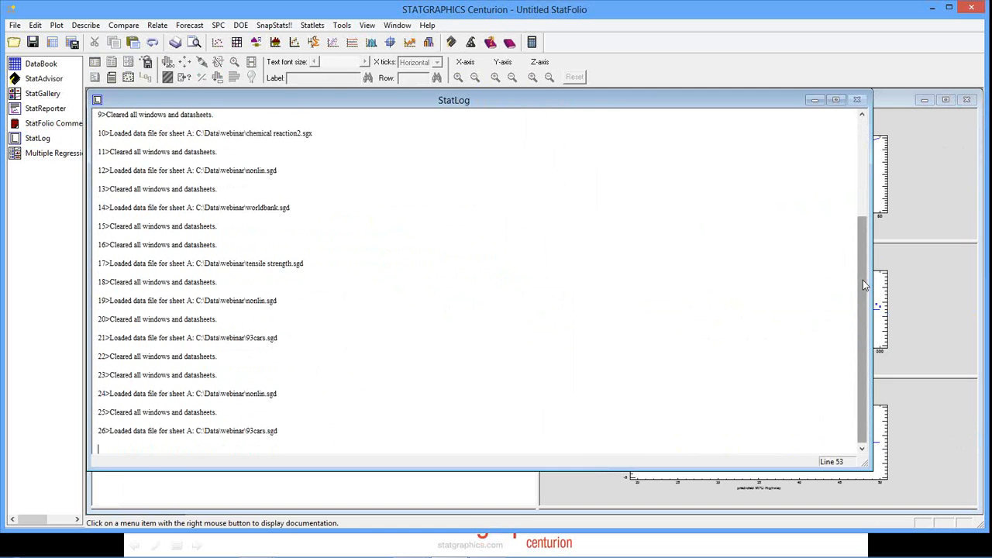
{"action": "left_click_drag", "start_coordinate": [863, 280], "coordinate": [865, 259]}
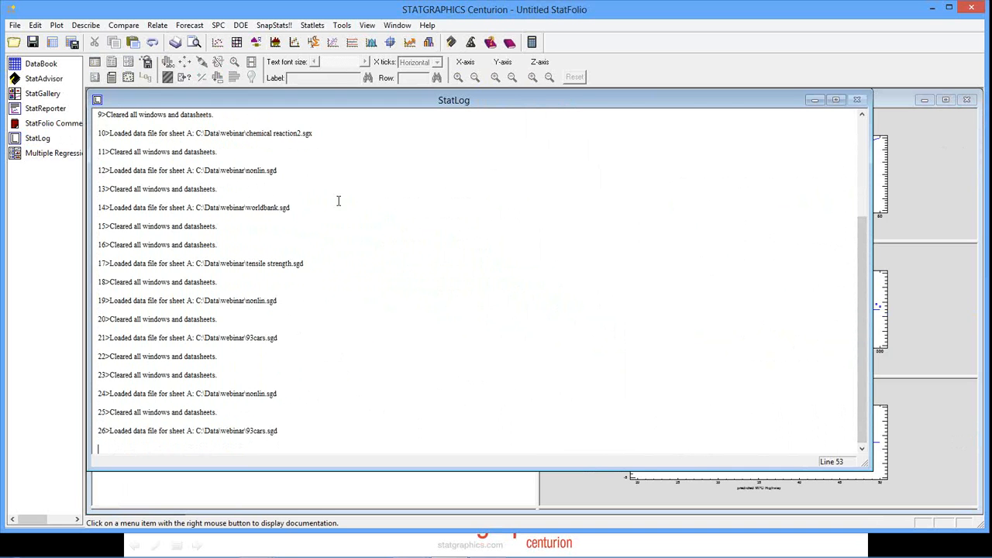
Step: Enlarge the residual plot against Horsepower, save it to the log file, and view its entry in the StatLog
{"action": "double_click", "coordinate": [929, 293]}
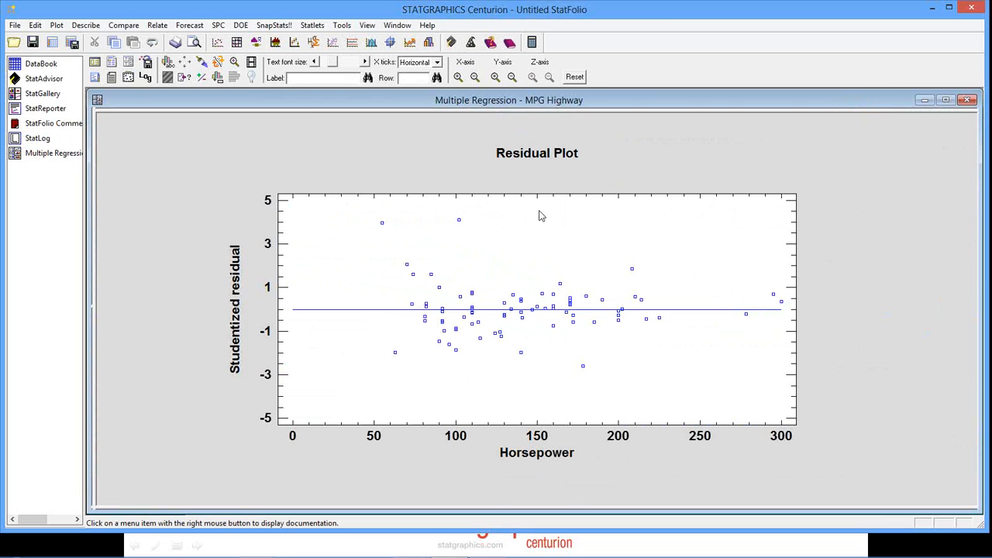
{"action": "left_click", "coordinate": [145, 79]}
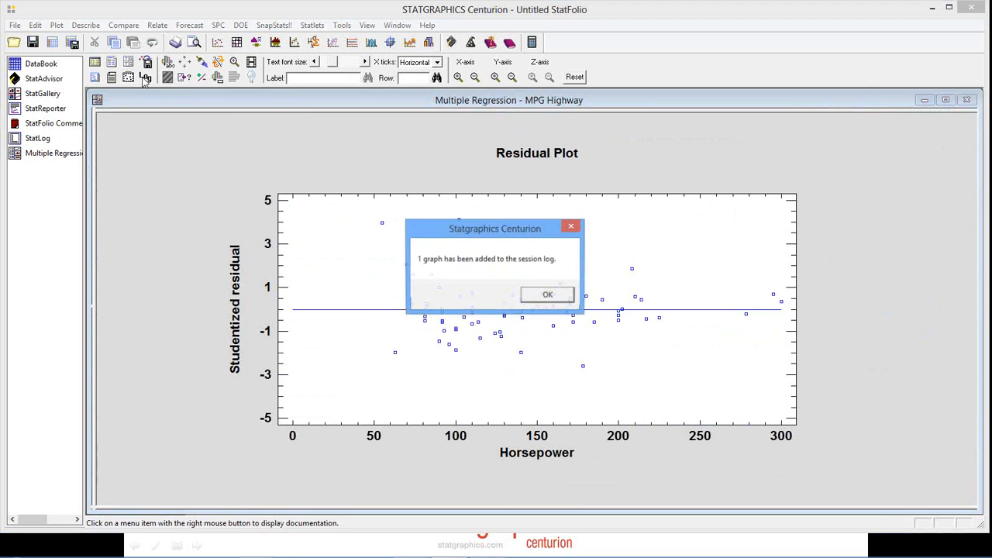
{"action": "left_click", "coordinate": [535, 296]}
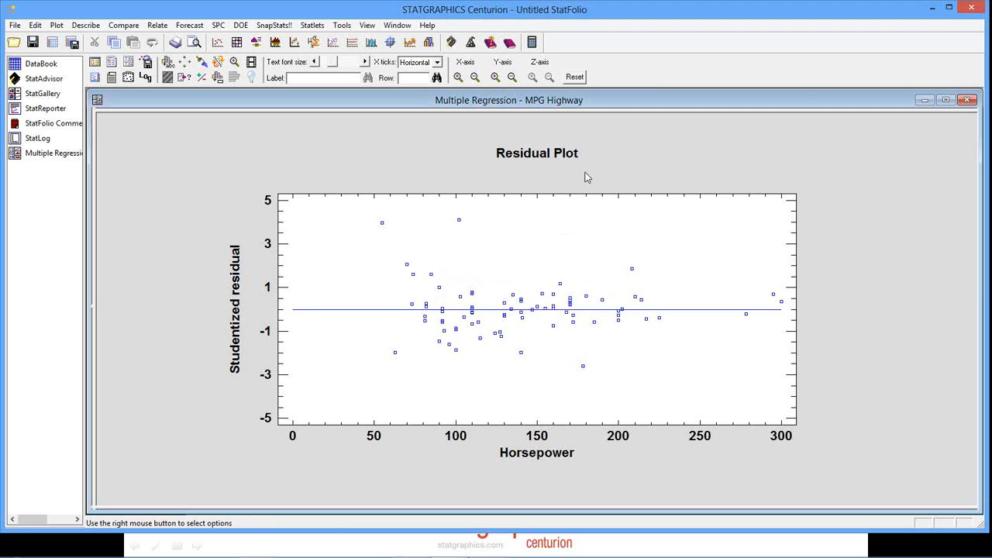
{"action": "left_click", "coordinate": [40, 140]}
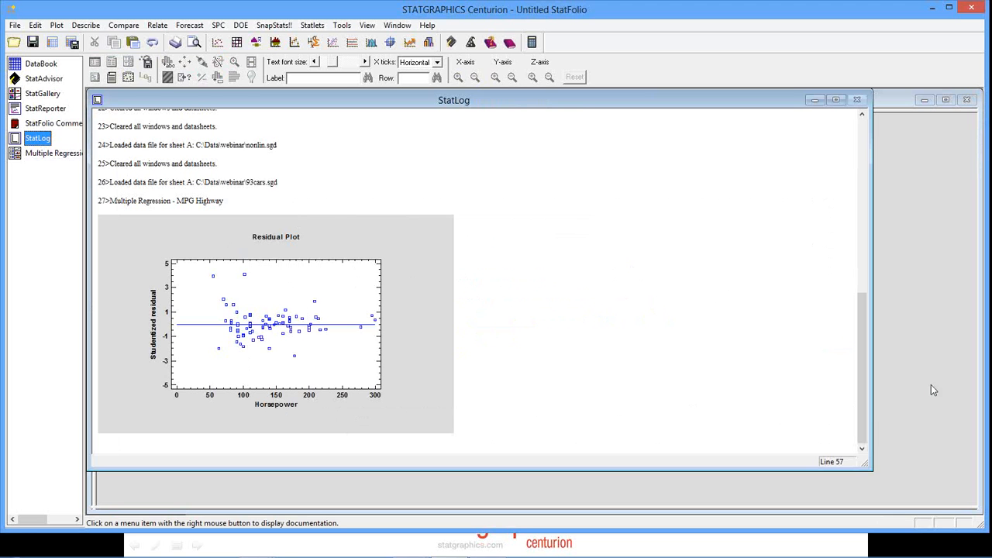
Step: Return to the regression window and plot the studentized residuals against Weight
{"action": "left_click", "coordinate": [945, 362]}
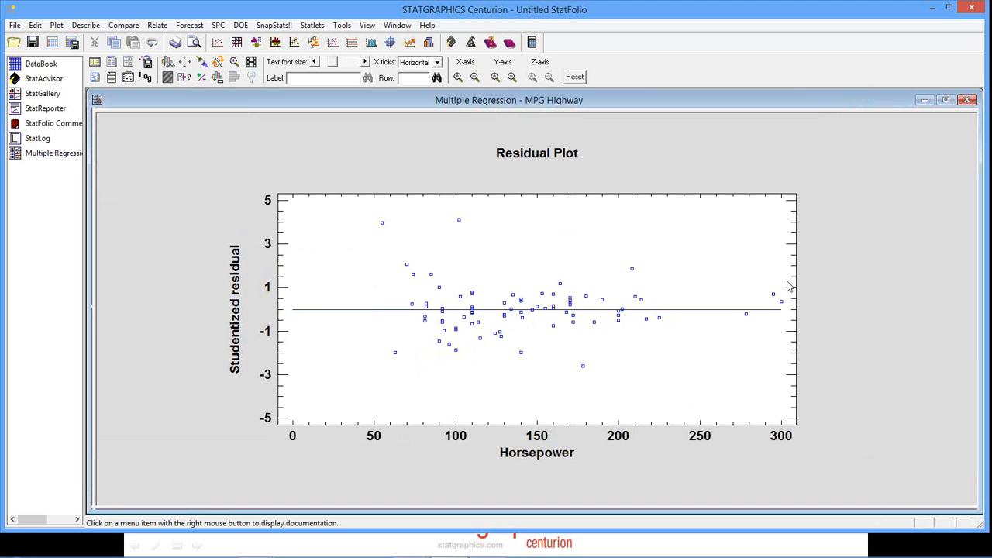
{"action": "right_click", "coordinate": [645, 169]}
{"action": "left_click", "coordinate": [644, 169]}
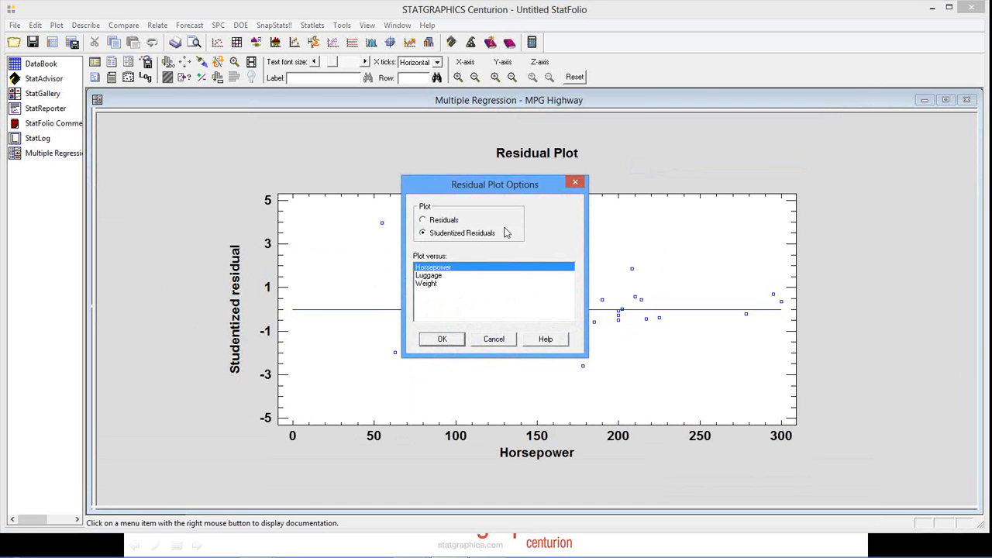
{"action": "left_click", "coordinate": [434, 285]}
{"action": "left_click", "coordinate": [442, 339]}
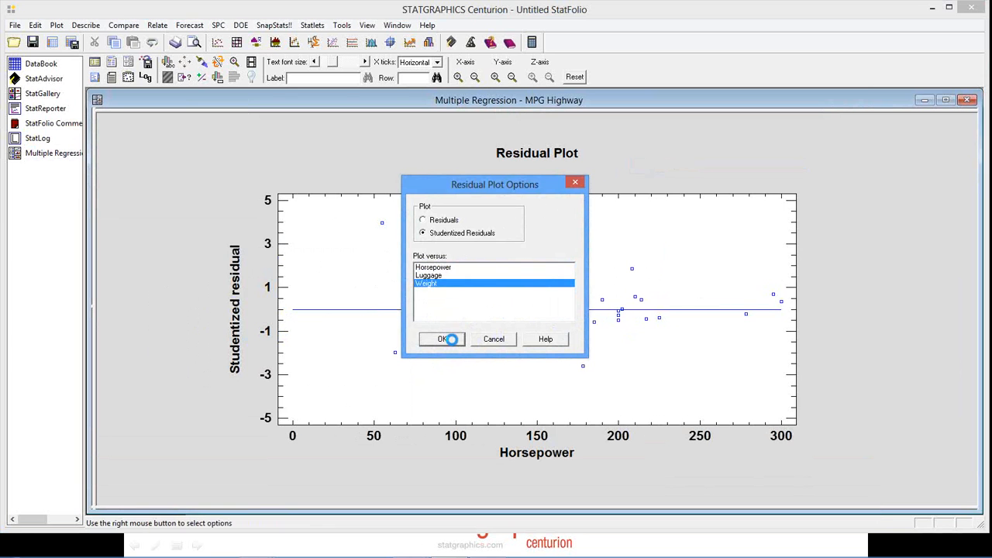
Step: Save the residual plot against Weight to the log file and view its entry in the StatLog
{"action": "left_click", "coordinate": [145, 80]}
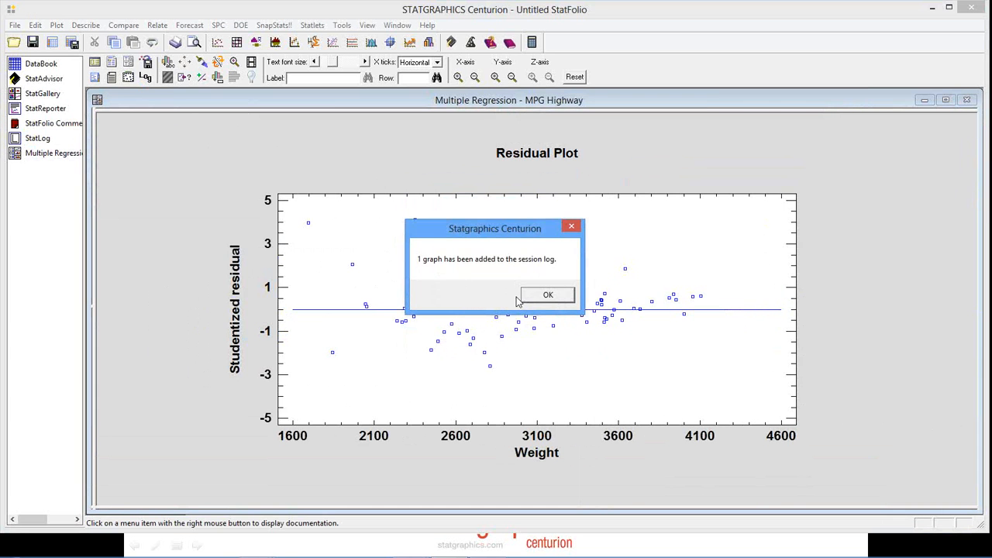
{"action": "left_click", "coordinate": [539, 299]}
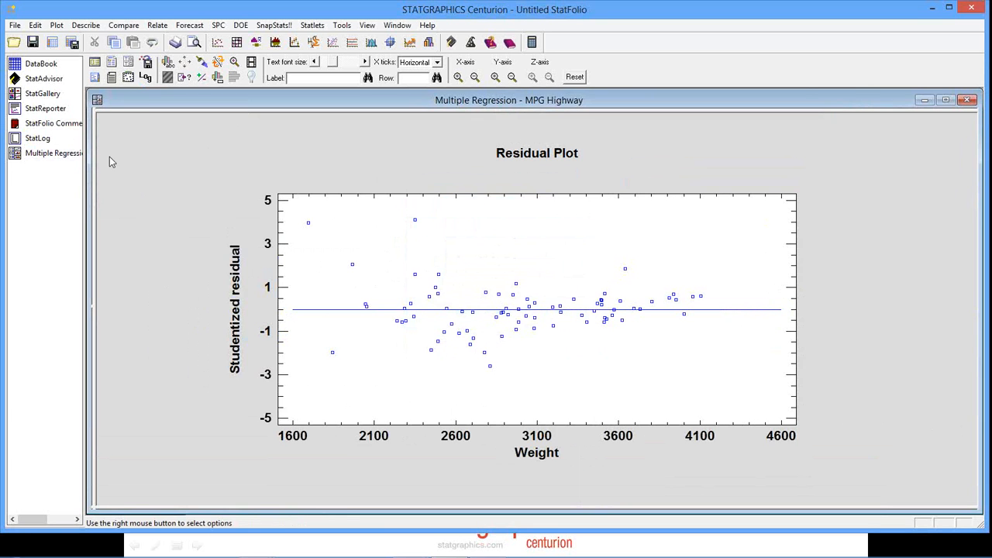
{"action": "left_click", "coordinate": [38, 138]}
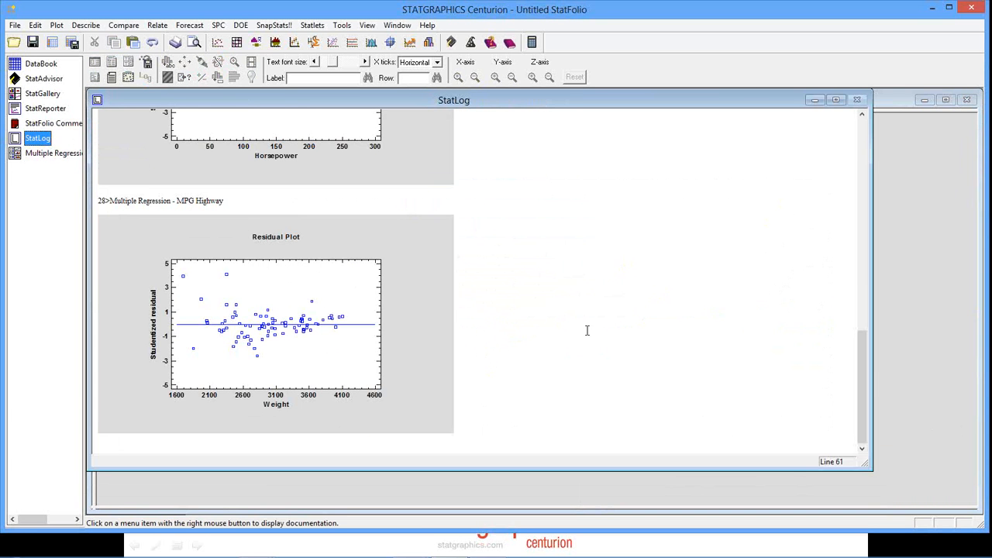
{"action": "mouse_move", "coordinate": [865, 367]}
{"action": "left_mouse_down"}
{"action": "mouse_move", "coordinate": [867, 266]}
{"action": "mouse_move", "coordinate": [876, 349]}
{"action": "mouse_move", "coordinate": [863, 373]}
{"action": "left_mouse_up"}
{"action": "left_click", "coordinate": [921, 282]}
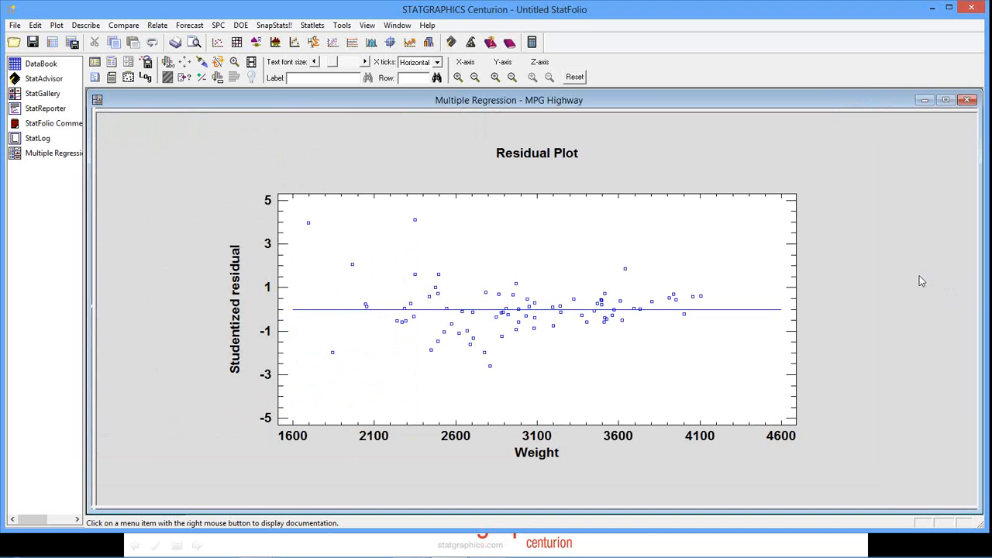
{"action": "right_click", "coordinate": [792, 188]}
{"action": "left_click", "coordinate": [802, 194]}
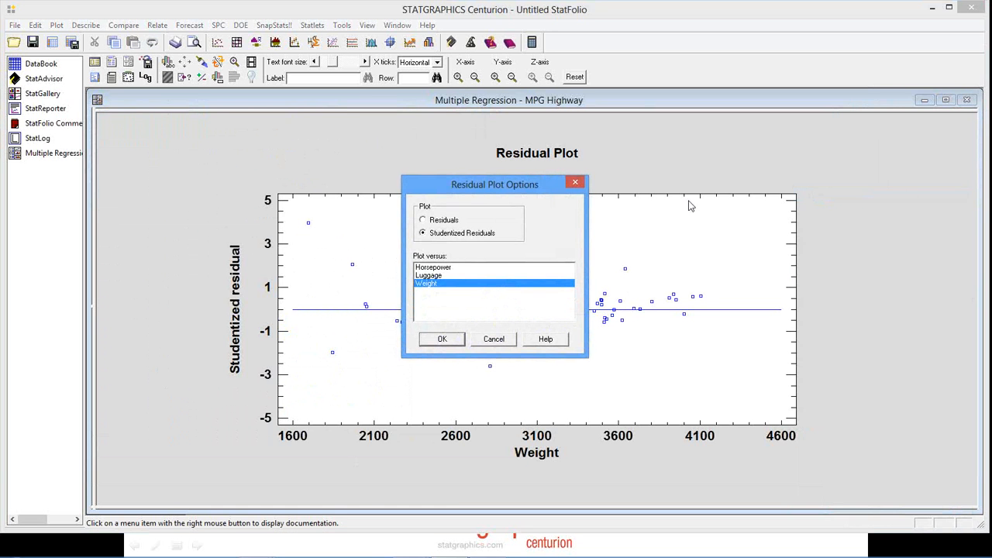
{"action": "left_click", "coordinate": [505, 339]}
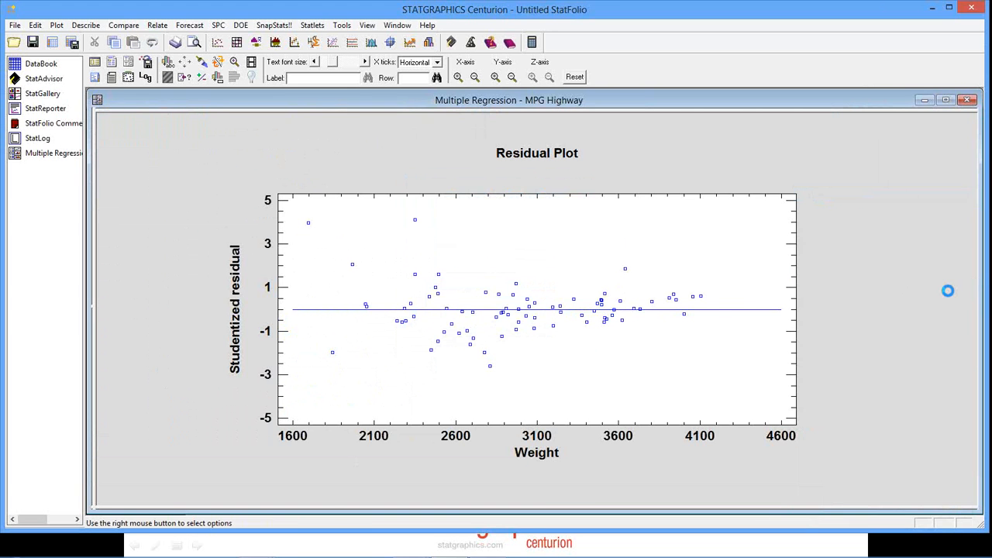
{"action": "double_click", "coordinate": [949, 292]}
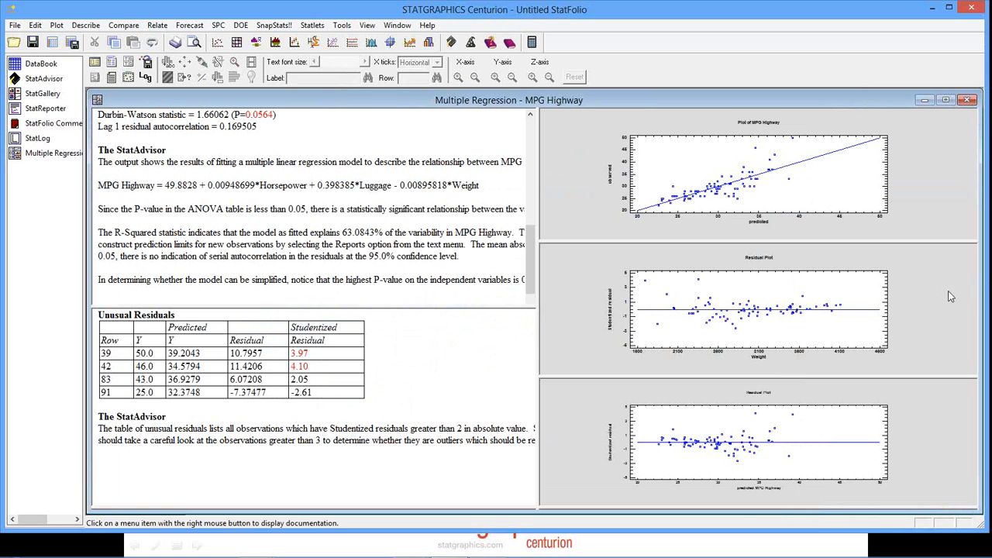
{"action": "double_click", "coordinate": [940, 289]}
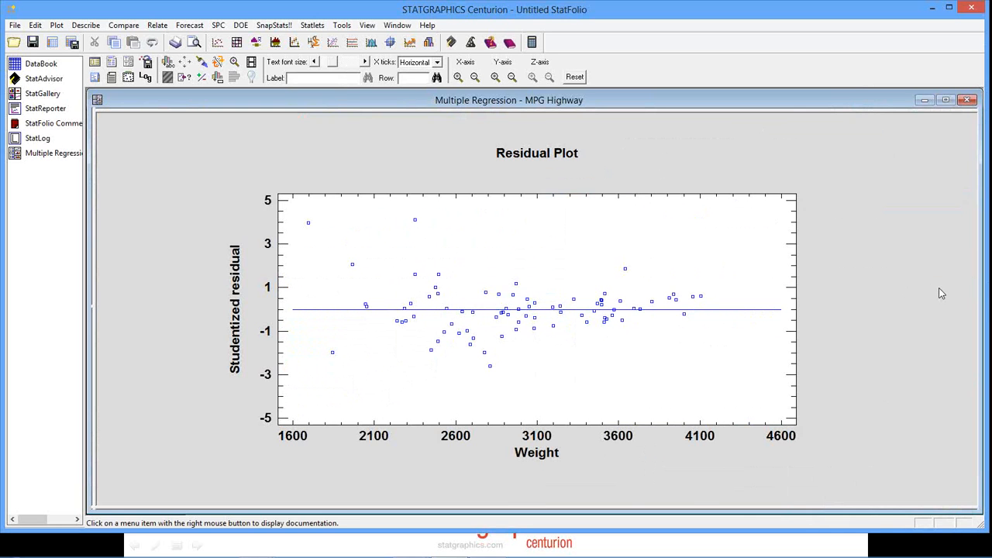
Step: Reopen the StatLog and examine the commands available for searching, printing, saving and clearing it
{"action": "left_click", "coordinate": [149, 80]}
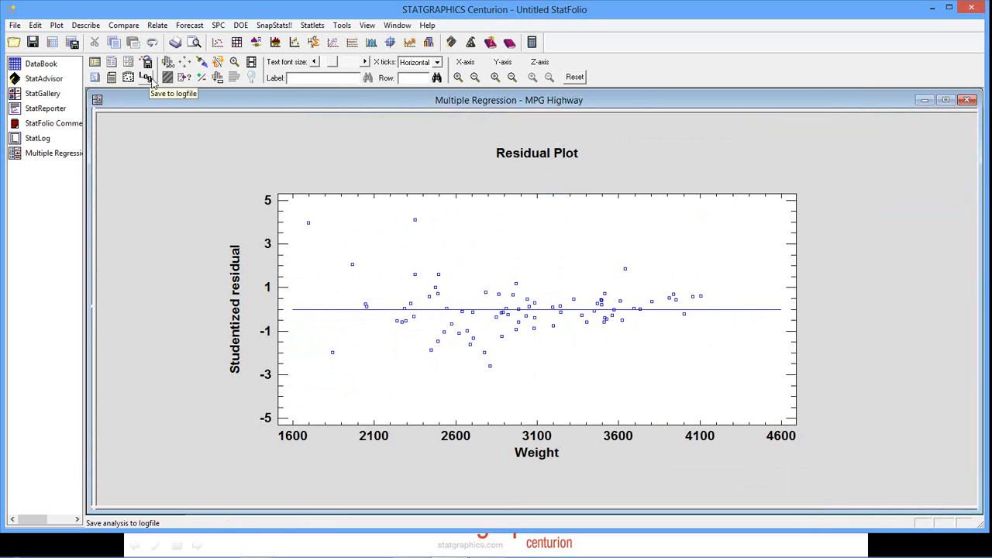
{"action": "left_click", "coordinate": [36, 140]}
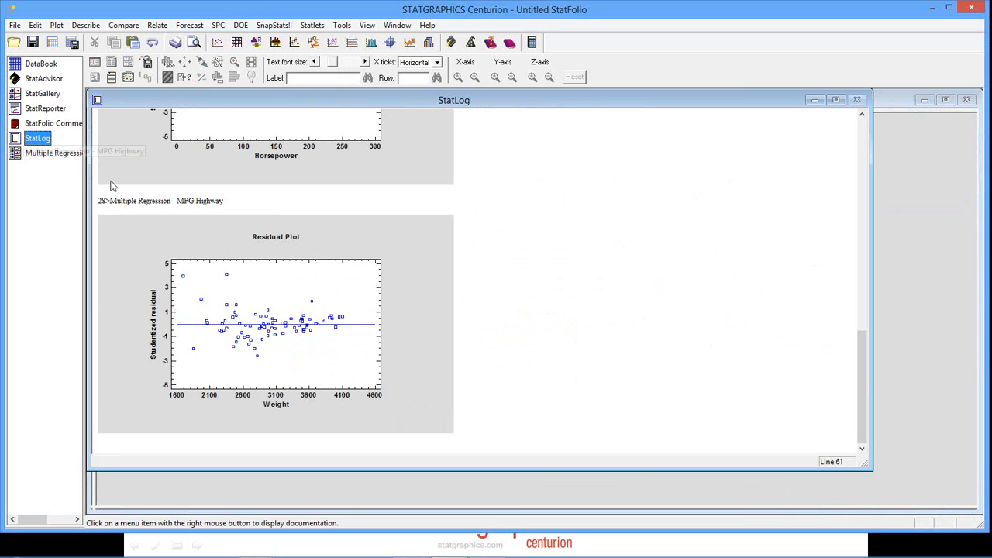
{"action": "right_click", "coordinate": [595, 244]}
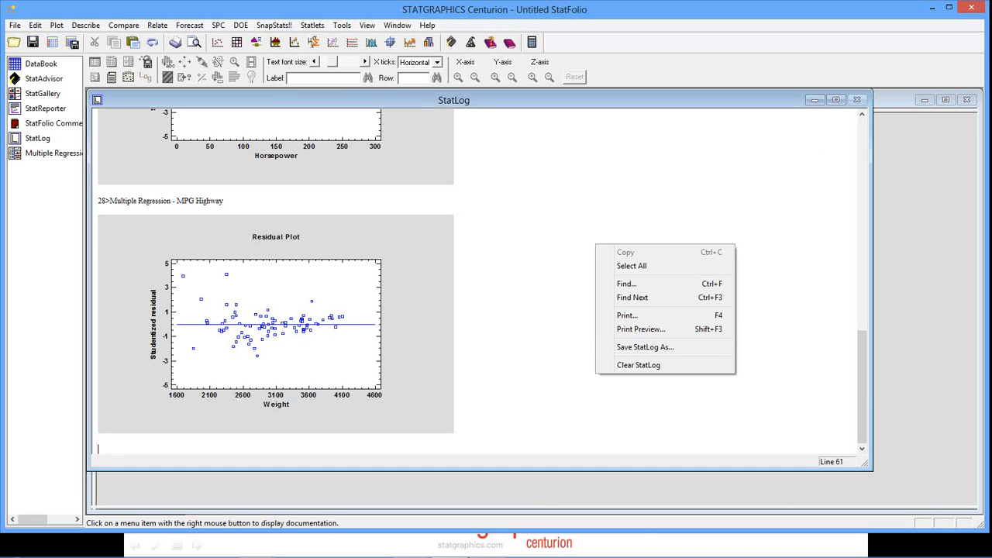
{"action": "key", "text": "alt+Tab"}
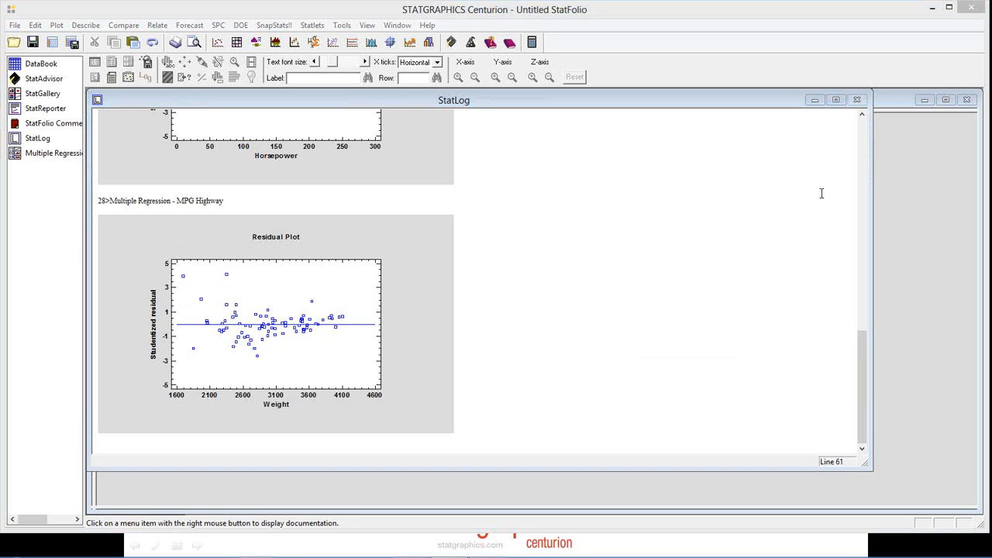
Step: Start a new StatFolio without saving the current one
{"action": "left_click", "coordinate": [14, 24]}
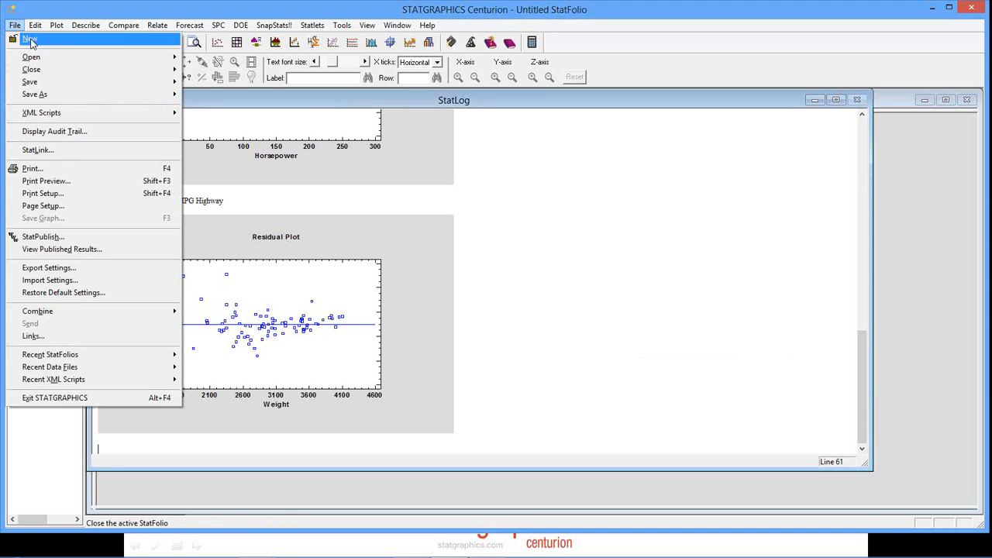
{"action": "left_click", "coordinate": [31, 40]}
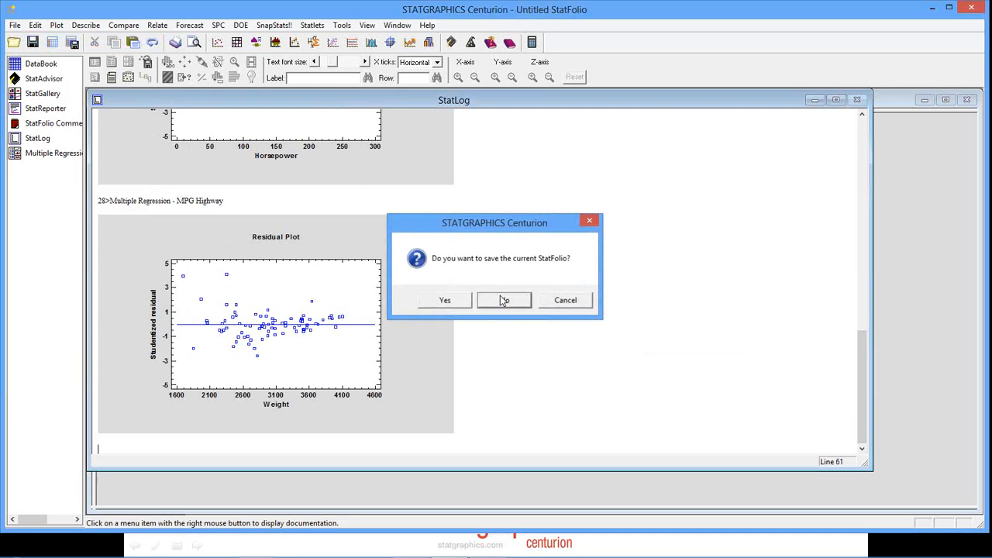
{"action": "left_click", "coordinate": [505, 298]}
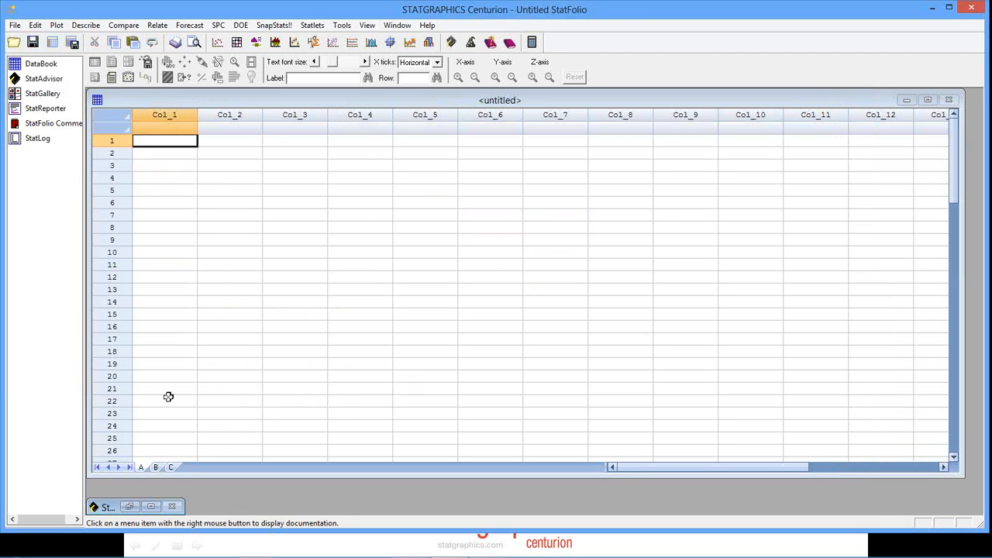
Step: Increase the number of active DataBook sheets to 6 in the DataBook properties
{"action": "left_click", "coordinate": [36, 25]}
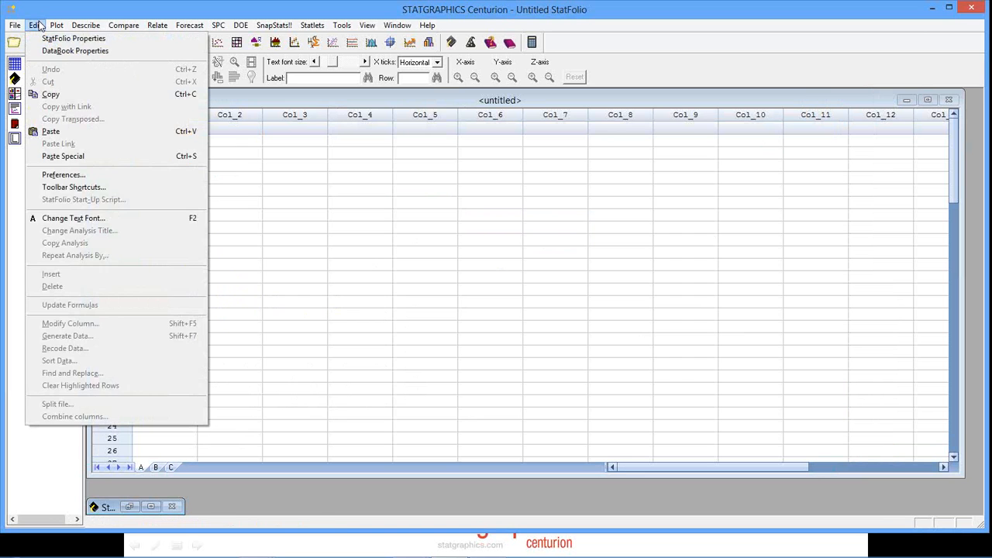
{"action": "left_click", "coordinate": [54, 51]}
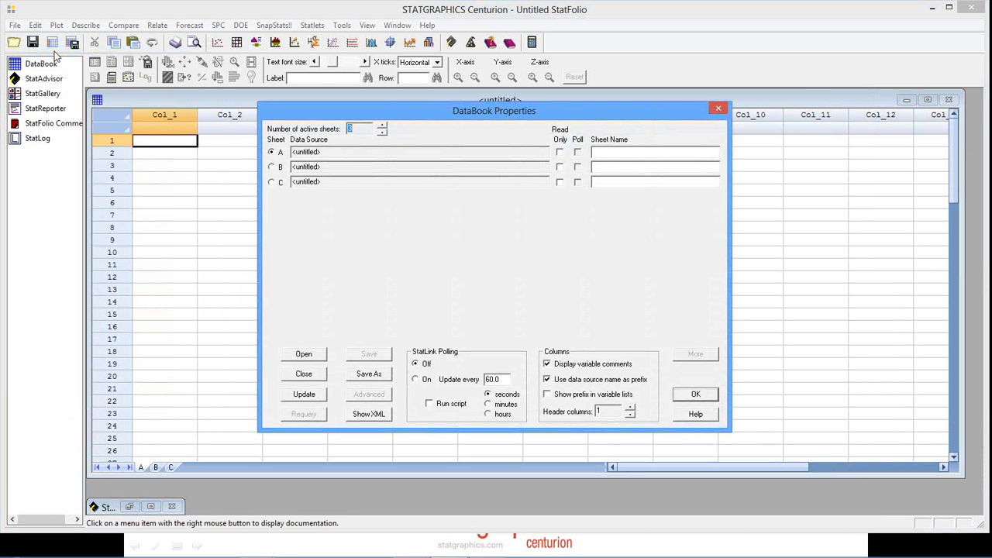
{"action": "left_click", "coordinate": [382, 125]}
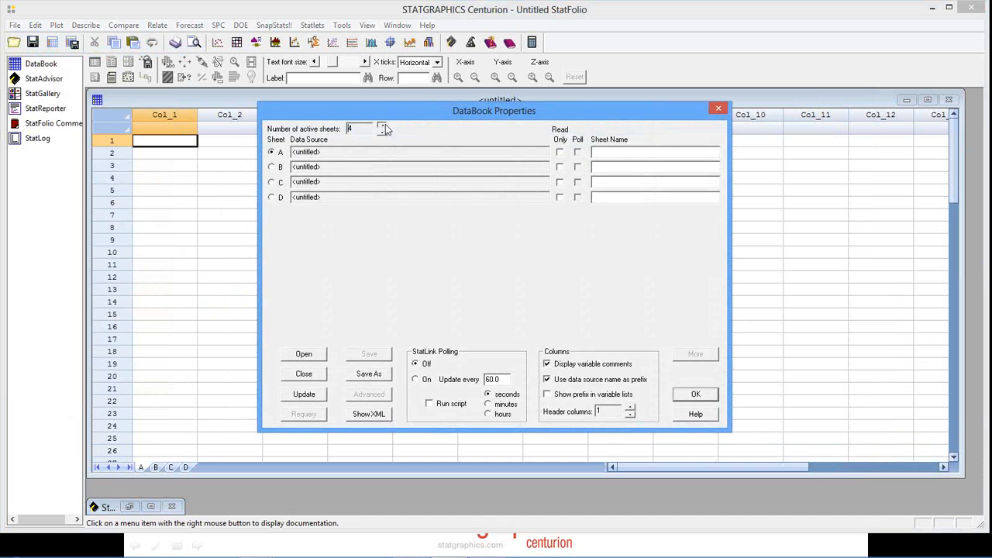
{"action": "left_click", "coordinate": [383, 126]}
{"action": "left_click", "coordinate": [382, 126]}
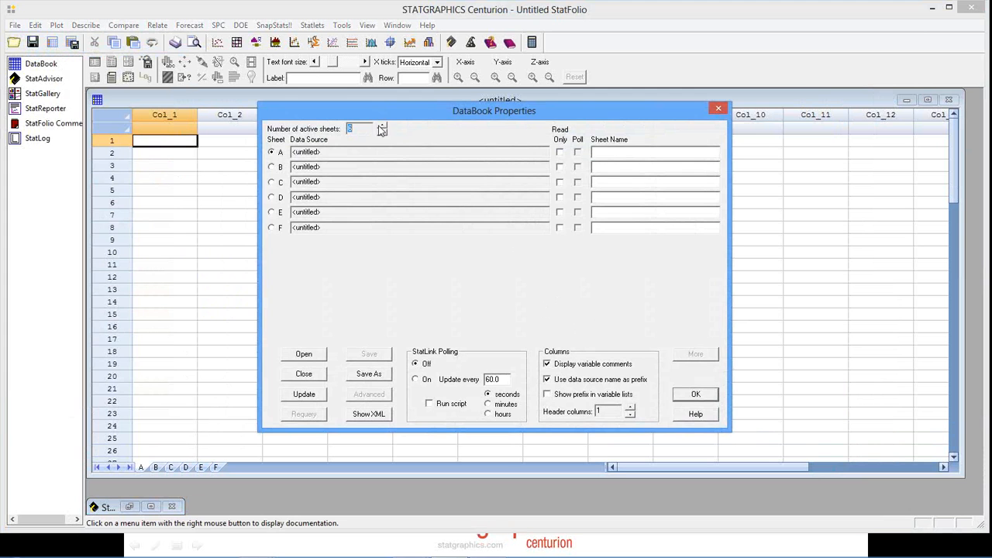
{"action": "left_click", "coordinate": [696, 395]}
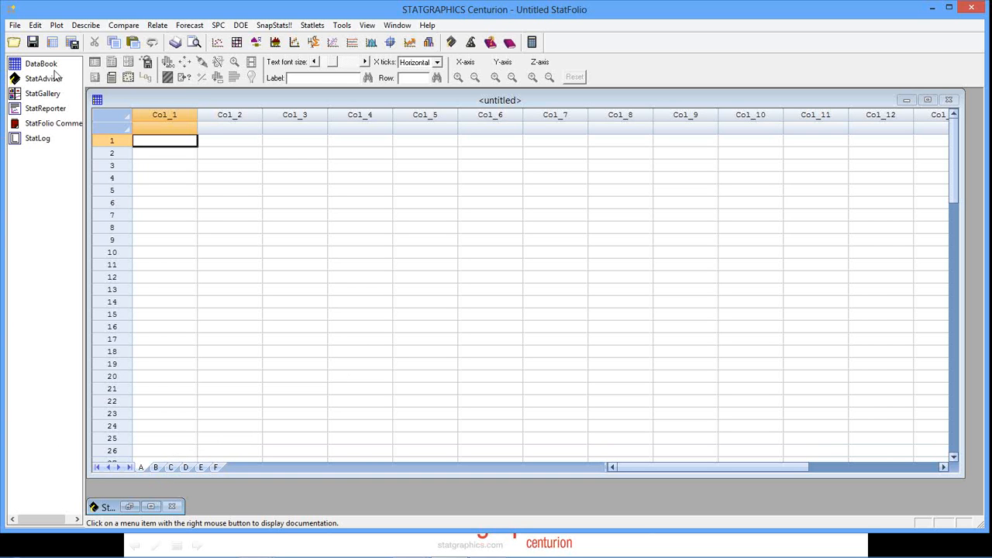
Step: Reopen the DataBook properties, review the sheet data sources and polling options, and close them
{"action": "left_click", "coordinate": [35, 26]}
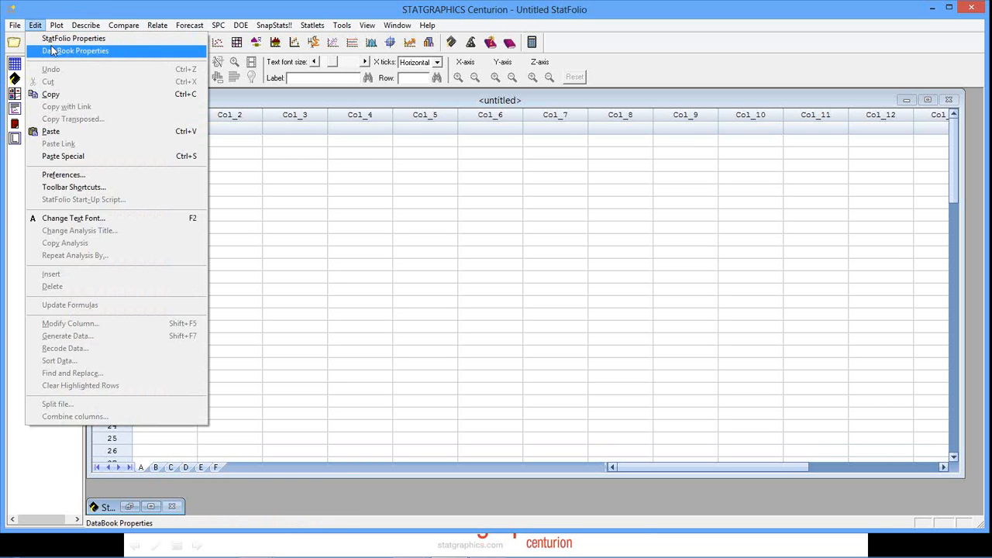
{"action": "left_click", "coordinate": [53, 50]}
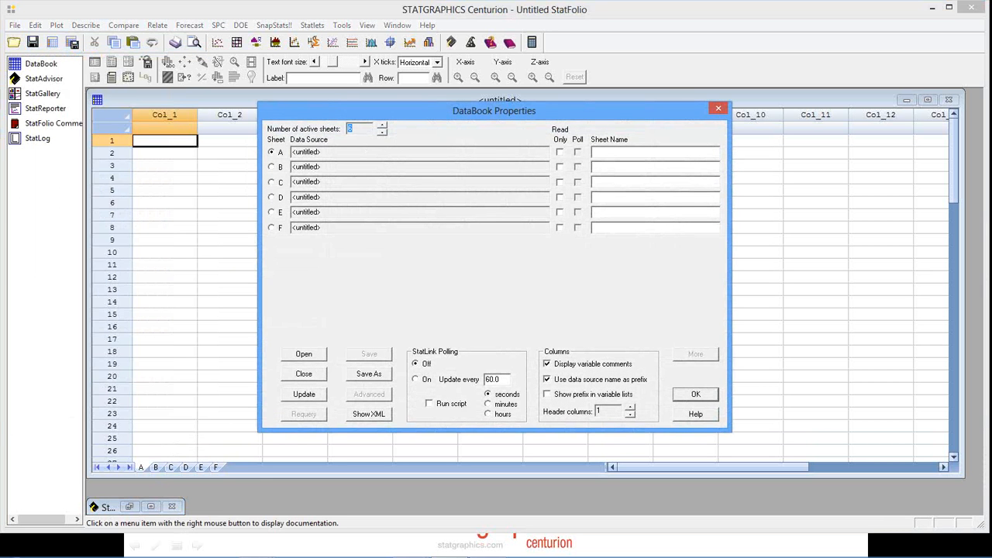
{"action": "key", "text": "Return"}
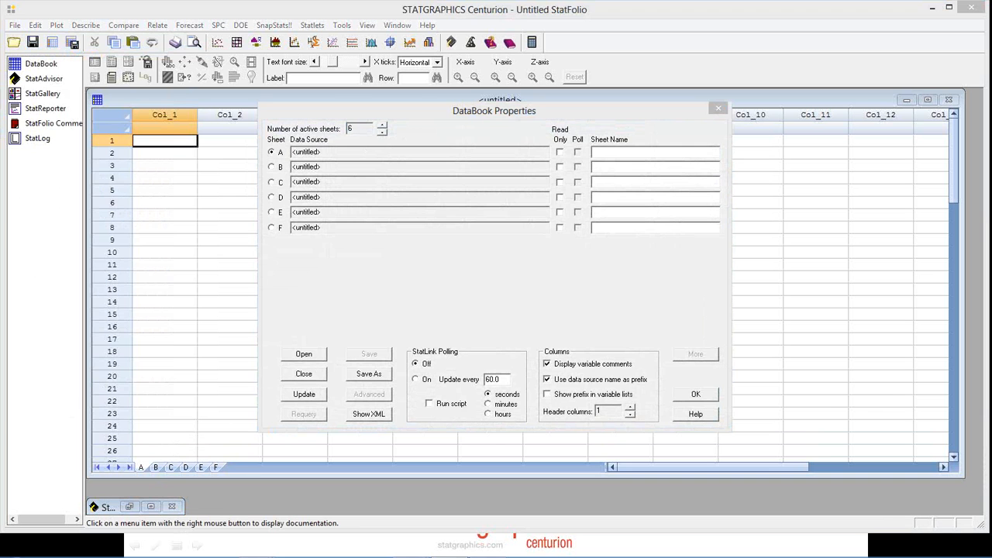
{"action": "left_click", "coordinate": [702, 396]}
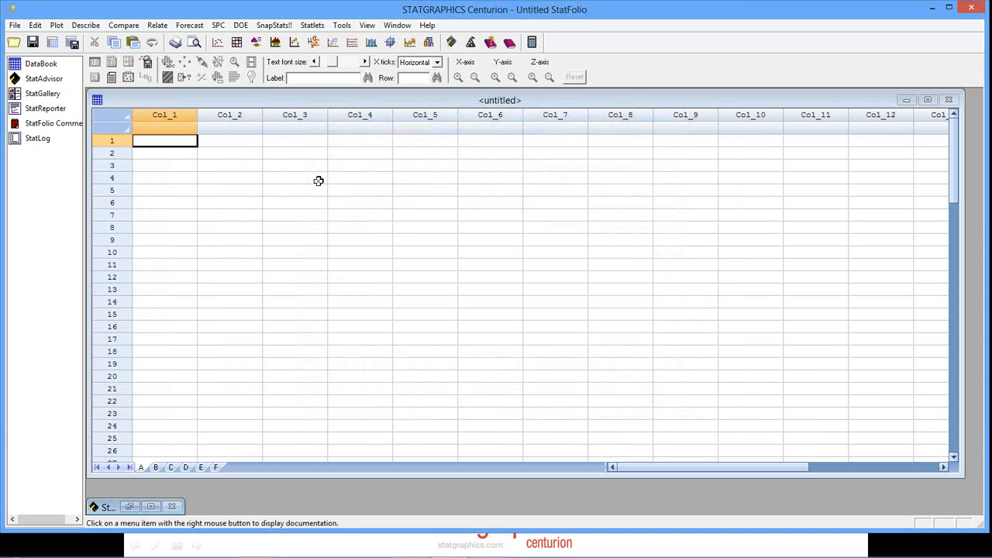
Step: Load the recently used data file C:\Data\webinar\nonlin into the first DataBook sheet
{"action": "left_click", "coordinate": [15, 26]}
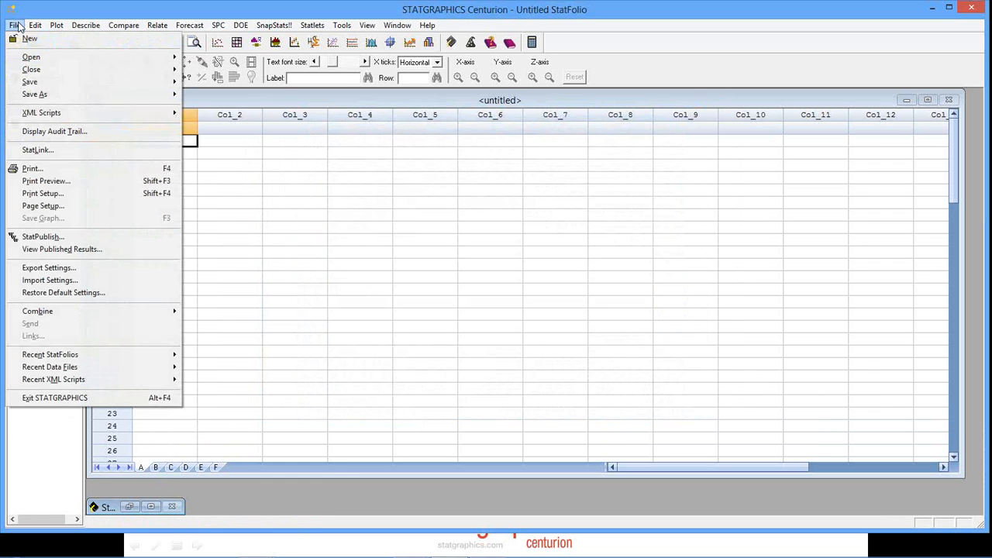
{"action": "left_click", "coordinate": [283, 330]}
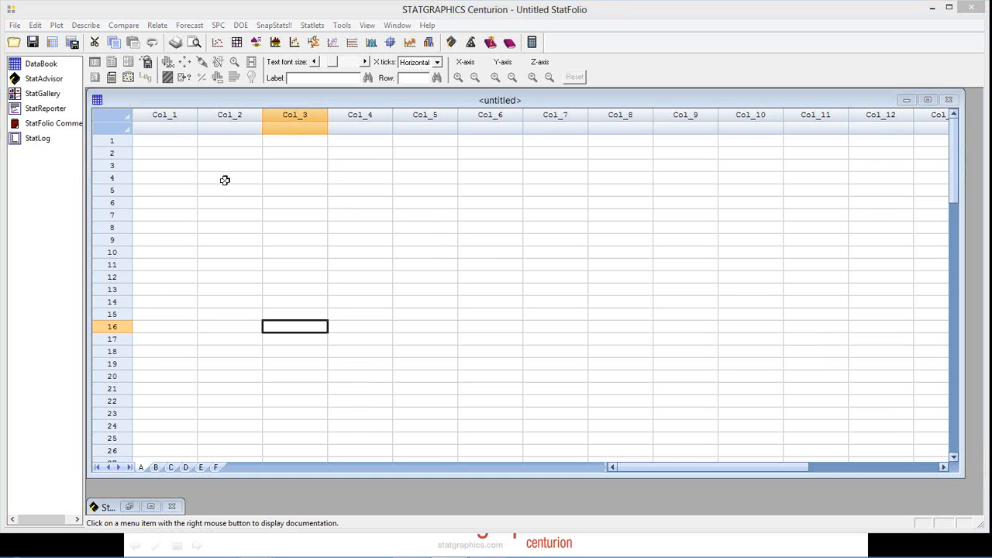
{"action": "left_click", "coordinate": [15, 26]}
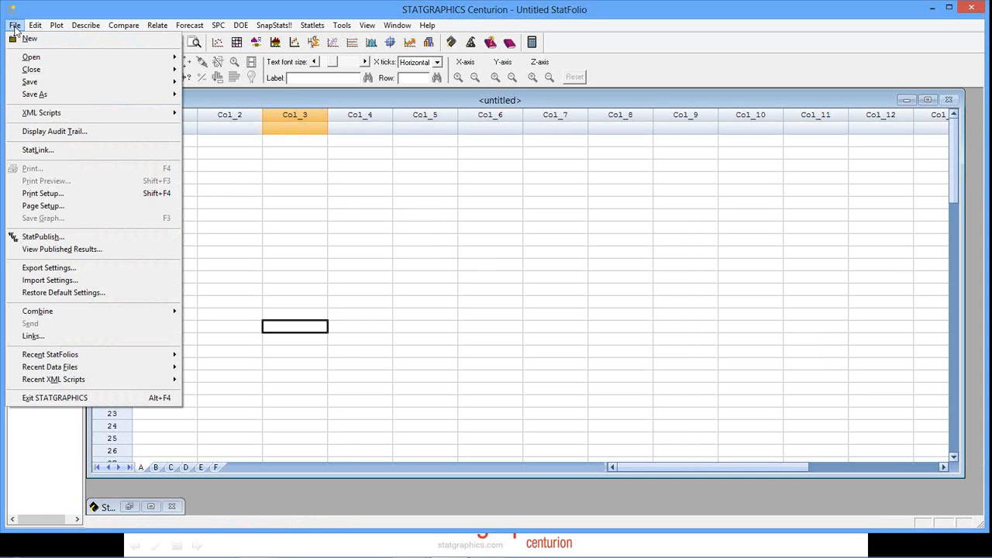
{"action": "mouse_move", "coordinate": [133, 372]}
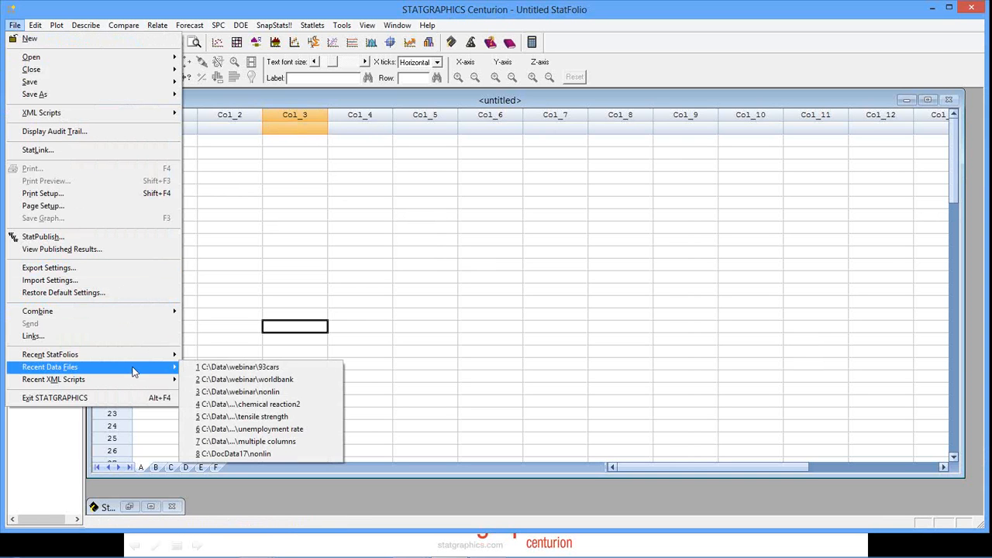
{"action": "left_click", "coordinate": [270, 391]}
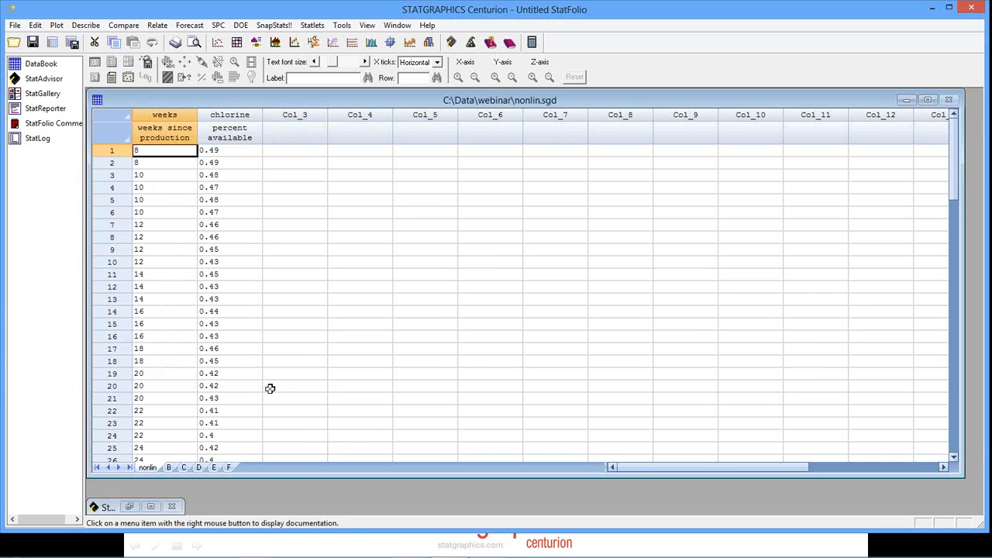
{"action": "left_click", "coordinate": [123, 276]}
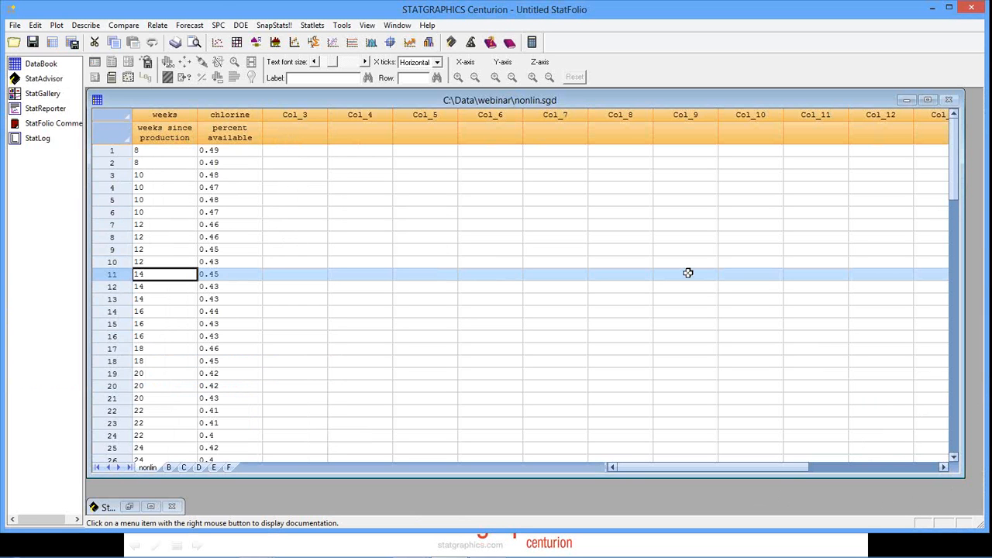
Step: Set up a Simple Regression with chlorine as the Y variable and weeks as the X variable
{"action": "left_click", "coordinate": [155, 29]}
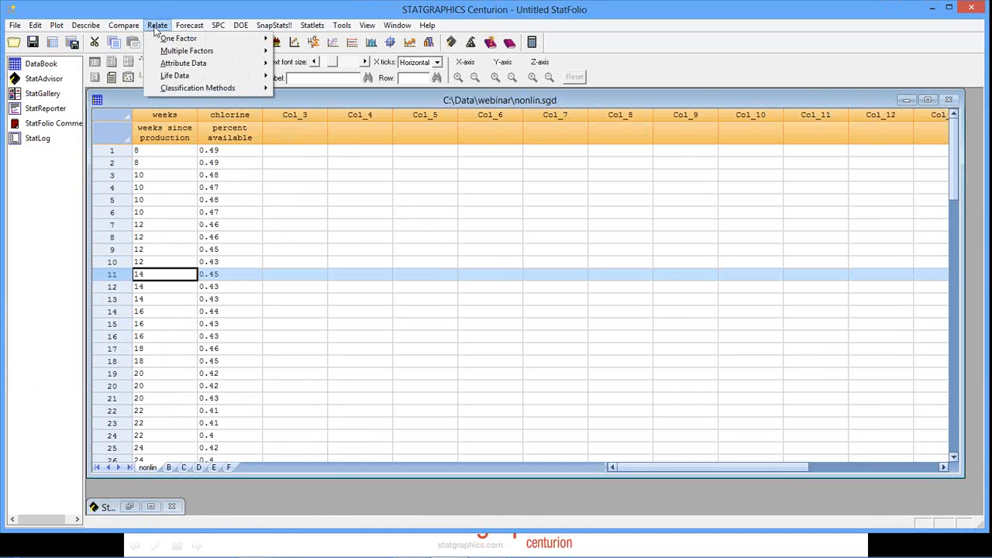
{"action": "mouse_move", "coordinate": [263, 39]}
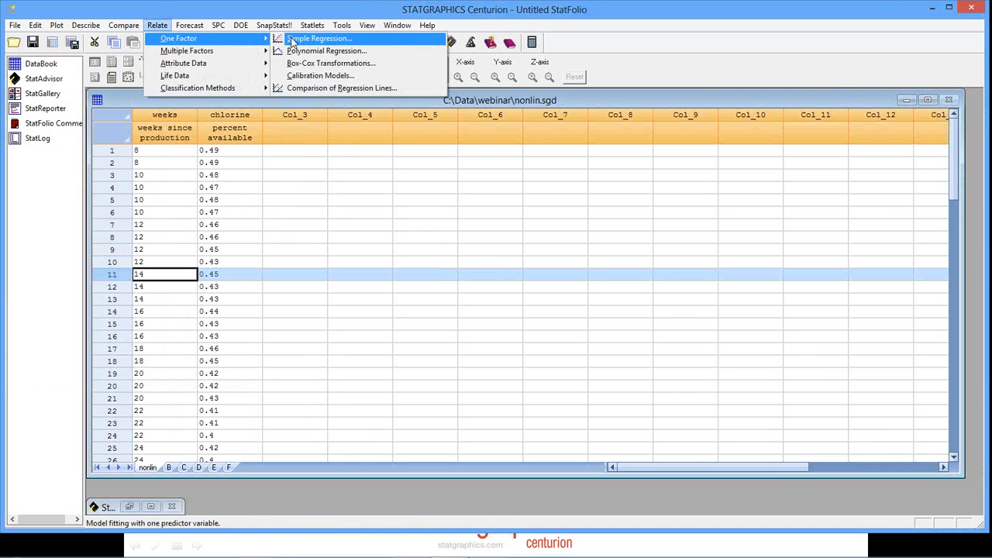
{"action": "left_click", "coordinate": [293, 41]}
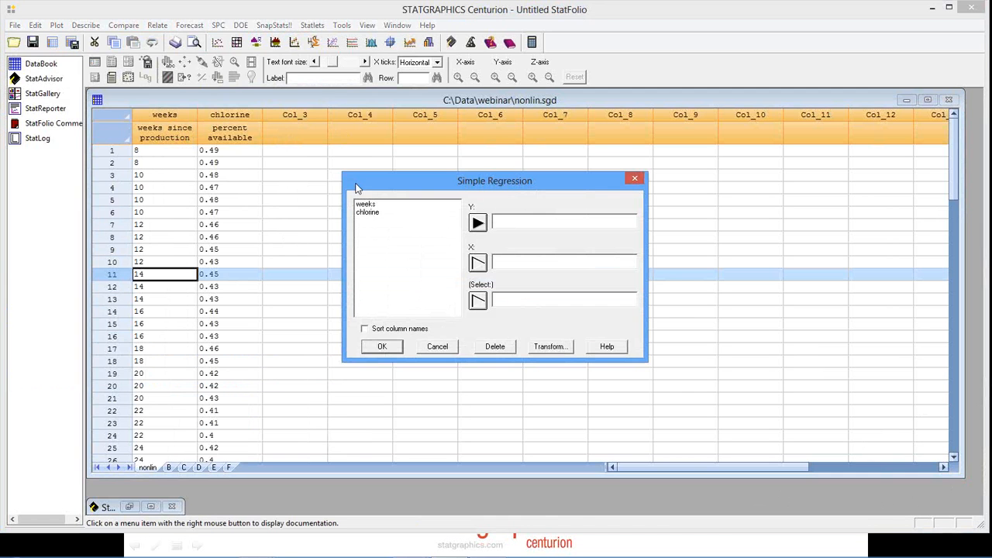
{"action": "left_click", "coordinate": [370, 213]}
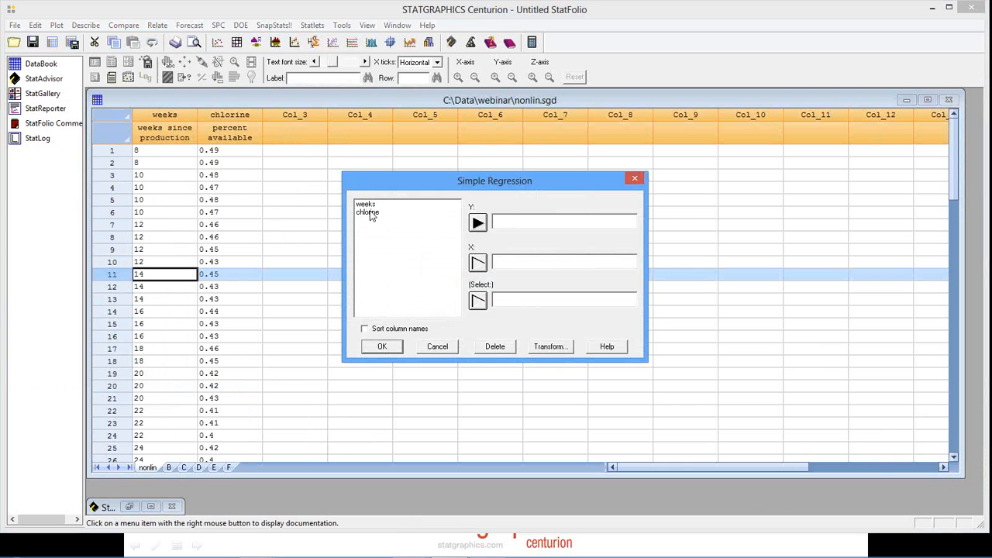
{"action": "left_click", "coordinate": [477, 223]}
{"action": "left_click", "coordinate": [393, 205]}
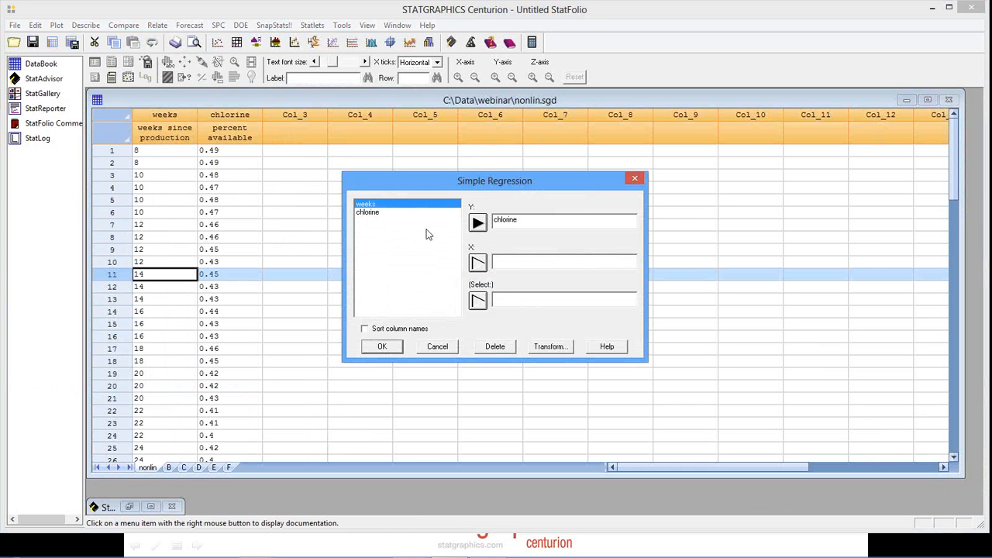
{"action": "left_click", "coordinate": [478, 263]}
{"action": "left_click", "coordinate": [382, 347]}
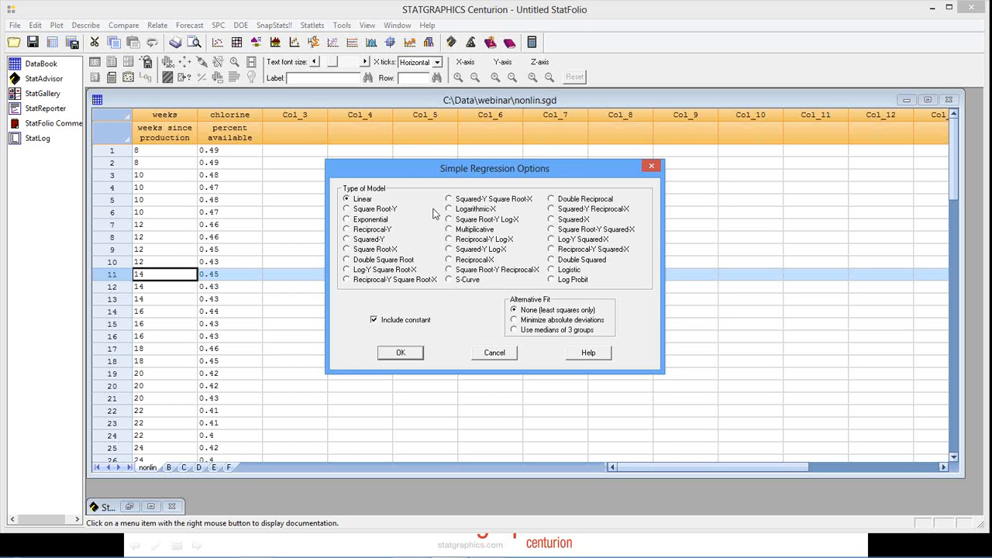
Step: Fit the Square Root-X model and generate the default tables and graphs
{"action": "left_click", "coordinate": [379, 249]}
{"action": "left_click", "coordinate": [411, 358]}
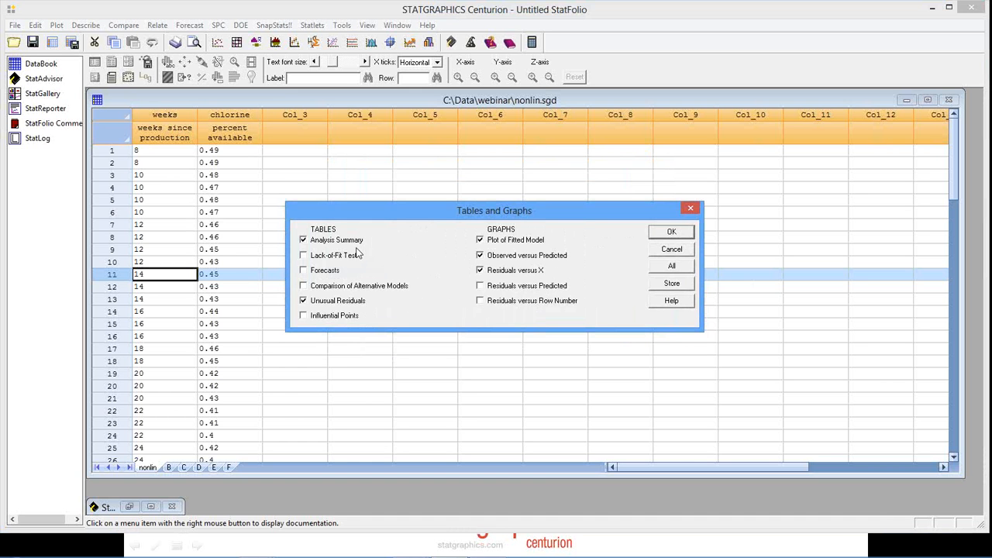
{"action": "left_click", "coordinate": [672, 232]}
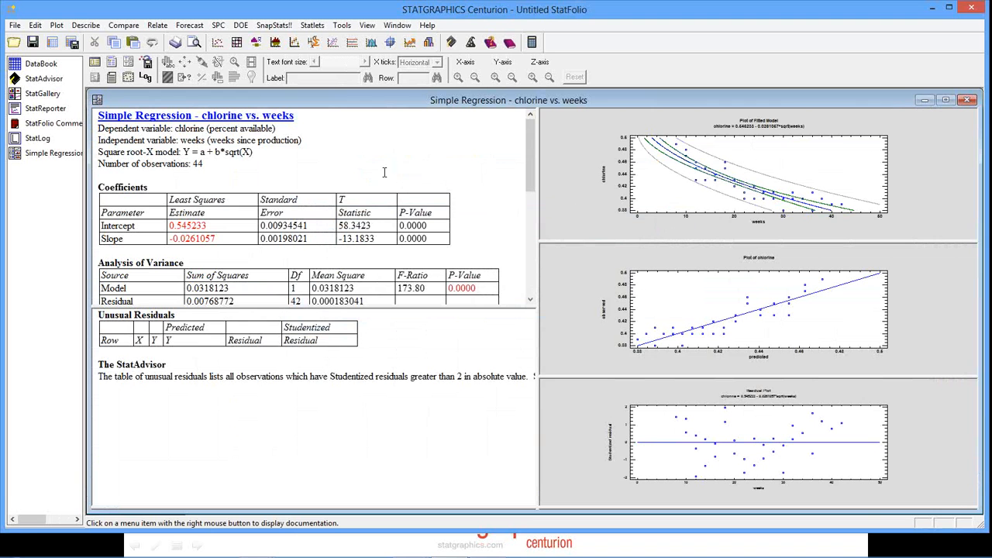
Step: Display the XML script of the chlorine versus weeks regression, examine its input, options and output entries, and close it
{"action": "right_click", "coordinate": [350, 126]}
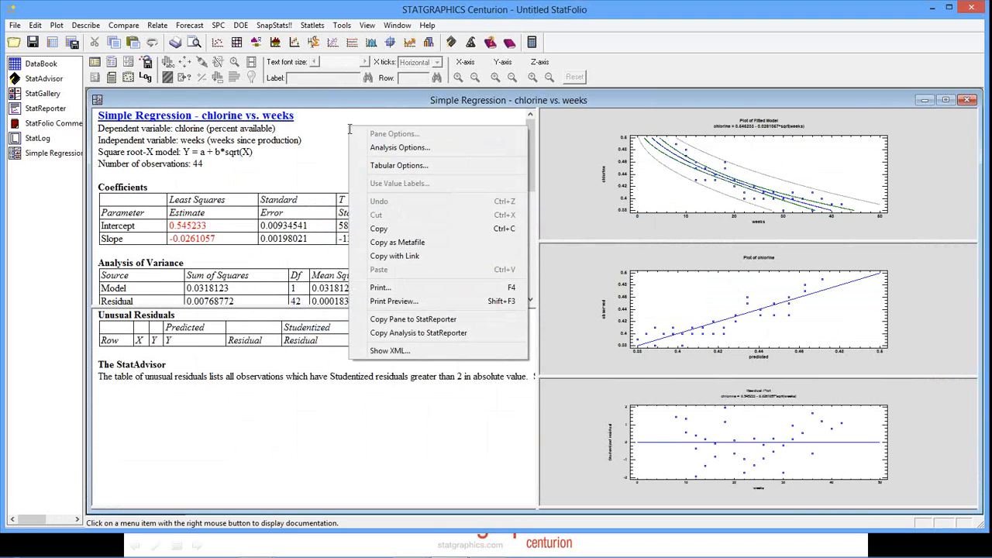
{"action": "left_click", "coordinate": [411, 351]}
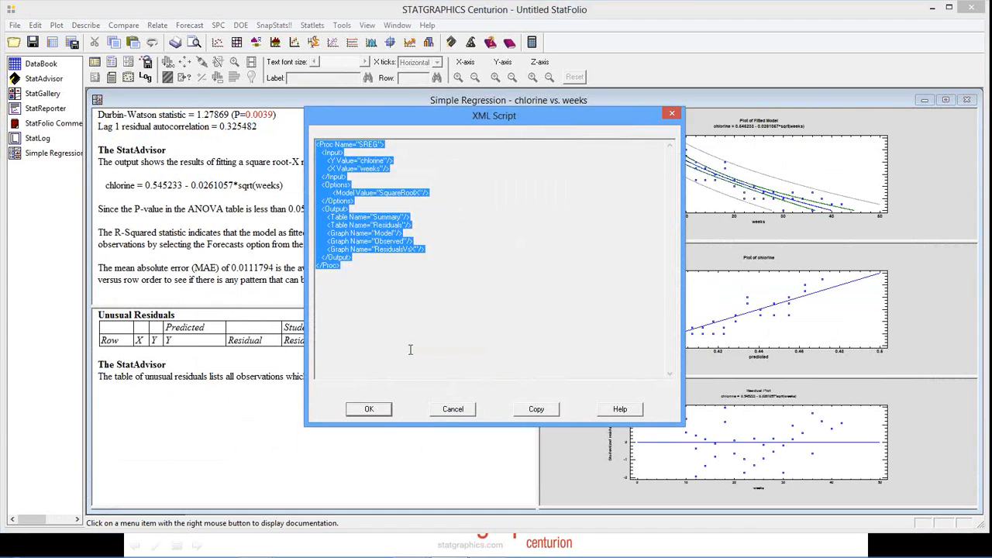
{"action": "left_click", "coordinate": [409, 299]}
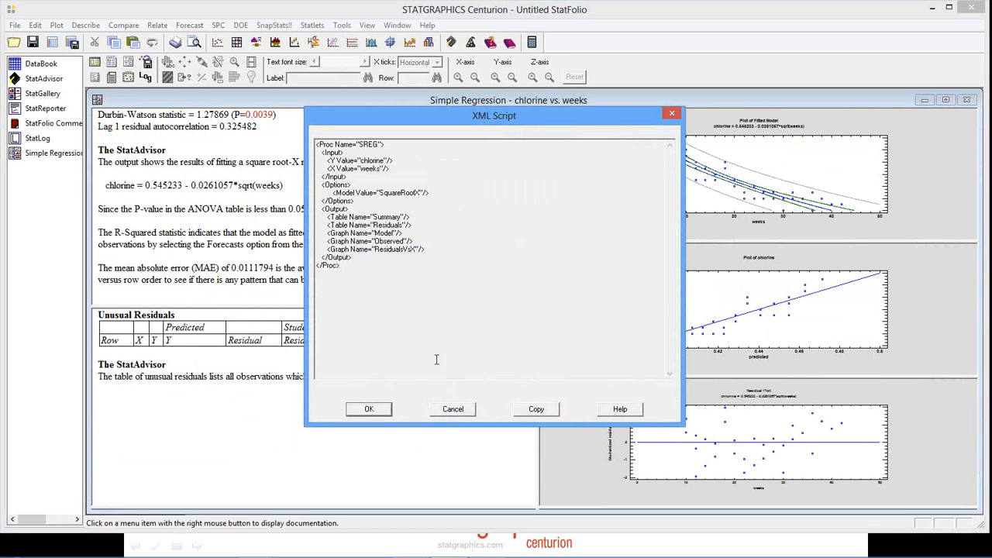
{"action": "left_click", "coordinate": [426, 242]}
{"action": "left_click", "coordinate": [458, 412]}
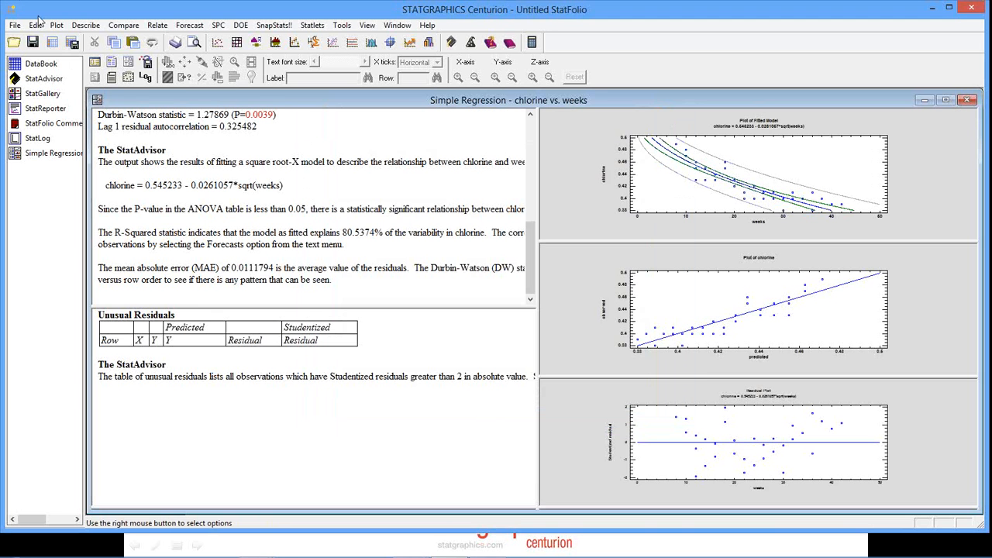
Step: Start a new StatFolio without saving the current one and load the recent data file C:\Data\webinar\93cars
{"action": "left_click", "coordinate": [14, 25]}
{"action": "left_click", "coordinate": [26, 38]}
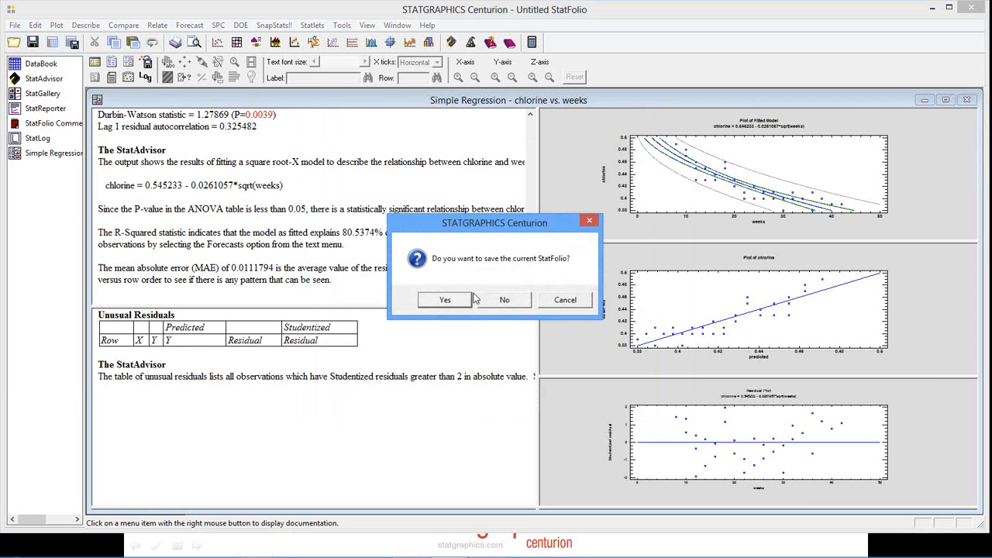
{"action": "left_click", "coordinate": [504, 300]}
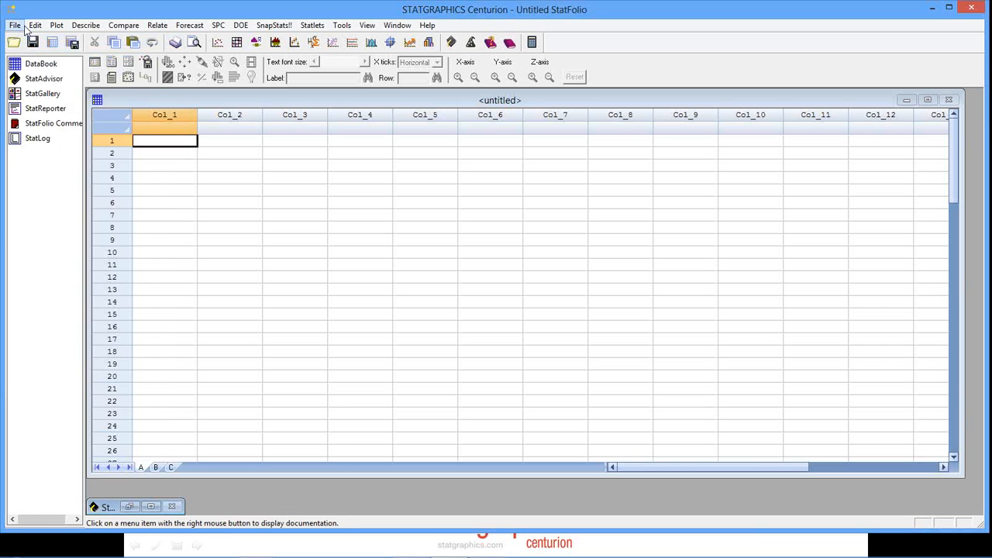
{"action": "left_click", "coordinate": [19, 25]}
{"action": "mouse_move", "coordinate": [153, 370]}
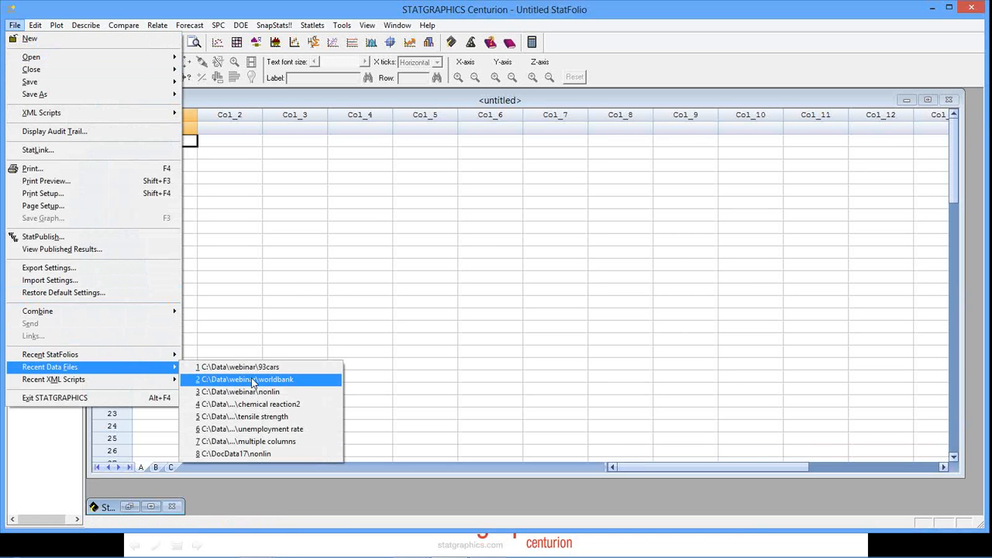
{"action": "left_click", "coordinate": [250, 367]}
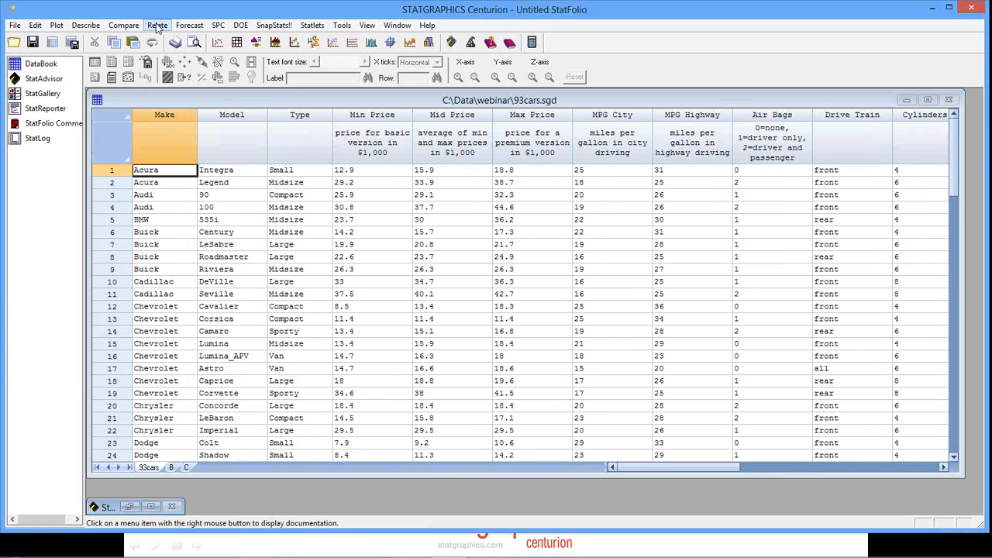
Step: Set up a Multiple Regression with MPG Highway as the dependent variable and Horsepower, Length and Wheelbase as independent variables
{"action": "left_click", "coordinate": [157, 26]}
{"action": "mouse_move", "coordinate": [194, 46]}
{"action": "left_click", "coordinate": [286, 66]}
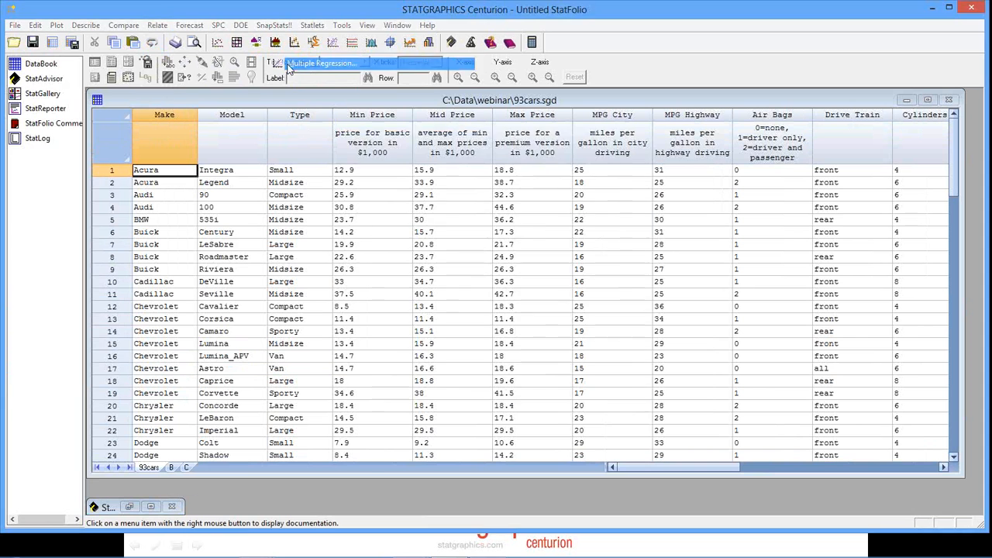
{"action": "left_click", "coordinate": [388, 221]}
{"action": "left_click", "coordinate": [478, 183]}
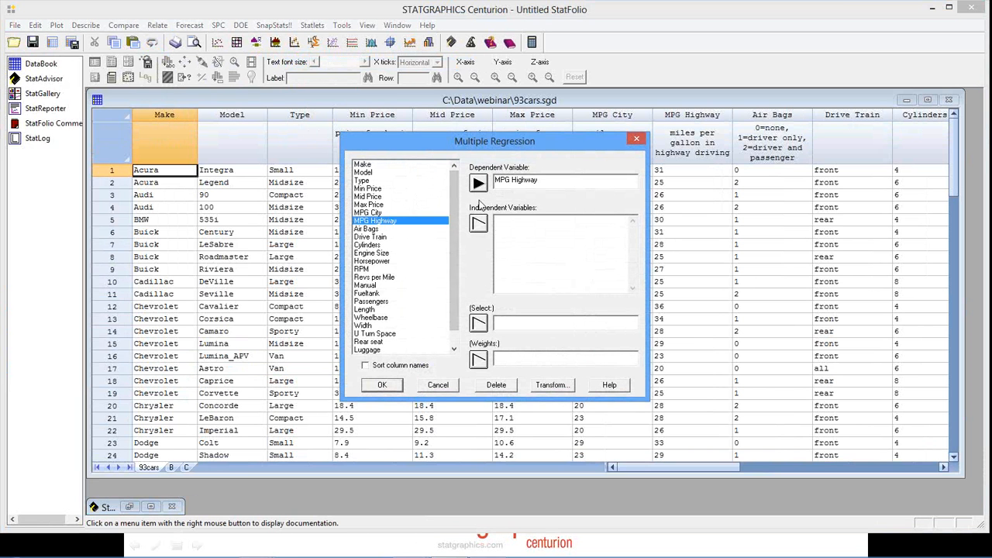
{"action": "left_click", "coordinate": [388, 261]}
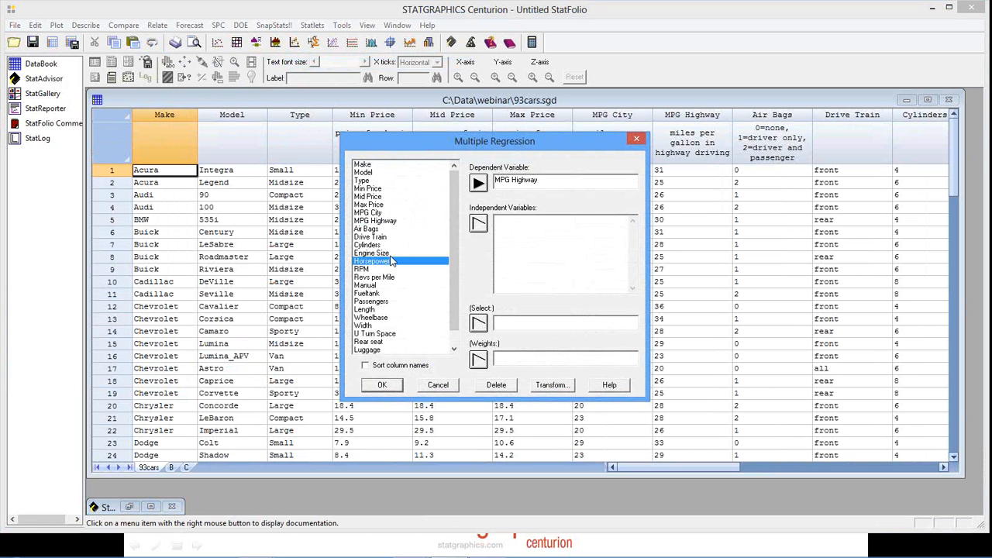
{"action": "left_click", "coordinate": [478, 224]}
{"action": "left_click", "coordinate": [376, 309]}
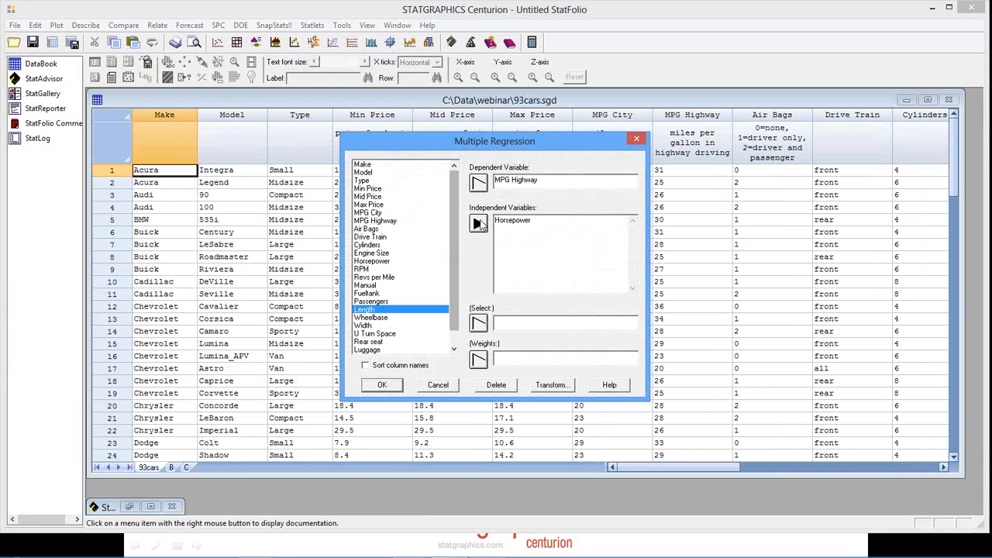
{"action": "left_click", "coordinate": [480, 223]}
{"action": "left_click", "coordinate": [372, 317]}
{"action": "left_click", "coordinate": [479, 225]}
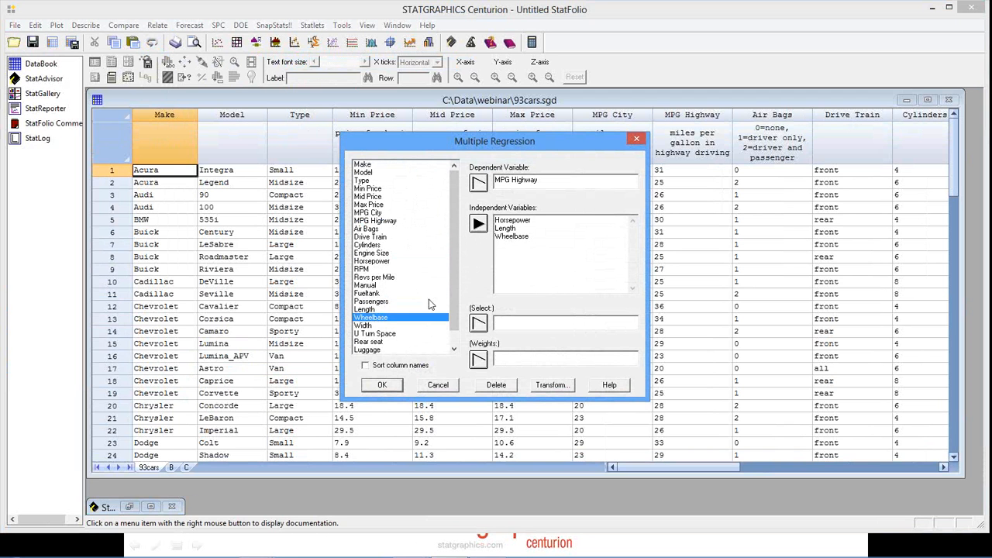
Step: Fit the model by Ordinary Least Squares and generate the default tables and graphs plus Residuals versus X
{"action": "left_click", "coordinate": [380, 385]}
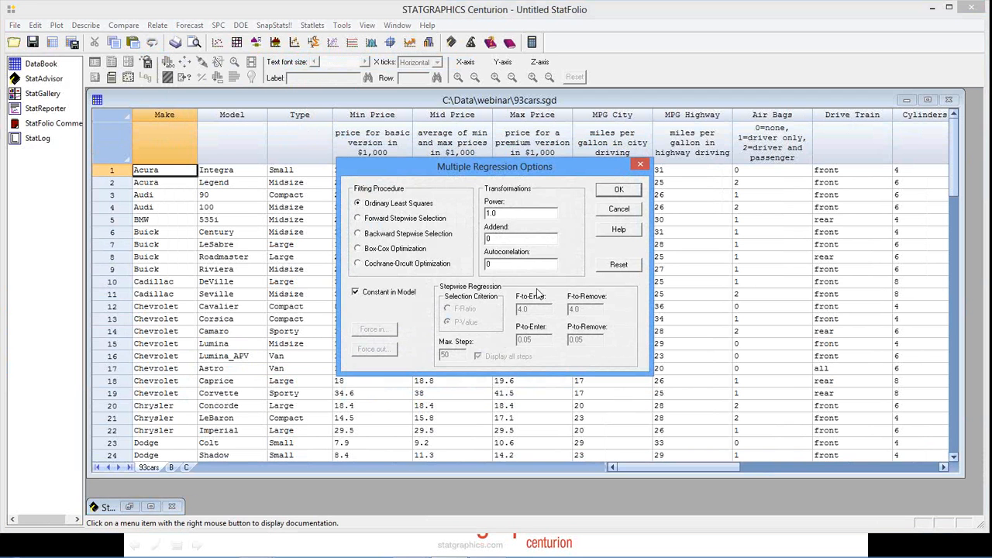
{"action": "left_click", "coordinate": [617, 192]}
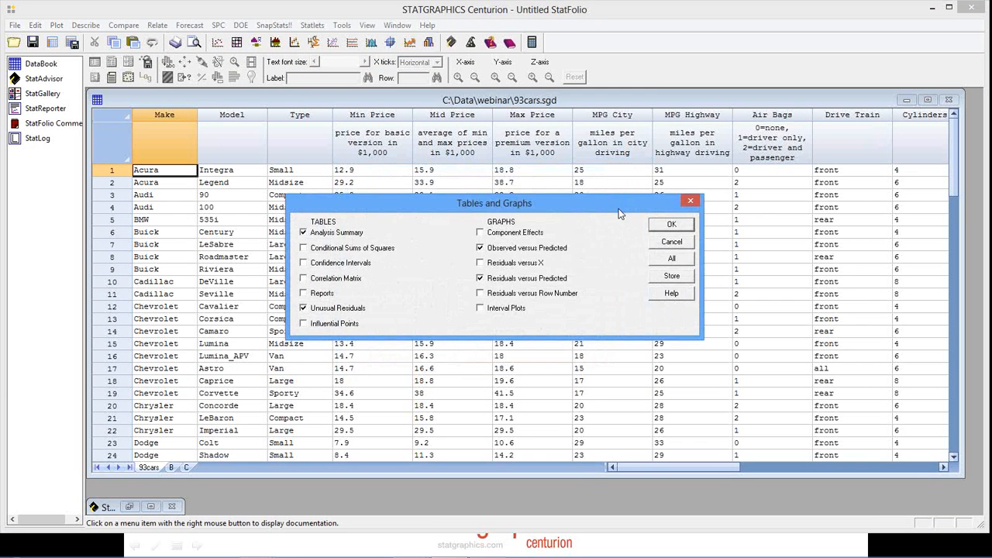
{"action": "left_click", "coordinate": [663, 223]}
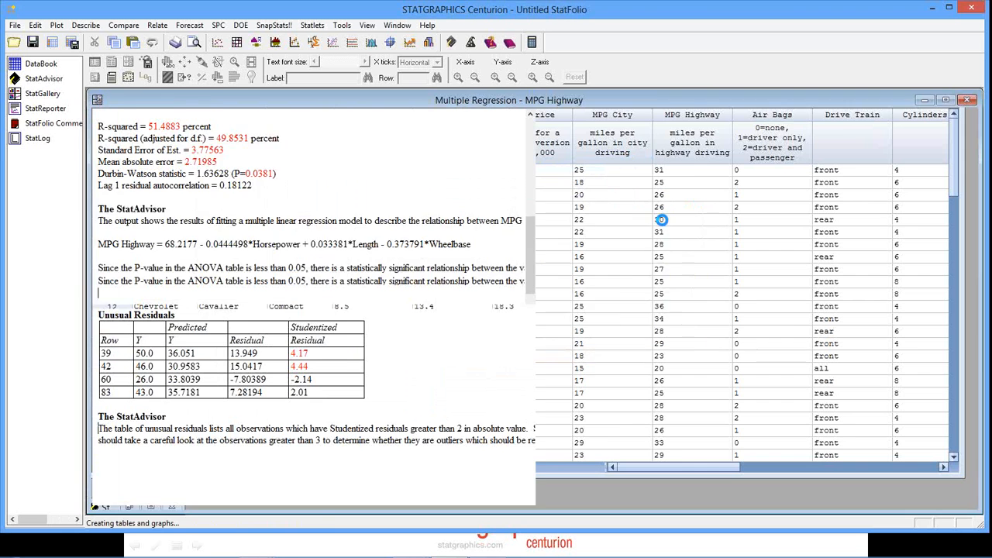
Step: Display the XML script of the MPG Highway regression, examine its input and output entries, and close it
{"action": "right_click", "coordinate": [449, 198]}
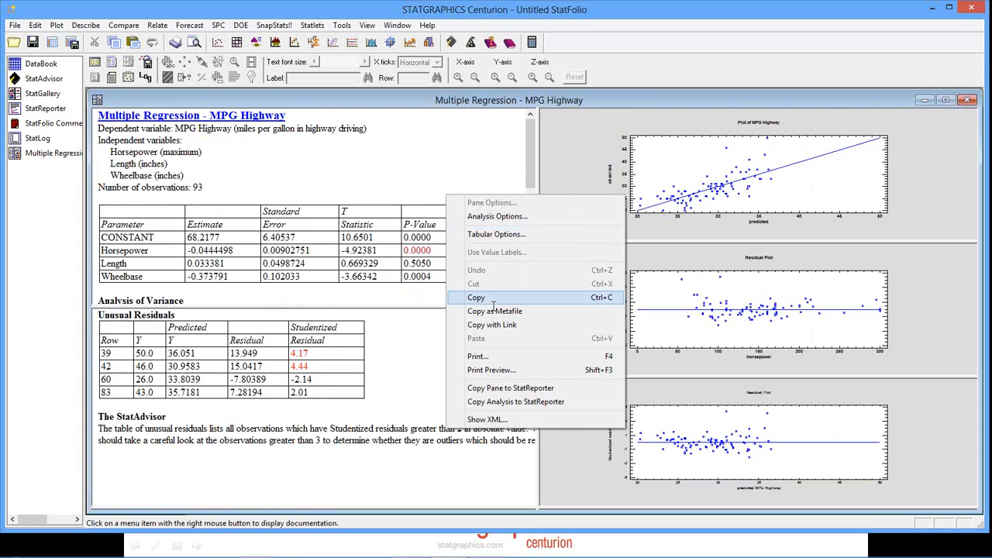
{"action": "left_click", "coordinate": [488, 419]}
{"action": "left_click", "coordinate": [445, 262]}
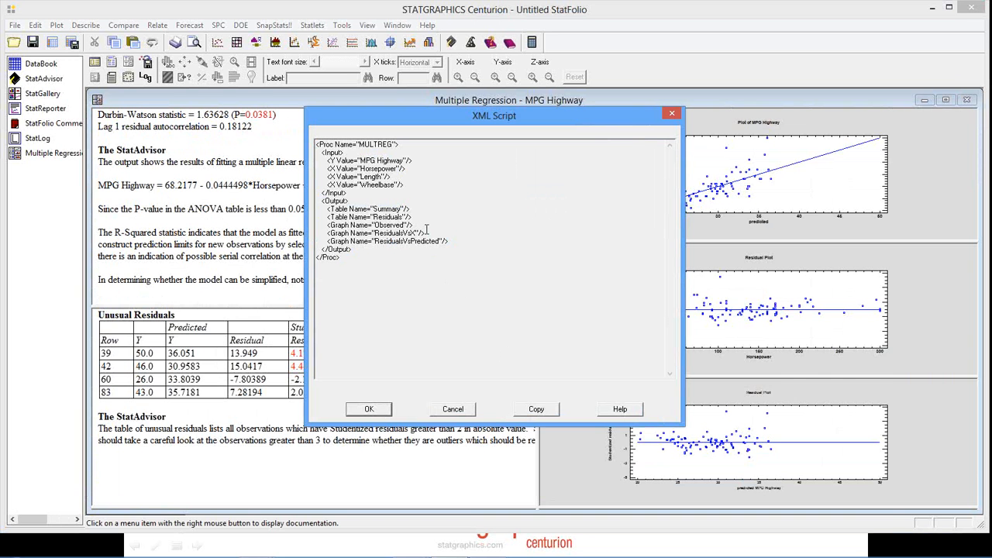
{"action": "left_click", "coordinate": [457, 411]}
Step: Enlarge the Horsepower residual plot, set it to plot studentized residuals versus Wheelbase, and restore the pane layout
{"action": "double_click", "coordinate": [760, 362]}
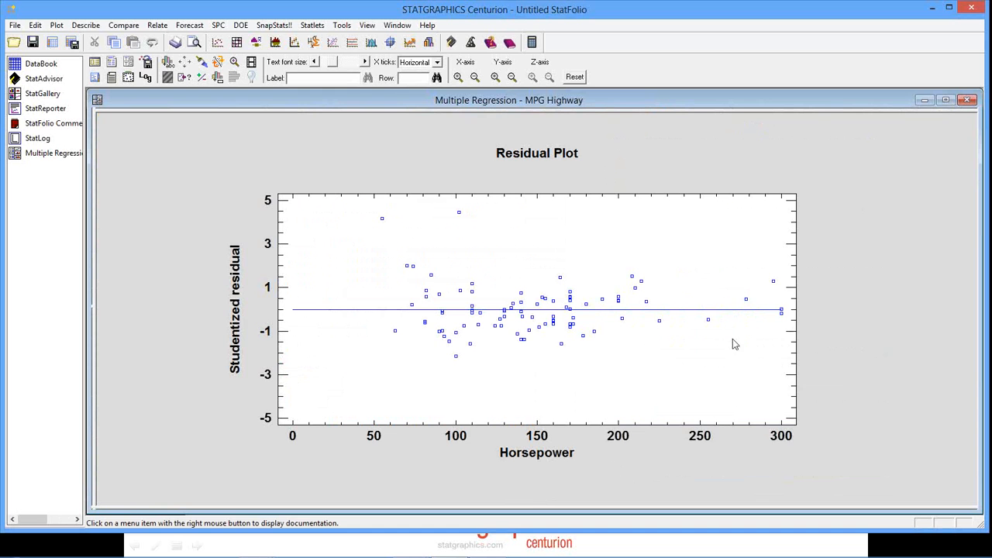
{"action": "right_click", "coordinate": [610, 129]}
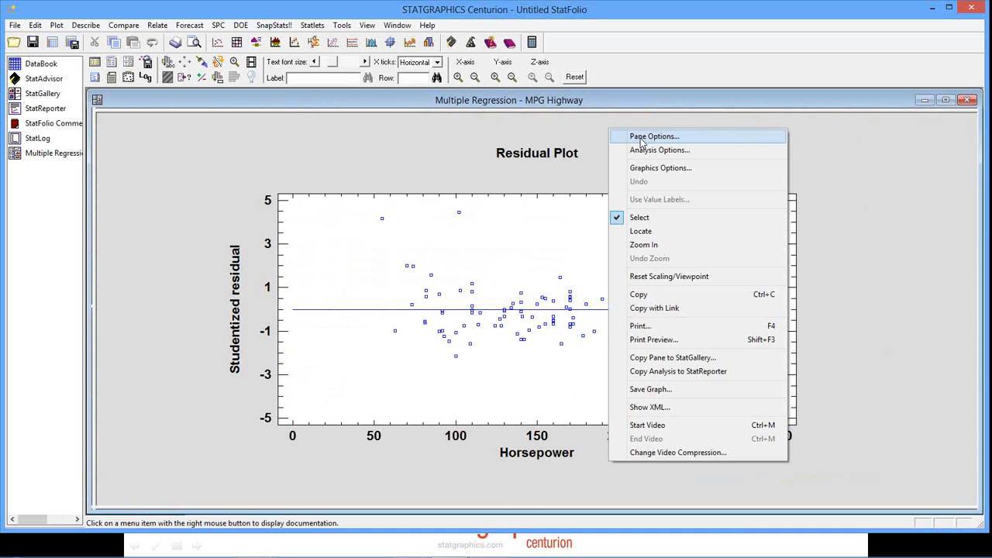
{"action": "left_click", "coordinate": [640, 138]}
{"action": "left_click", "coordinate": [442, 284]}
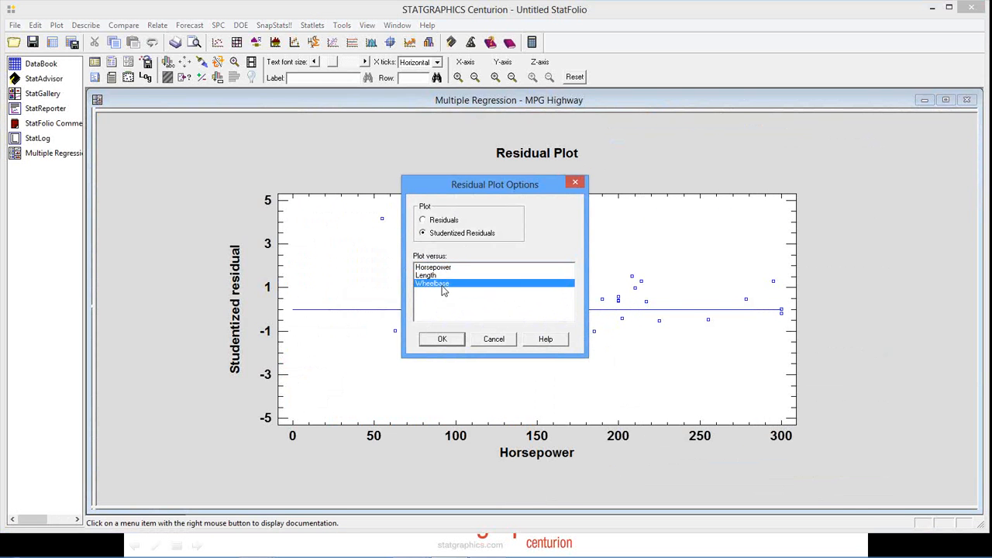
{"action": "left_click", "coordinate": [456, 341]}
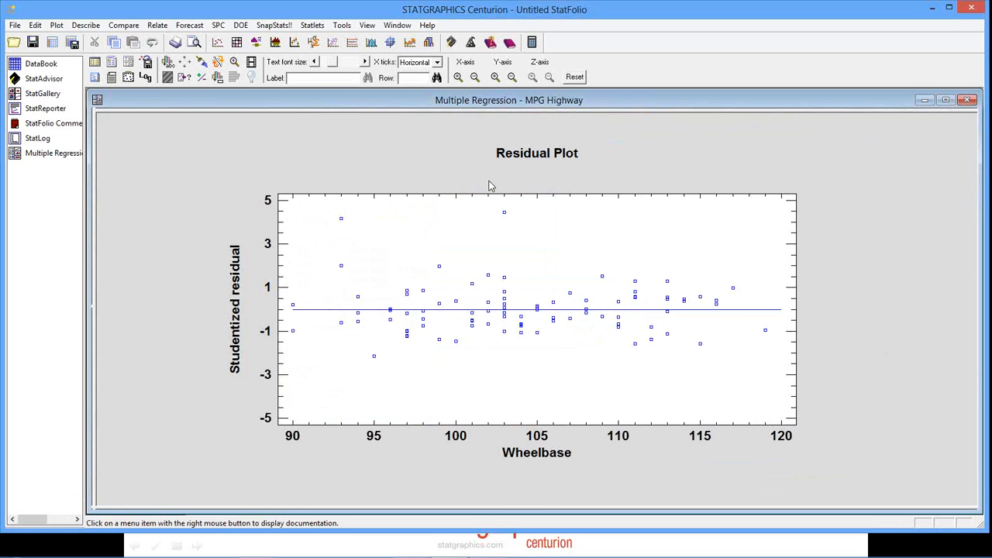
{"action": "double_click", "coordinate": [492, 184]}
Step: Display the regression's XML script again, examine the index entry under the ResidualsVsX graph, and close the script
{"action": "right_click", "coordinate": [465, 173]}
{"action": "left_click", "coordinate": [569, 400]}
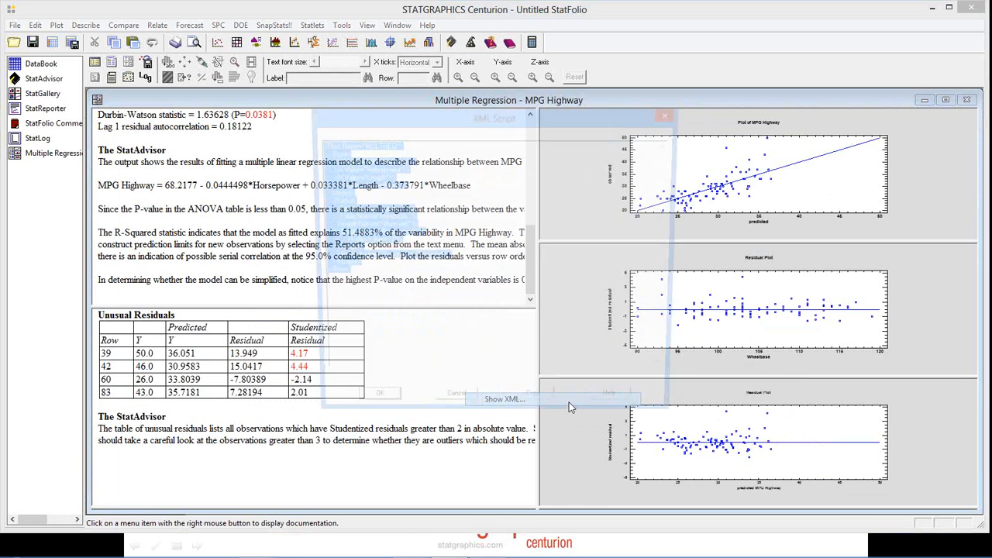
{"action": "left_click", "coordinate": [459, 258]}
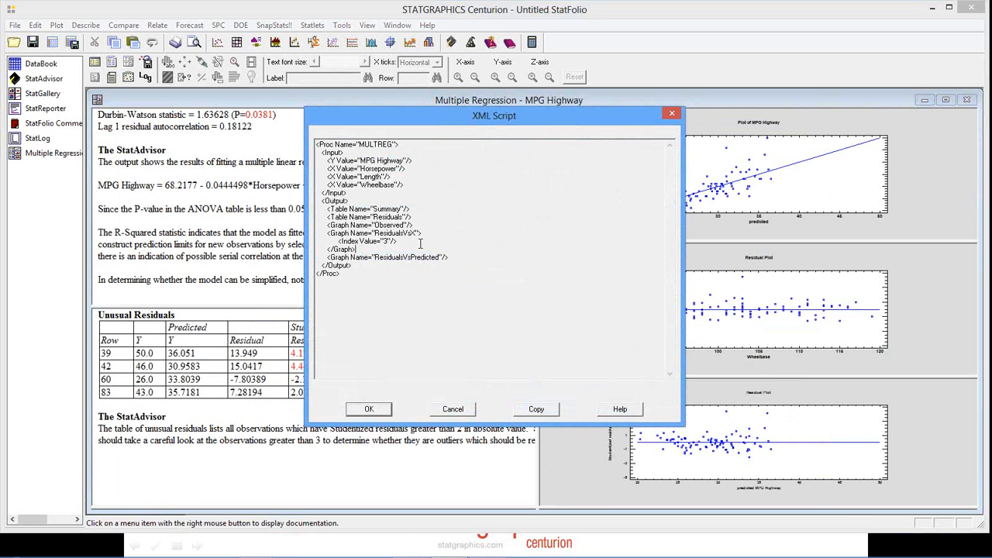
{"action": "left_click_drag", "start_coordinate": [422, 242], "coordinate": [317, 233]}
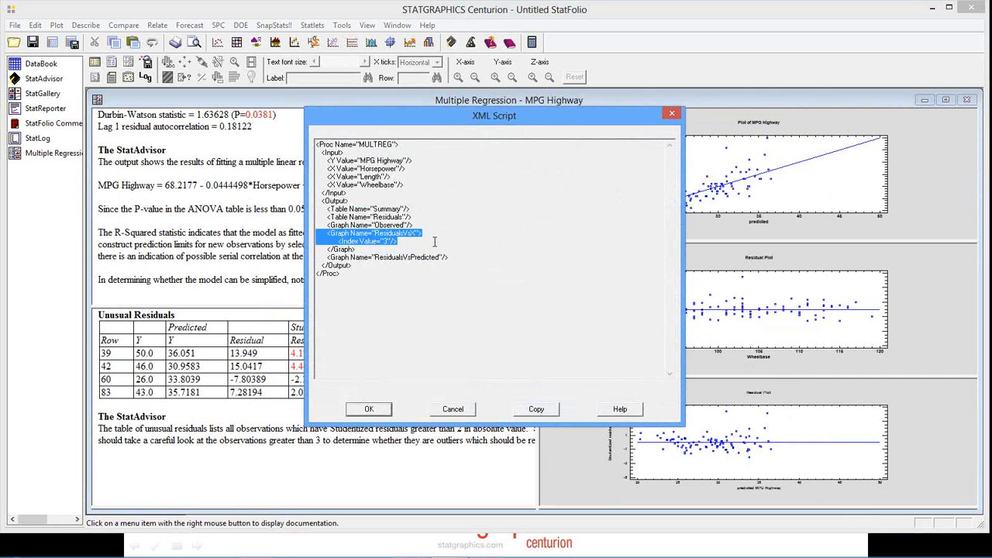
{"action": "left_click", "coordinate": [391, 242]}
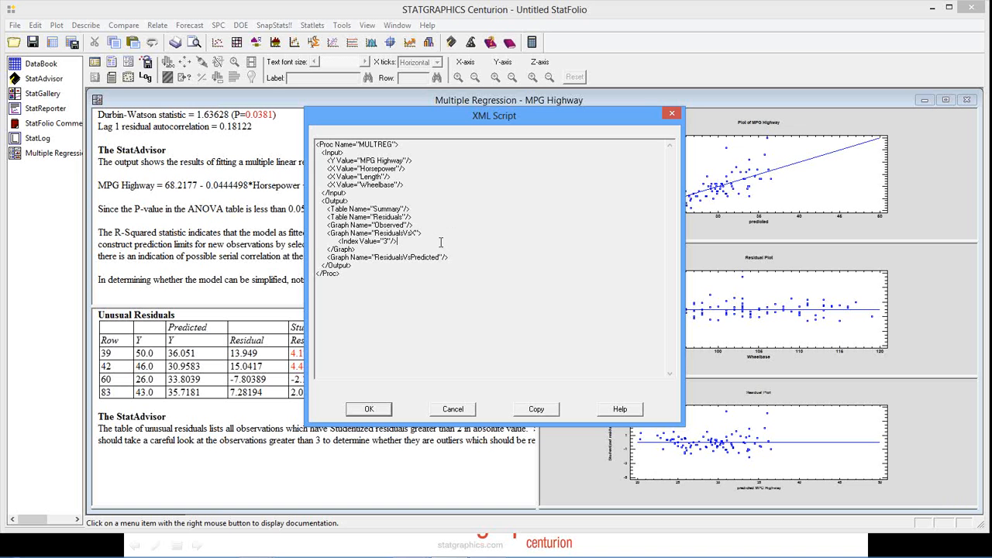
{"action": "left_click_drag", "start_coordinate": [442, 242], "coordinate": [293, 239]}
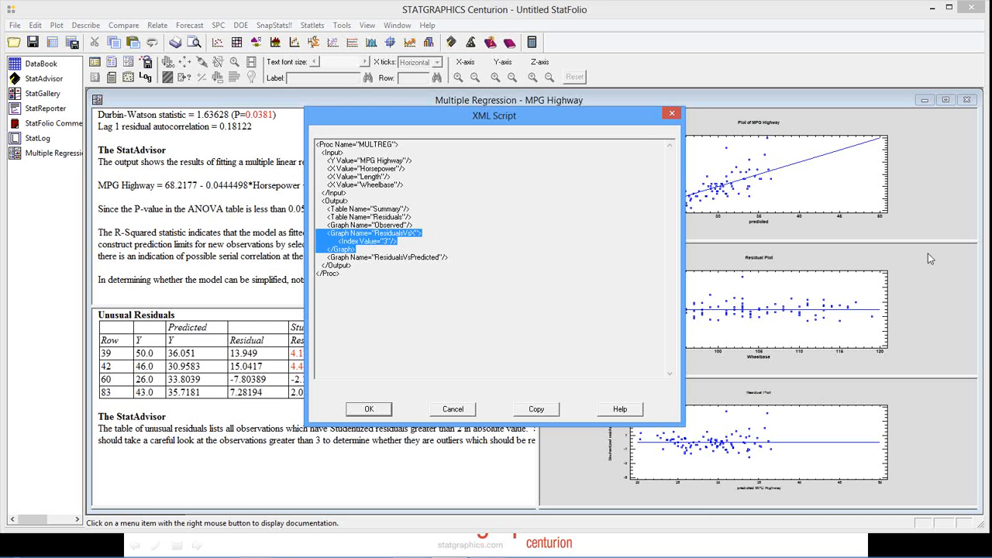
{"action": "key", "text": "alt+Tab"}
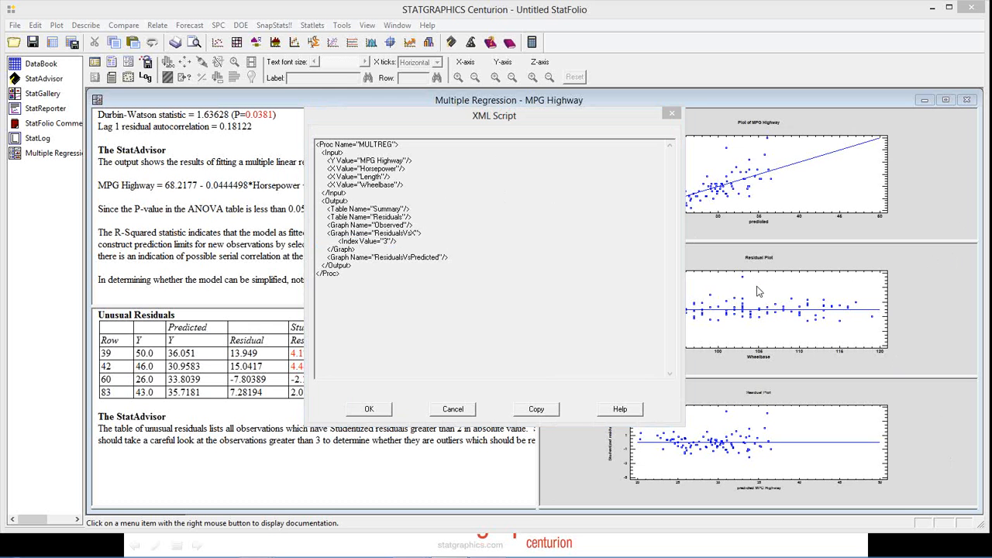
{"action": "left_click", "coordinate": [468, 411]}
{"action": "left_click", "coordinate": [458, 409]}
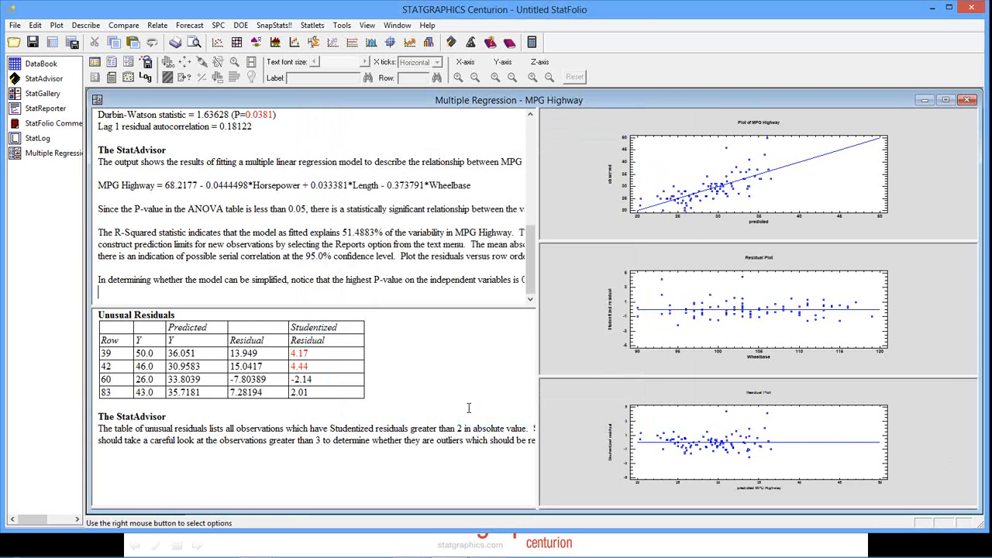